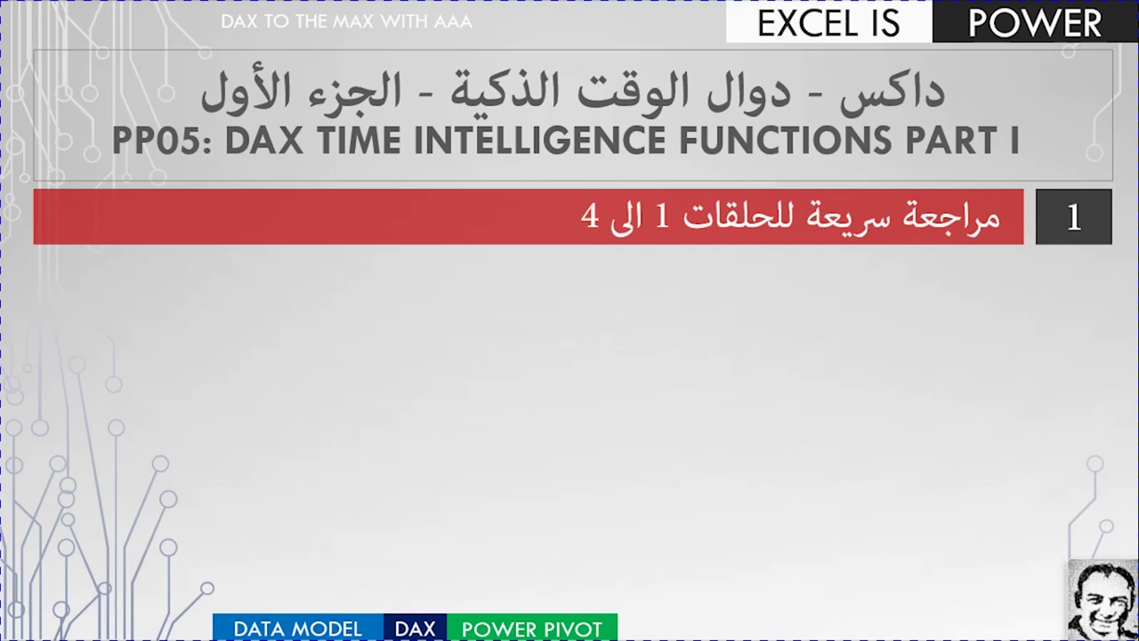
Advance the agenda slide to reveal its second item
key("Right")
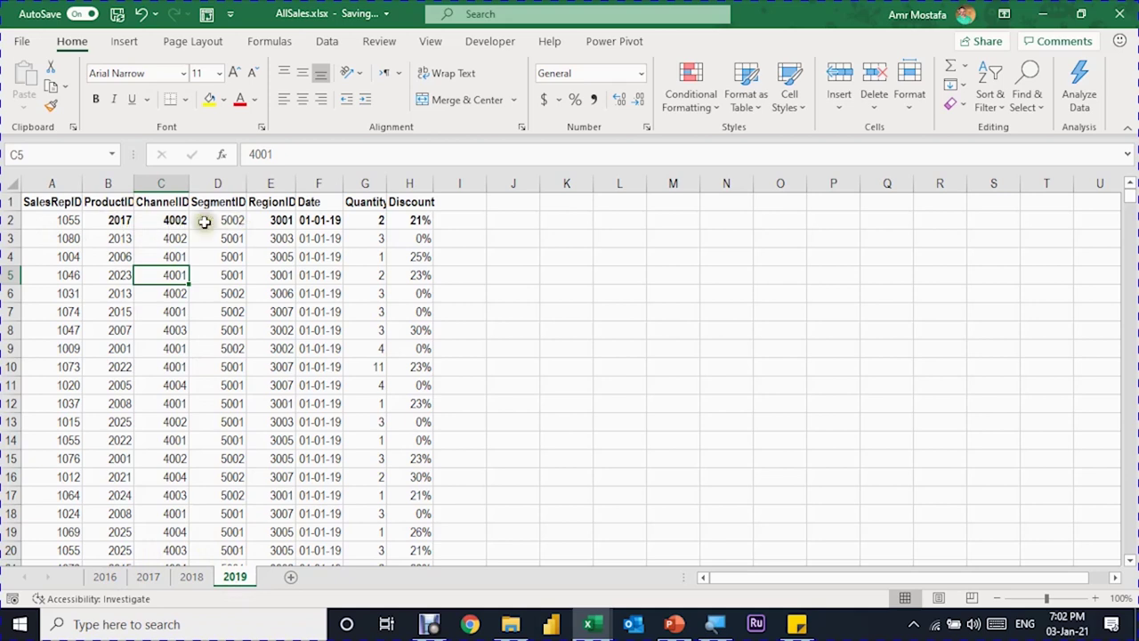
Review the first 2019 sale's ProductID, ChannelID, RegionID, Date and Quantity, then switch to LookupTables.xlsx
key("Up")
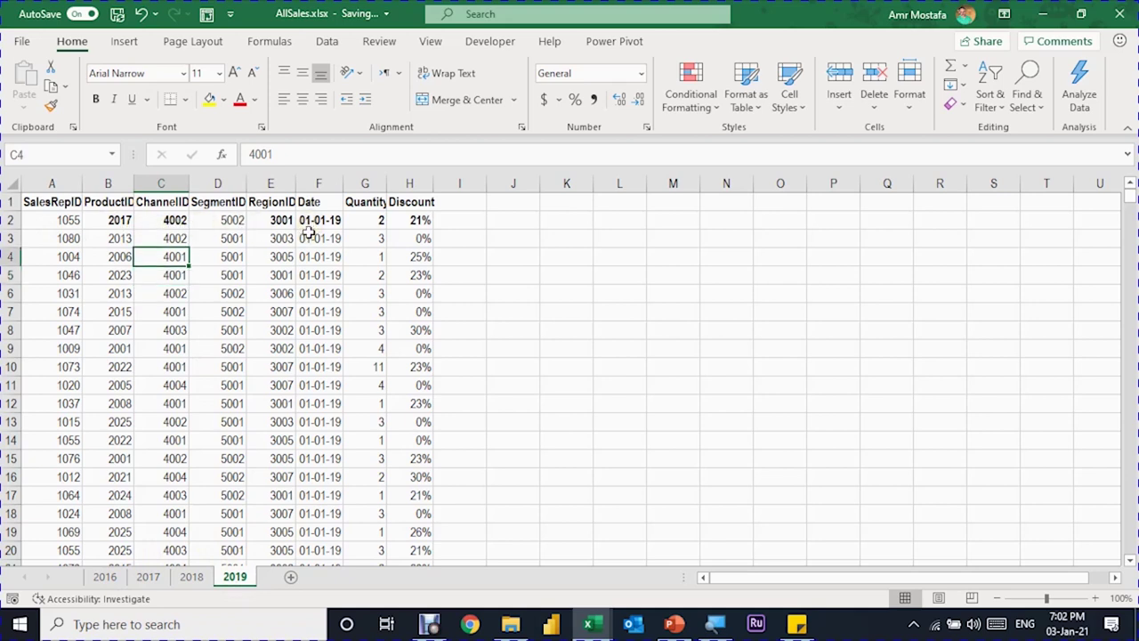
key("Up")
key("Left")
key("Up")
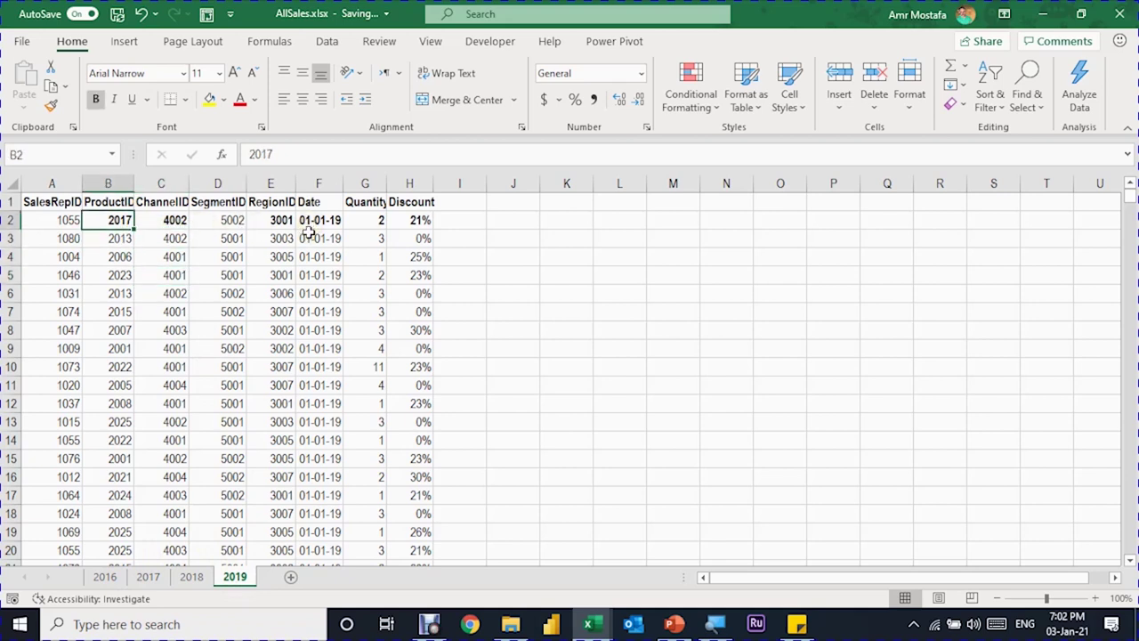
key("Right")
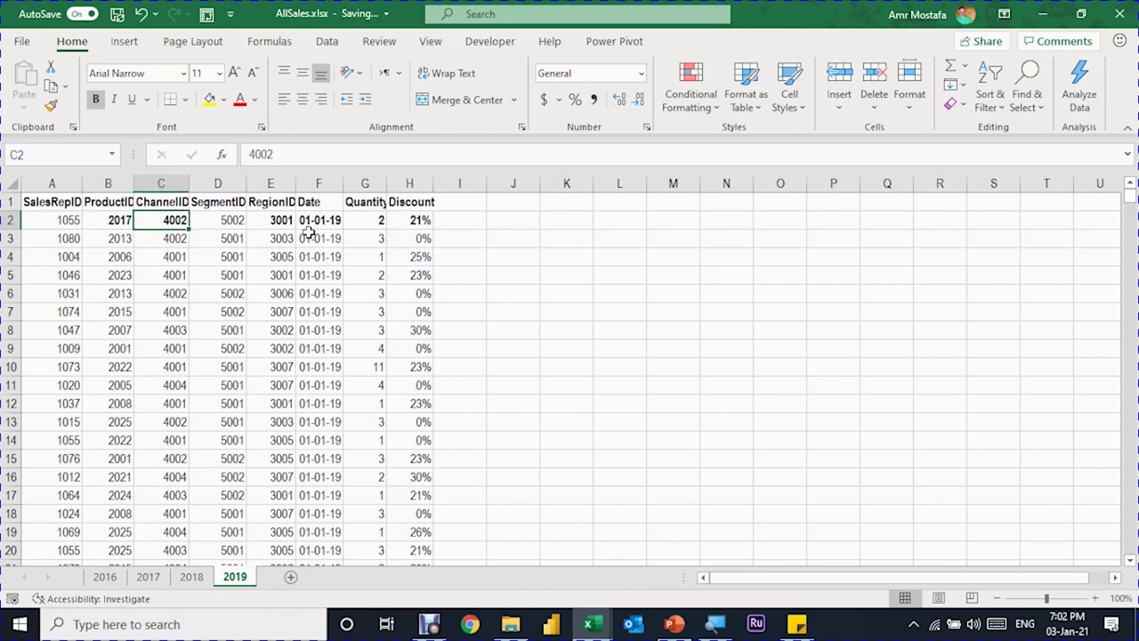
key("Right")
key("Right")
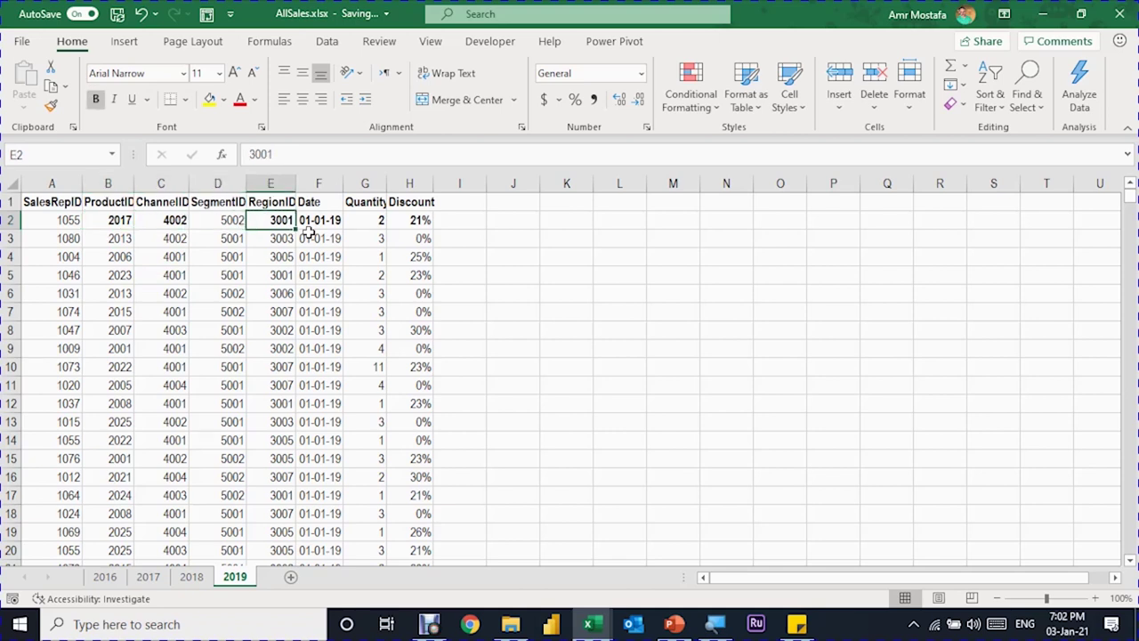
key("Right")
key("Right")
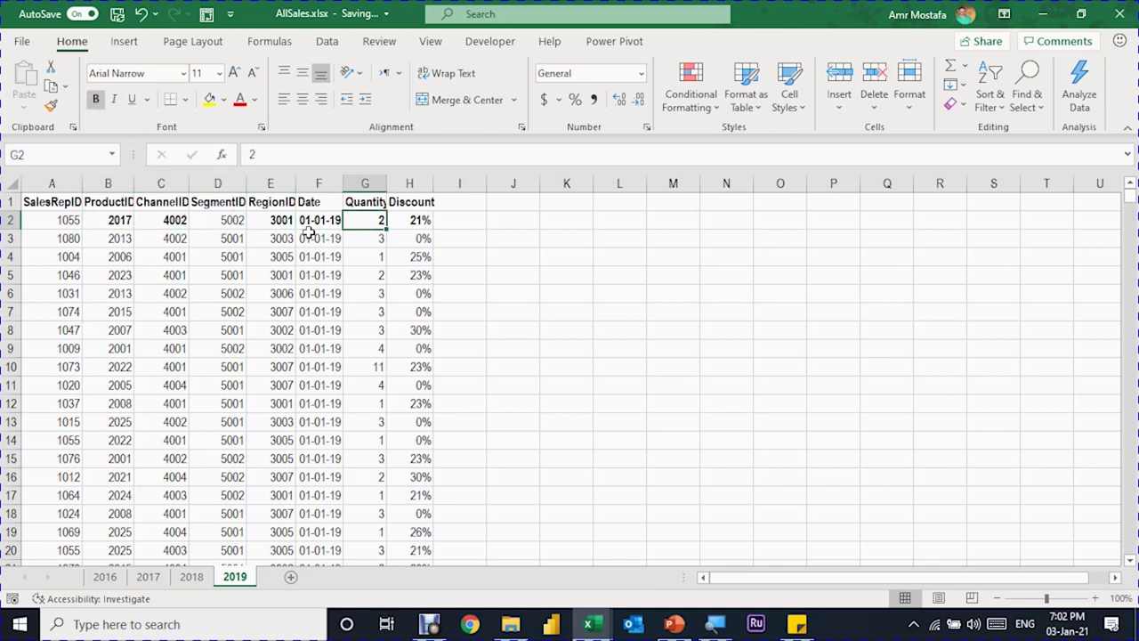
key("Right")
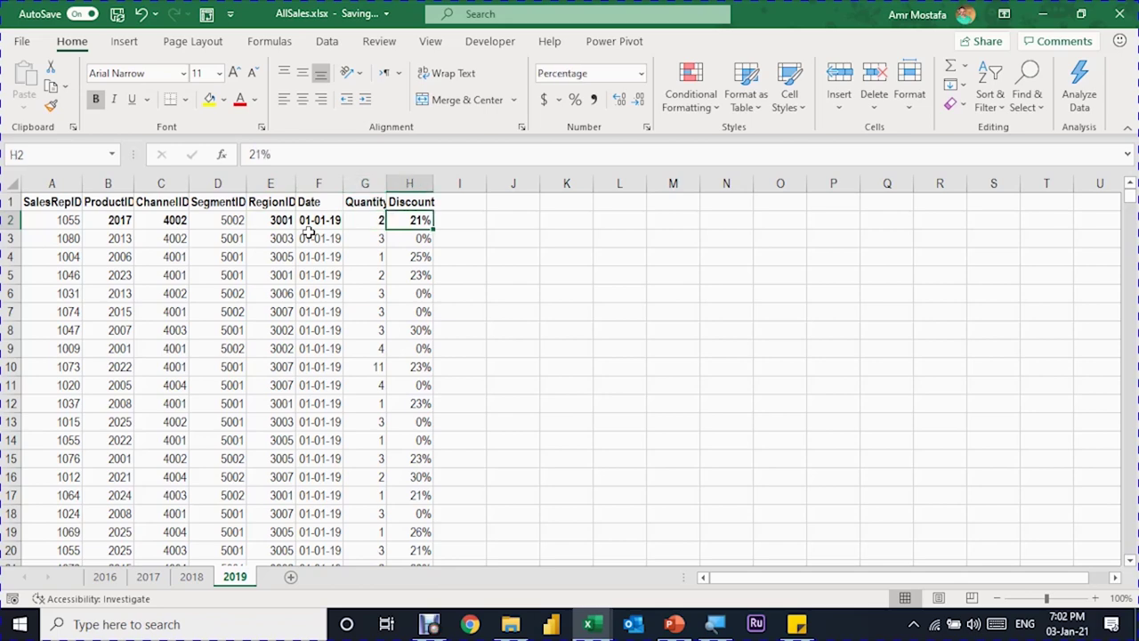
key("alt+Tab")
key("alt+Tab")
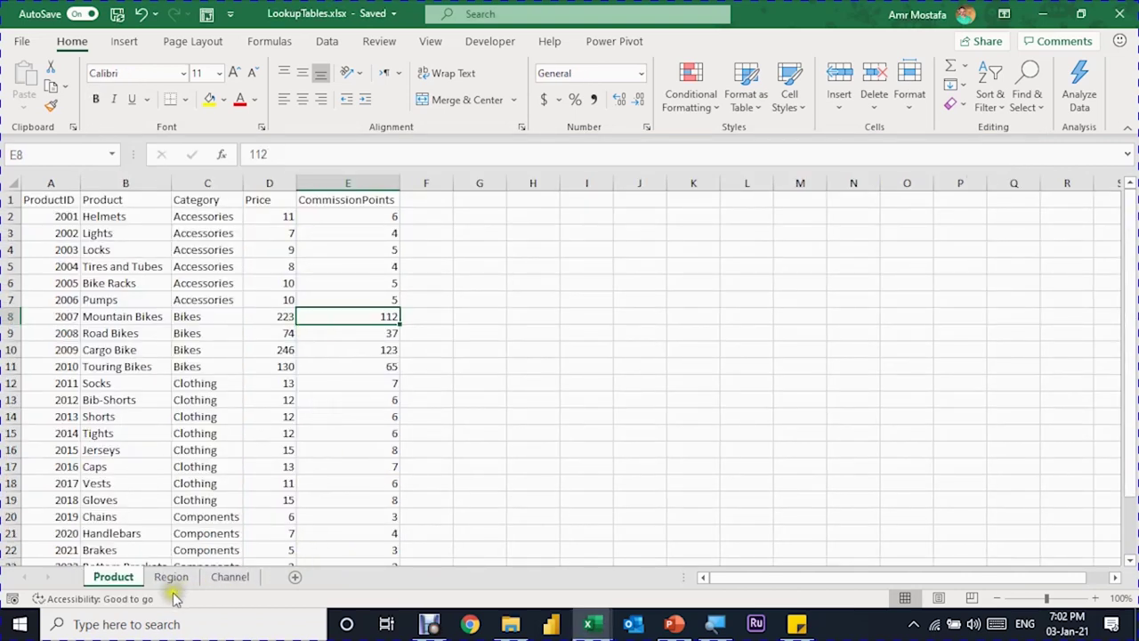
Inspect the Helmets product's category and price, then view the Region and Channel lookup sheets
left_click(121, 265)
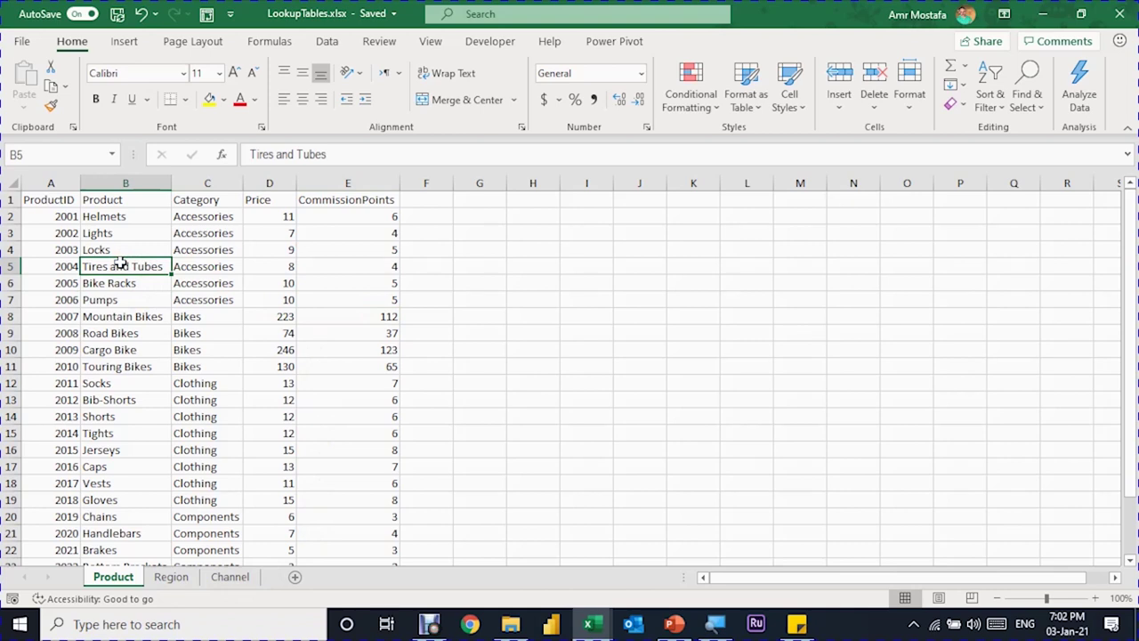
key("Left")
key("Up")
key("Up")
key("Up")
key("Right")
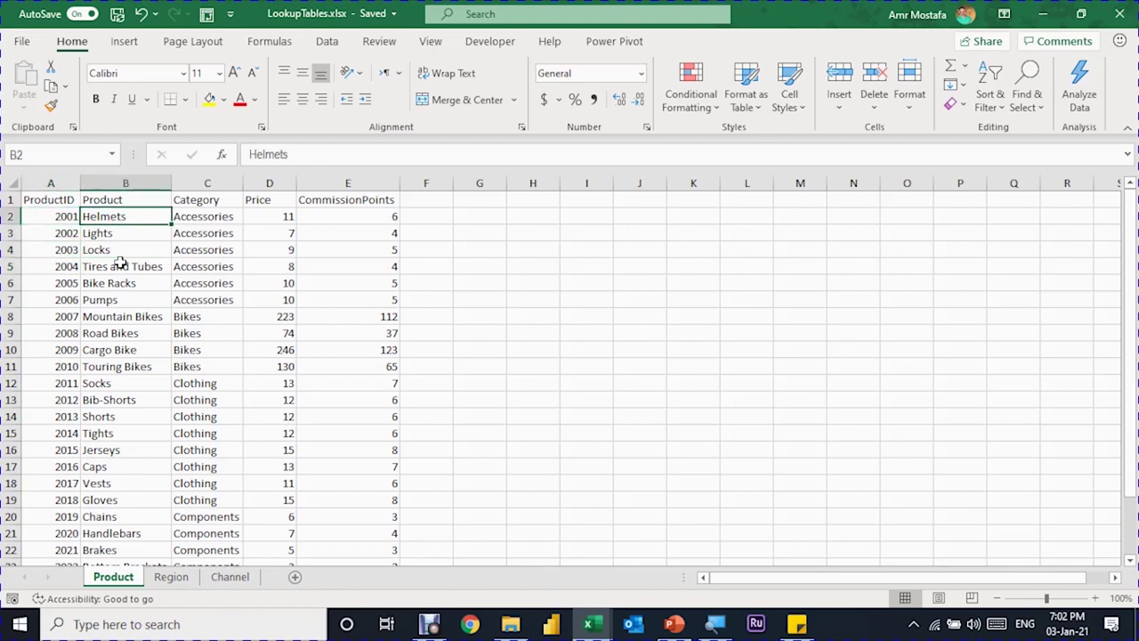
key("Right")
key("Right")
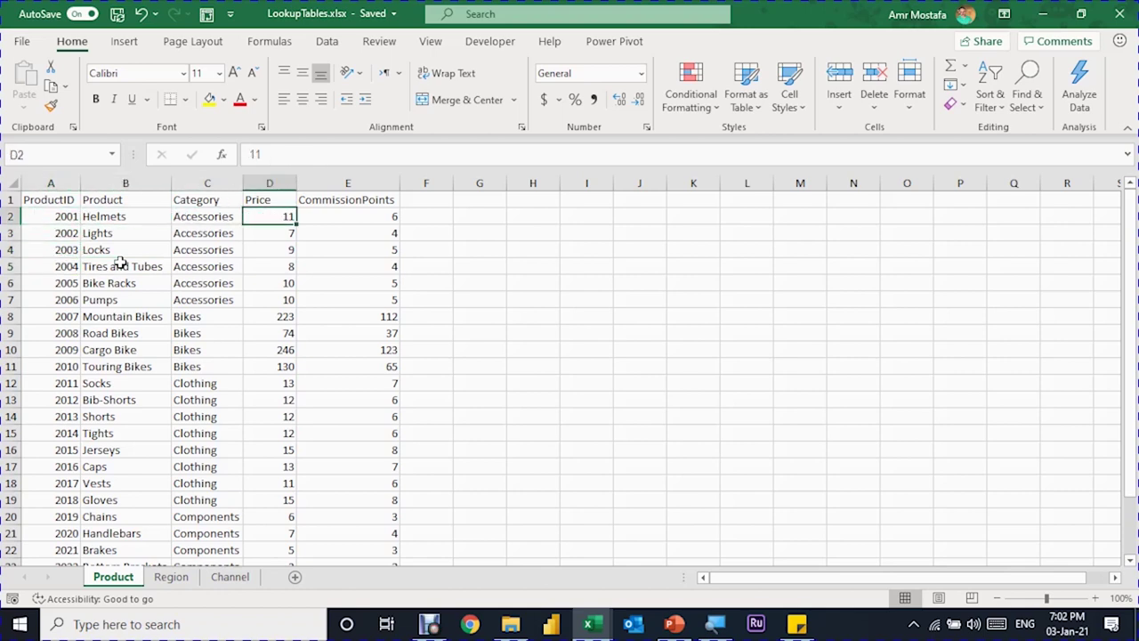
key("ctrl+Page_Down")
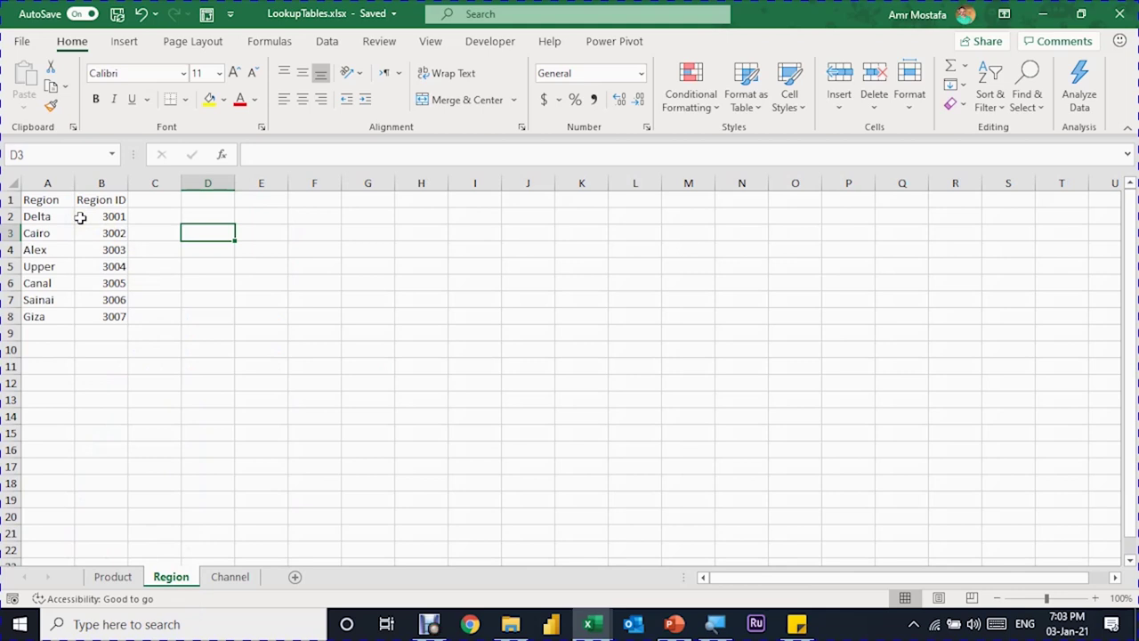
left_click(229, 577)
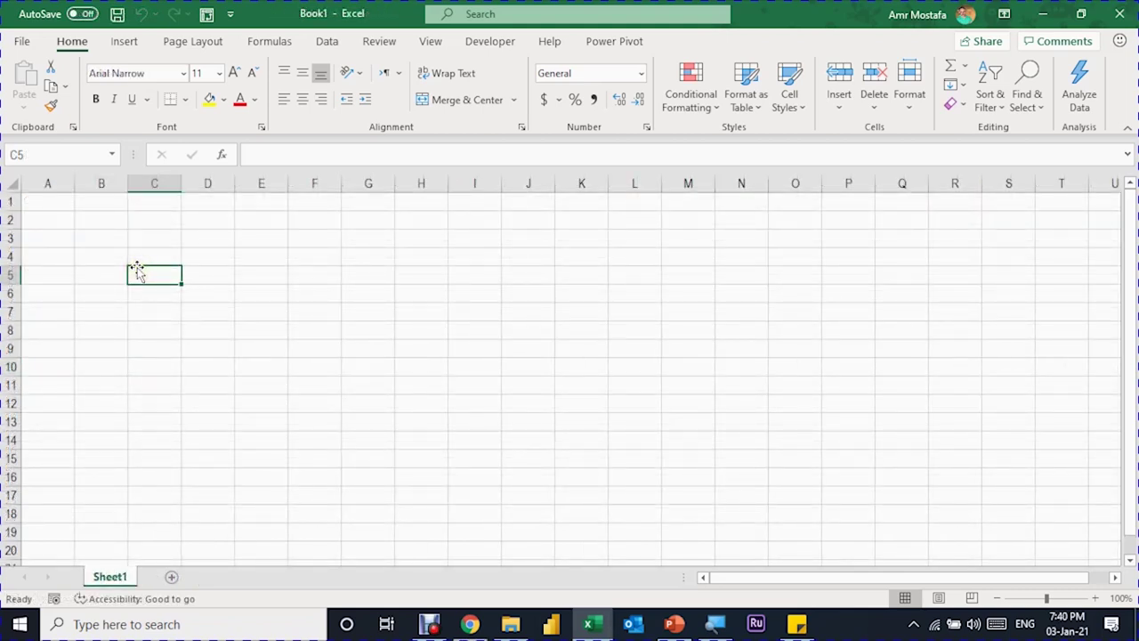
Import the whole AllSales.xlsx workbook from Get Data > From Workbook and open it for transformation
left_click(331, 46)
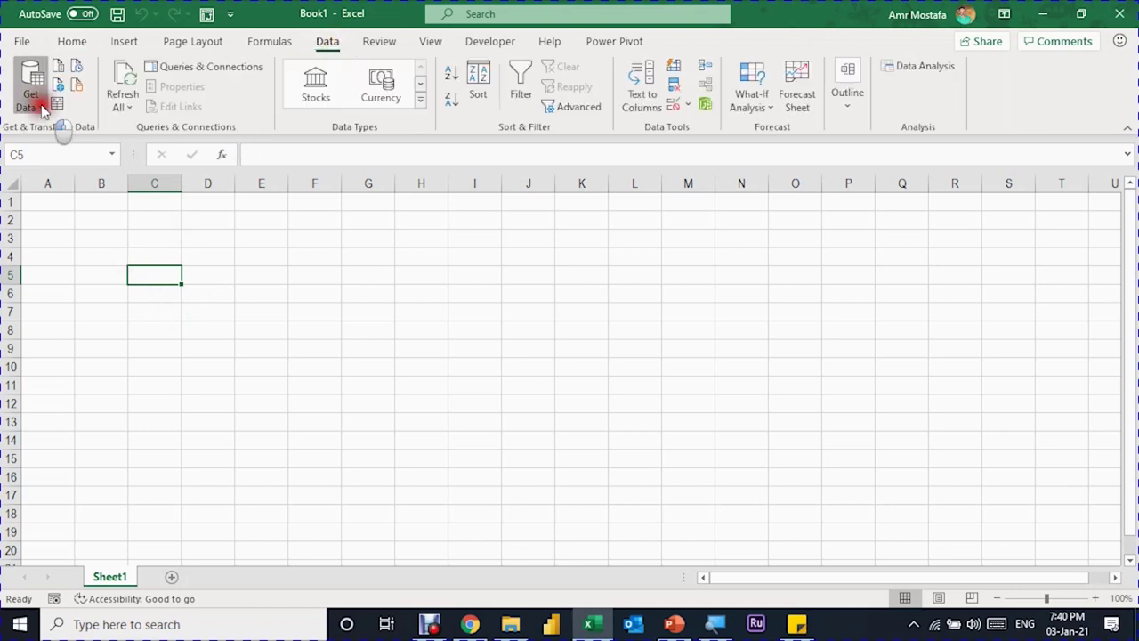
left_click(32, 96)
left_click(274, 139)
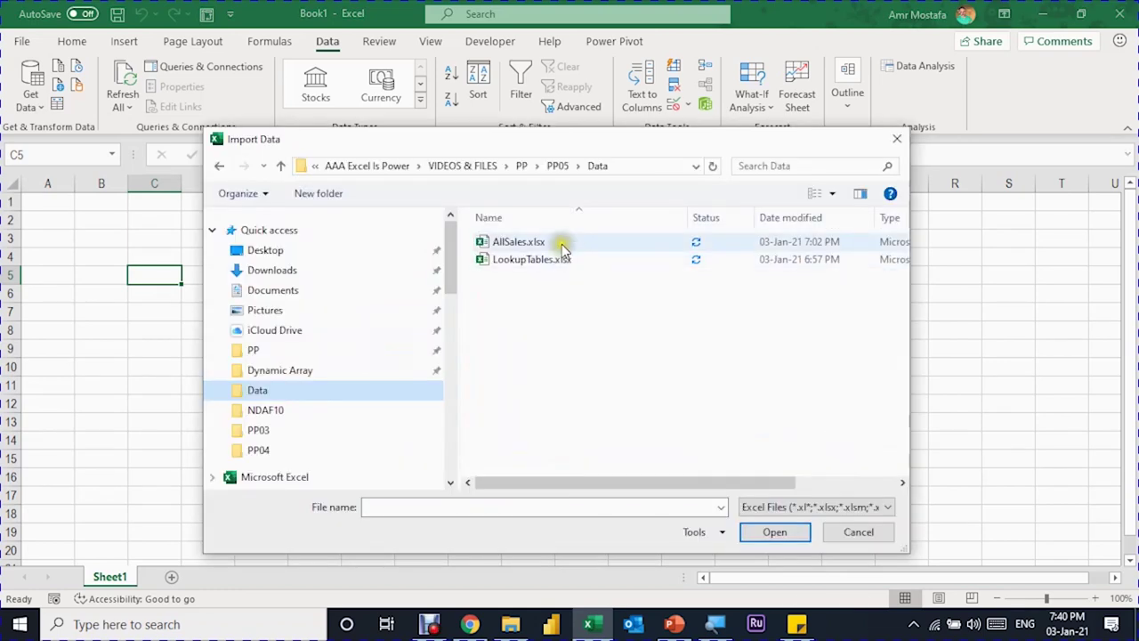
left_click(562, 244)
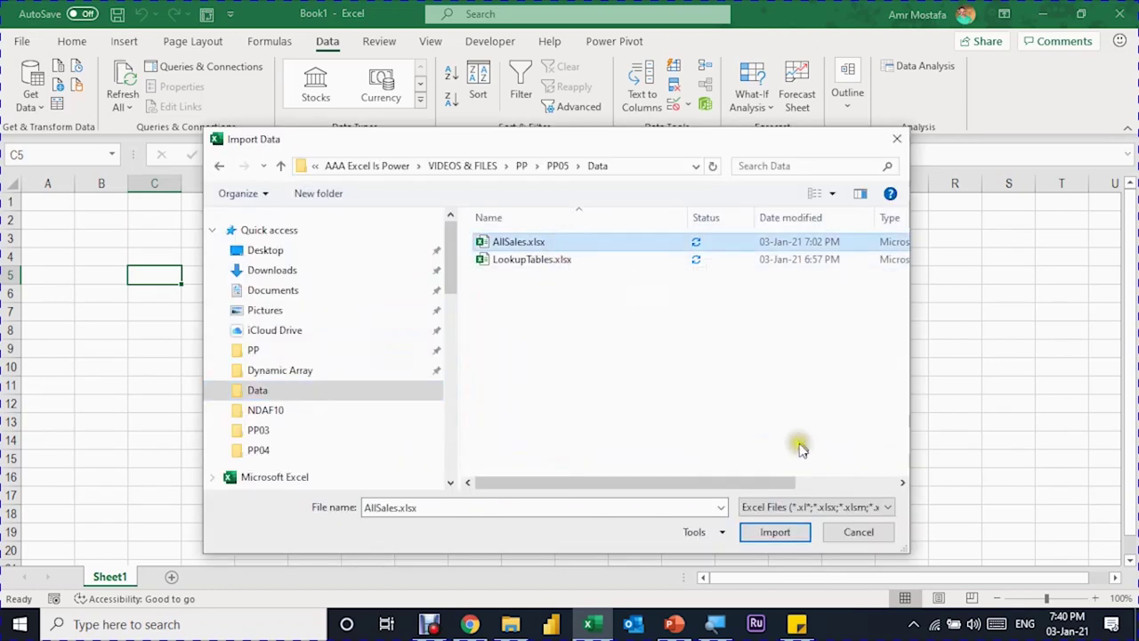
left_click(789, 534)
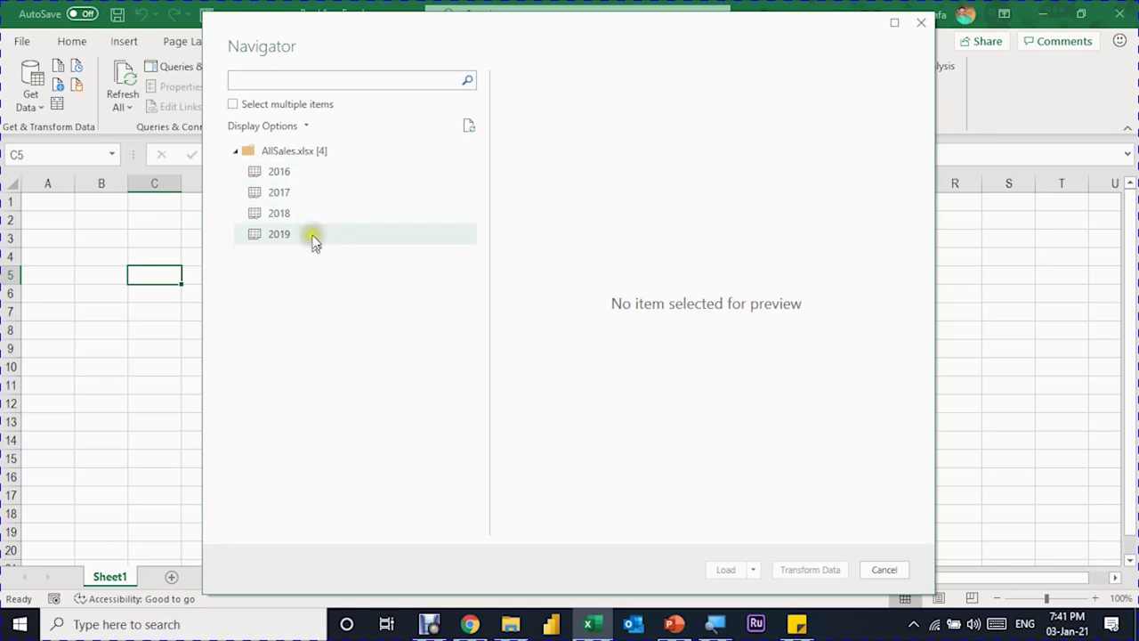
left_click(306, 151)
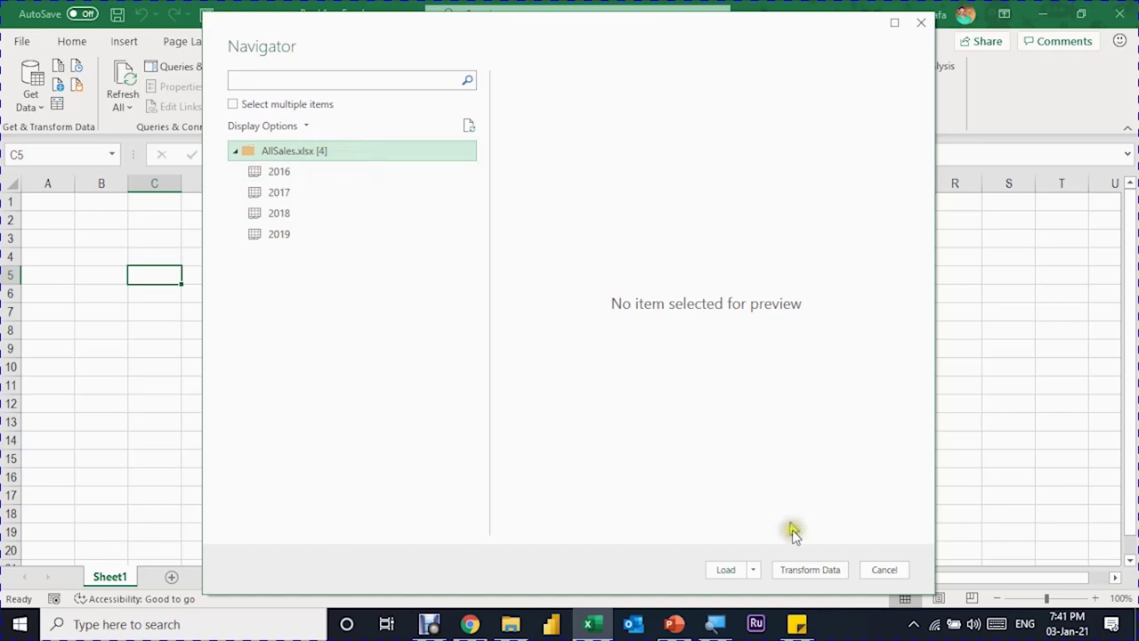
left_click(801, 571)
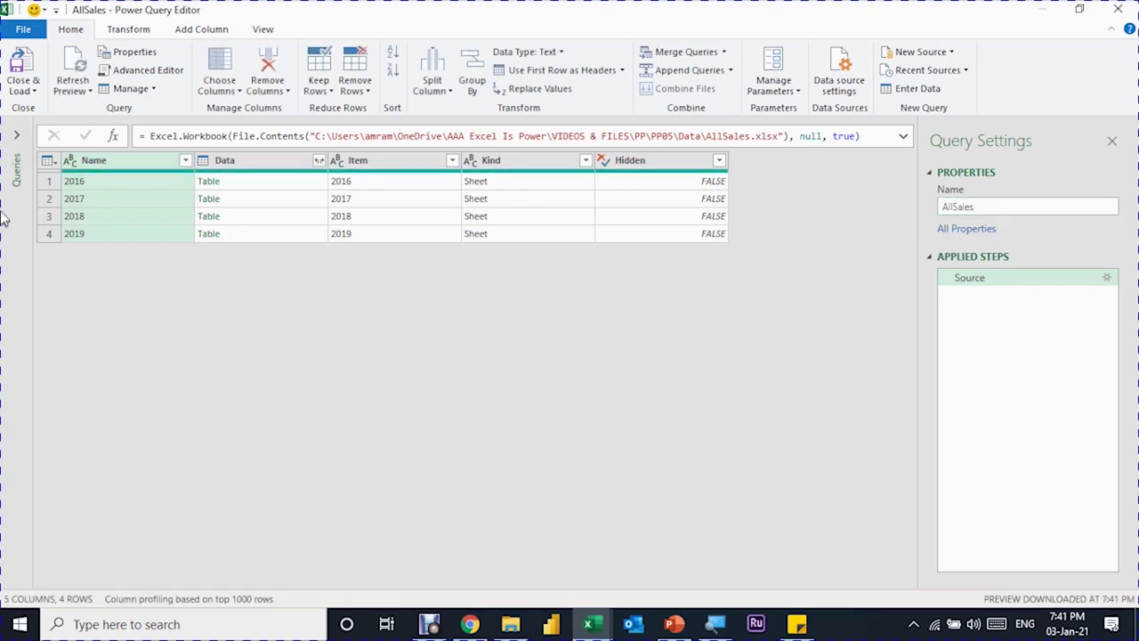
Change the Source formula's null argument to true so each sheet uses its headers
left_click(126, 281)
left_click(279, 182)
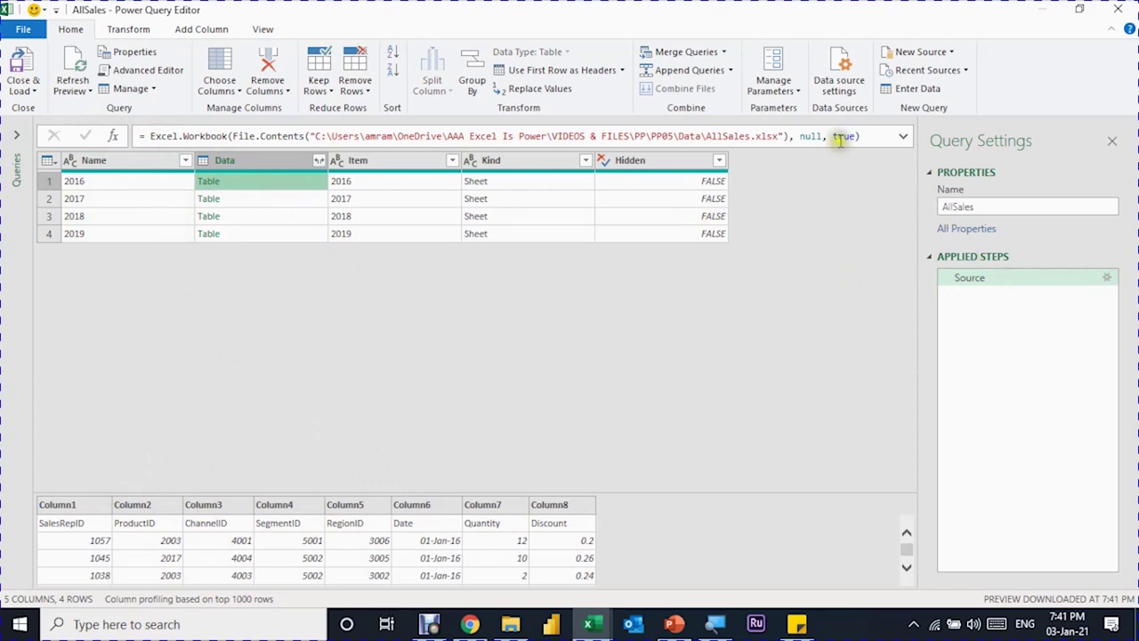
double_click(811, 136)
double_click(812, 136)
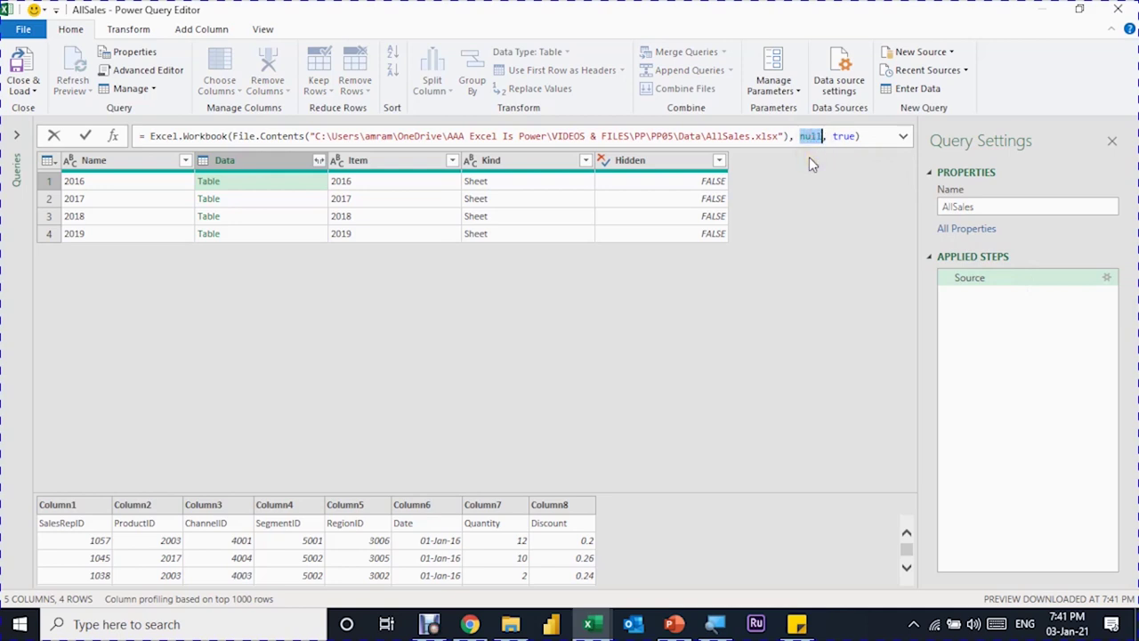
type("true")
key("Return")
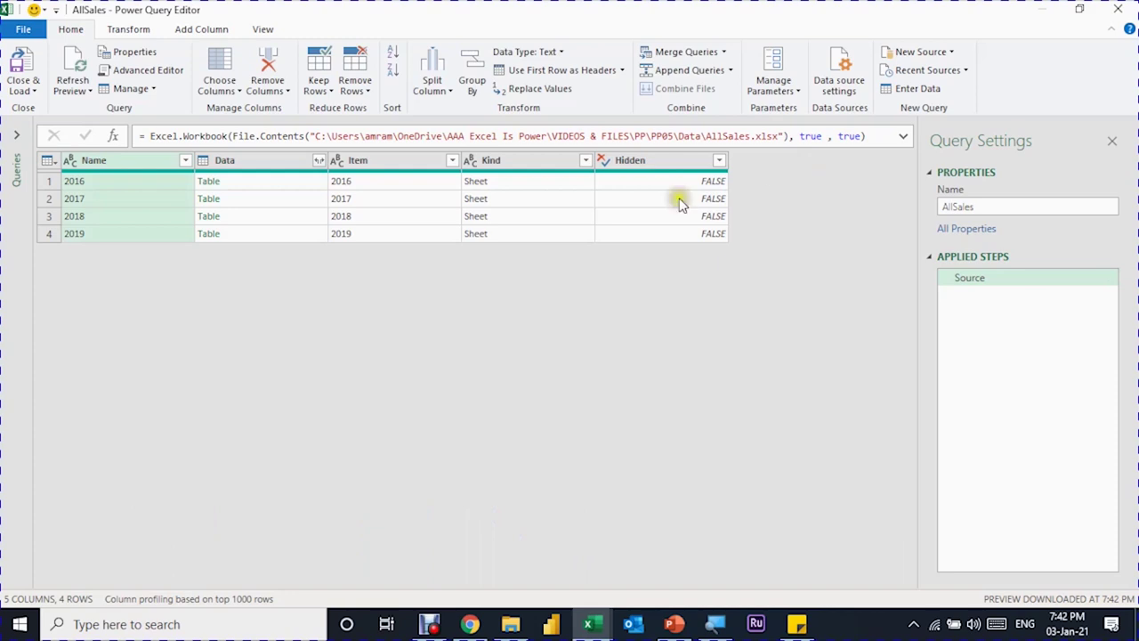
left_click(297, 182)
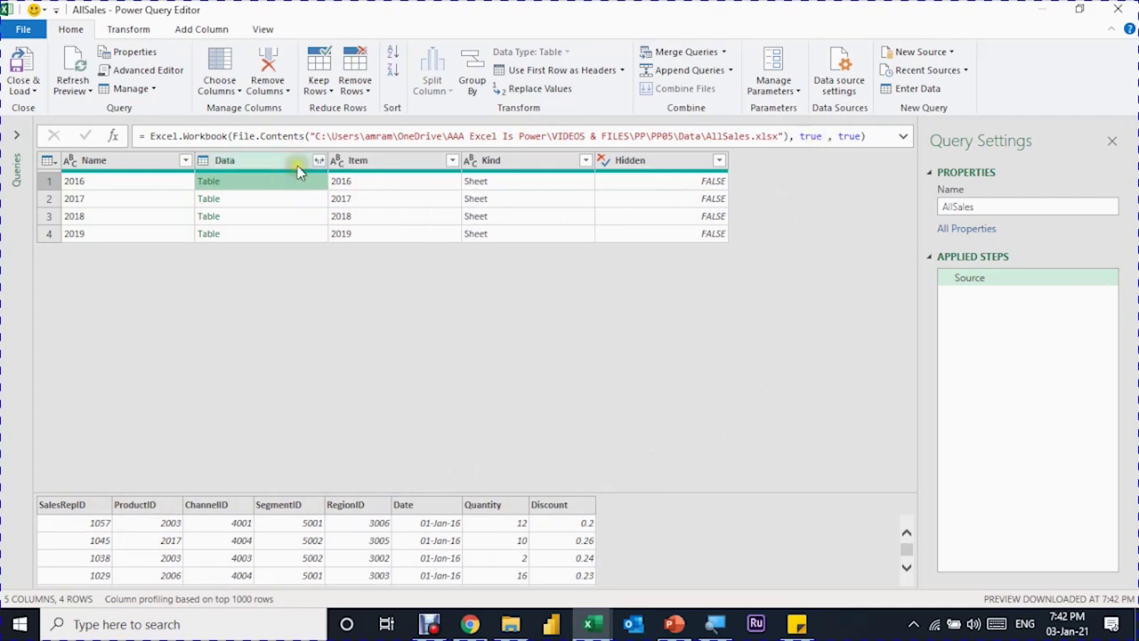
Keep only the Data column, removing all other columns
left_click(254, 160)
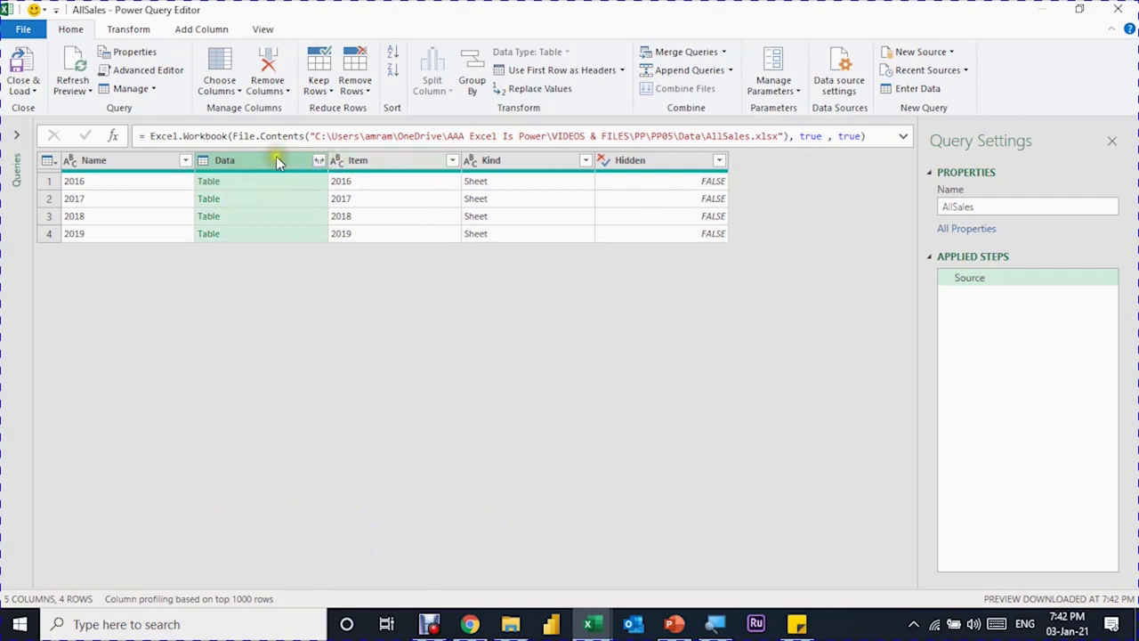
right_click(276, 160)
left_click(355, 217)
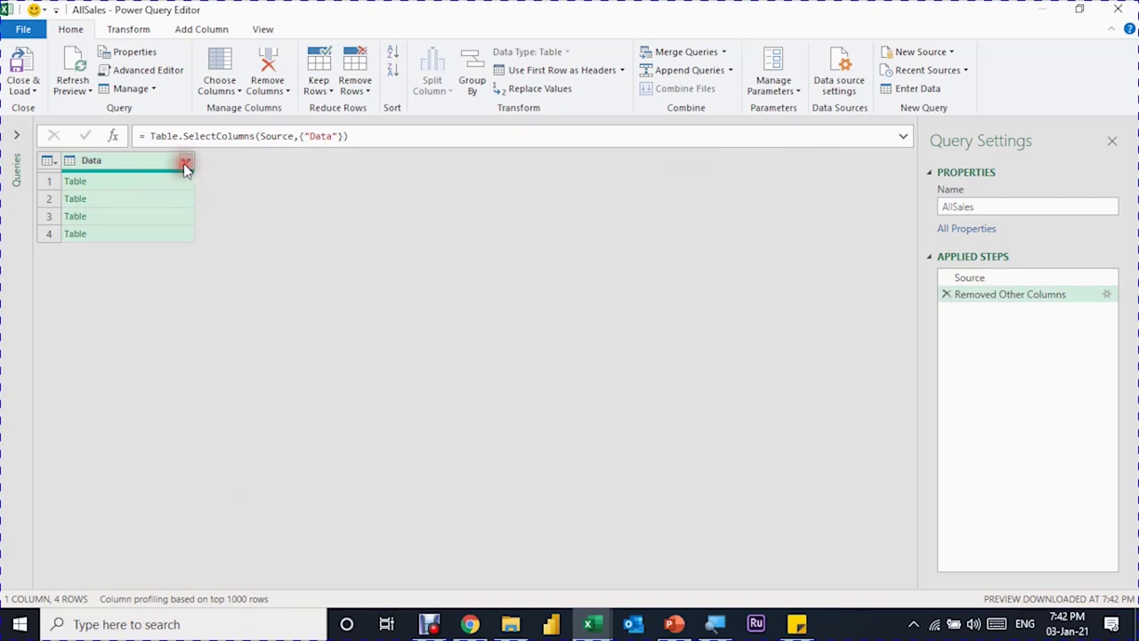
Expand the Data tables without the column-name prefix, excluding SalesRepID and SegmentID
left_click(186, 165)
left_click(261, 404)
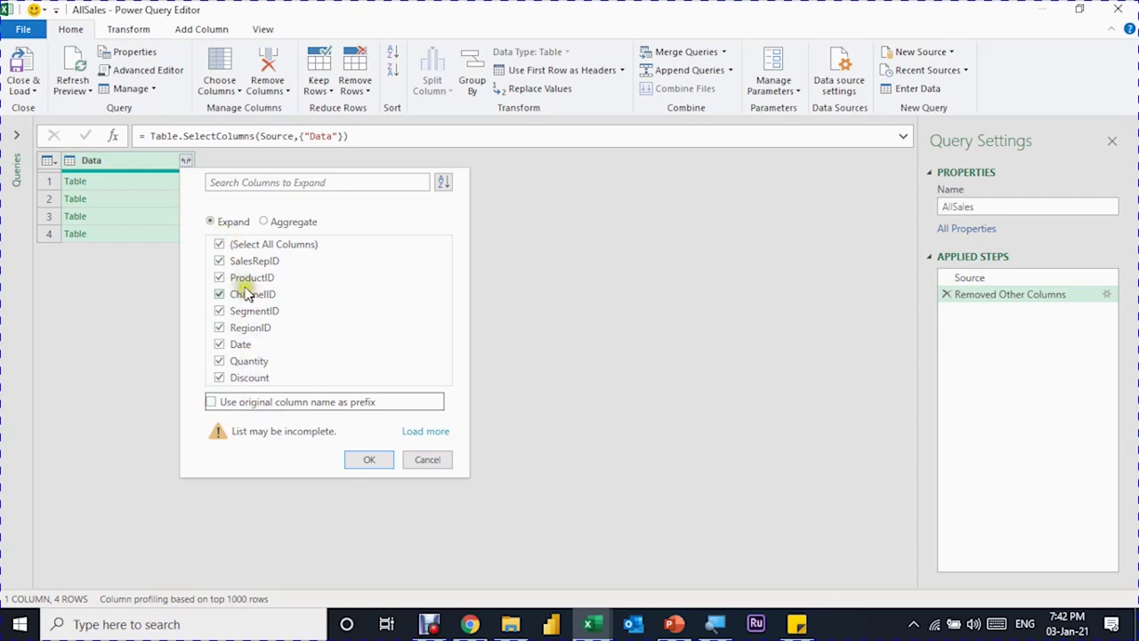
left_click(219, 262)
left_click(220, 311)
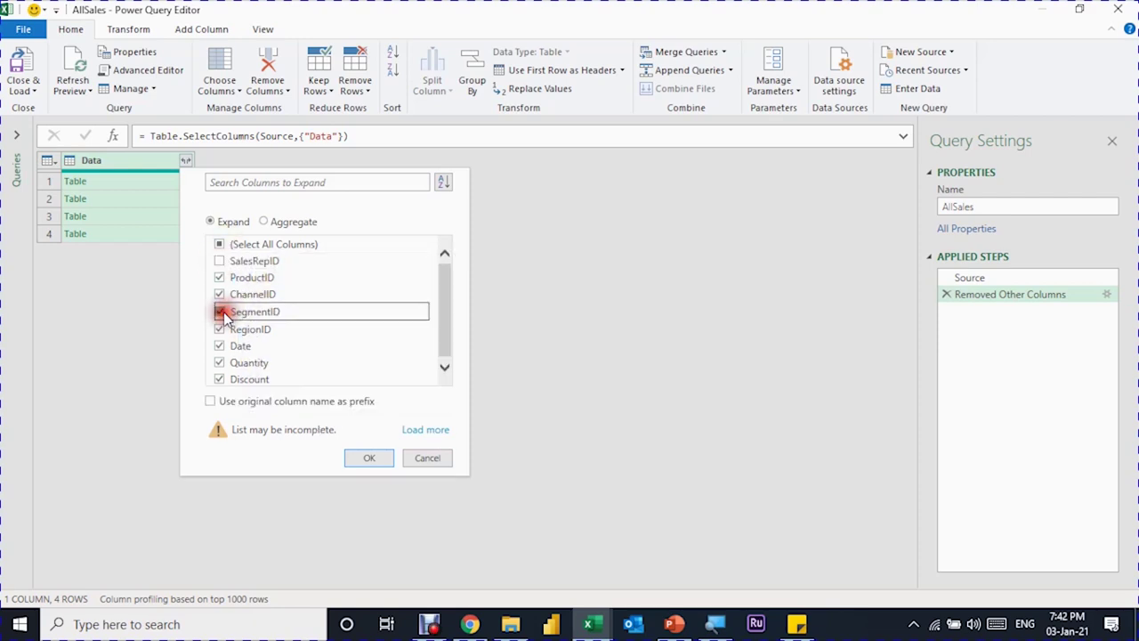
left_click(369, 459)
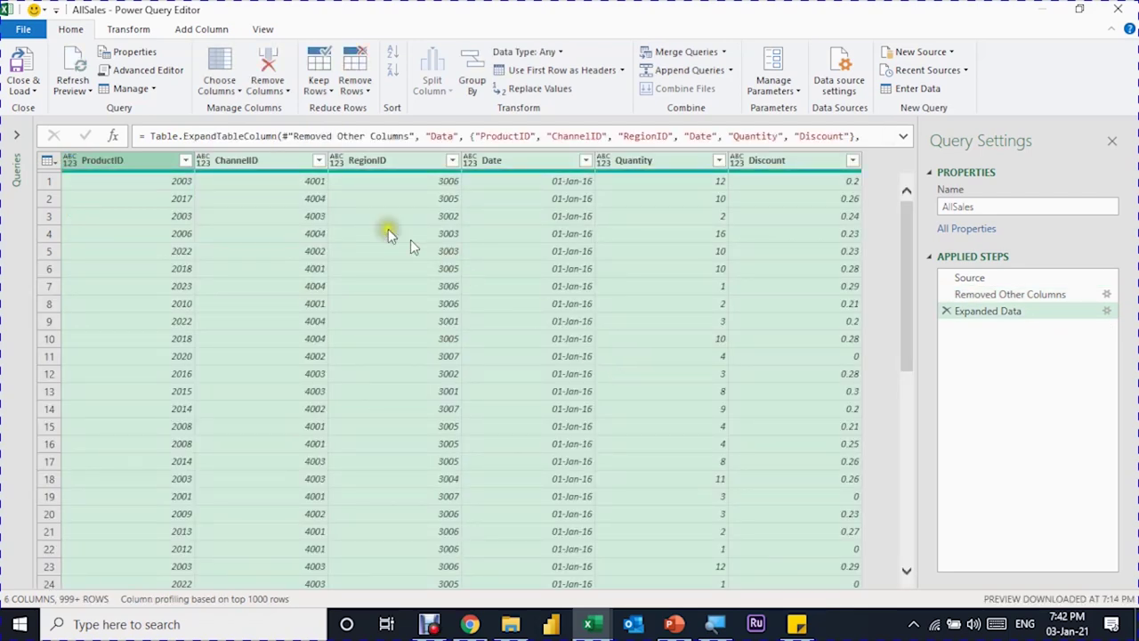
Detect data types for all columns, with Discount as a percentage
left_click(129, 32)
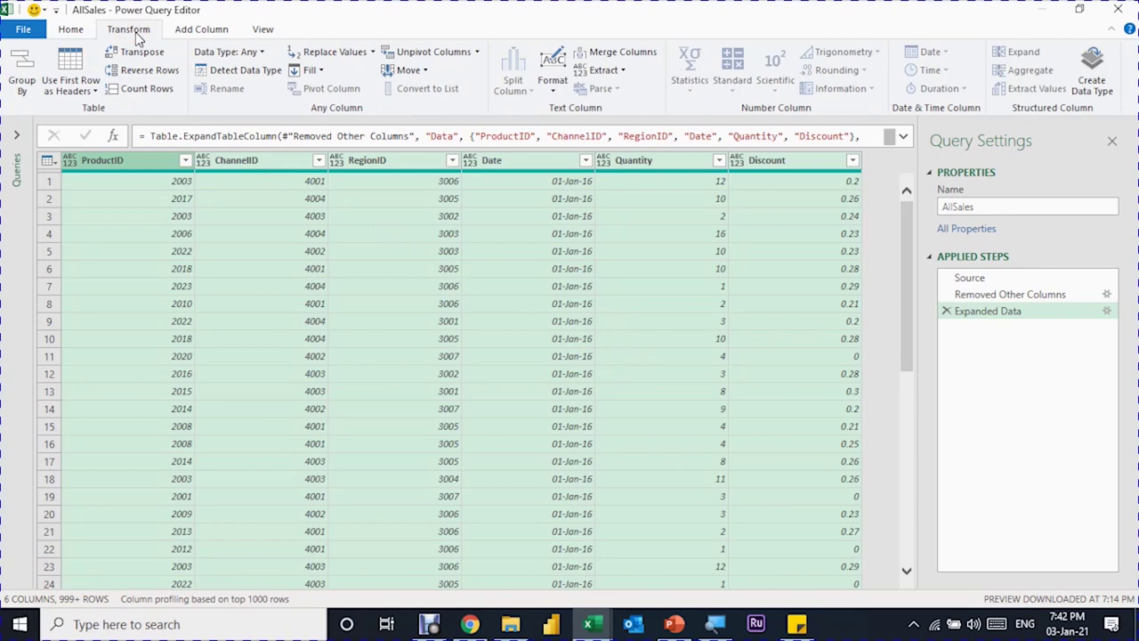
left_click(236, 70)
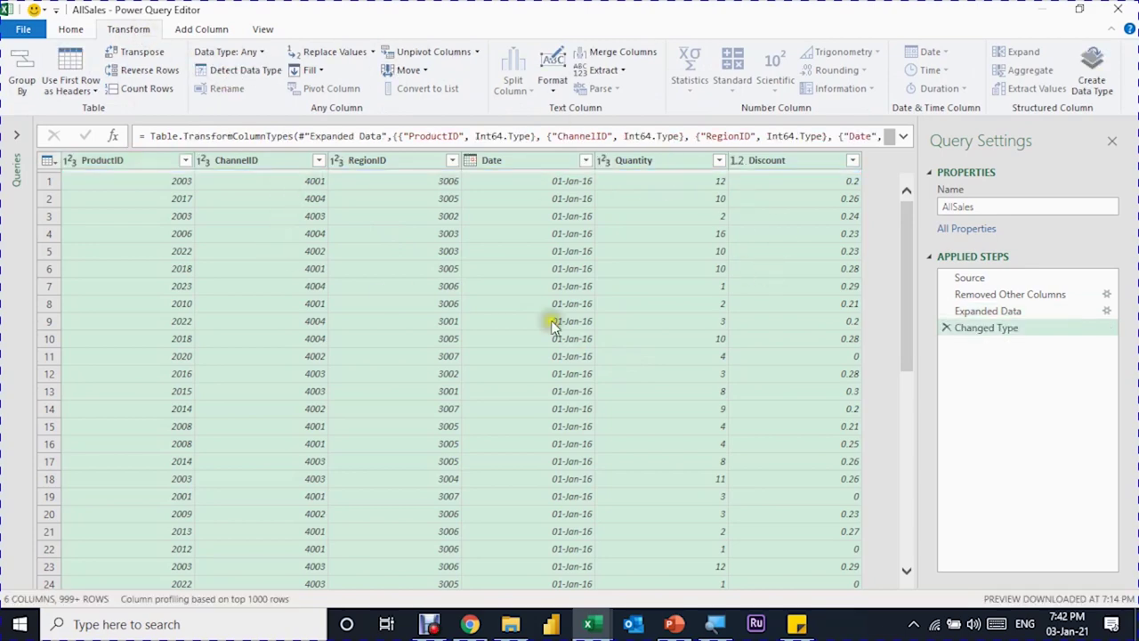
left_click(735, 169)
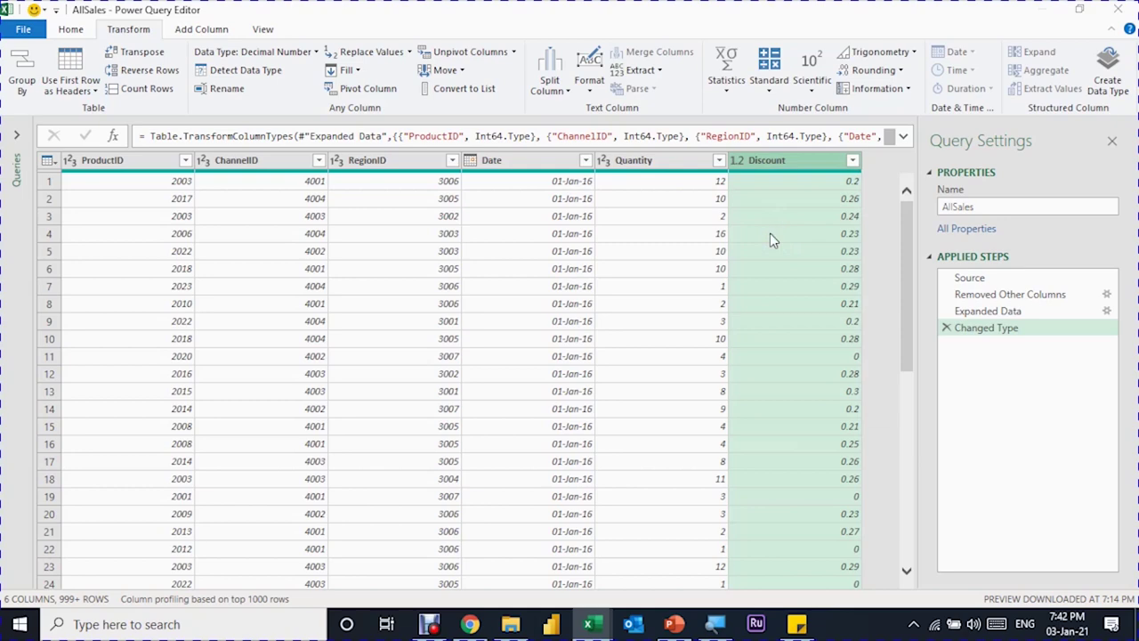
left_click(70, 29)
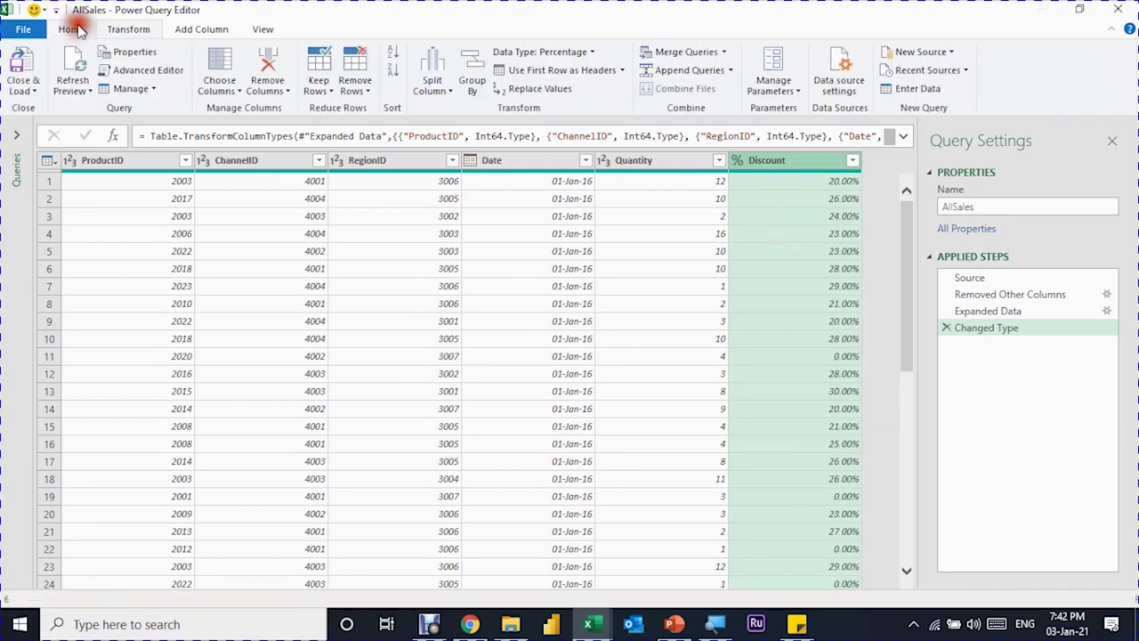
left_click(26, 89)
Load AllSales as a connection only added to the Data Model, bringing in 277,243 rows
left_click(67, 127)
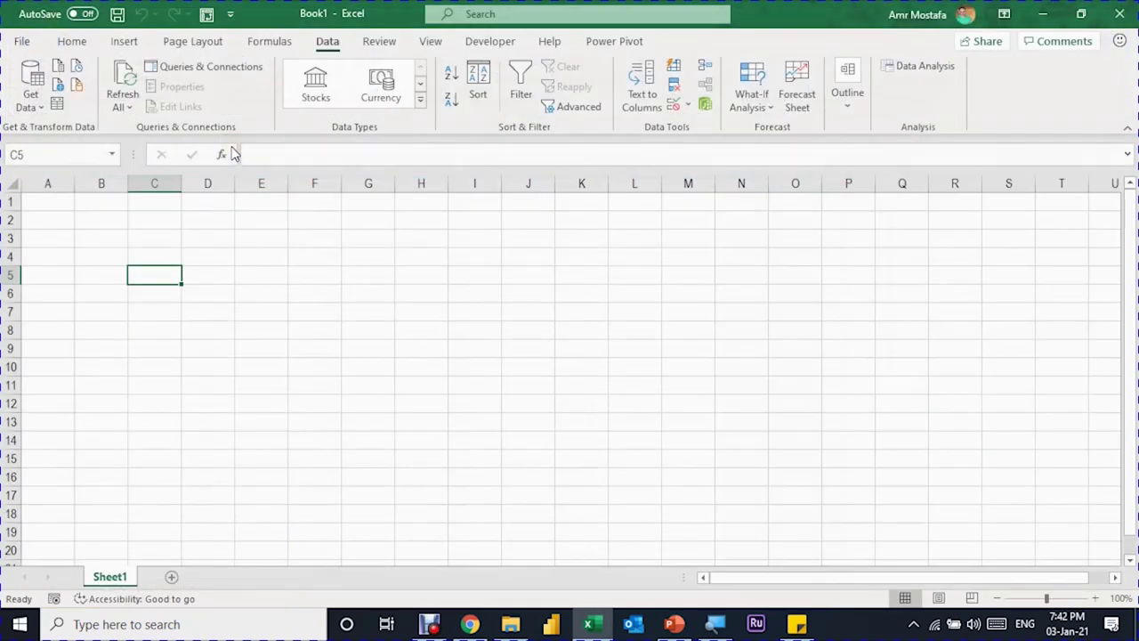
left_click(530, 270)
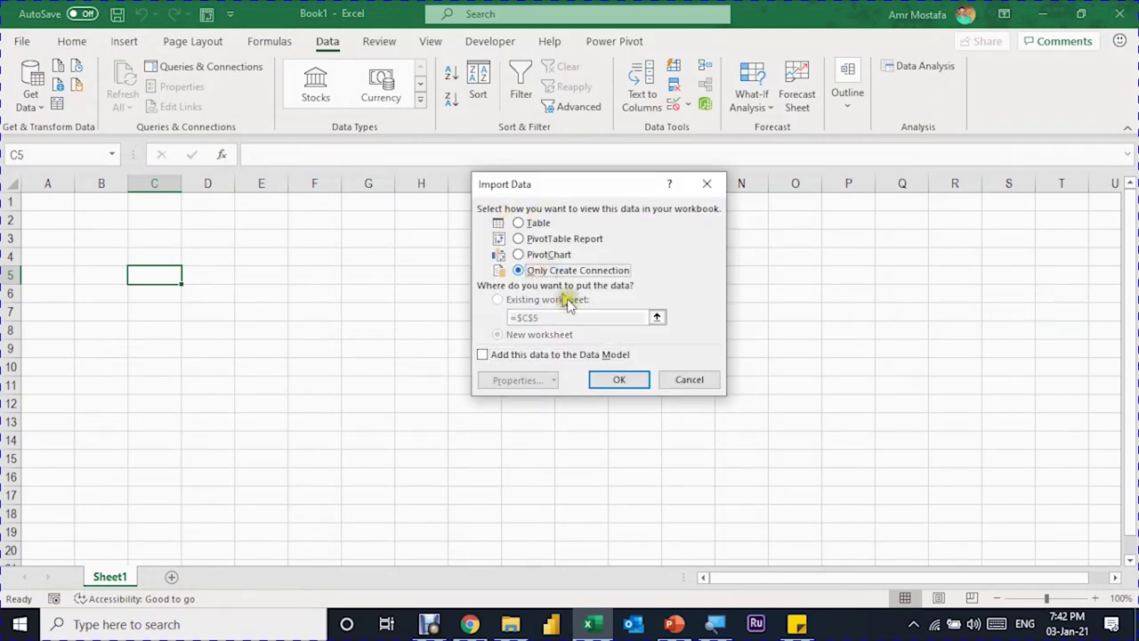
left_click(503, 354)
left_click(619, 379)
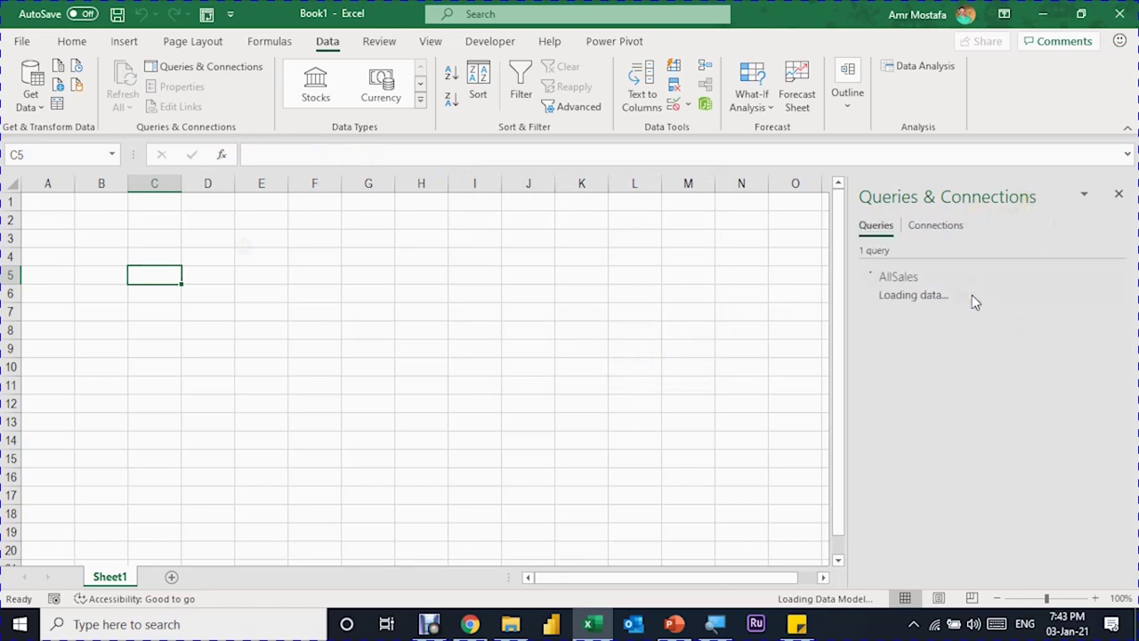
left_click(248, 273)
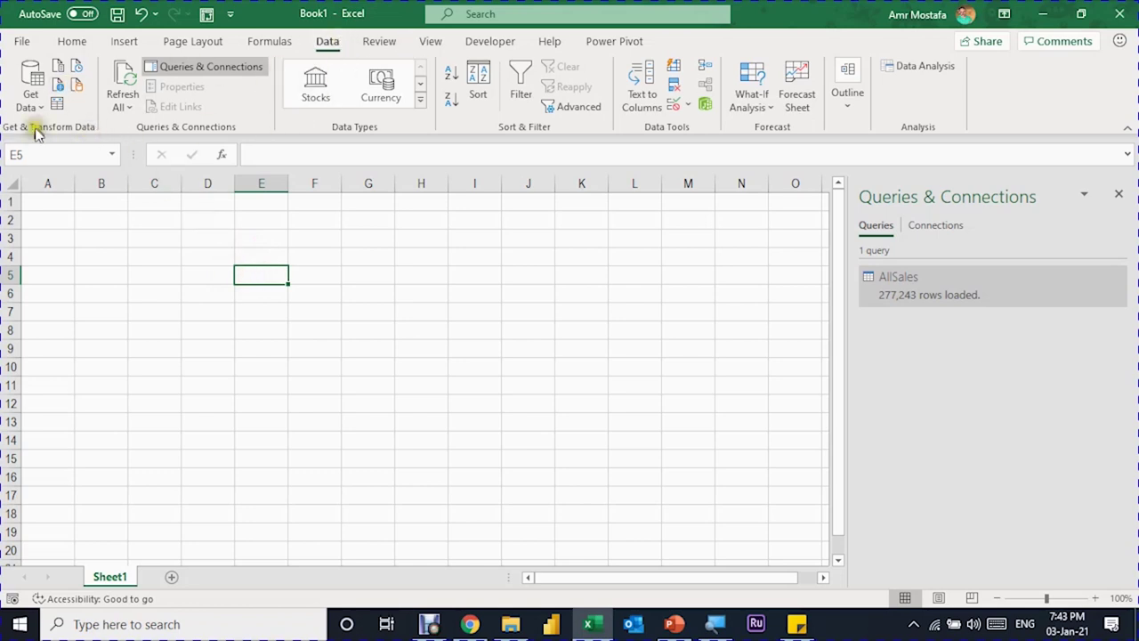
Import the Channel, Product and Region tables from LookupTables.xlsx into Power Query
left_click(29, 89)
mouse_move(80, 137)
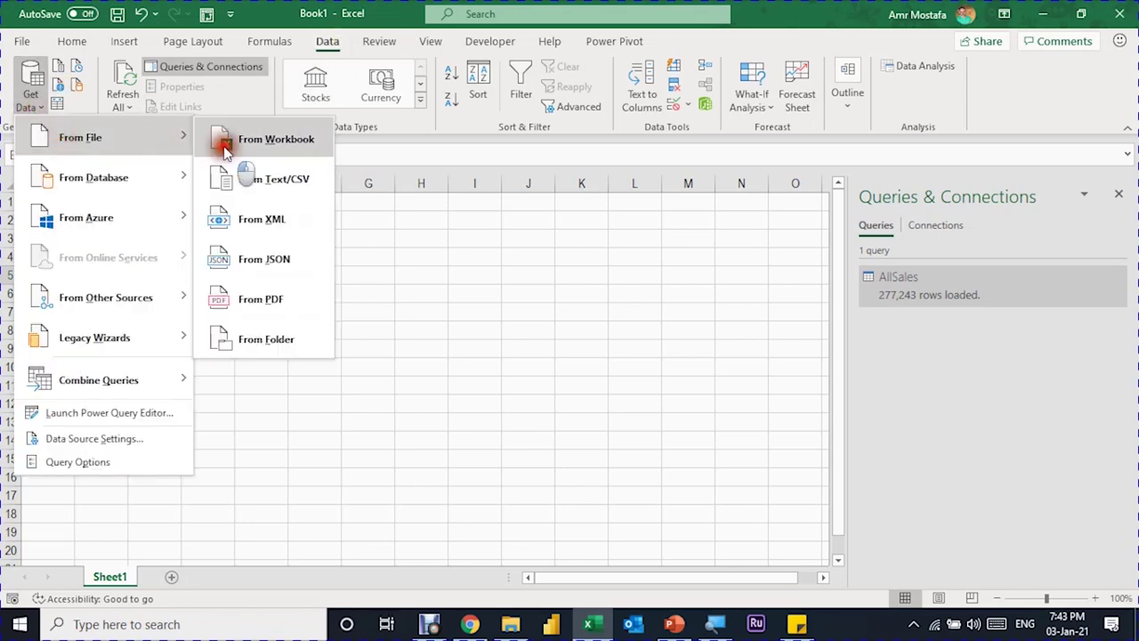
left_click(224, 150)
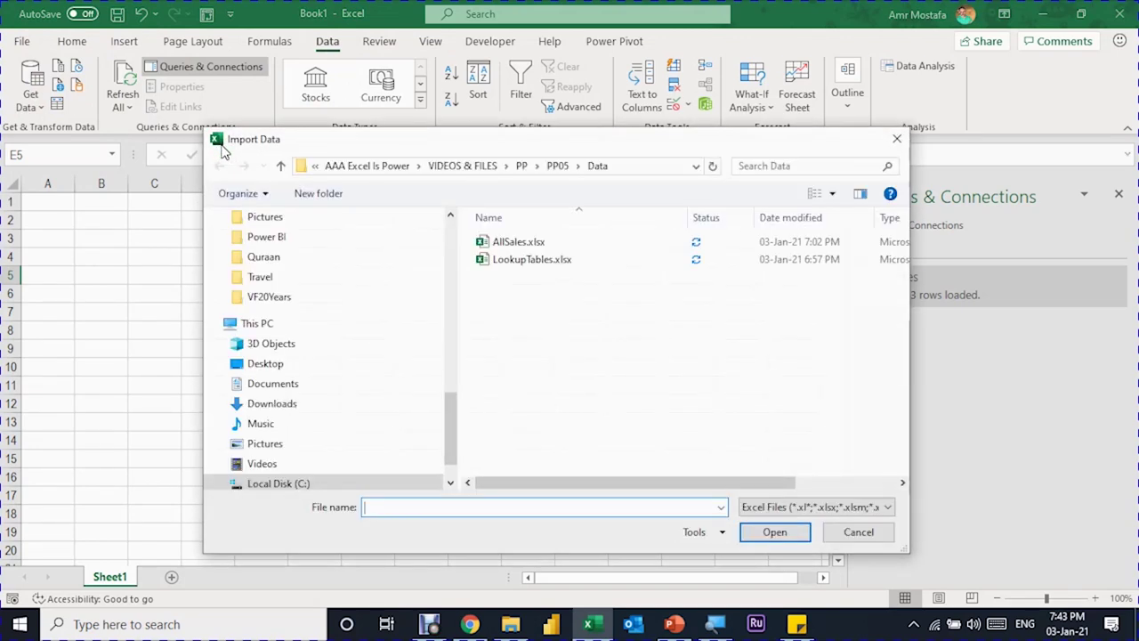
left_click(532, 260)
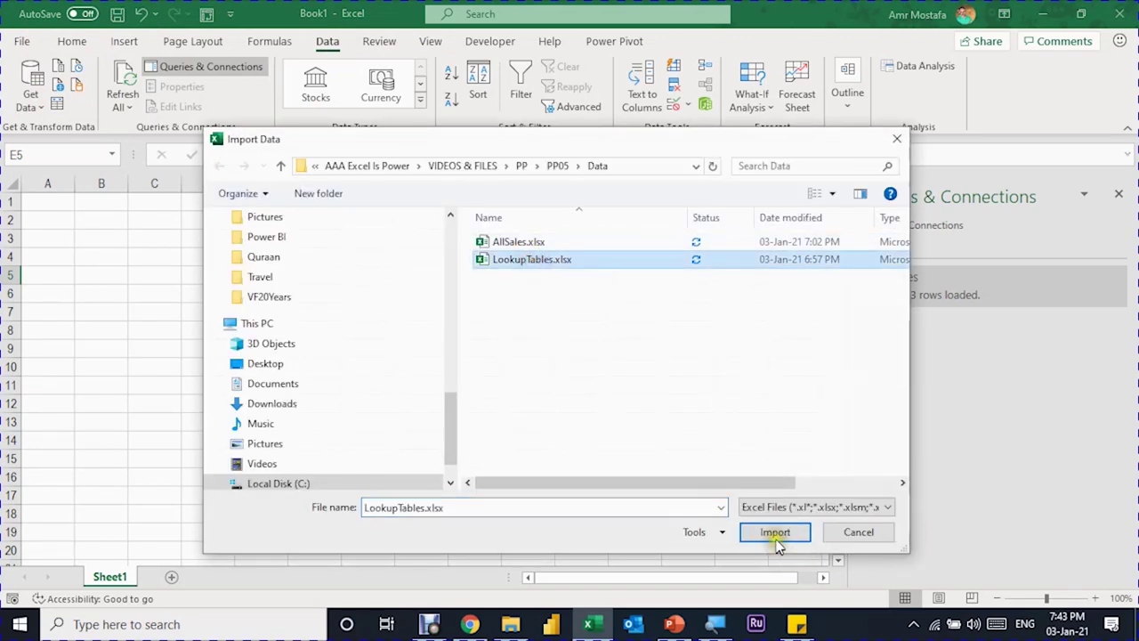
left_click(775, 531)
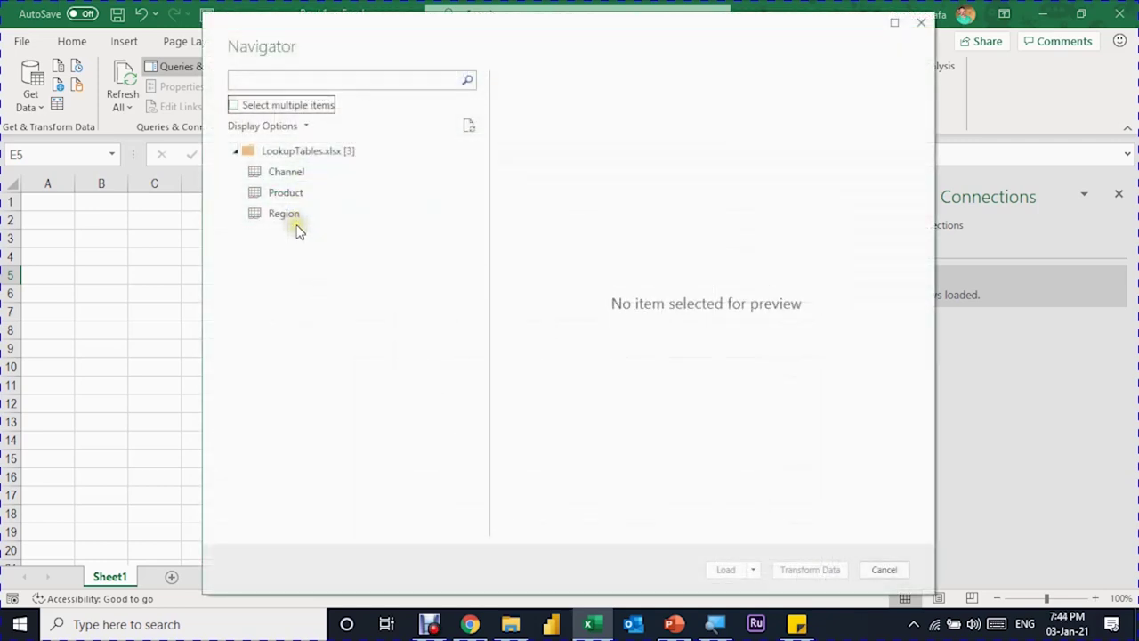
left_click(232, 106)
left_click(253, 171)
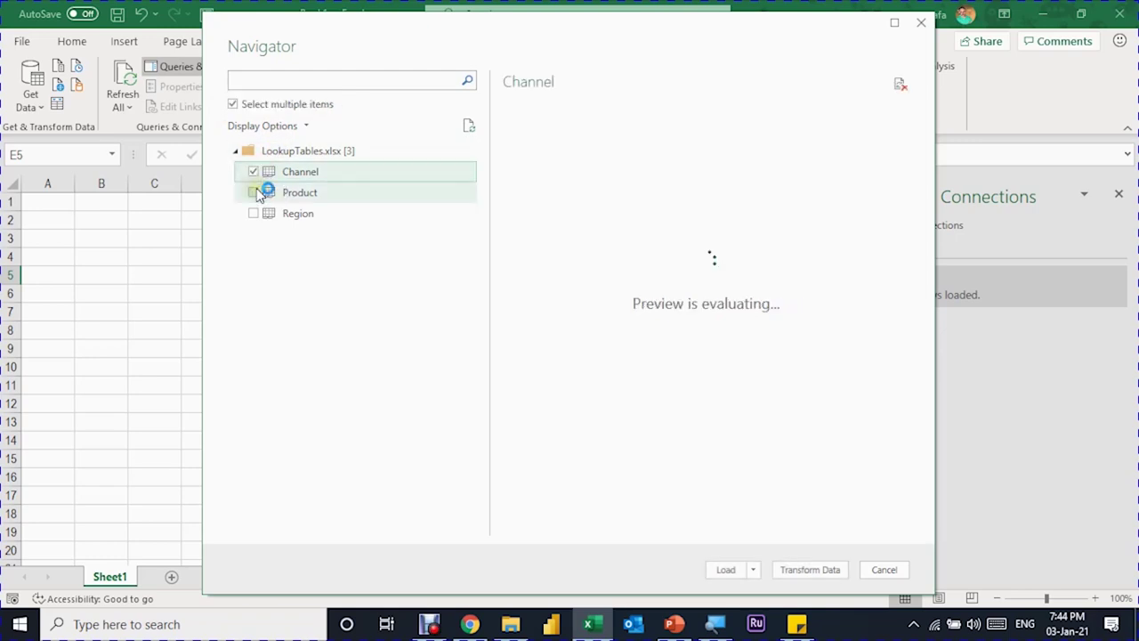
left_click(254, 192)
left_click(254, 214)
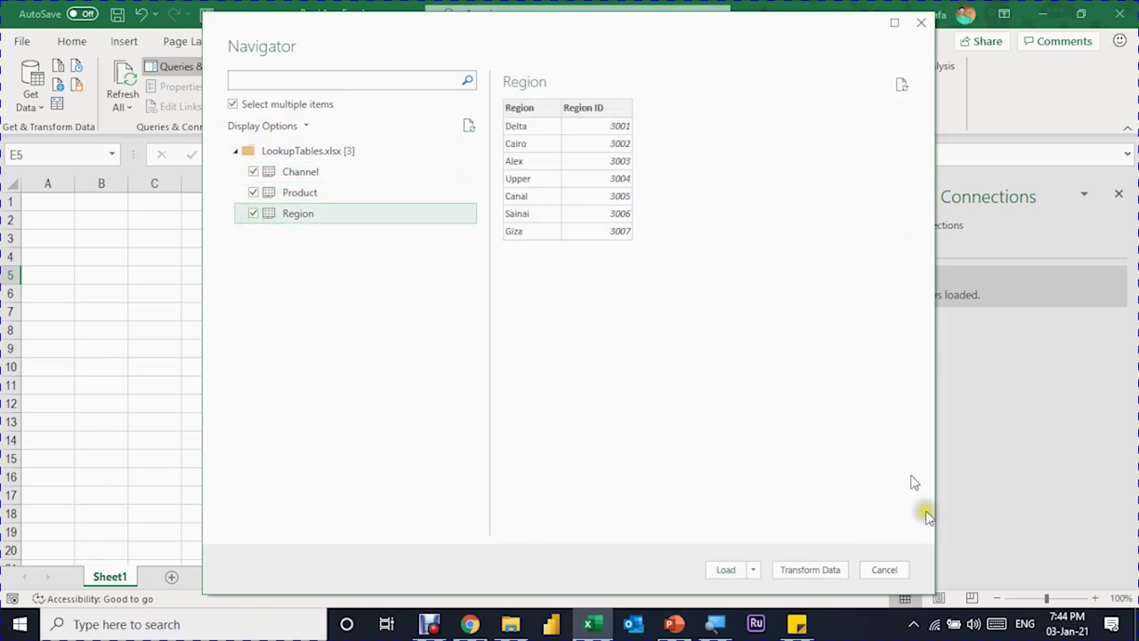
left_click(800, 577)
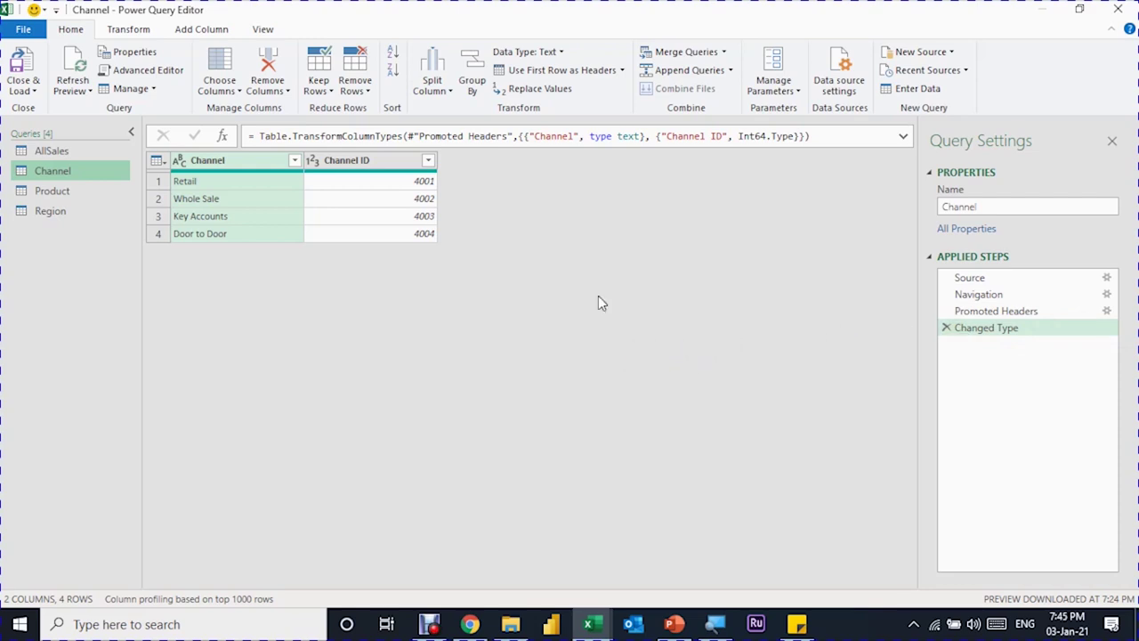
Load the three lookup queries as connections only, added to the Data Model
left_click(24, 90)
left_click(47, 111)
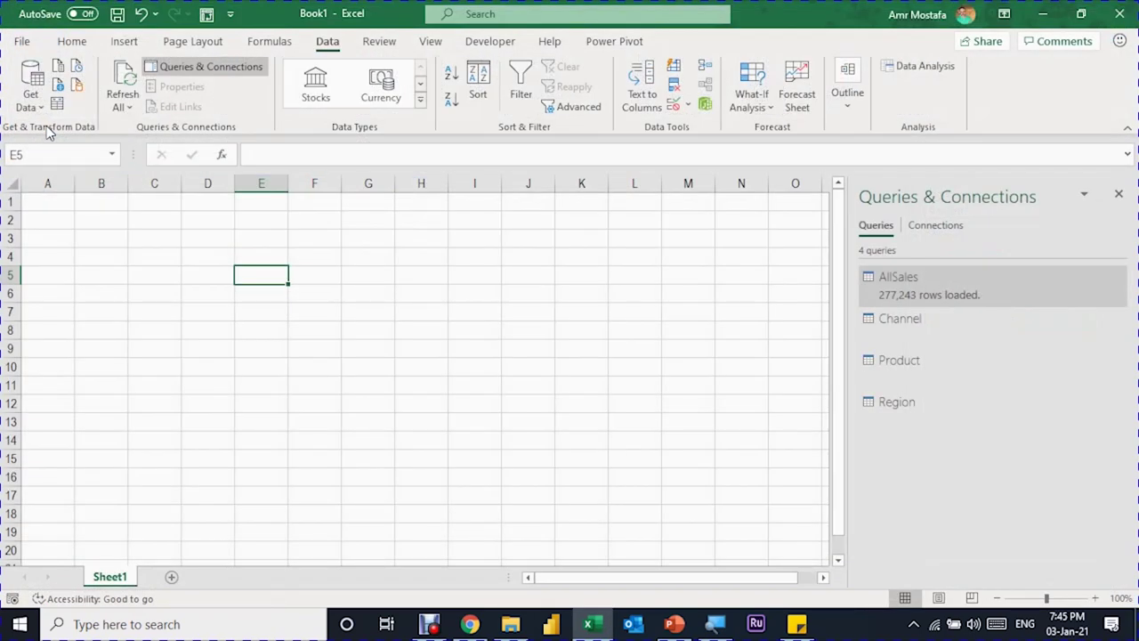
left_click_drag(540, 184, 478, 184)
left_click(490, 276)
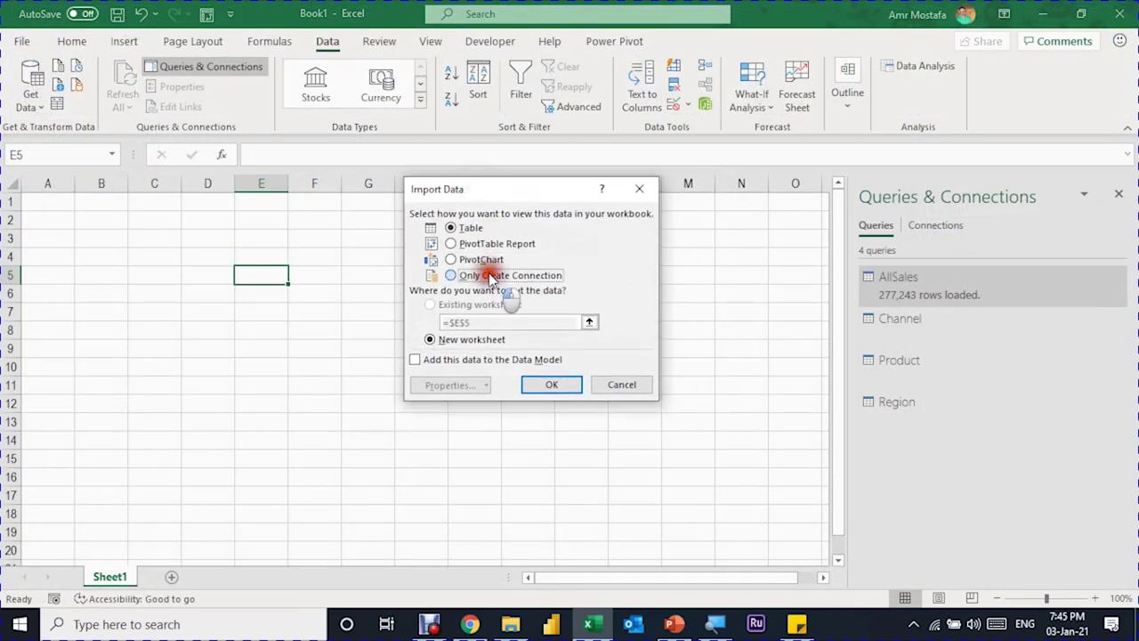
left_click(415, 360)
left_click(557, 388)
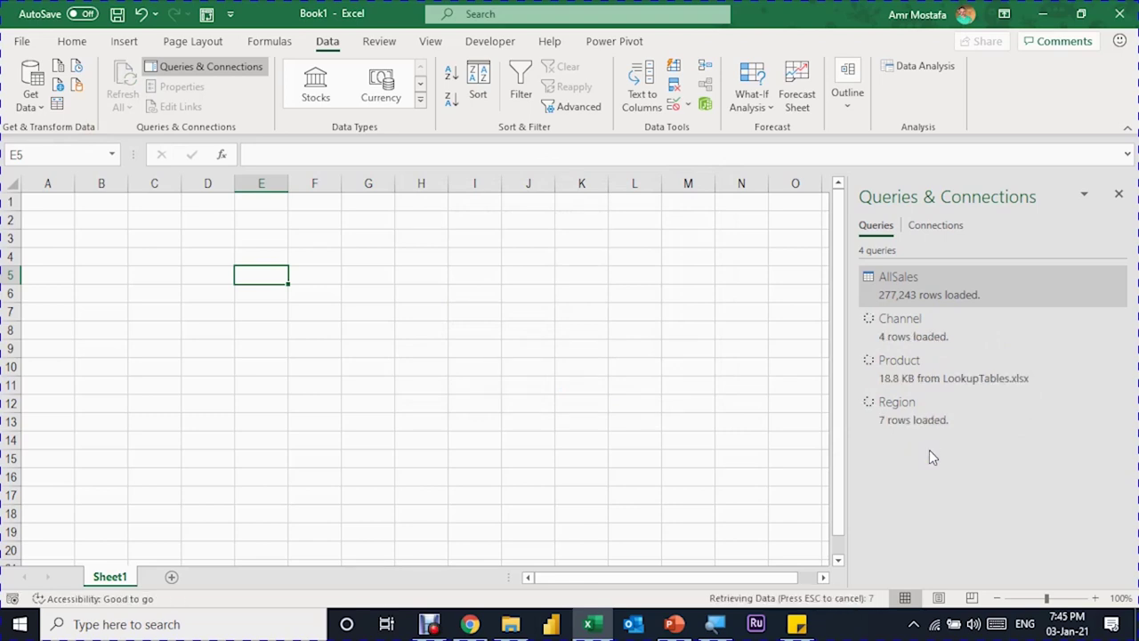
left_click(368, 275)
key("Escape")
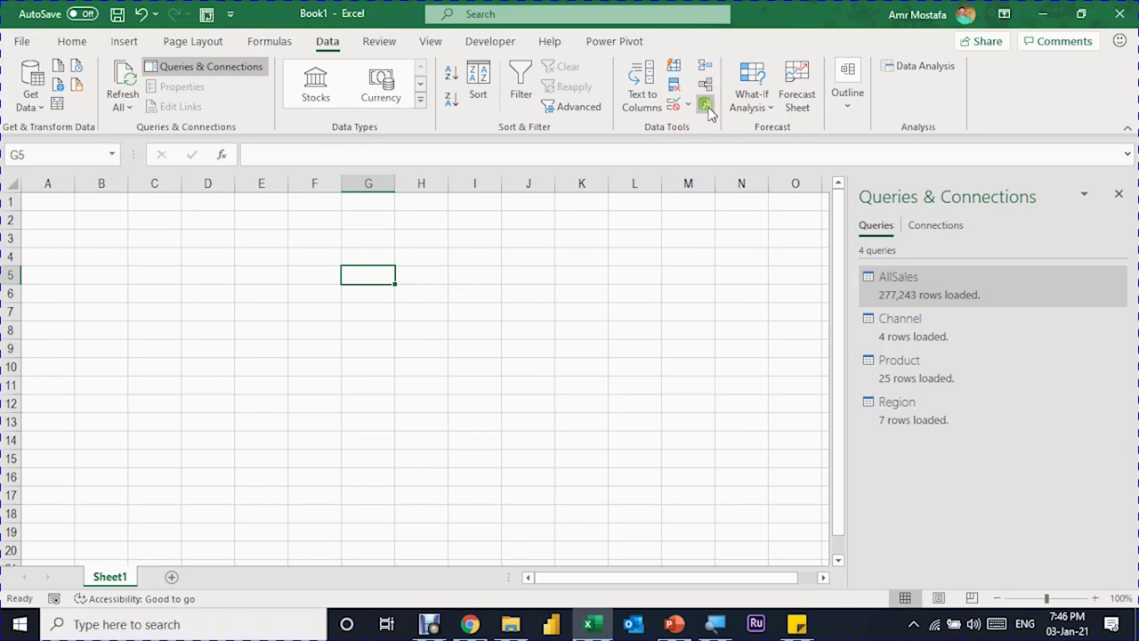
Open the Data Model in Power Pivot and create a new Calendar date table
left_click(706, 106)
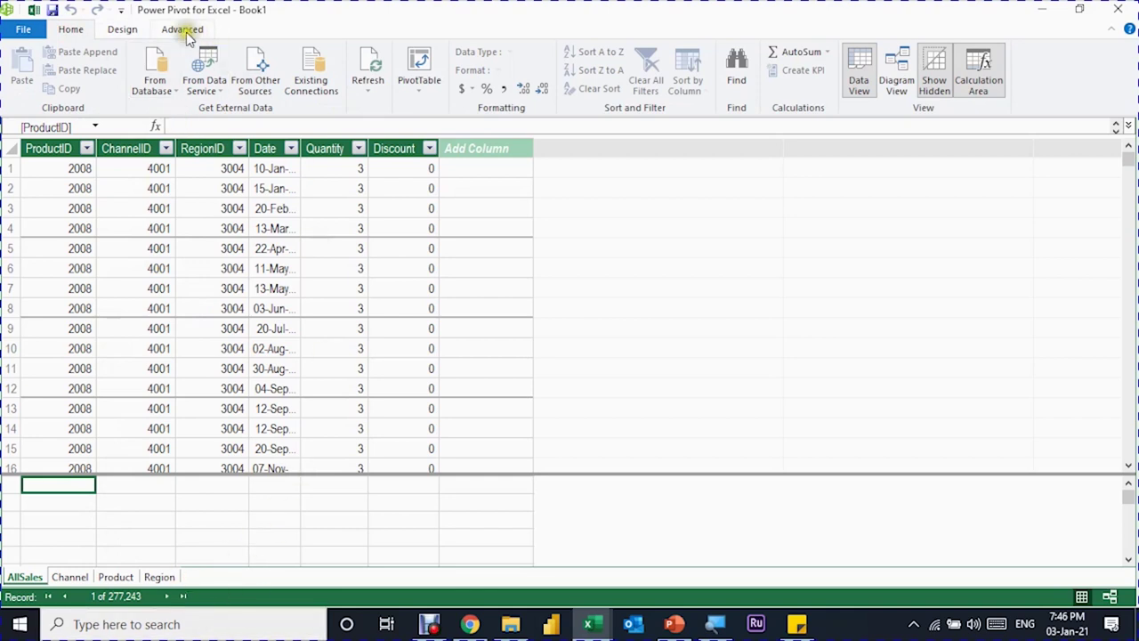
left_click(122, 29)
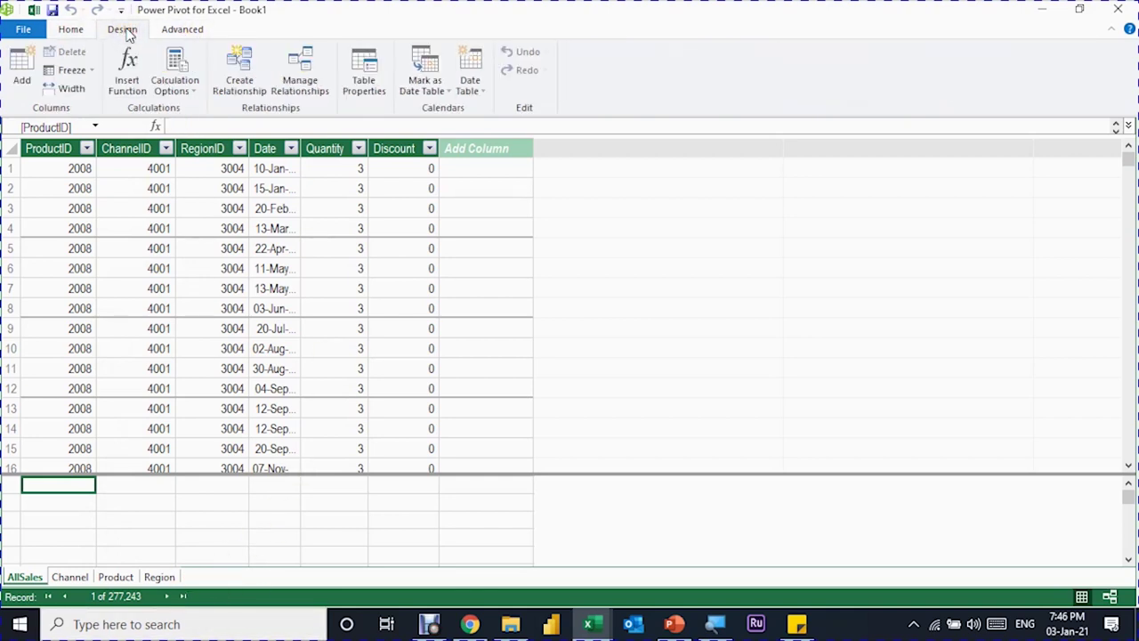
left_click(470, 85)
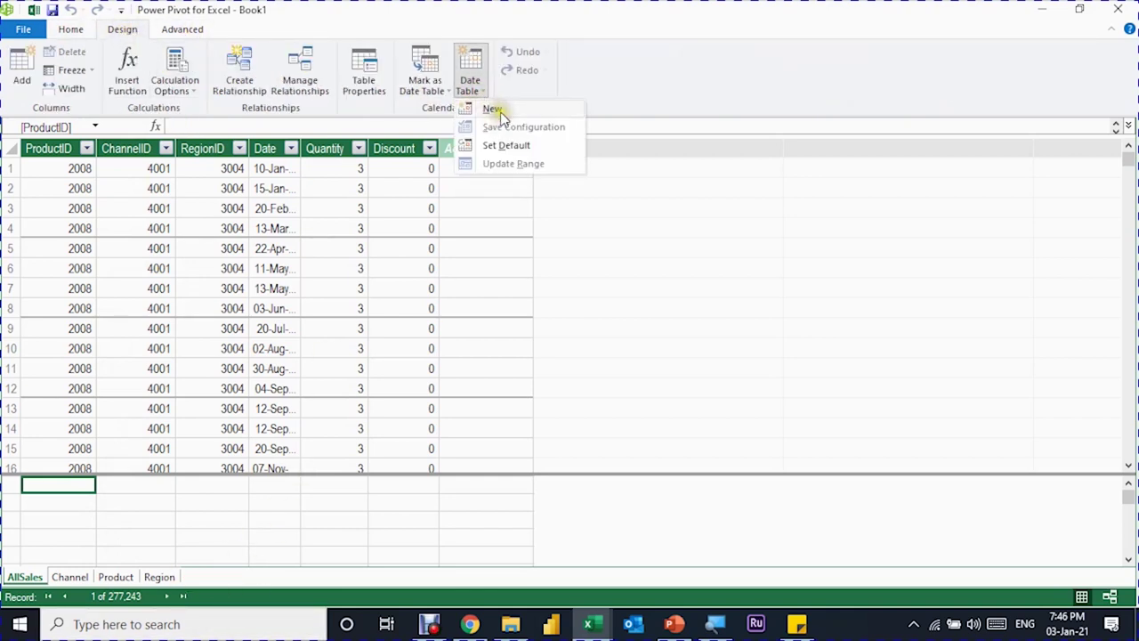
left_click(501, 111)
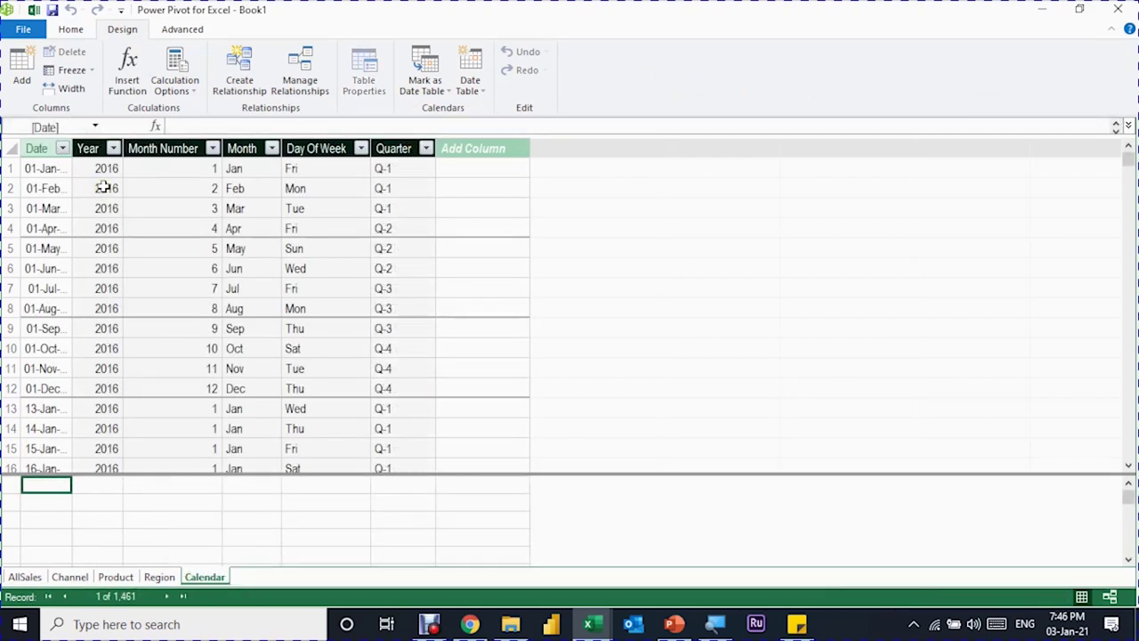
Check the Calendar's Year, Month Number, Month and Day Of Week formulas, then switch to Diagram View
left_click(55, 187)
left_click(102, 188)
left_click(189, 187)
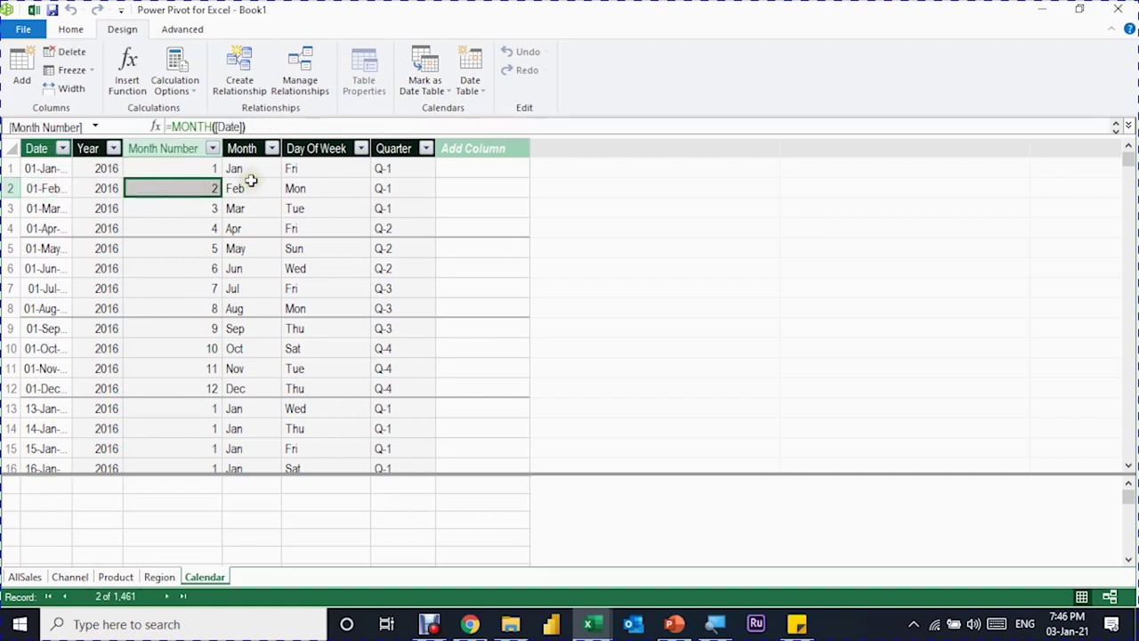
left_click(251, 187)
left_click(301, 188)
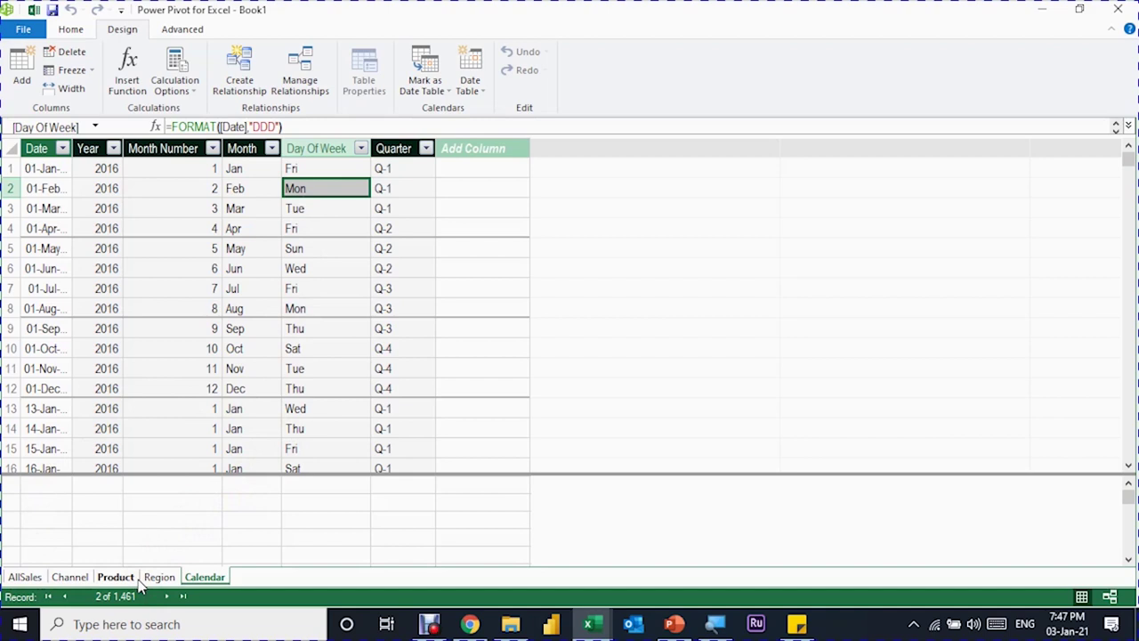
left_click(1110, 597)
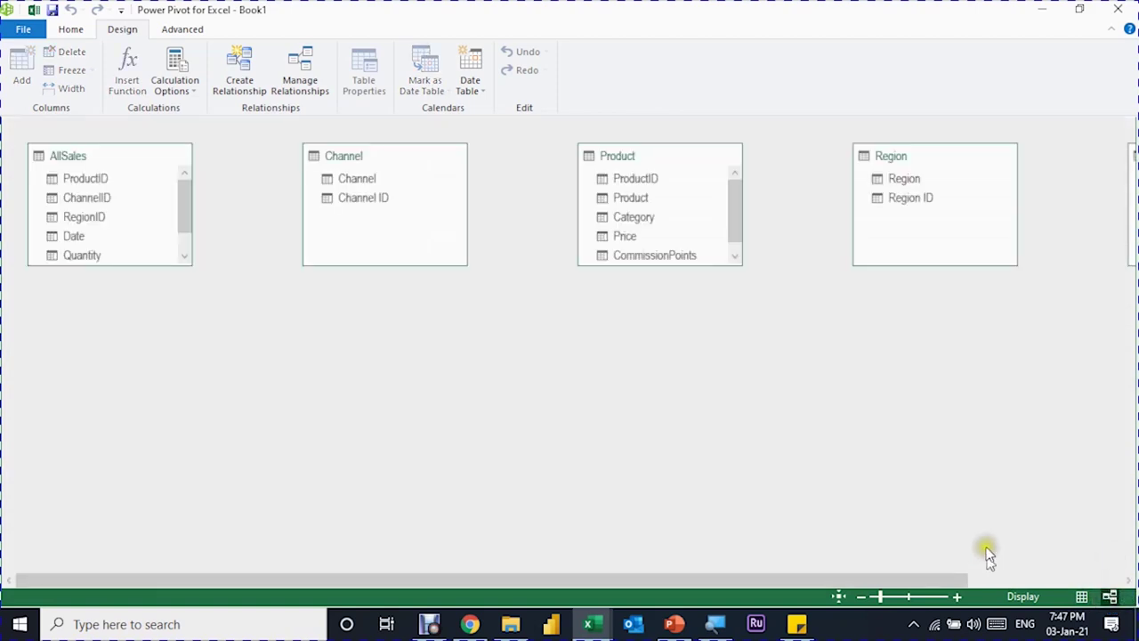
Arrange the diagram with AllSales central, Channel left, Product above, Region below and Calendar beside
left_click(107, 156)
left_click_drag(107, 157, 360, 326)
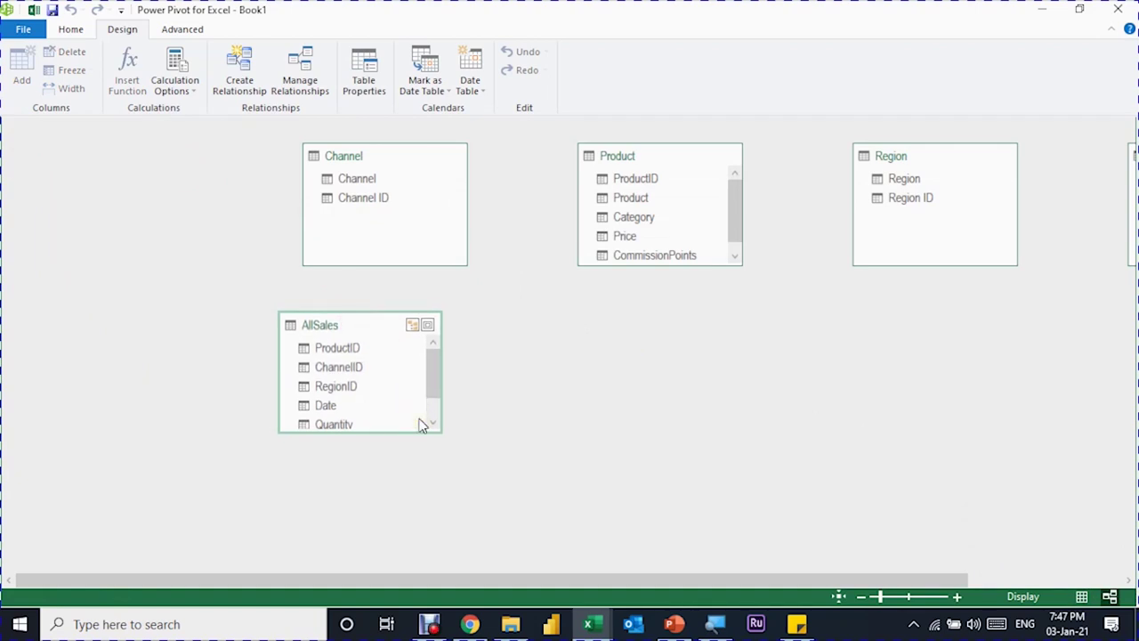
mouse_move(405, 158)
left_mouse_down()
mouse_move(110, 388)
mouse_move(98, 347)
left_mouse_up()
left_click(101, 343)
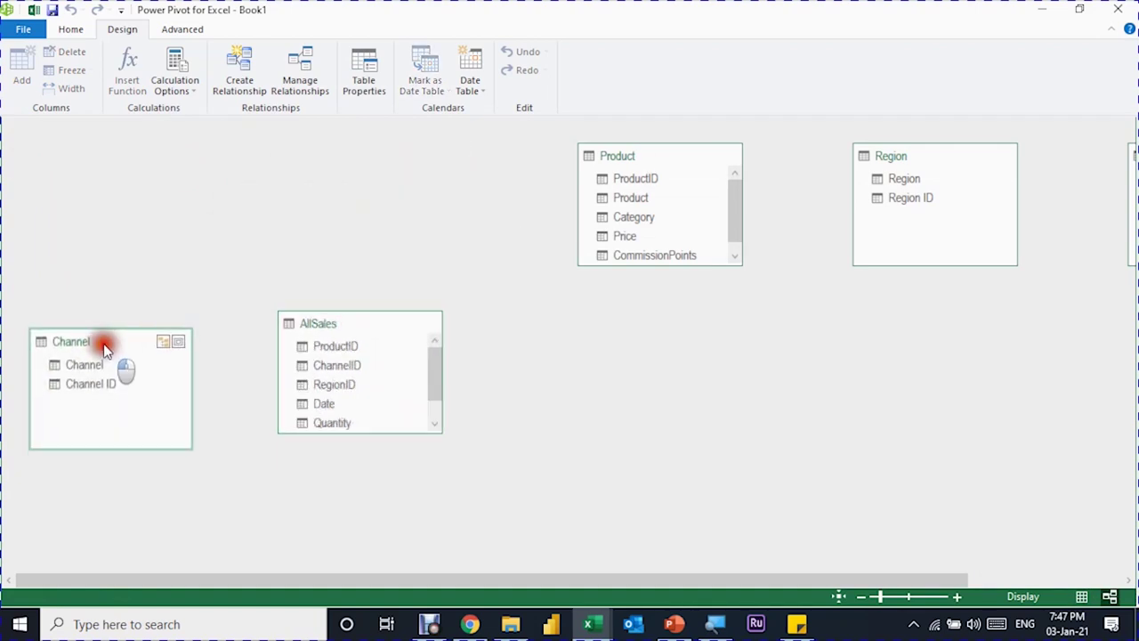
left_click(656, 159)
left_click_drag(656, 159, 373, 159)
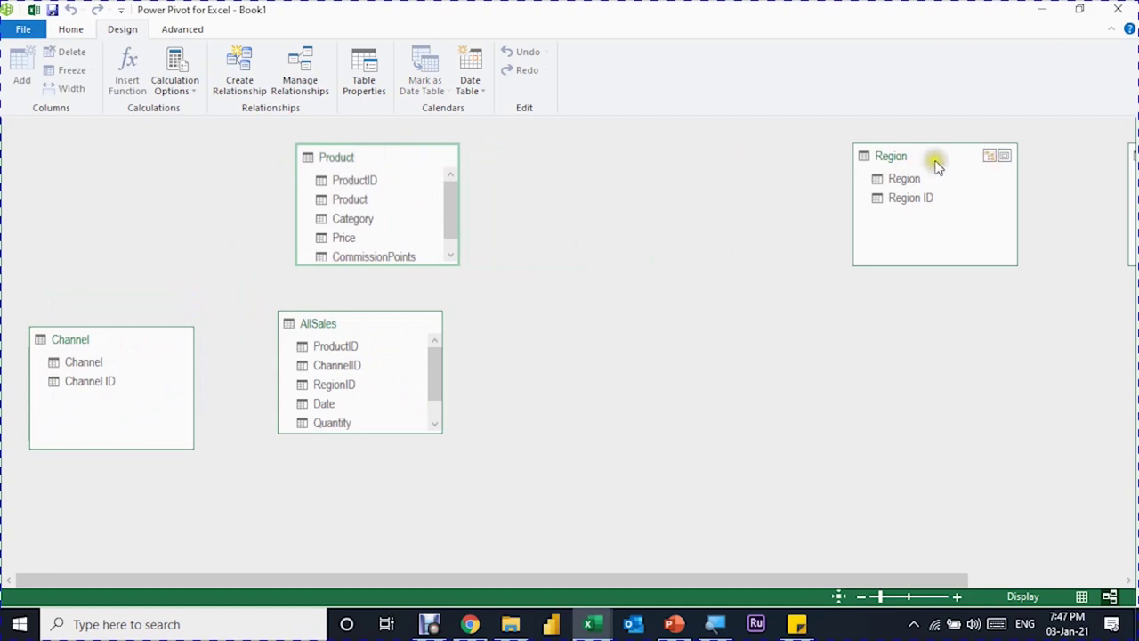
mouse_move(933, 160)
left_mouse_down()
mouse_move(579, 344)
mouse_move(354, 474)
mouse_move(356, 484)
left_mouse_up()
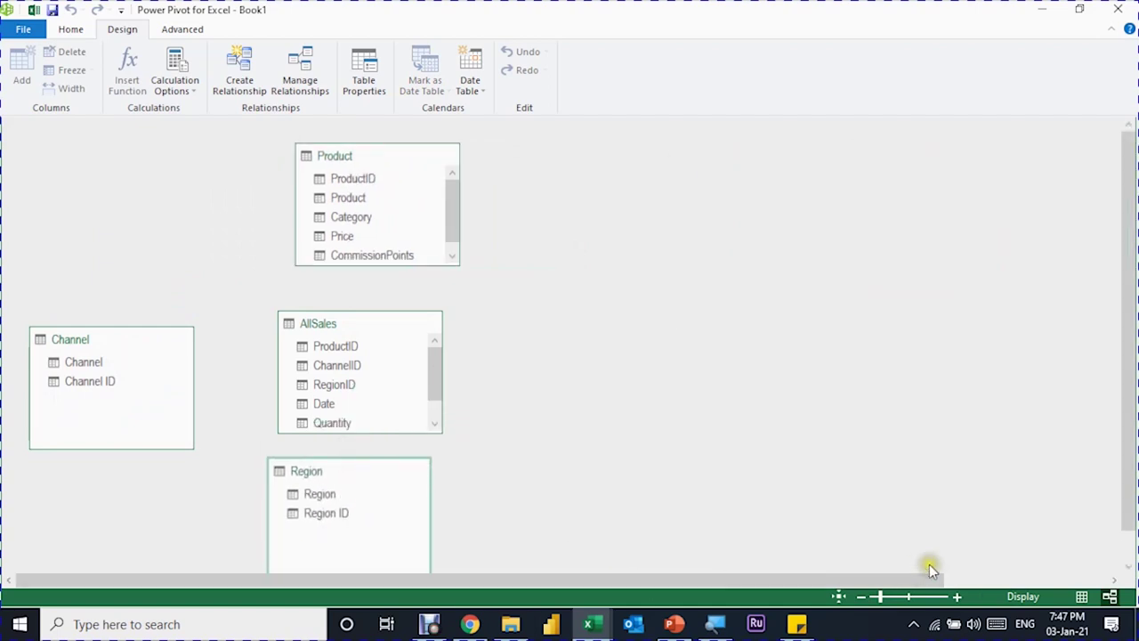
left_click_drag(896, 581, 961, 580)
left_click(1100, 157)
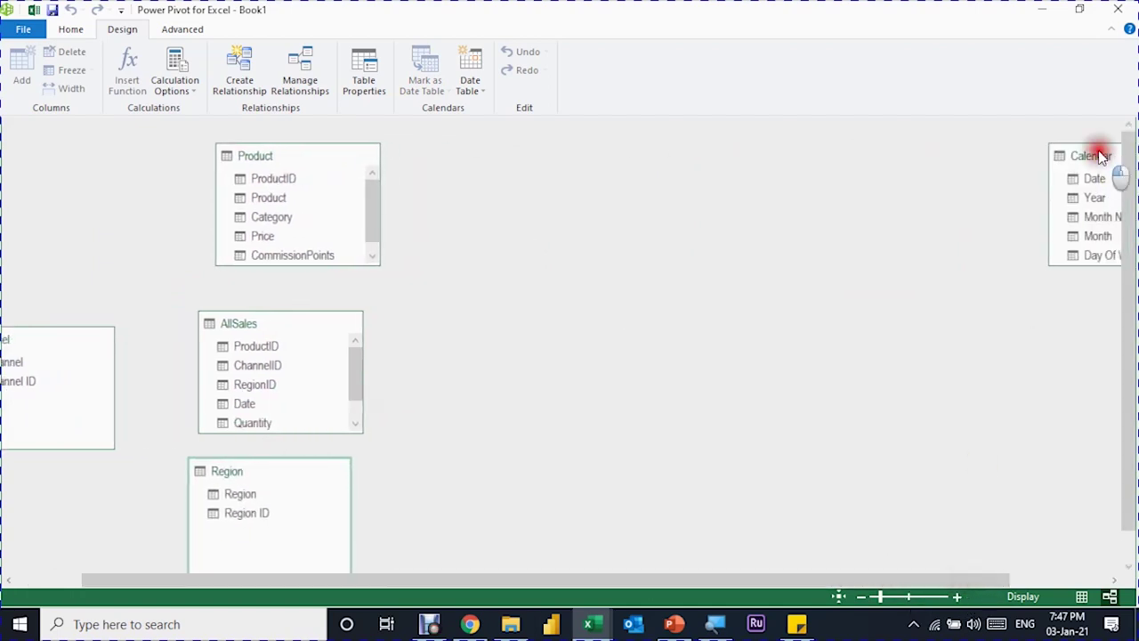
left_click_drag(1101, 157, 525, 323)
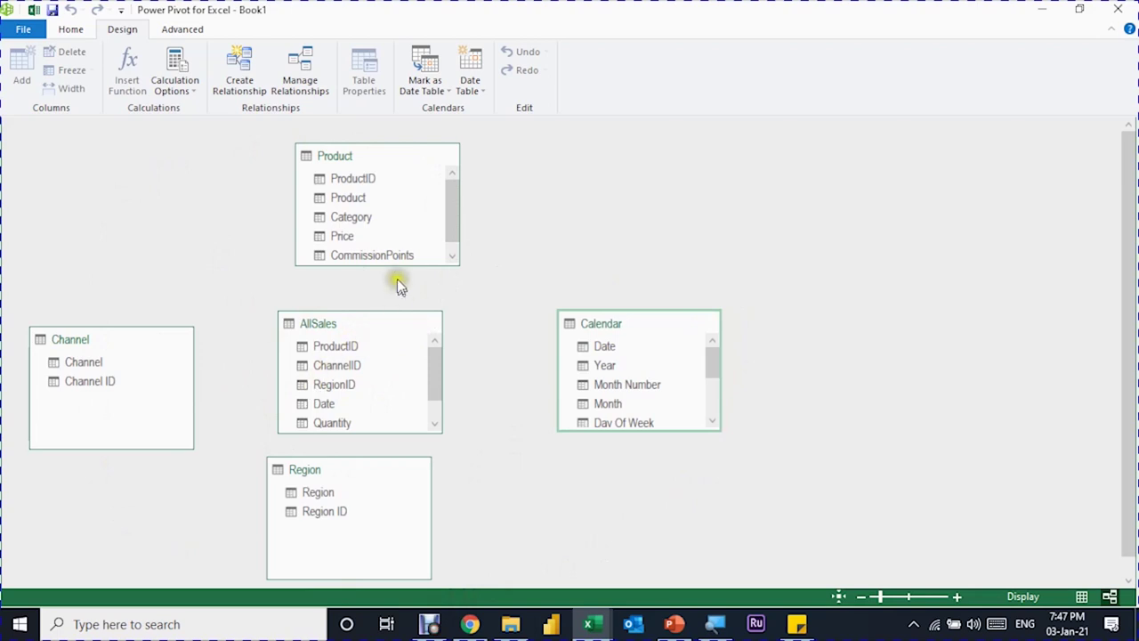
Link AllSales to Product, Channel, Region and Calendar by their ID and Date columns
left_click_drag(362, 178, 338, 347)
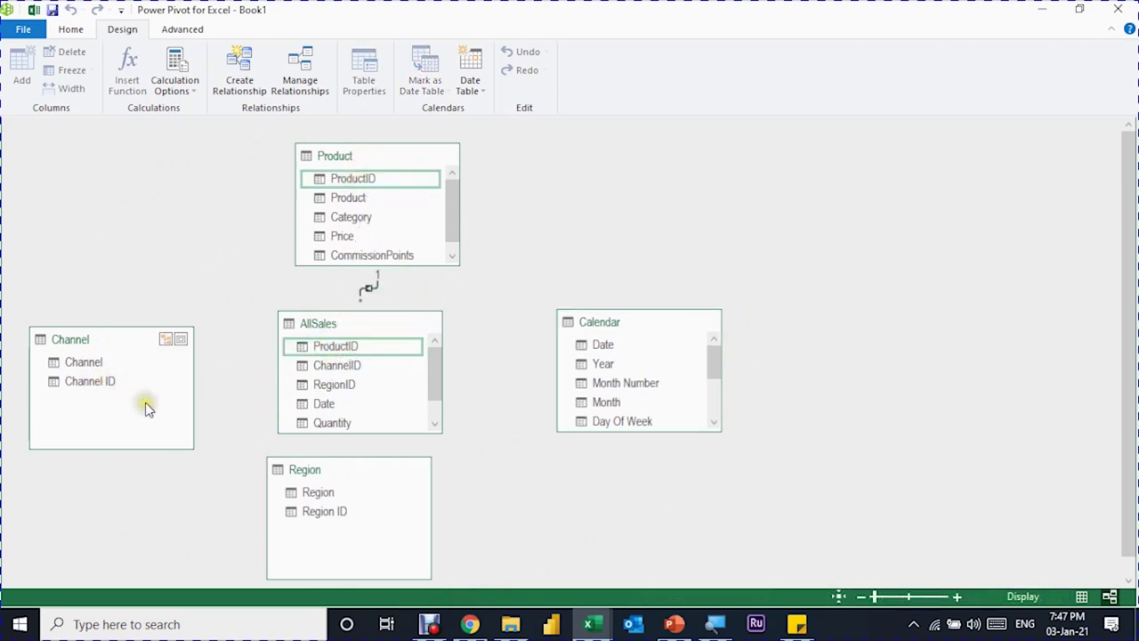
left_click_drag(96, 388, 334, 366)
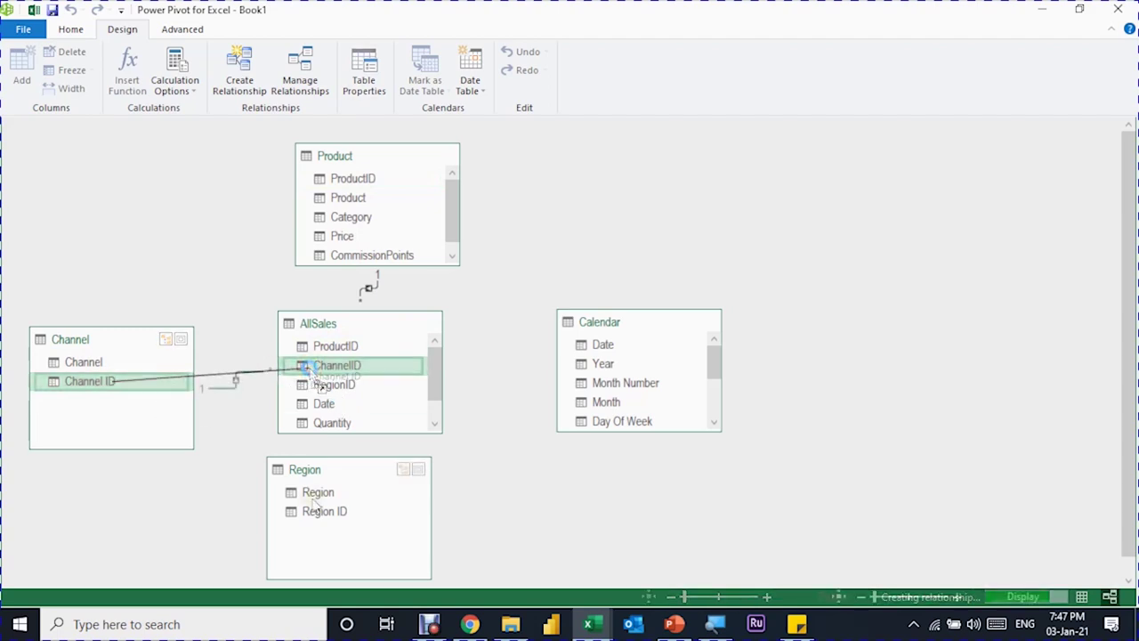
left_click_drag(318, 519, 332, 387)
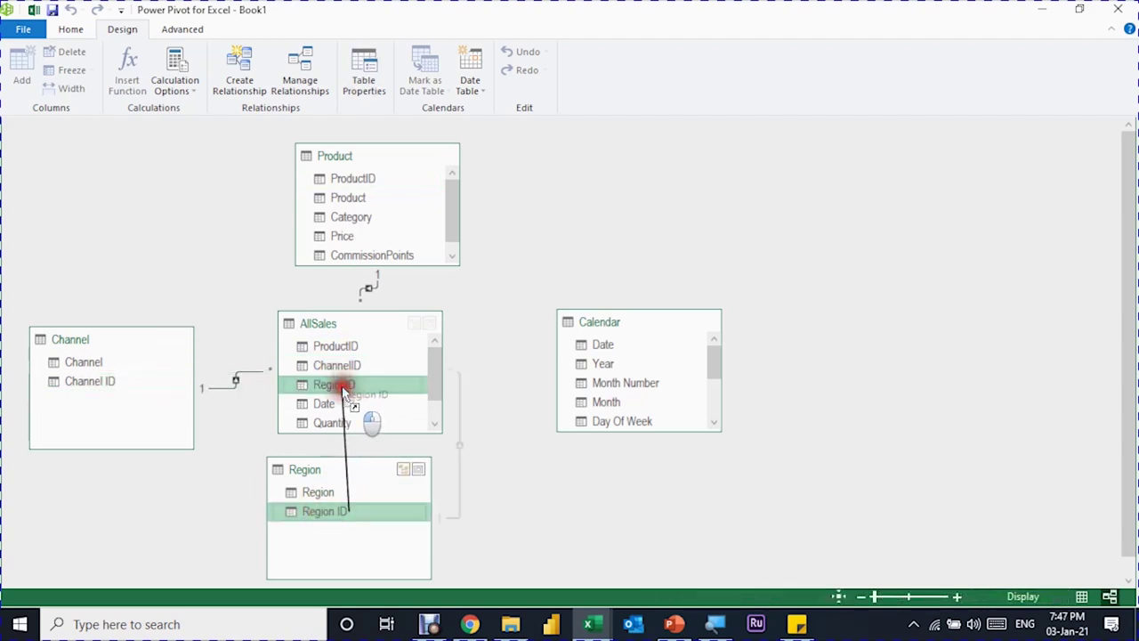
left_click_drag(599, 350, 323, 410)
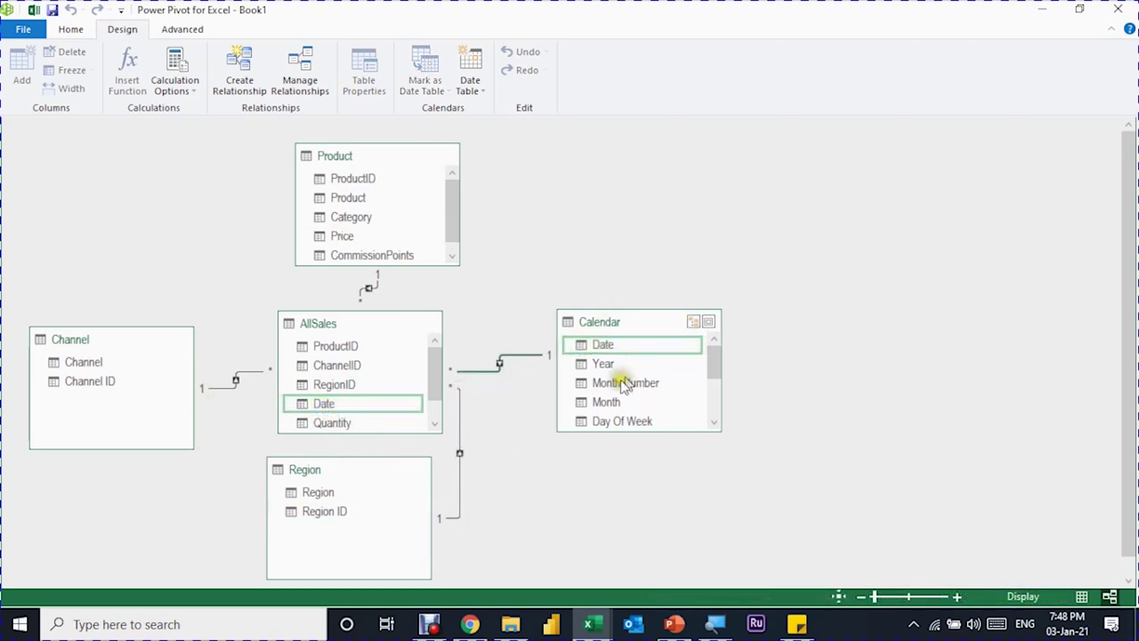
left_click(473, 402)
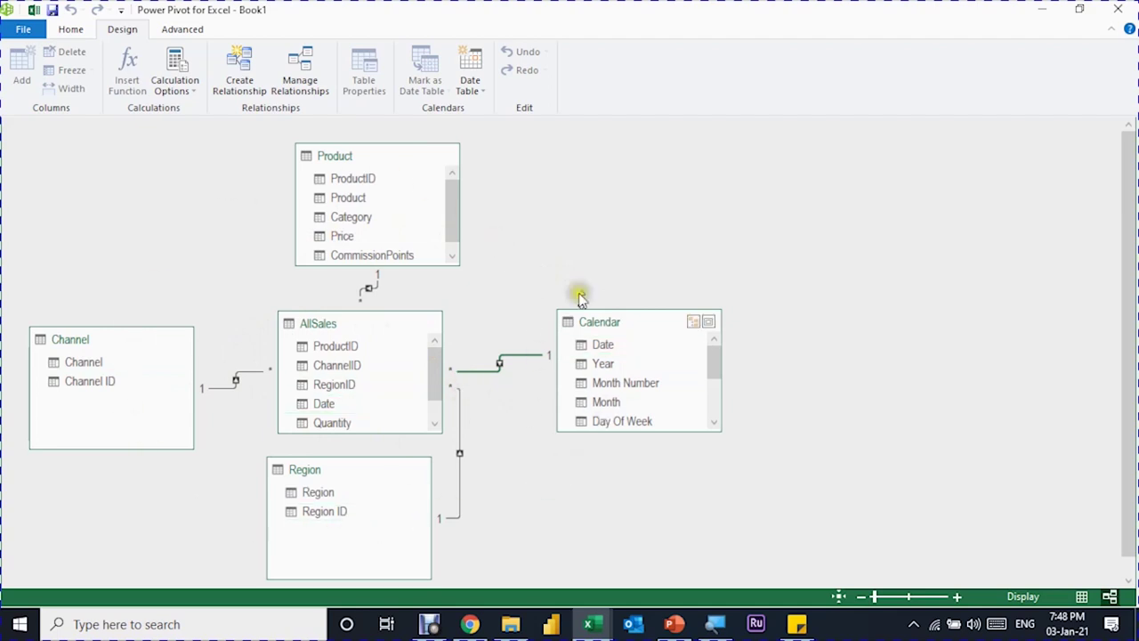
left_click_drag(376, 156, 350, 157)
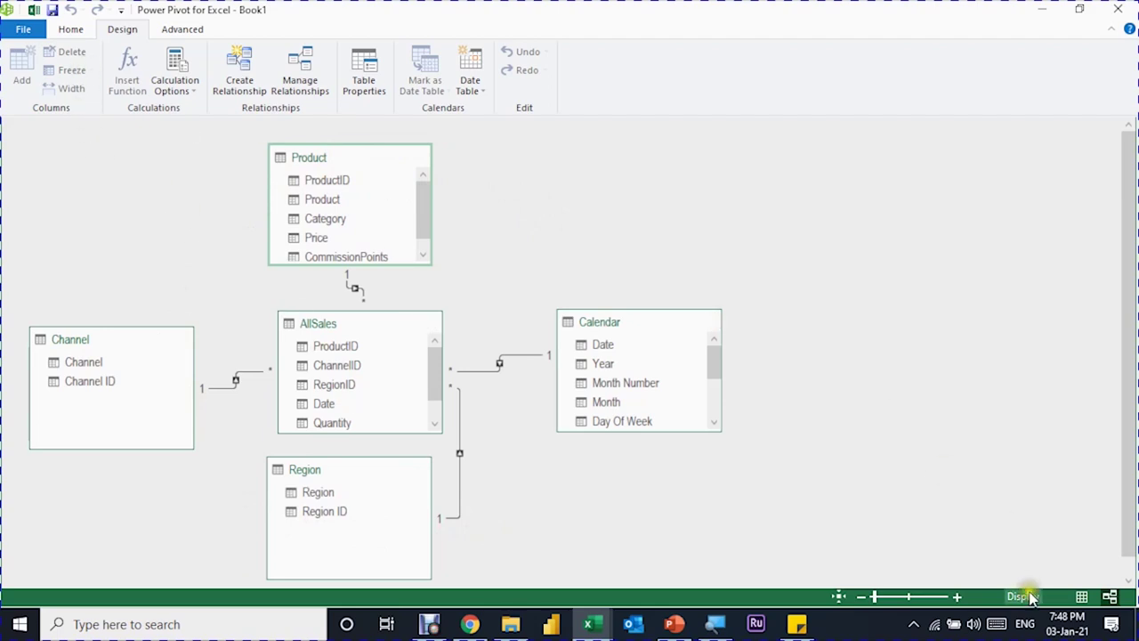
Switch Power Pivot to Data View on the AllSales grid, glancing at the Product table
left_click(1081, 596)
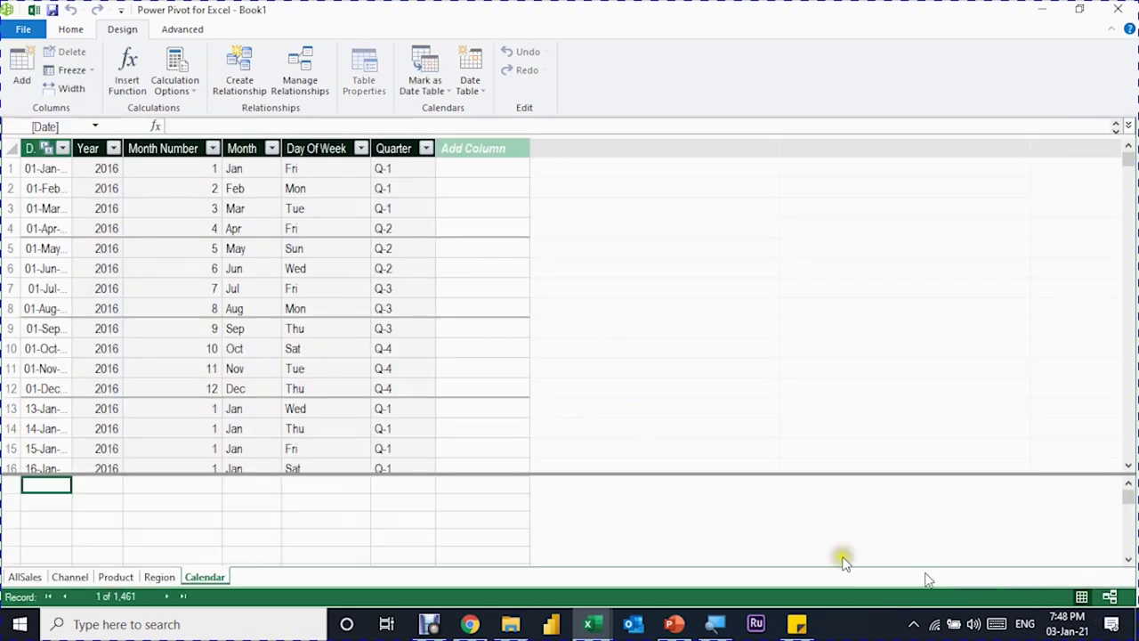
left_click(26, 577)
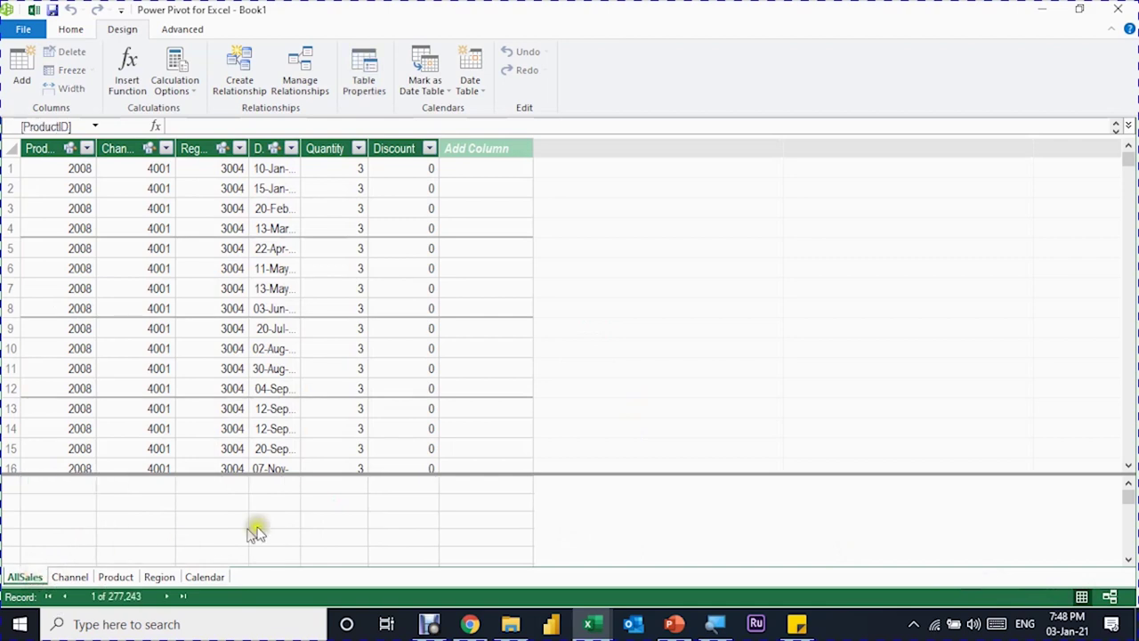
left_click(336, 504)
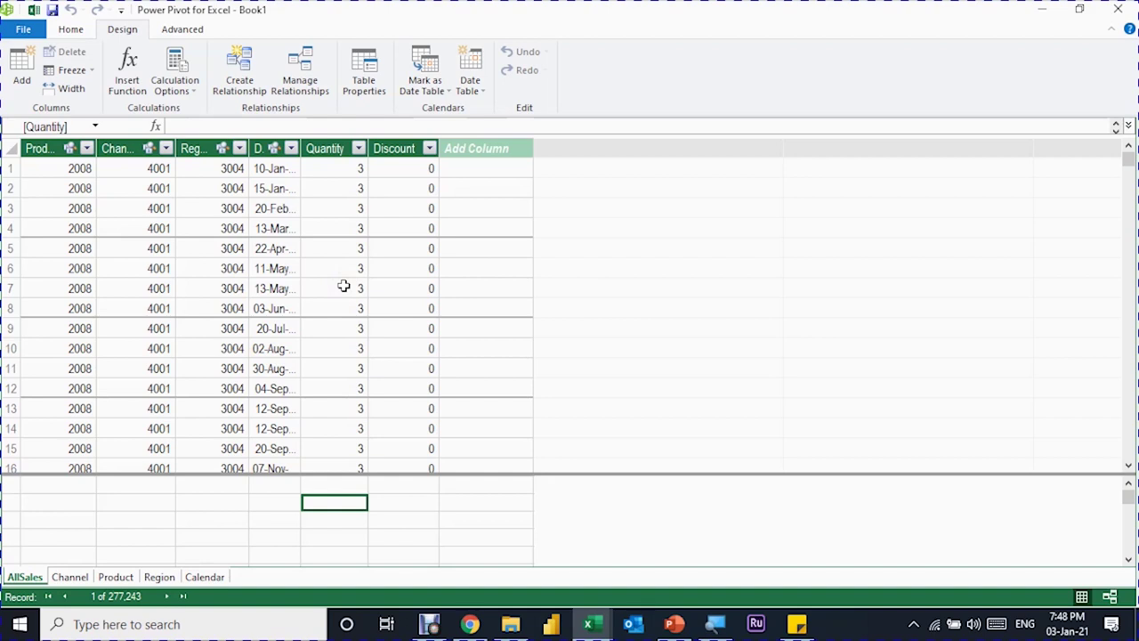
left_click(344, 285)
left_click(396, 293)
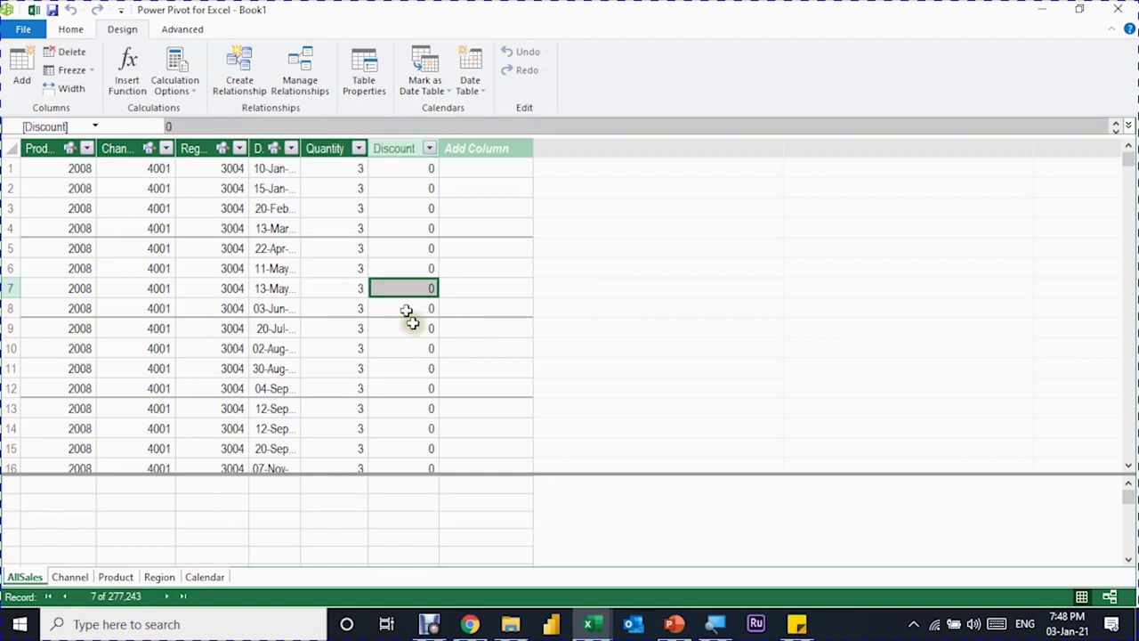
left_click(115, 577)
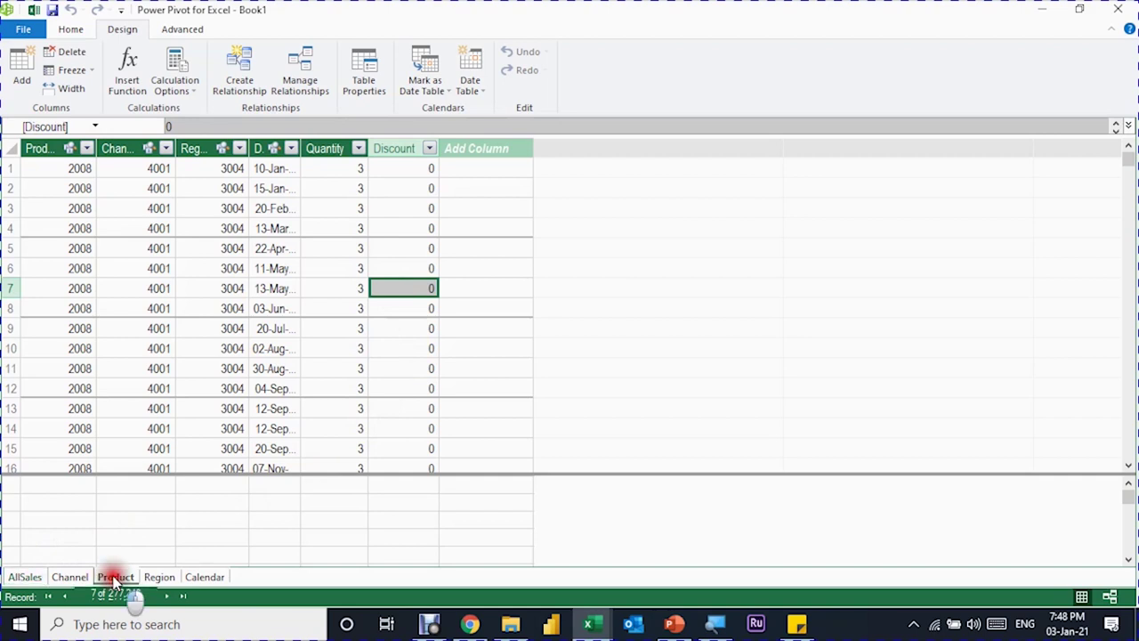
left_click(24, 577)
left_click(334, 504)
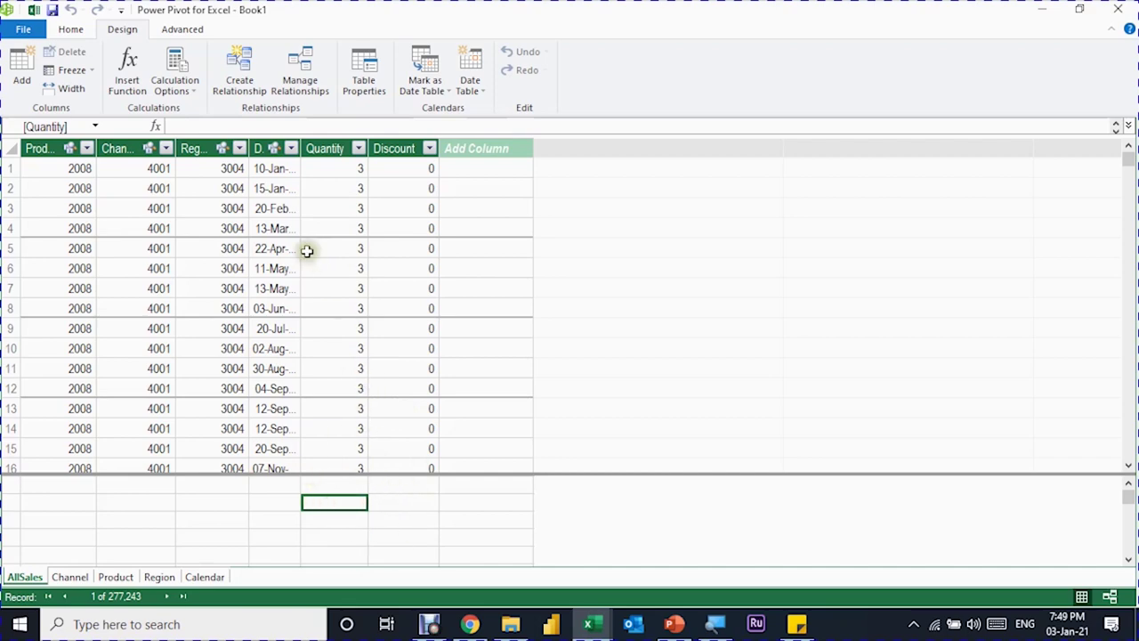
Start the measure formula Revenue:=SUMX(AllSales,AllSales[Quantity] in the calculation area
left_click(193, 128)
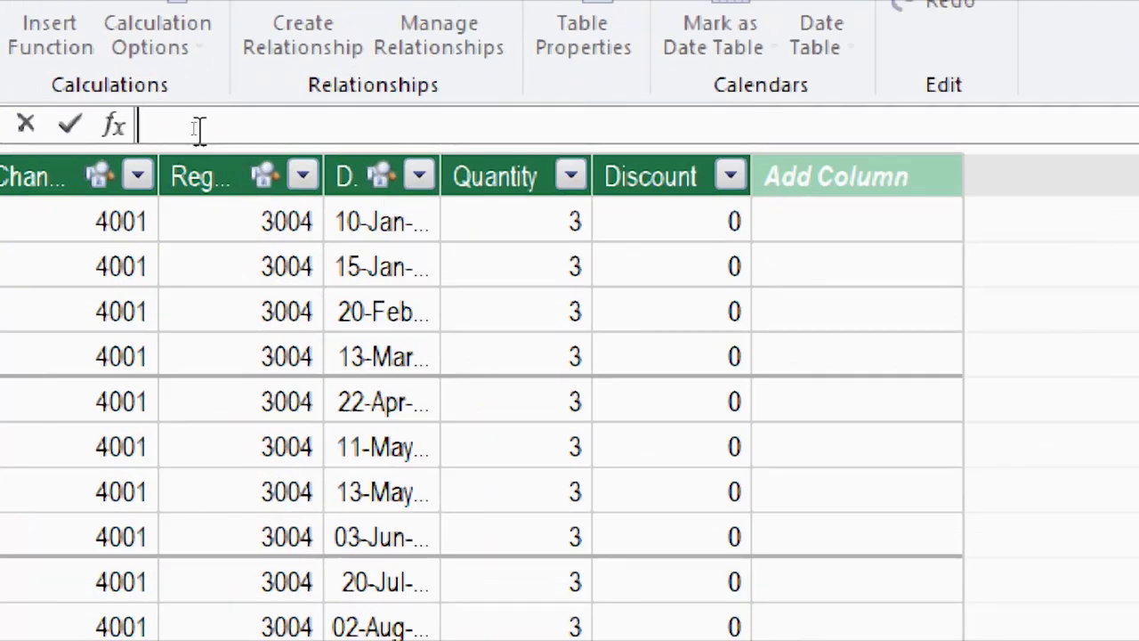
type("Revenue")
type(":=")
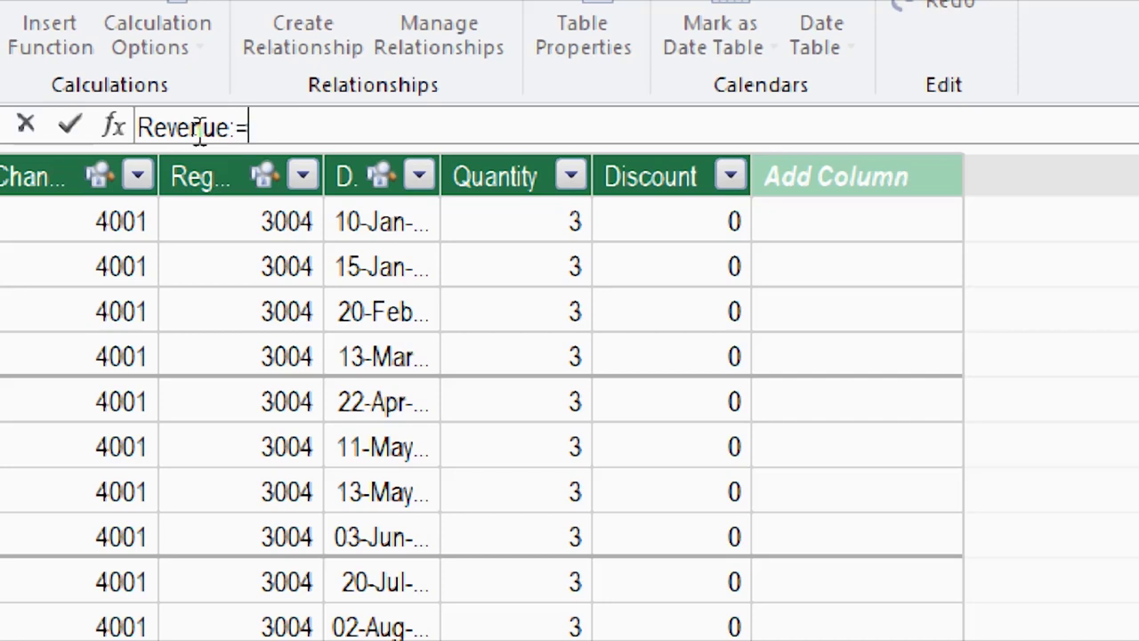
type("s")
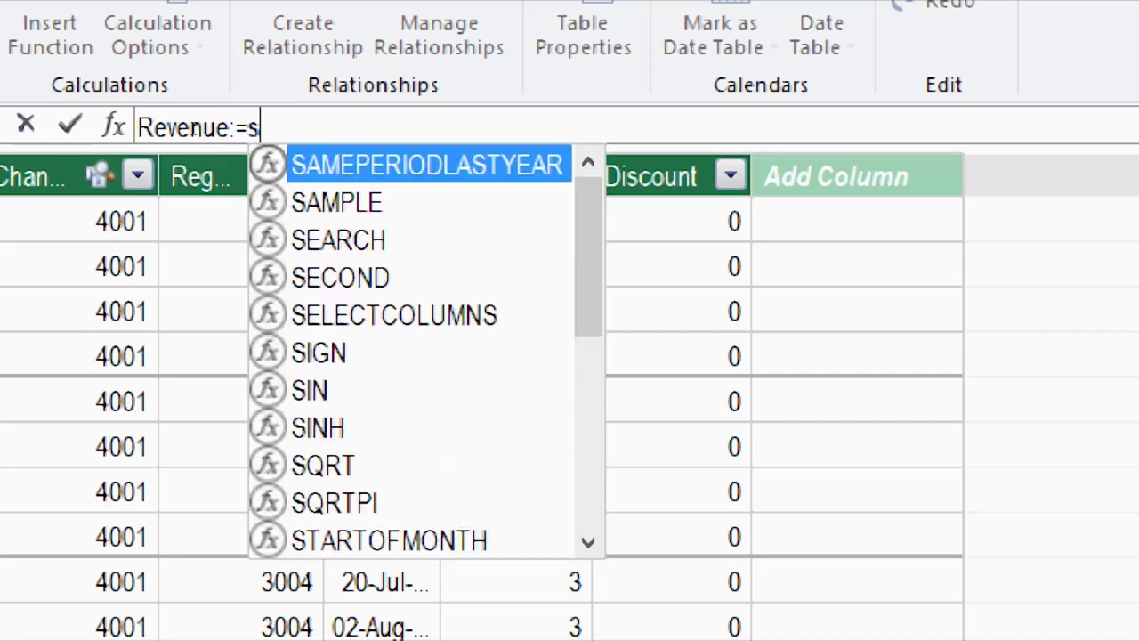
type("umx")
key("Tab")
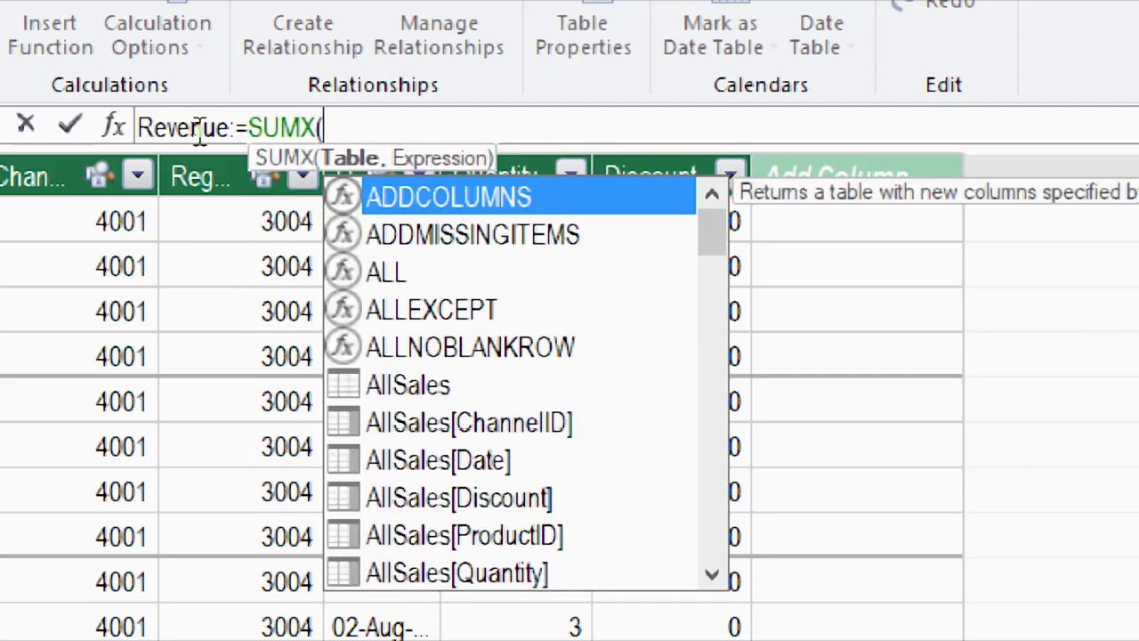
type("al")
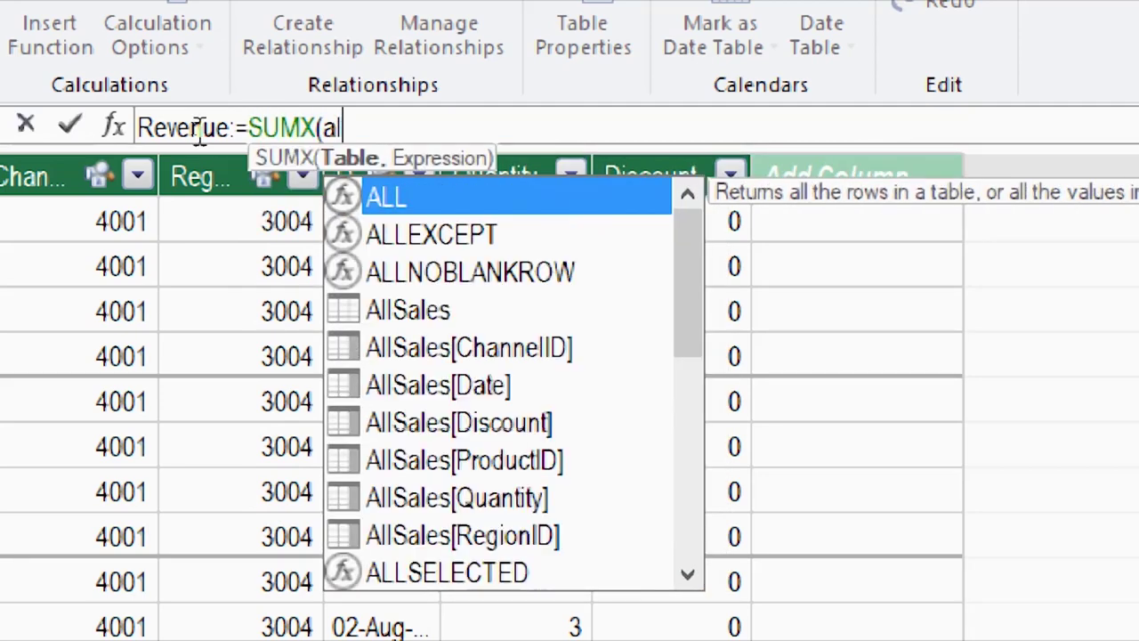
type("l")
key("Down")
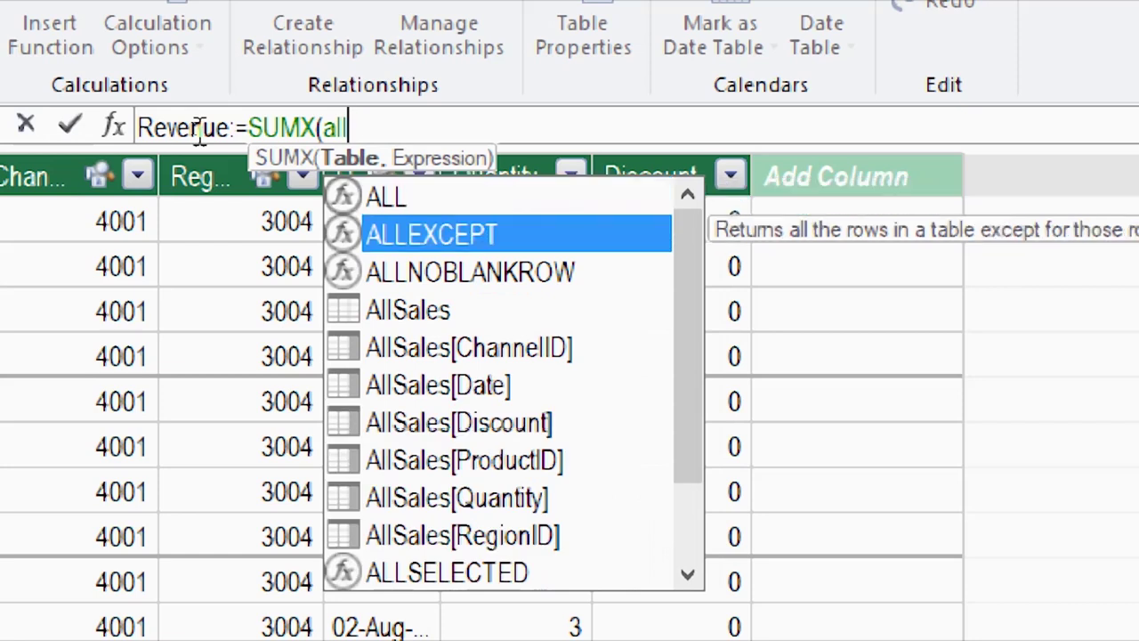
key("Down")
key("Down")
key("Tab")
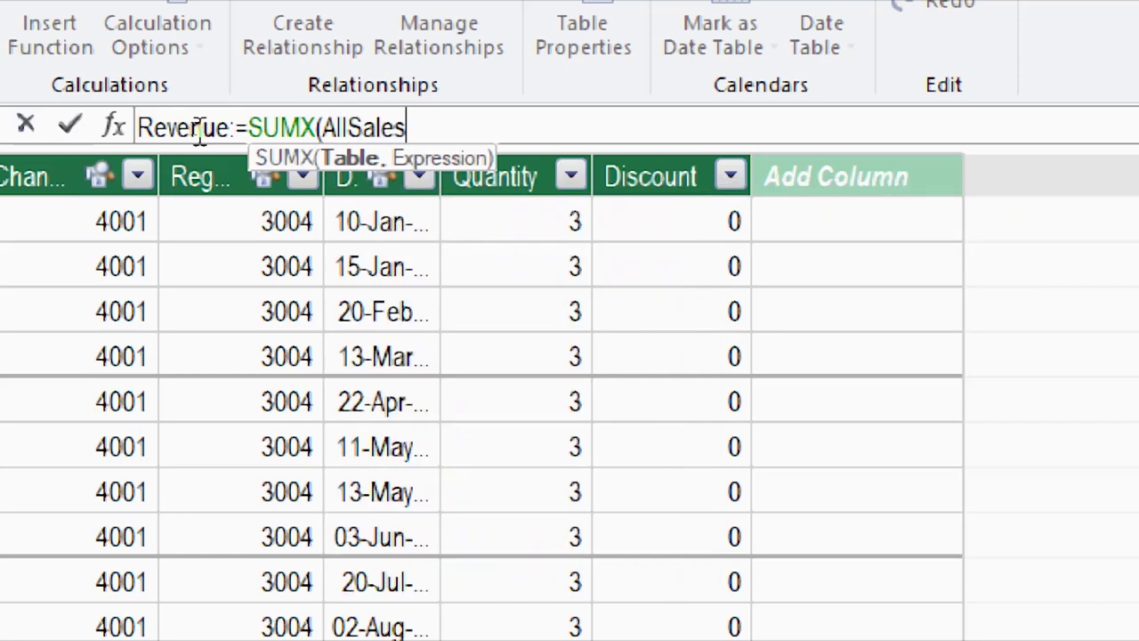
type(",")
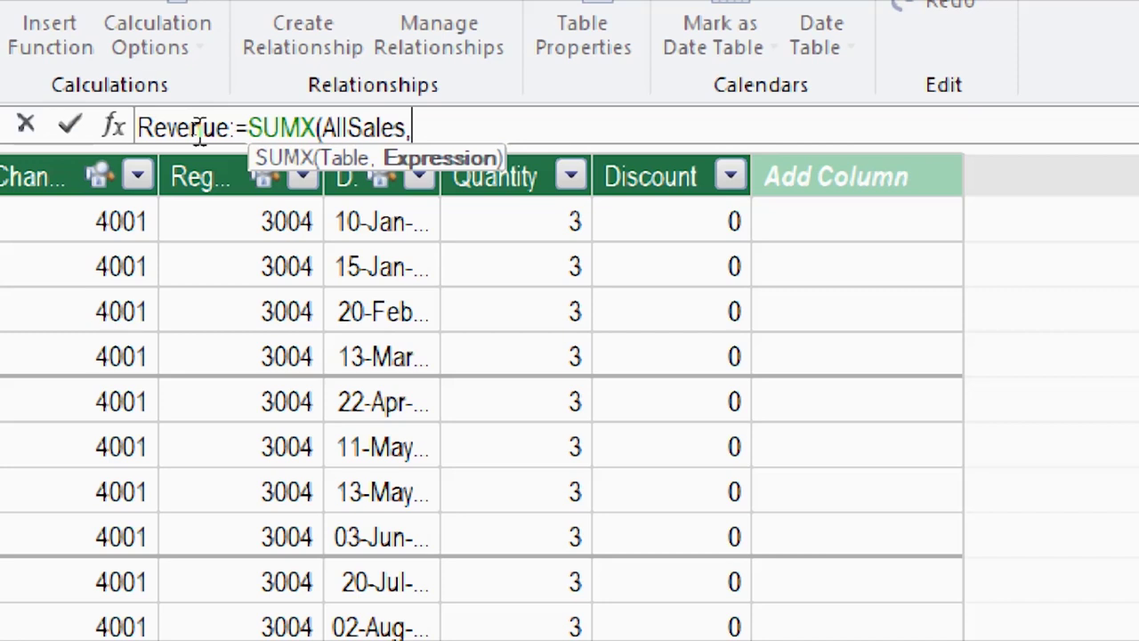
type("all")
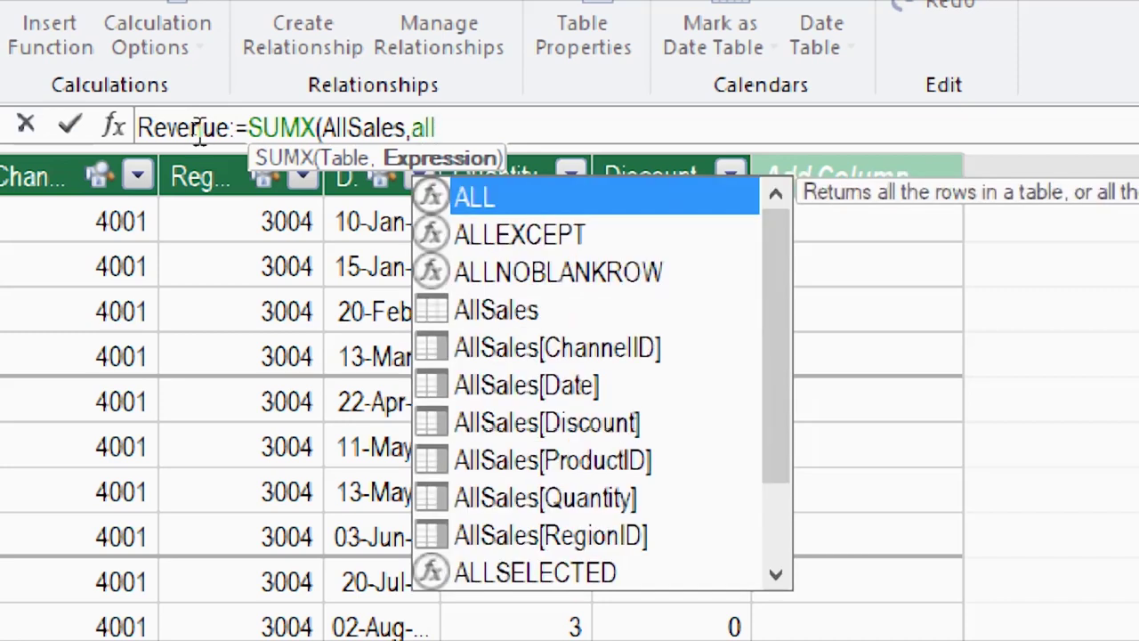
key("Down")
key("Down")
key("Down")
key("Down")
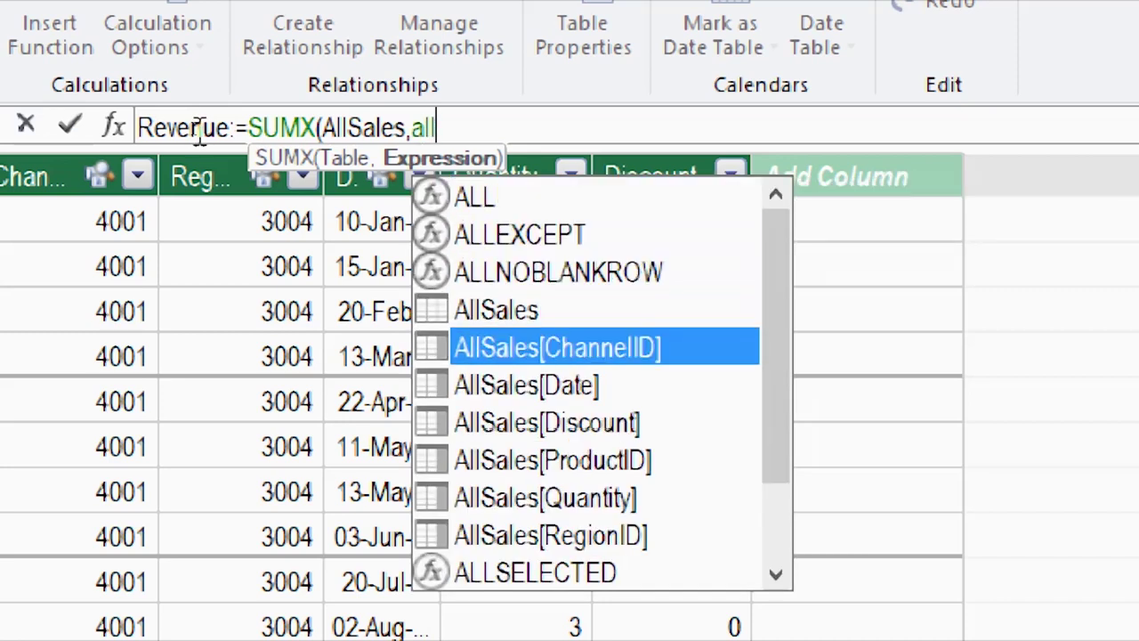
key("Down")
key("Down")
key("Down")
key("Down")
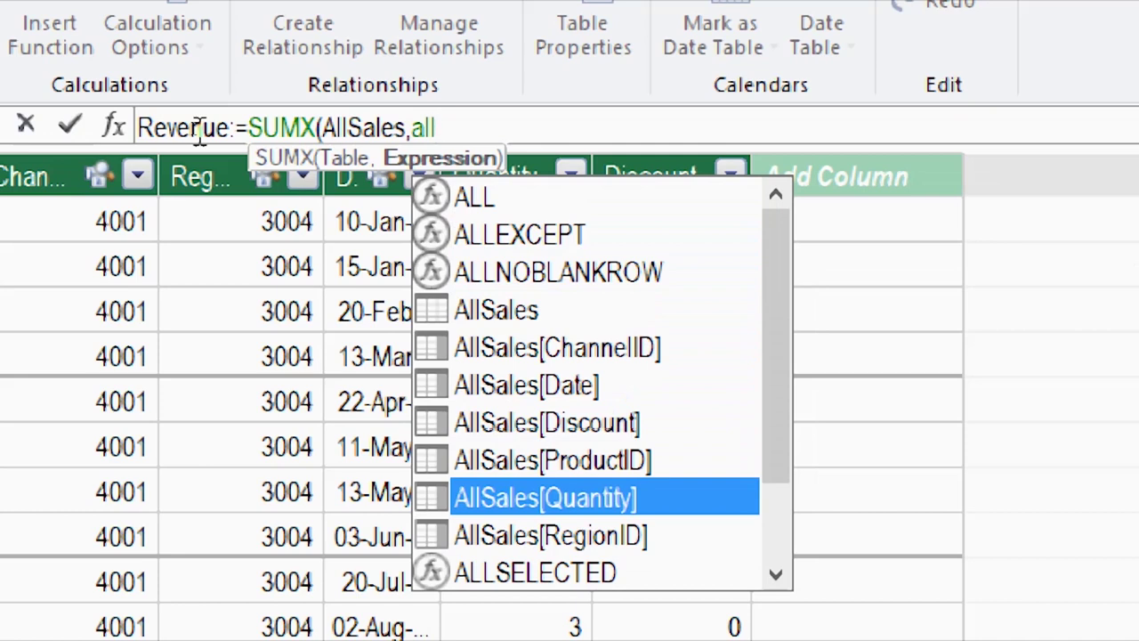
key("Tab")
Finish it with *(1-AllSales[Discount])*RELATED('Product'[Price])) and commit the measure
type("*")
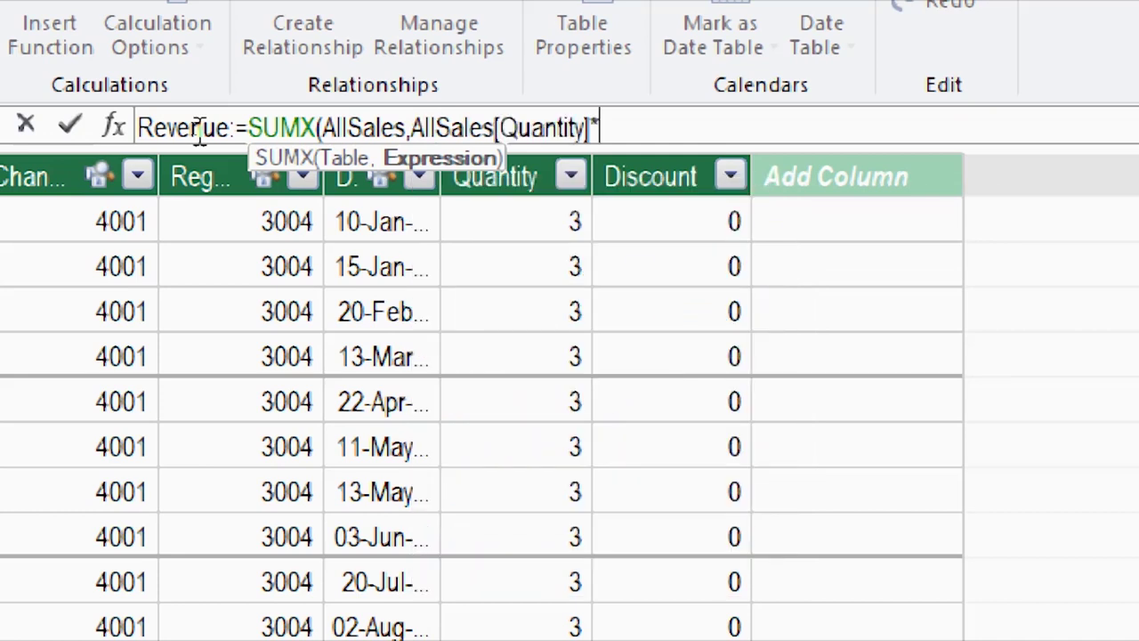
type("(")
type("1-a")
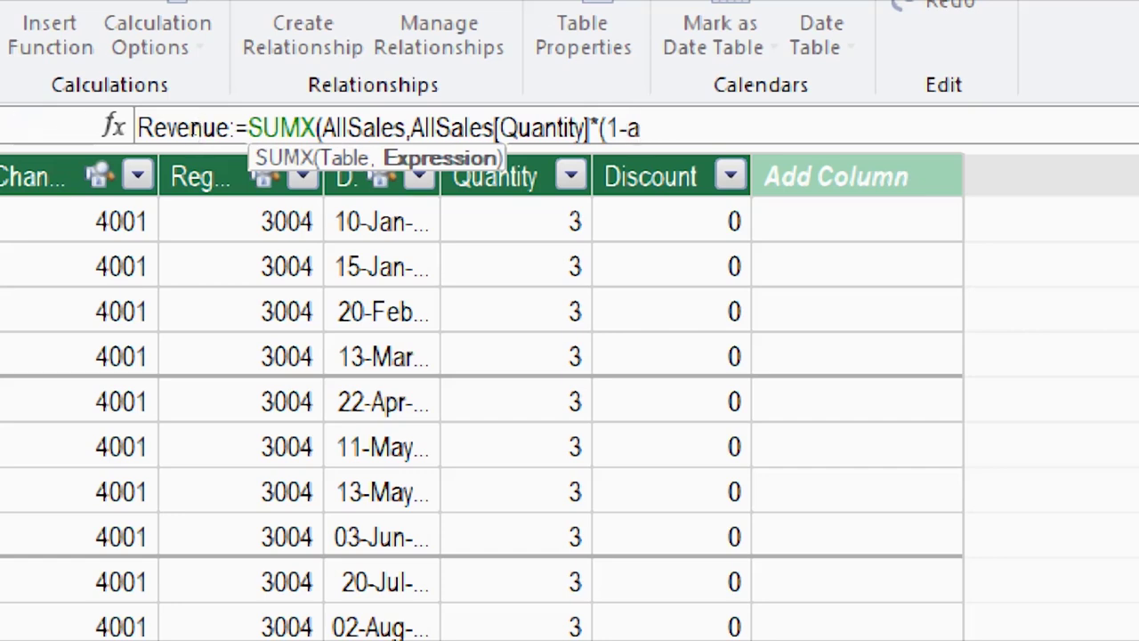
type("ll")
key("Down")
key("Down")
key("Down")
key("Down")
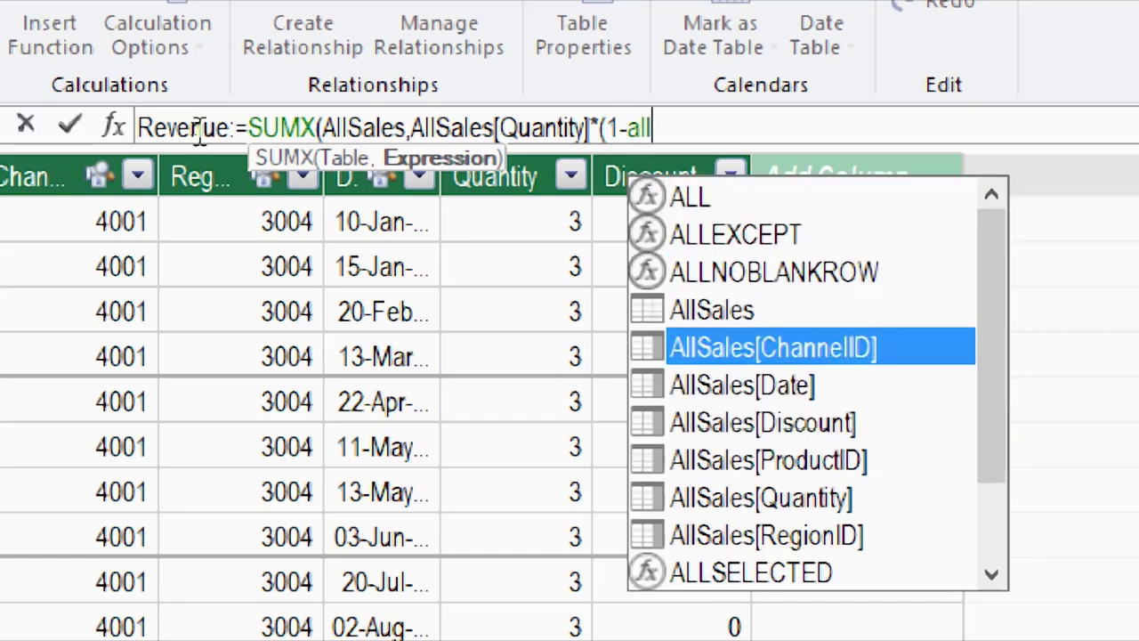
key("Down")
key("Down")
key("Tab")
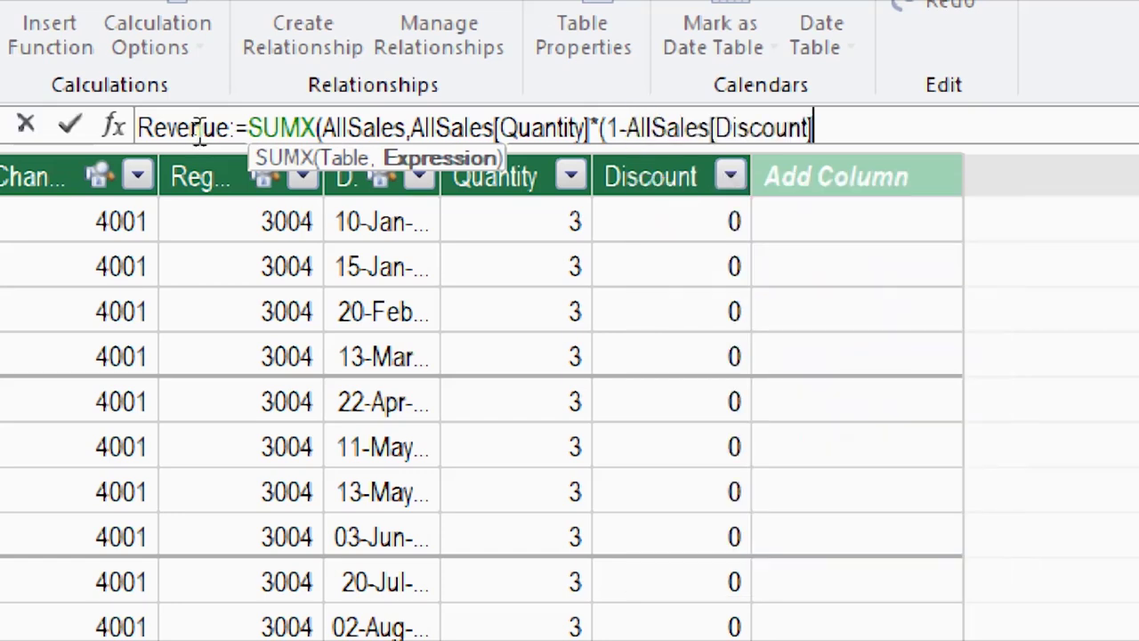
type(")")
type("*")
type("Re")
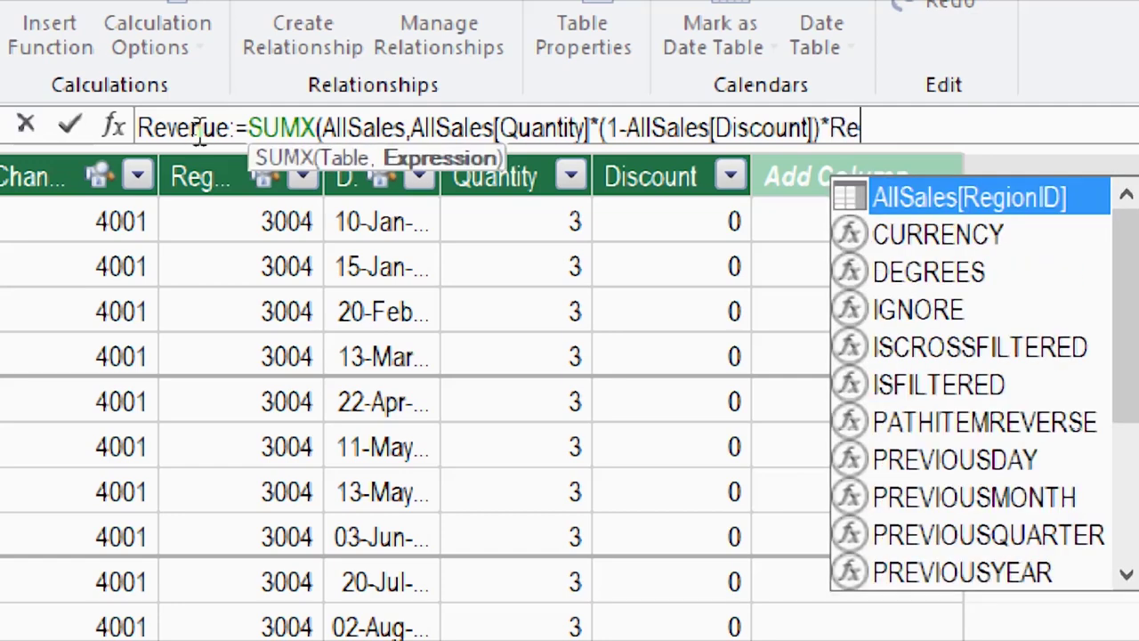
type("la")
key("Tab")
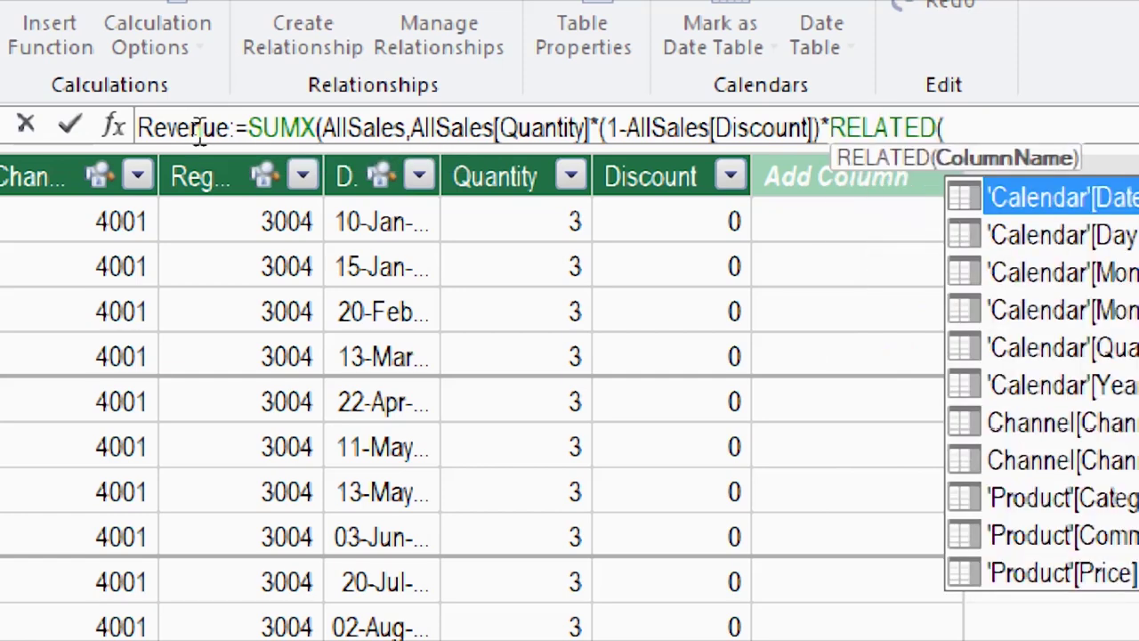
type("pri")
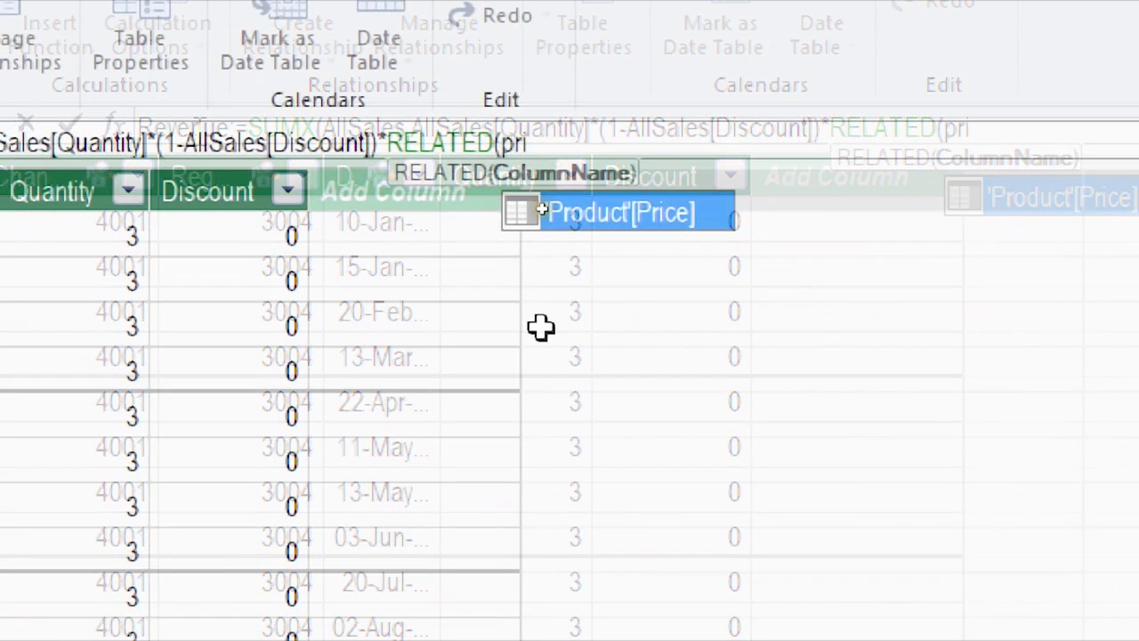
double_click(579, 219)
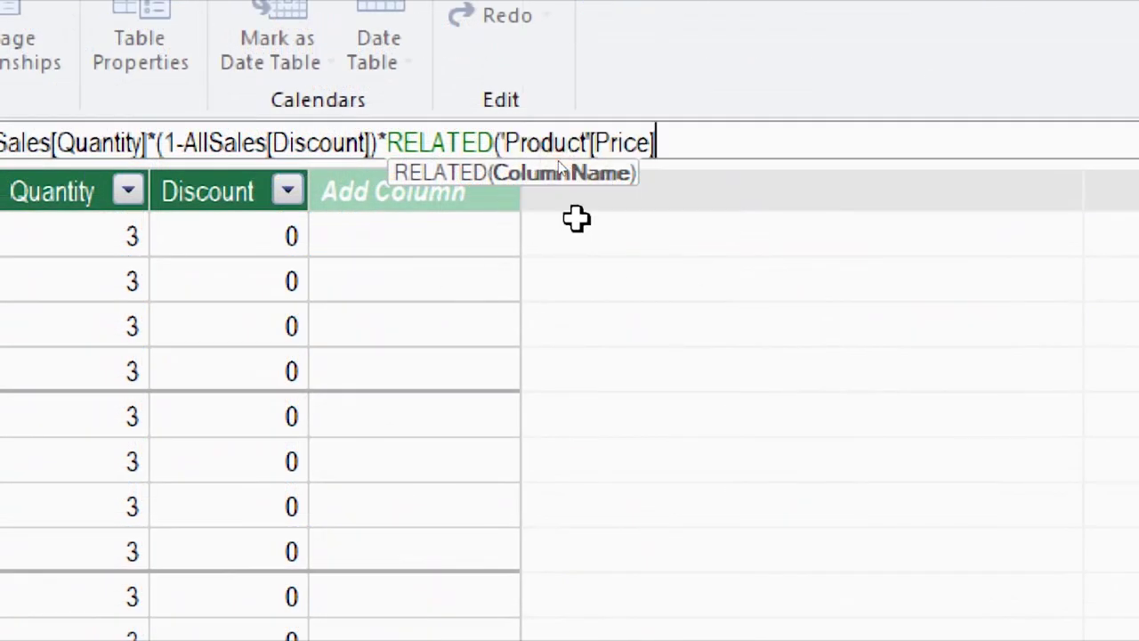
type(")")
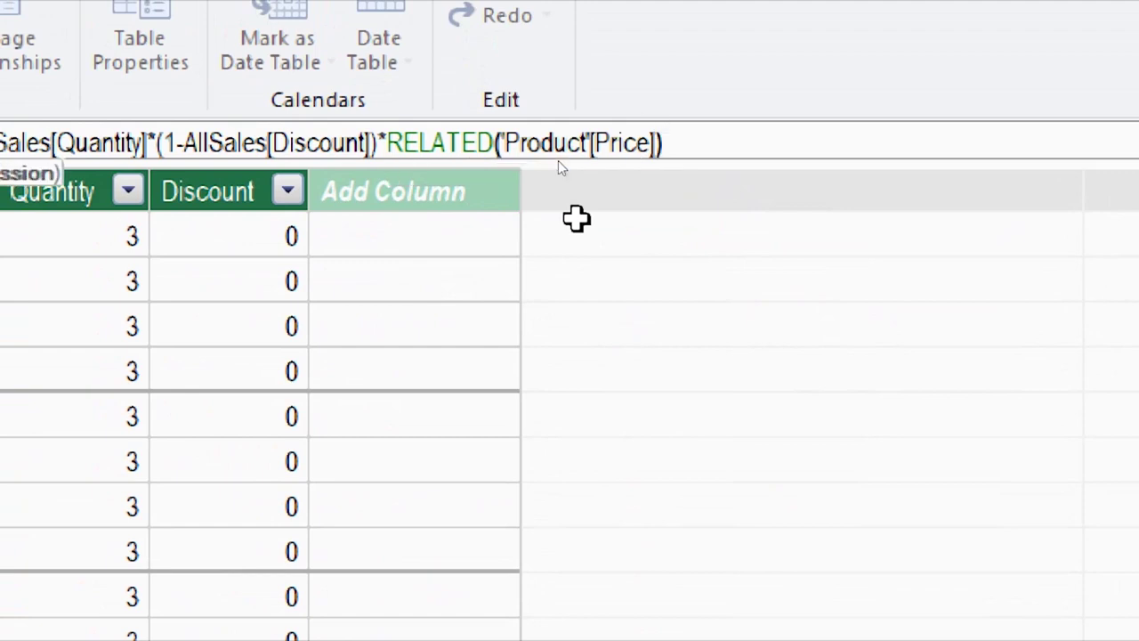
type(")")
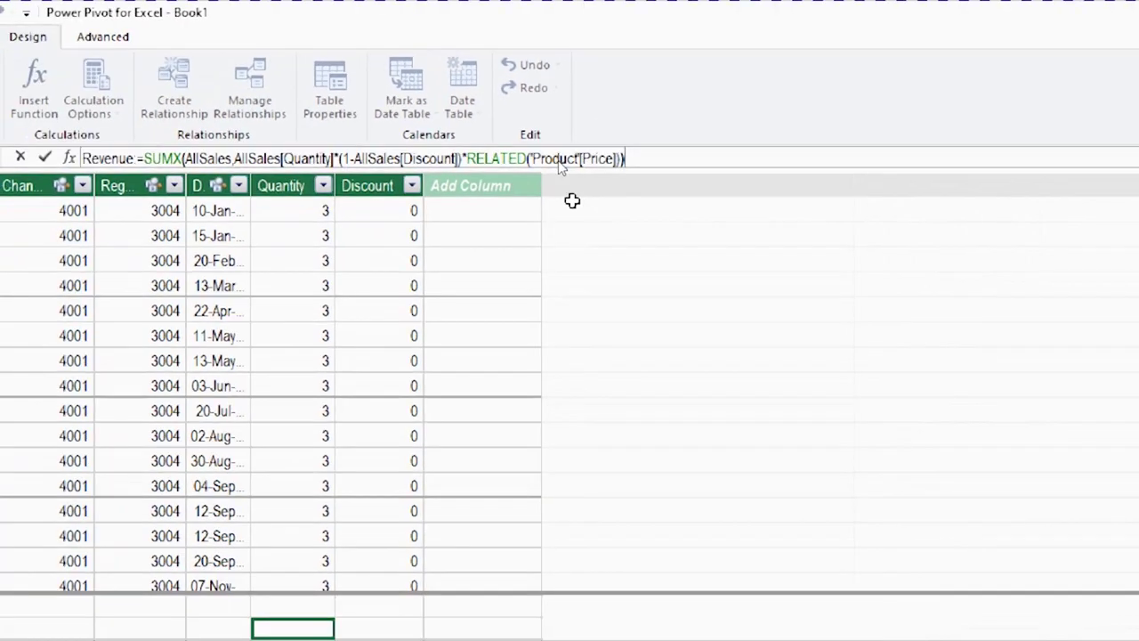
key("Return")
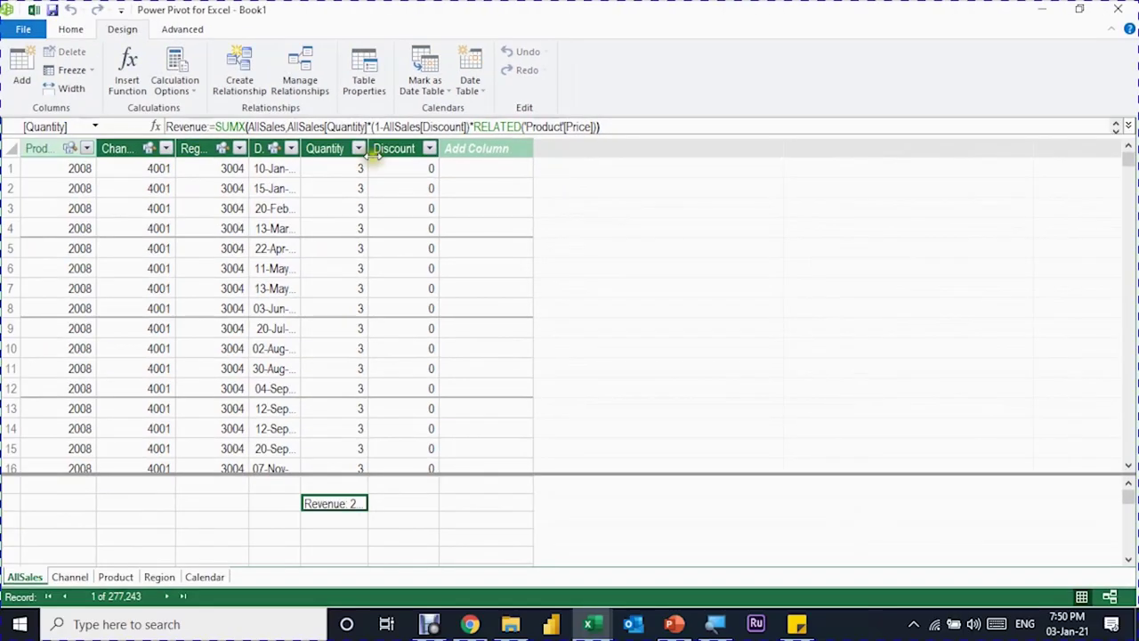
Format Revenue as $ English (United States) with decimals removed, showing $27,388,399
left_click_drag(424, 152, 447, 163)
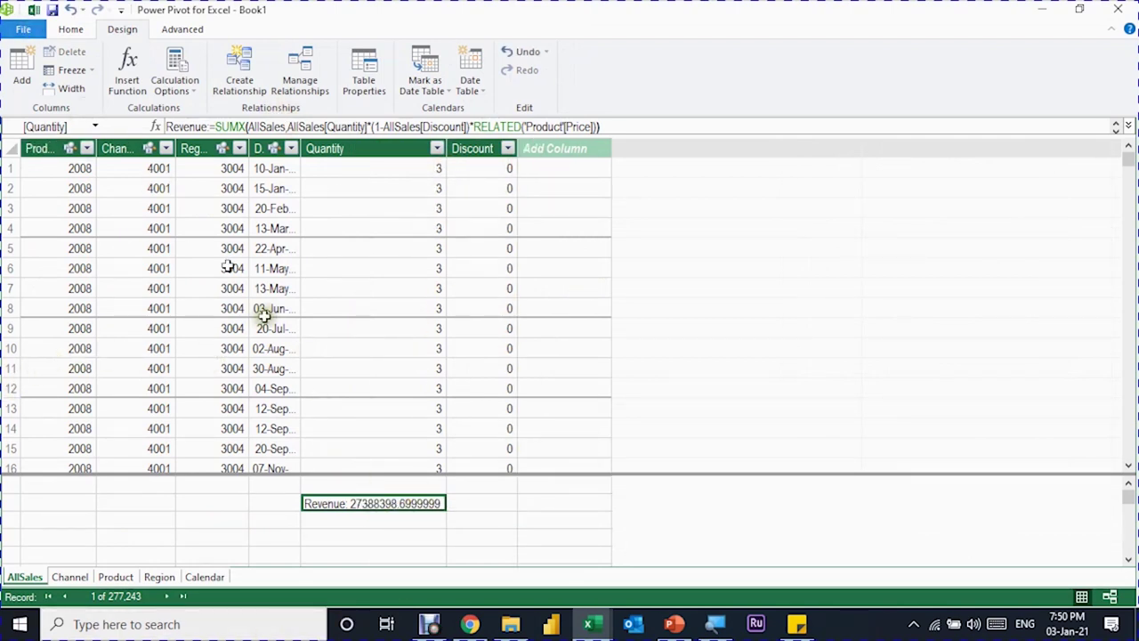
left_click(71, 29)
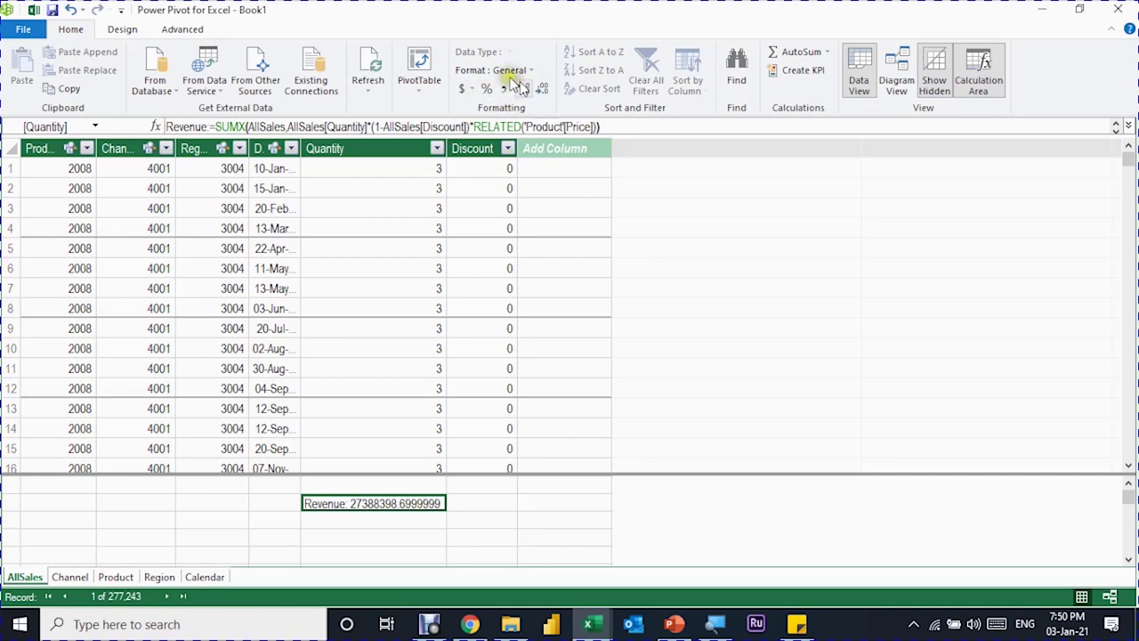
left_click(472, 89)
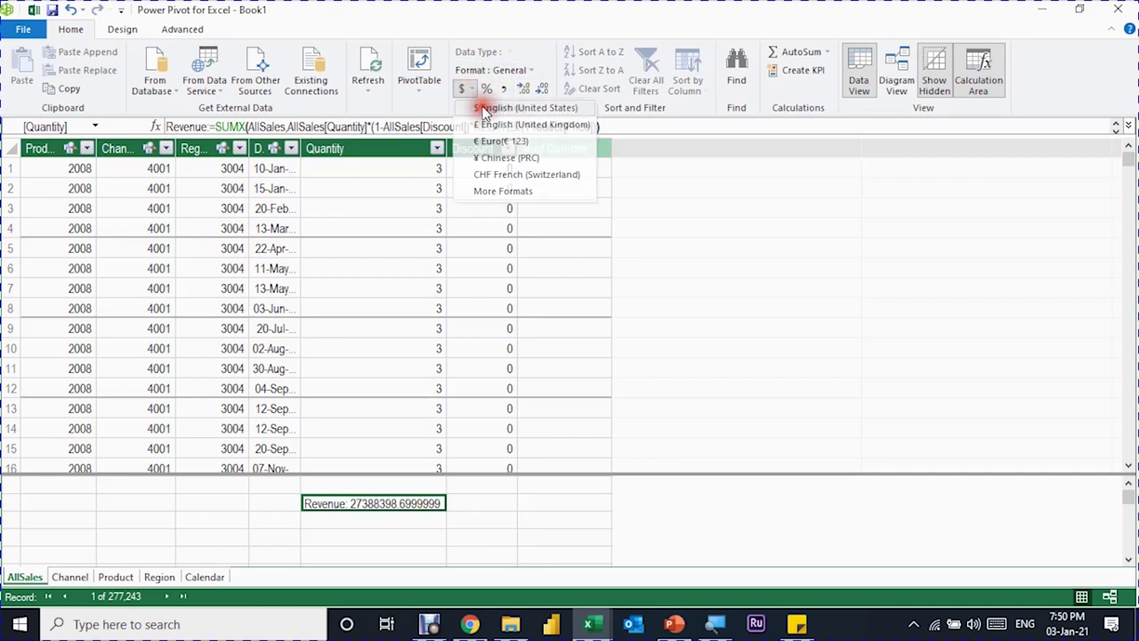
left_click(503, 137)
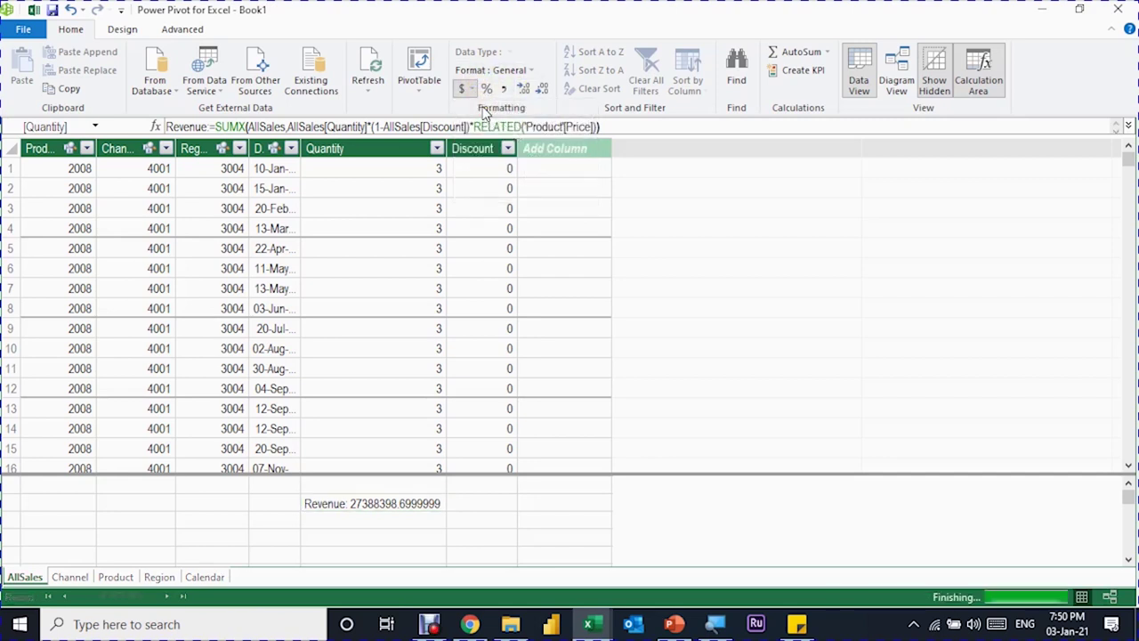
left_click(540, 93)
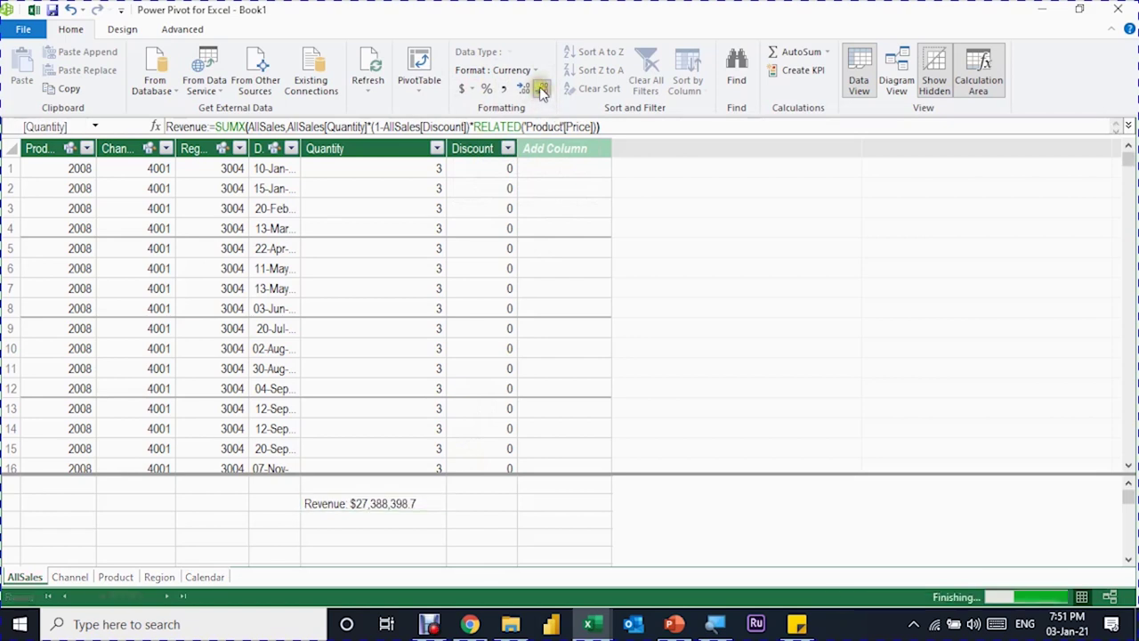
left_click(542, 92)
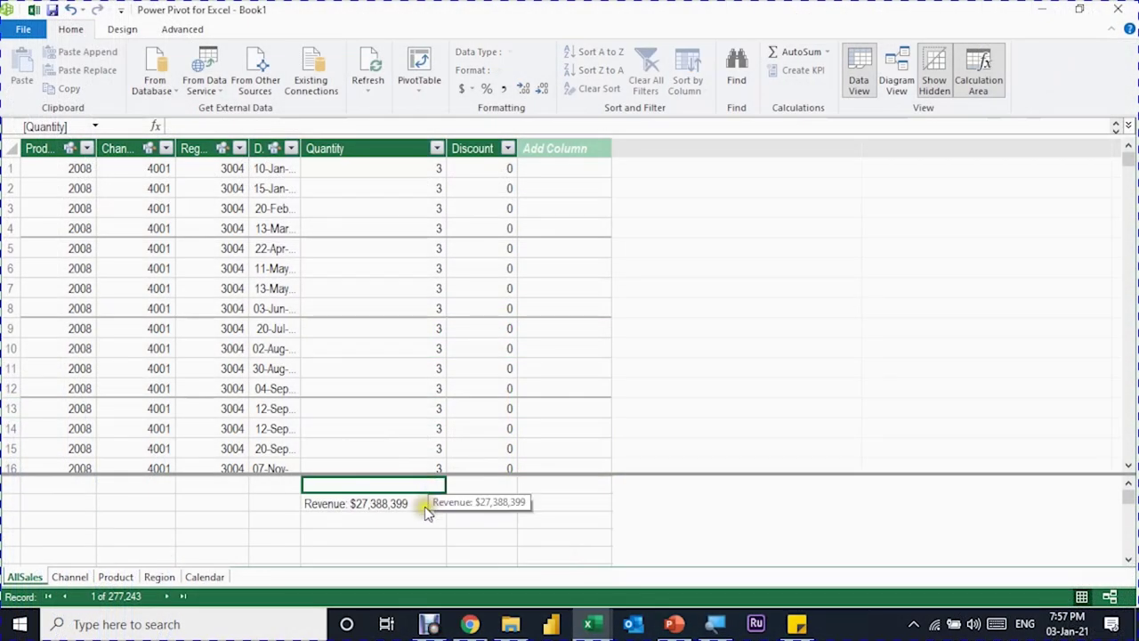
left_click(426, 513)
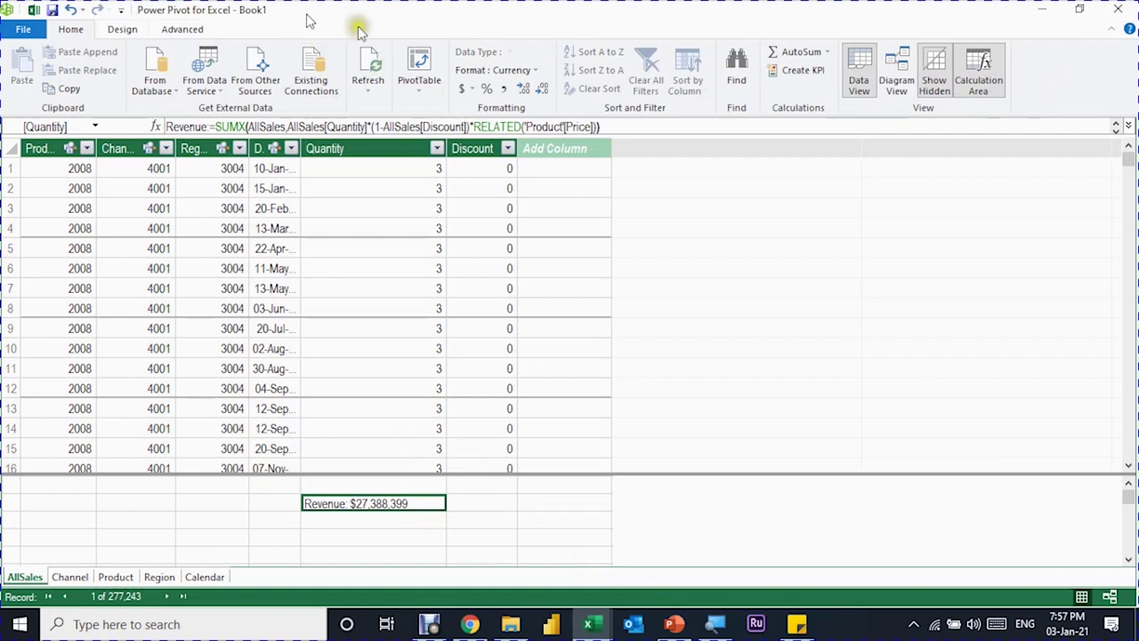
Insert a PivotTable from the data model on the existing worksheet at cell B4
left_click(425, 81)
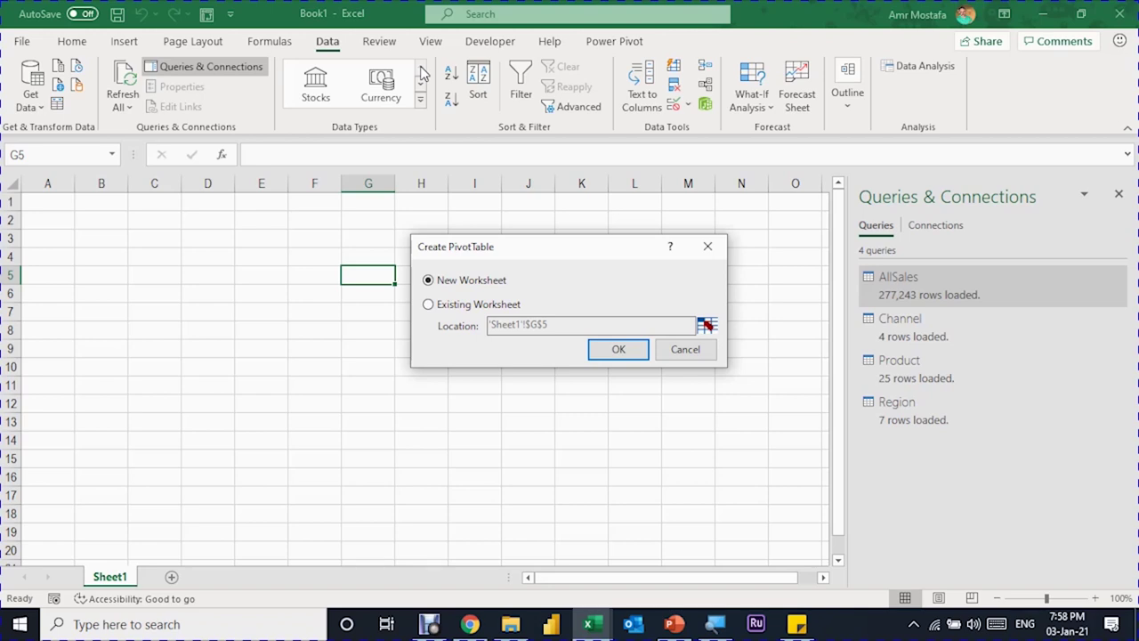
left_click(429, 305)
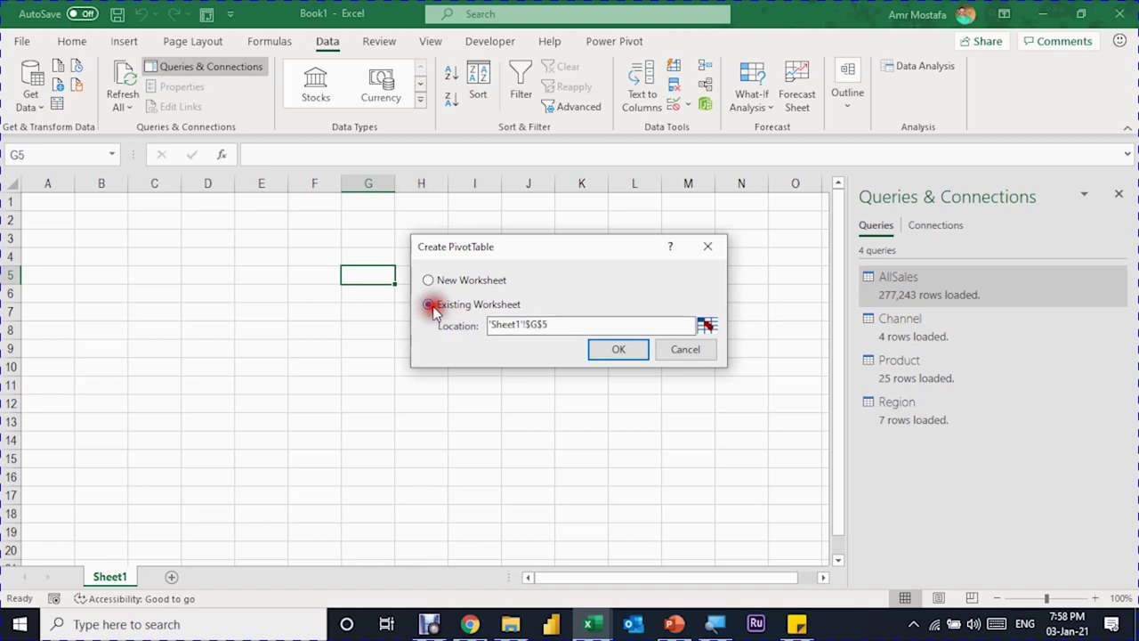
left_click(706, 326)
left_click(114, 255)
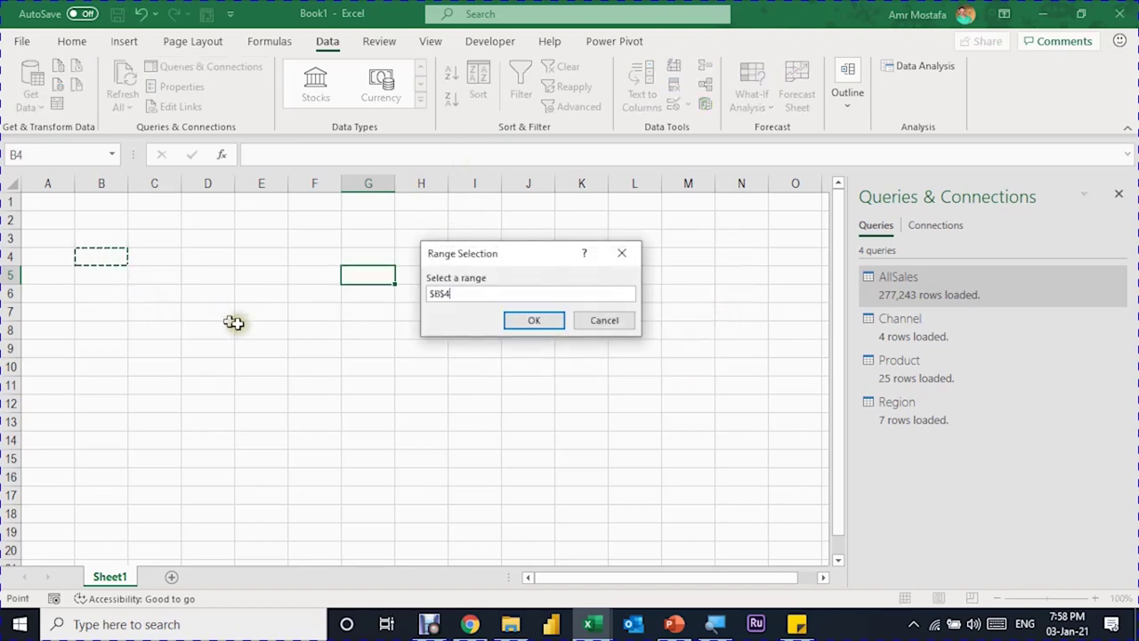
left_click(550, 321)
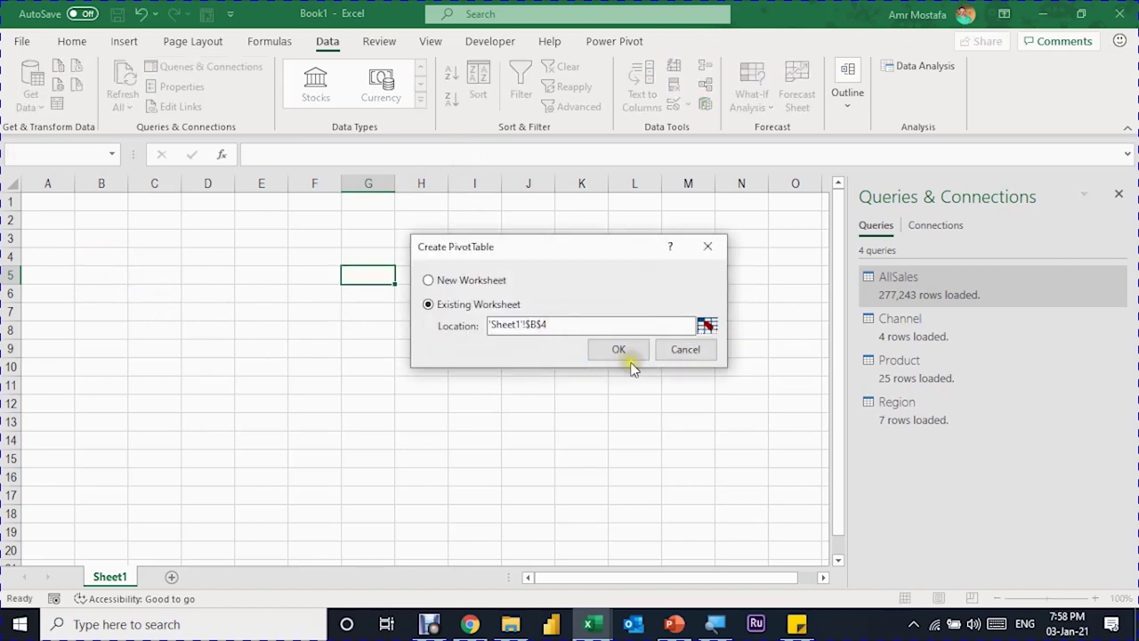
left_click(626, 350)
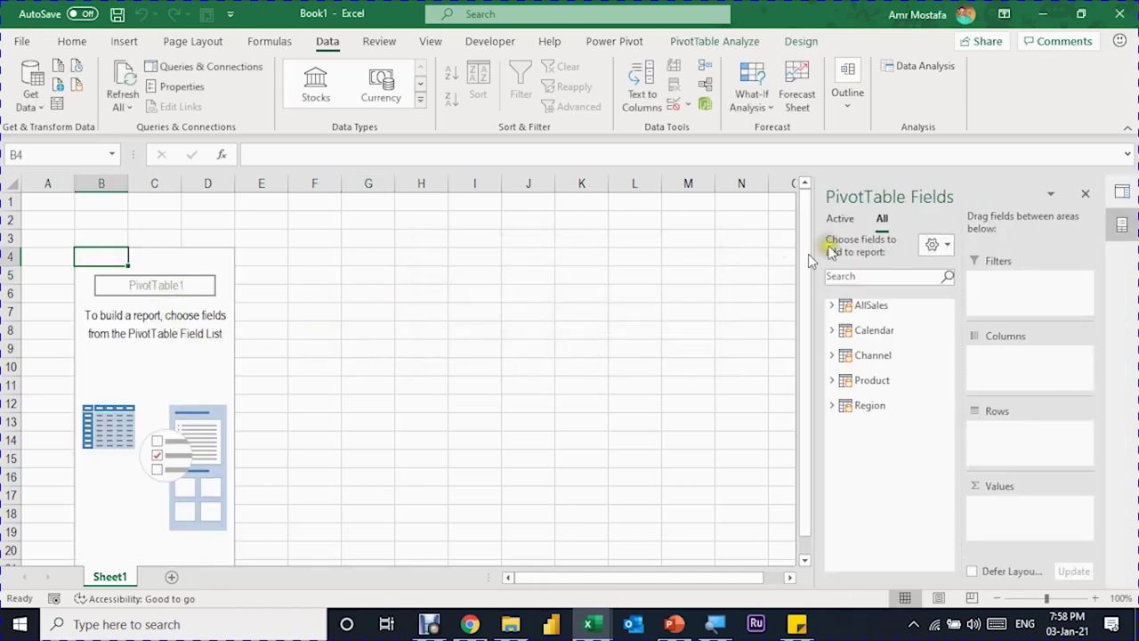
left_click(826, 43)
left_click(712, 41)
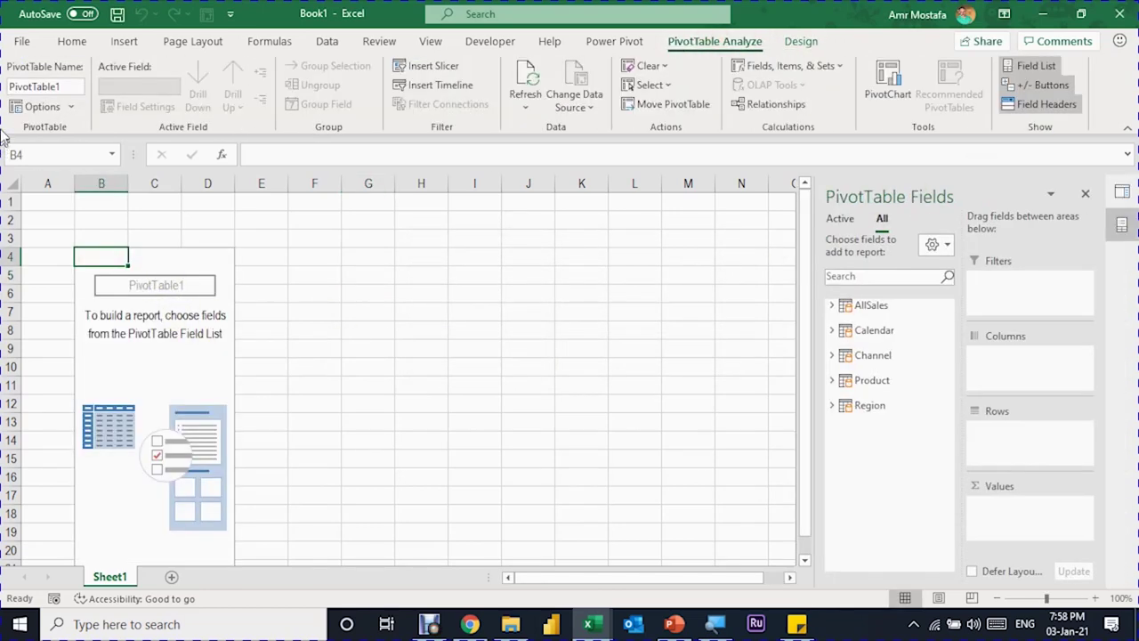
Rename the PivotTable to MSalesReport
left_click(42, 87)
type("Sales")
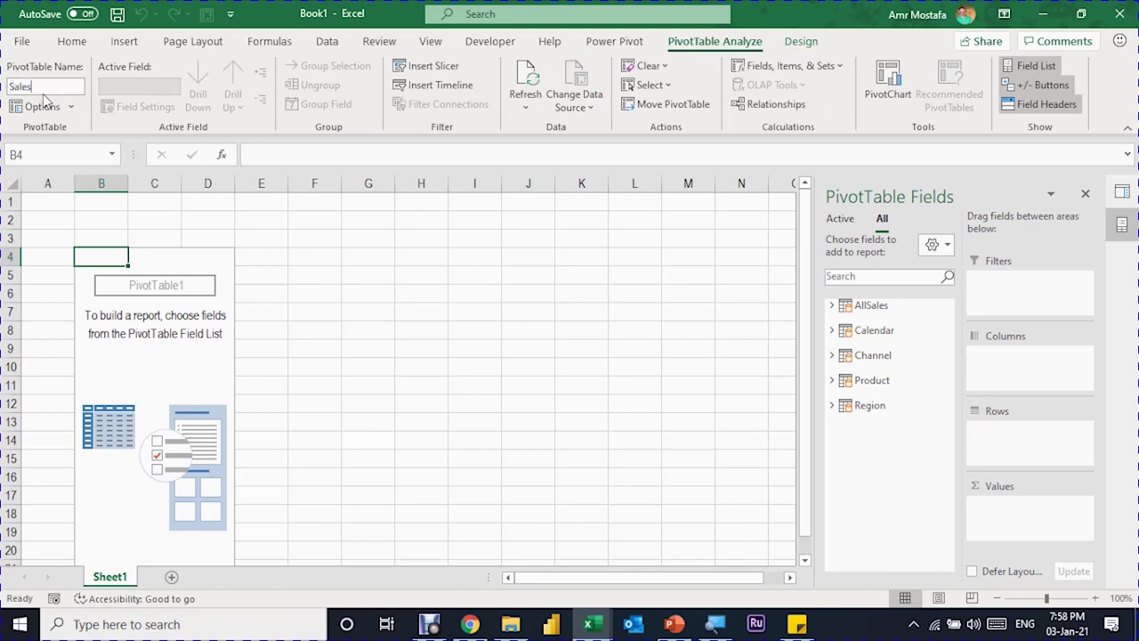
type("Report")
key("Return")
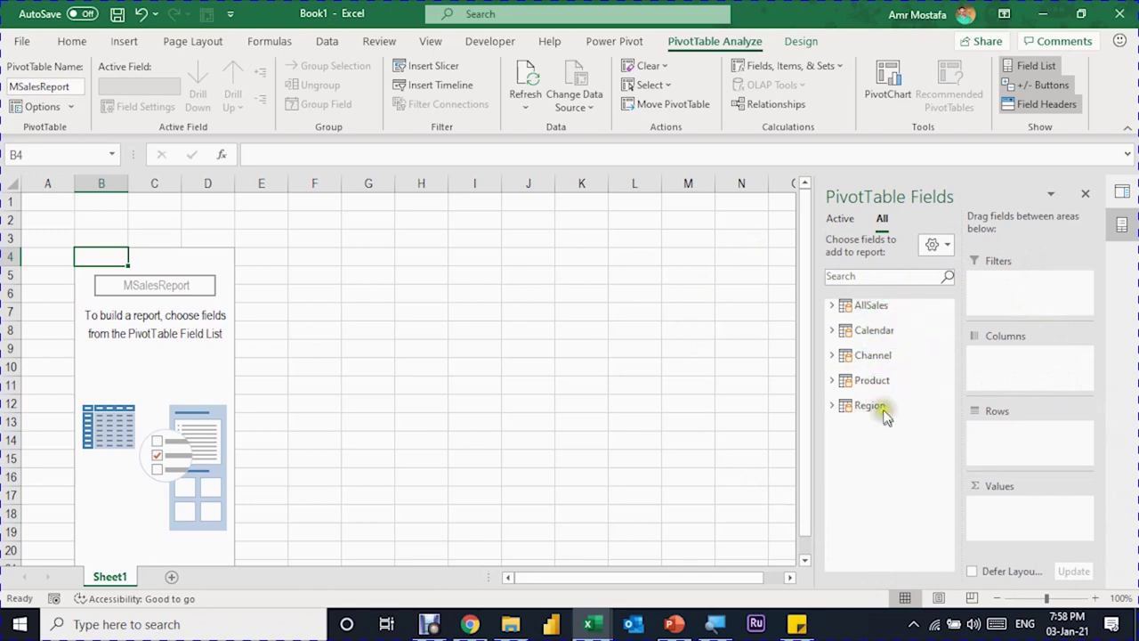
Expand AllSales and Calendar in the field list, widen the pane, then collapse them
left_click(833, 305)
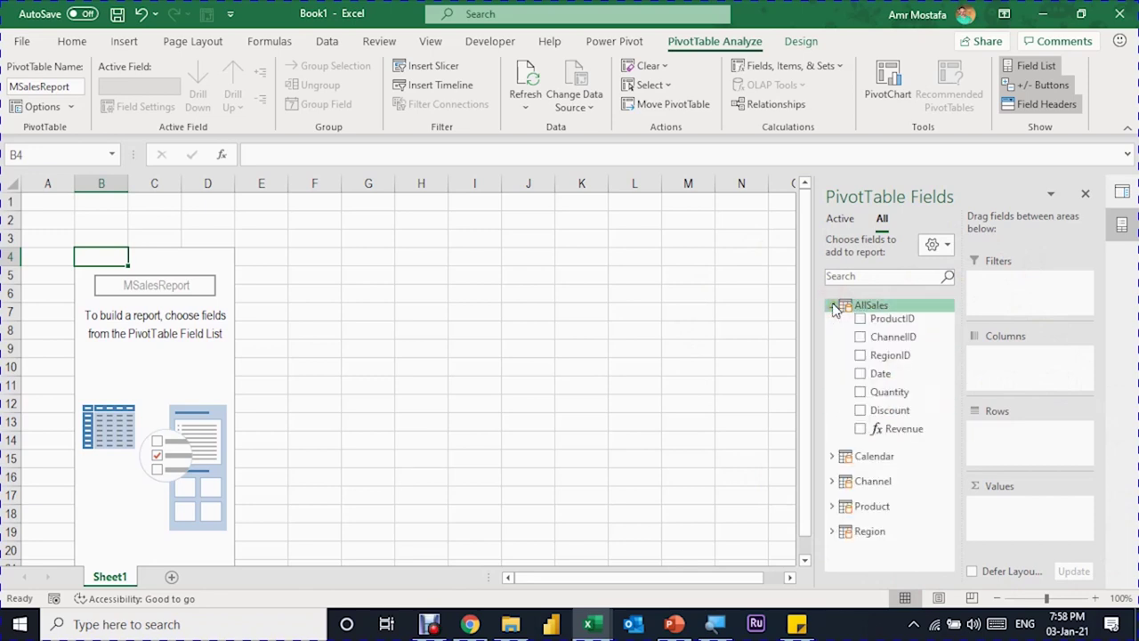
left_click(832, 456)
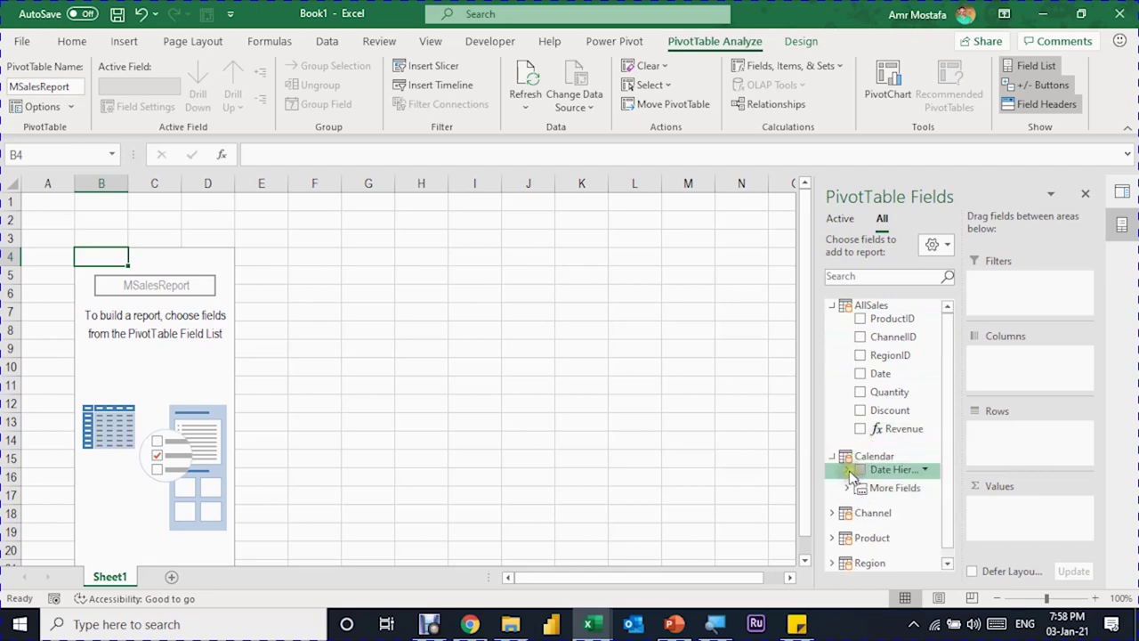
left_click(849, 470)
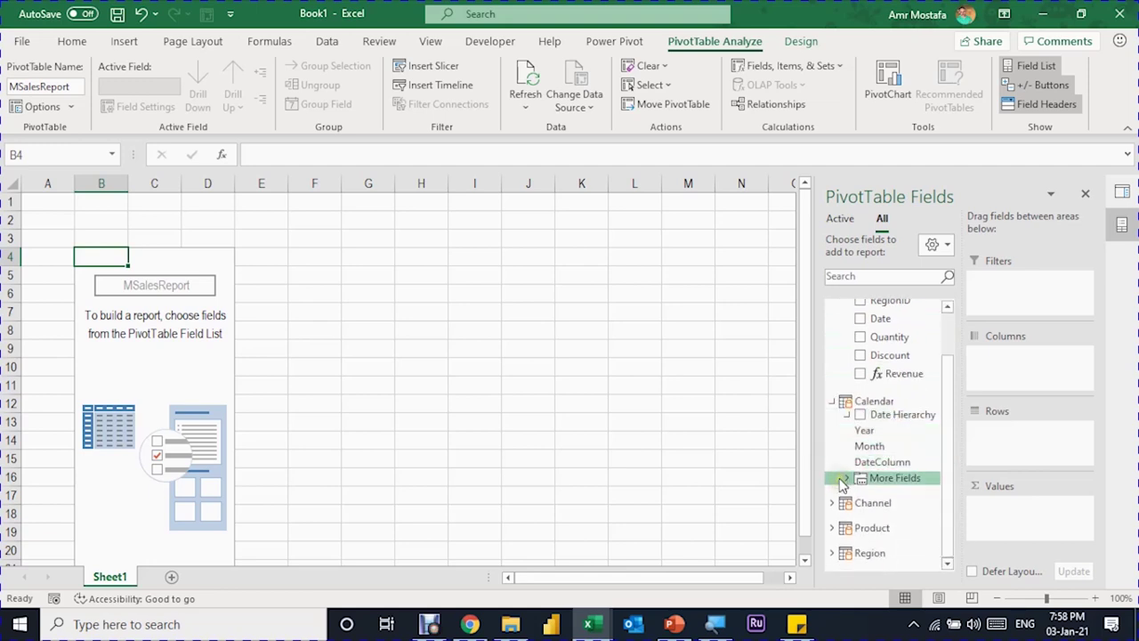
left_click(842, 480)
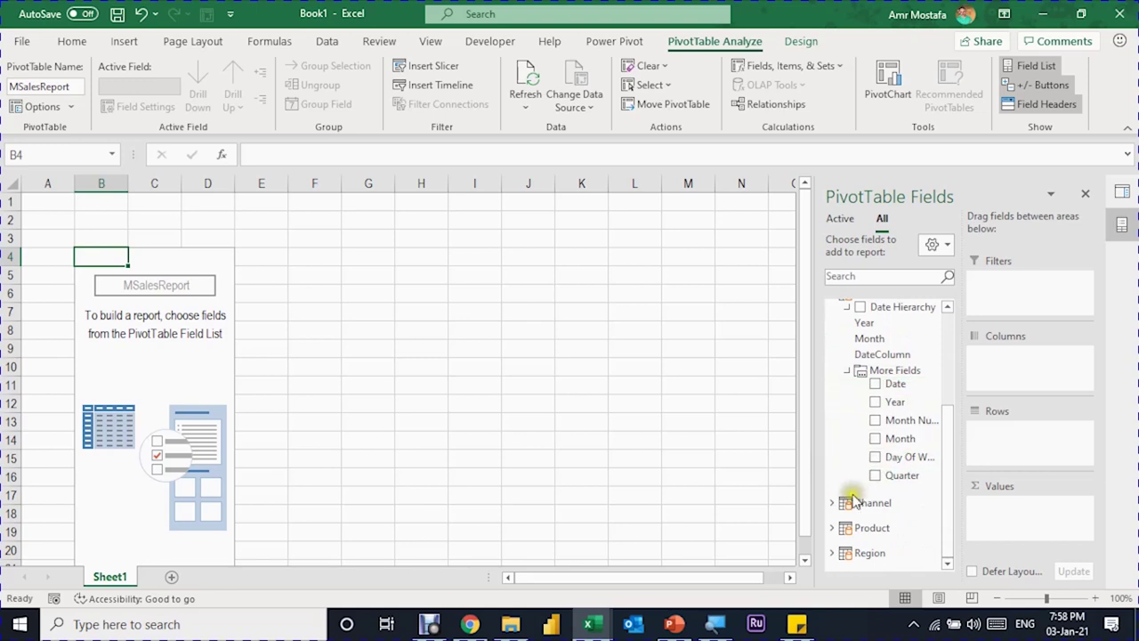
scroll(897, 474, "up", 3)
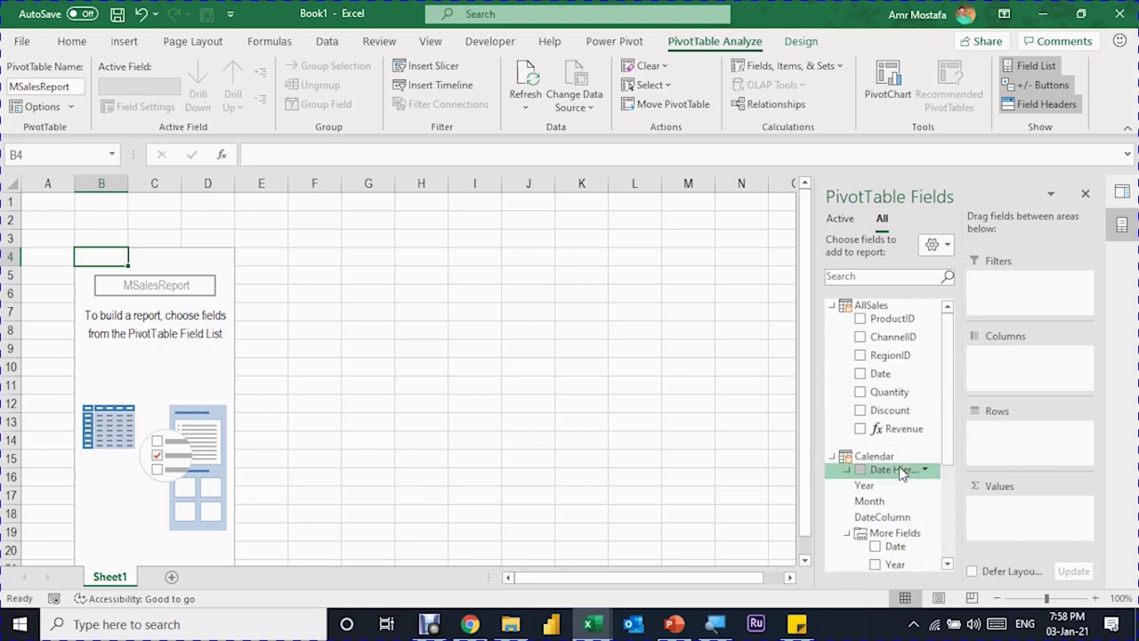
left_click_drag(812, 296, 753, 295)
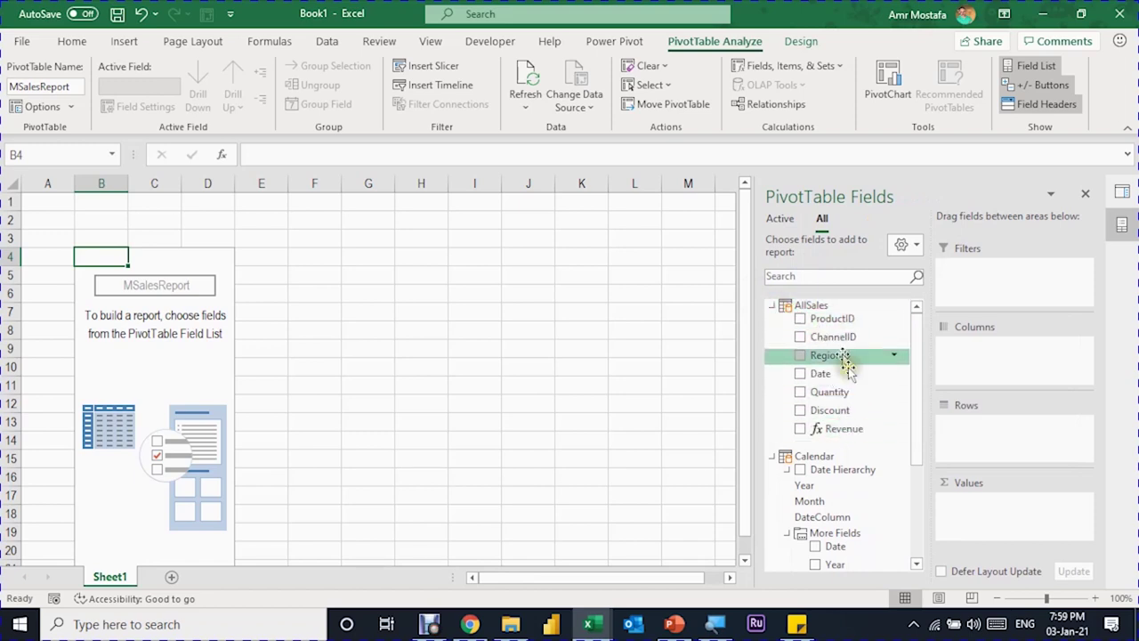
left_click(772, 305)
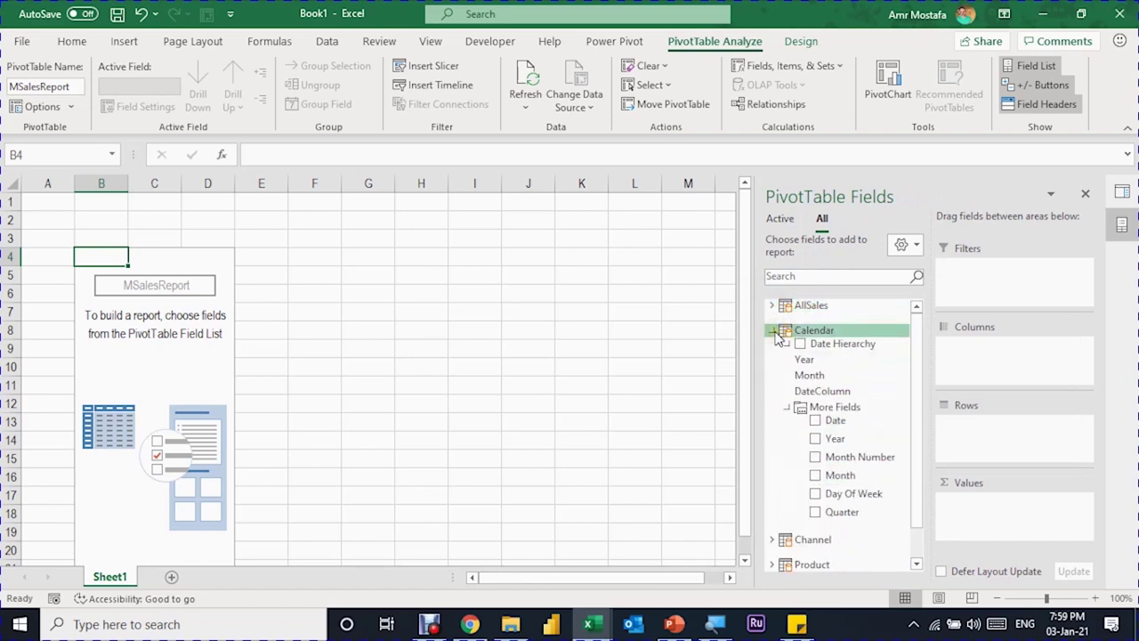
left_click(774, 330)
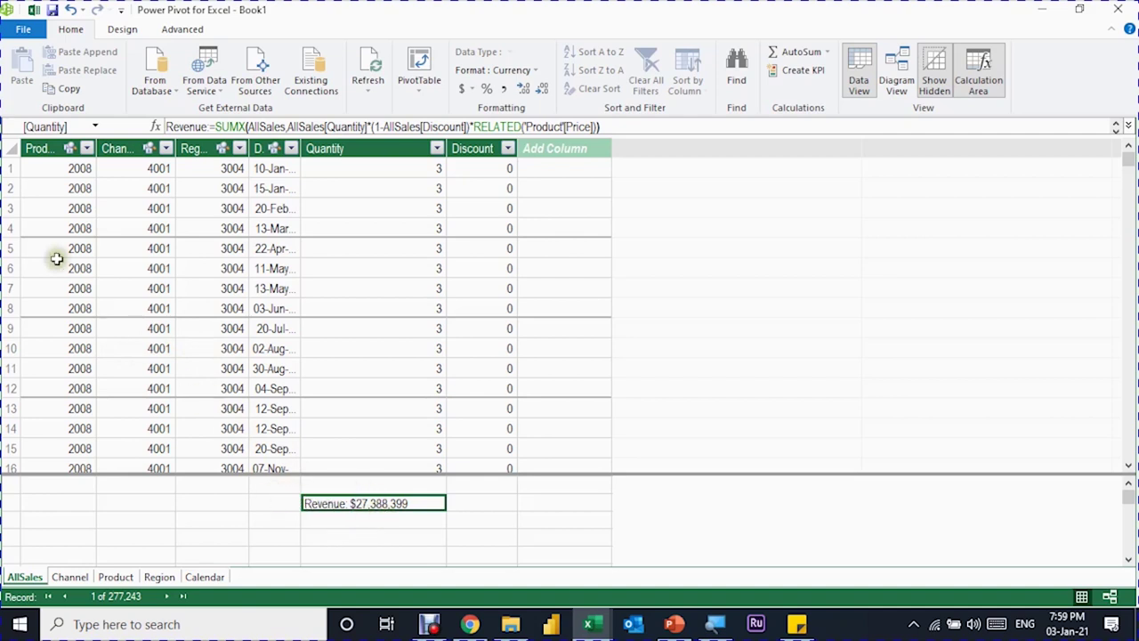
Widen ProductID and Date, then hide ProductID through Discount from client tools
left_click_drag(96, 148, 145, 149)
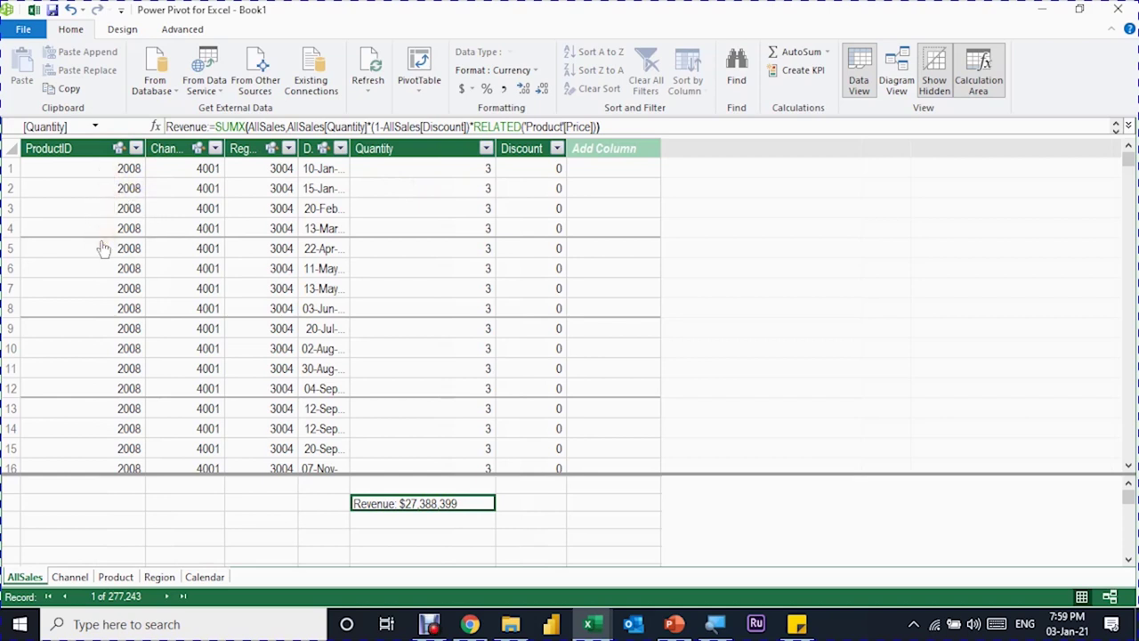
left_click_drag(96, 144, 256, 135)
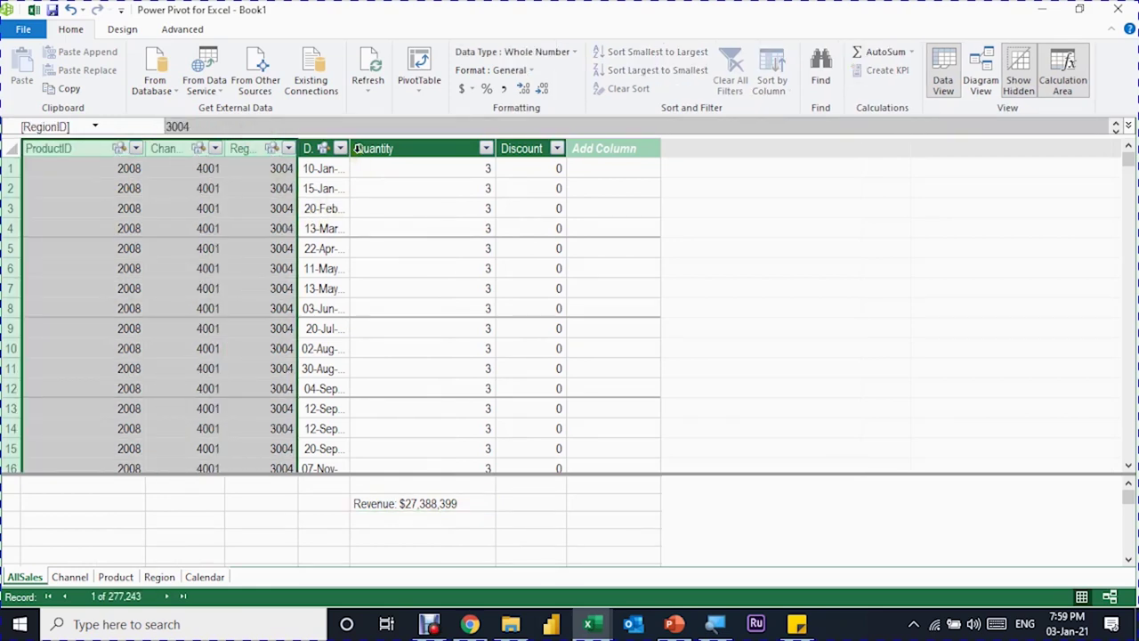
left_click(358, 152)
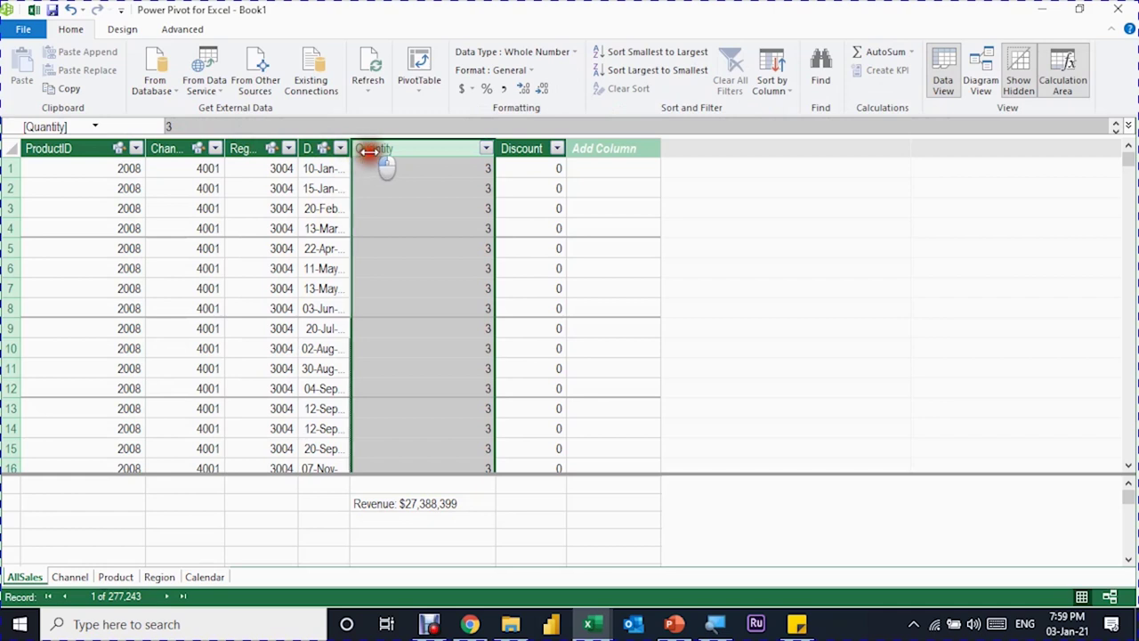
left_click_drag(352, 151, 384, 151)
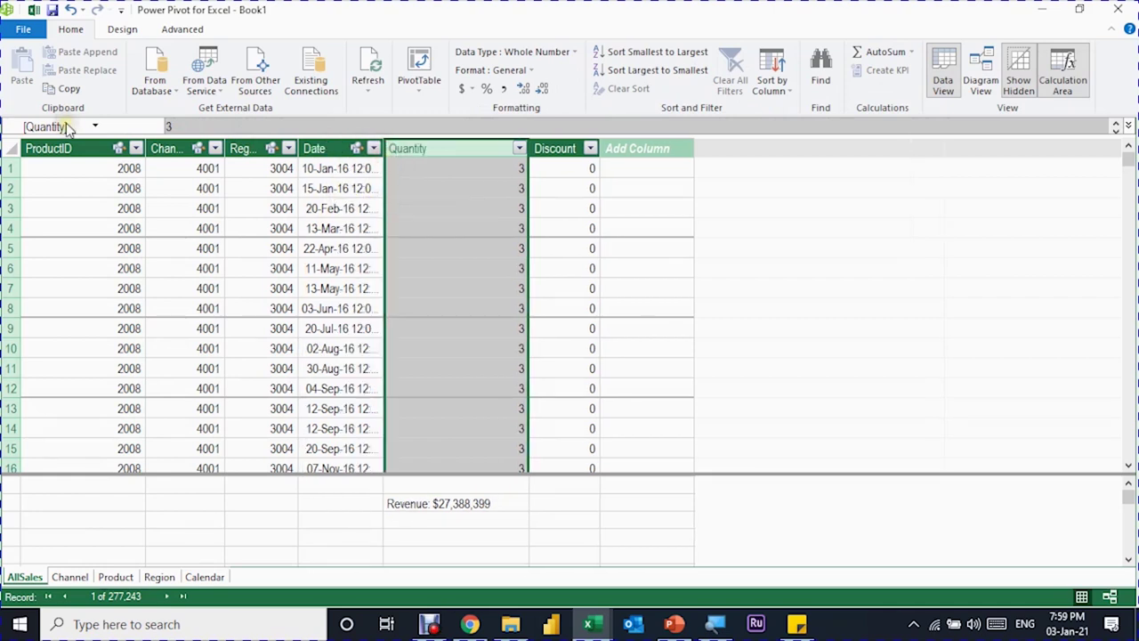
left_click_drag(77, 147, 352, 147)
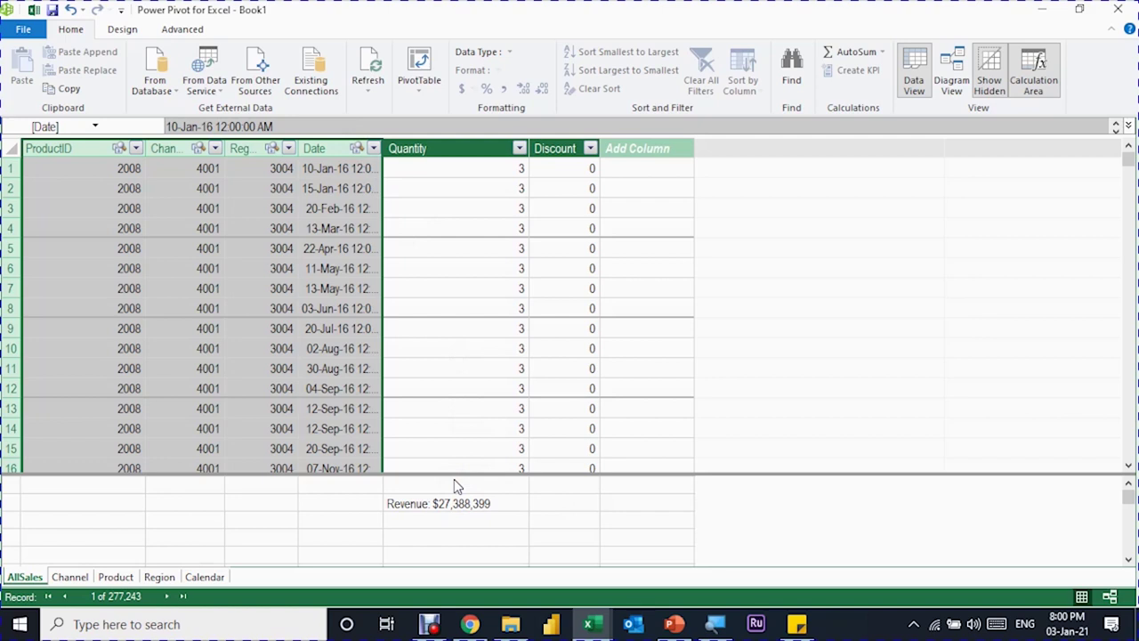
key("shift+Right")
key("shift+Right")
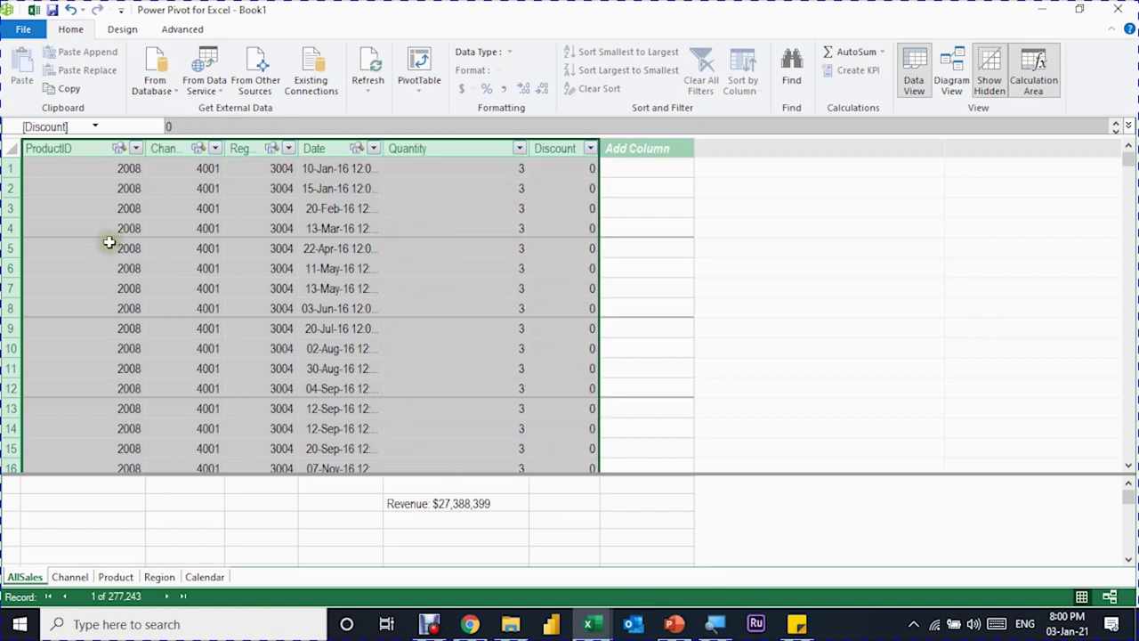
right_click(459, 154)
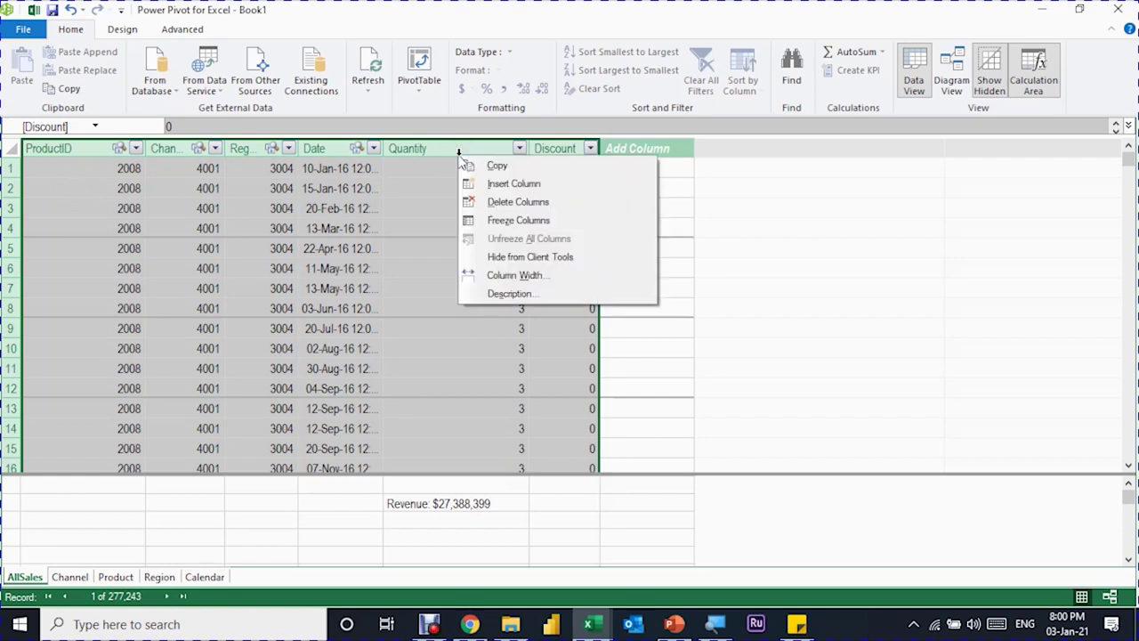
left_click(509, 256)
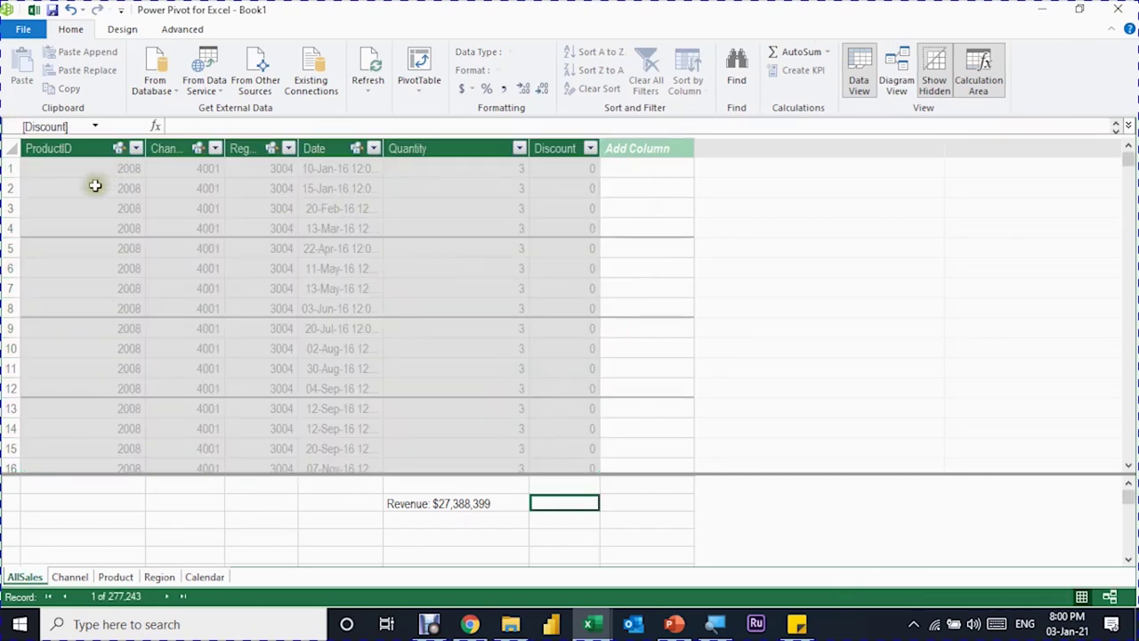
Check a few date values in the AllSales grid and return to the Excel workbook
left_click(425, 151)
left_click(341, 227)
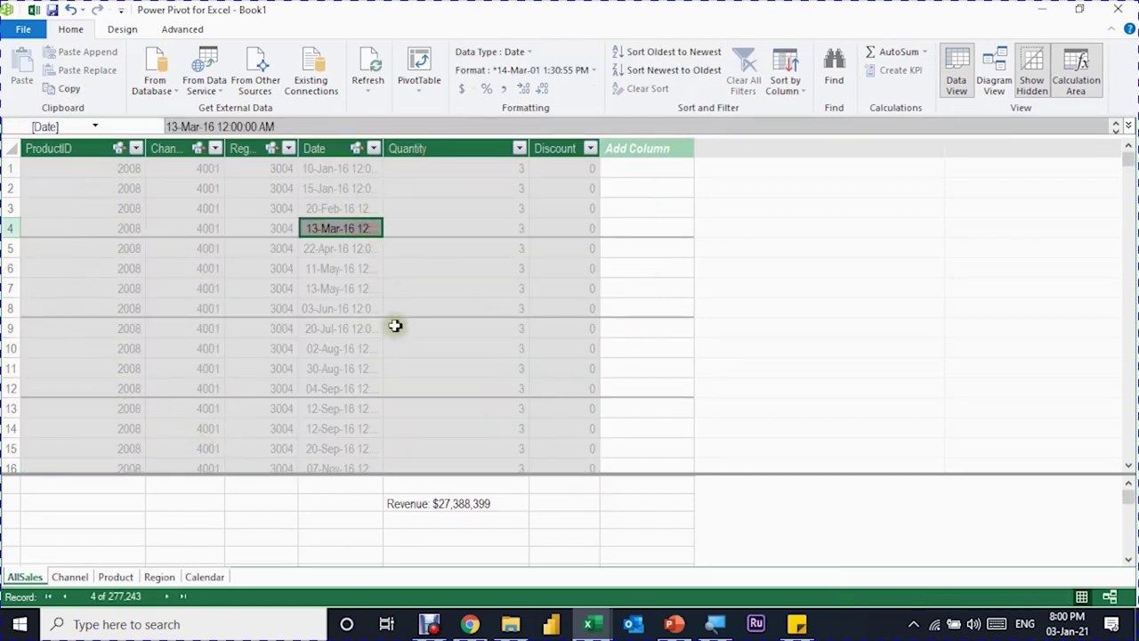
left_click(337, 366)
left_click(552, 503)
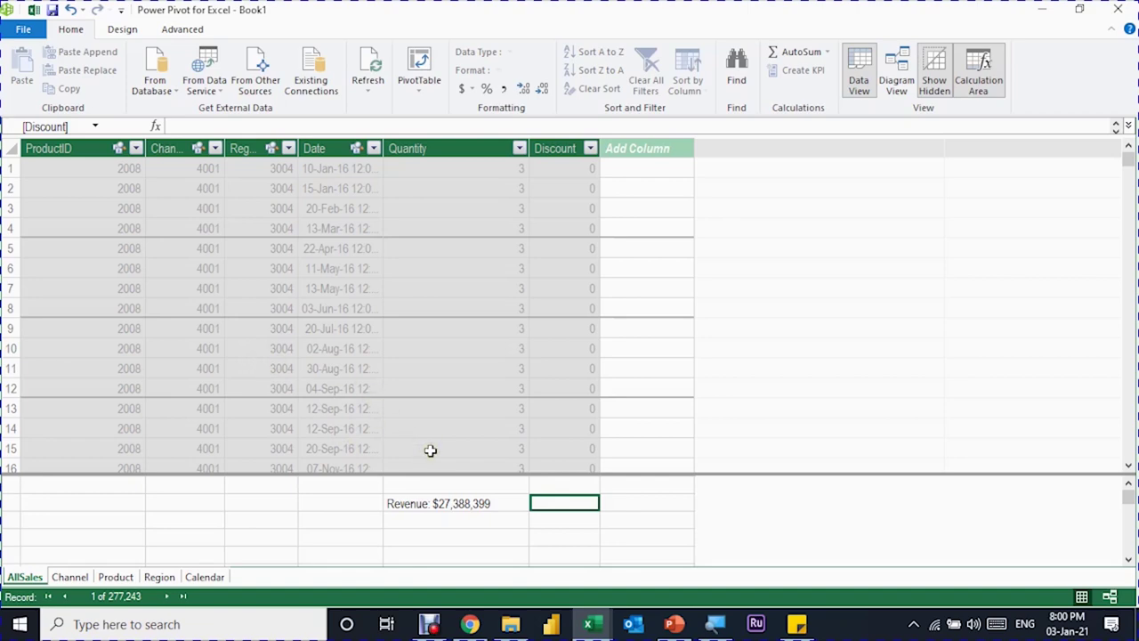
key("alt+Tab")
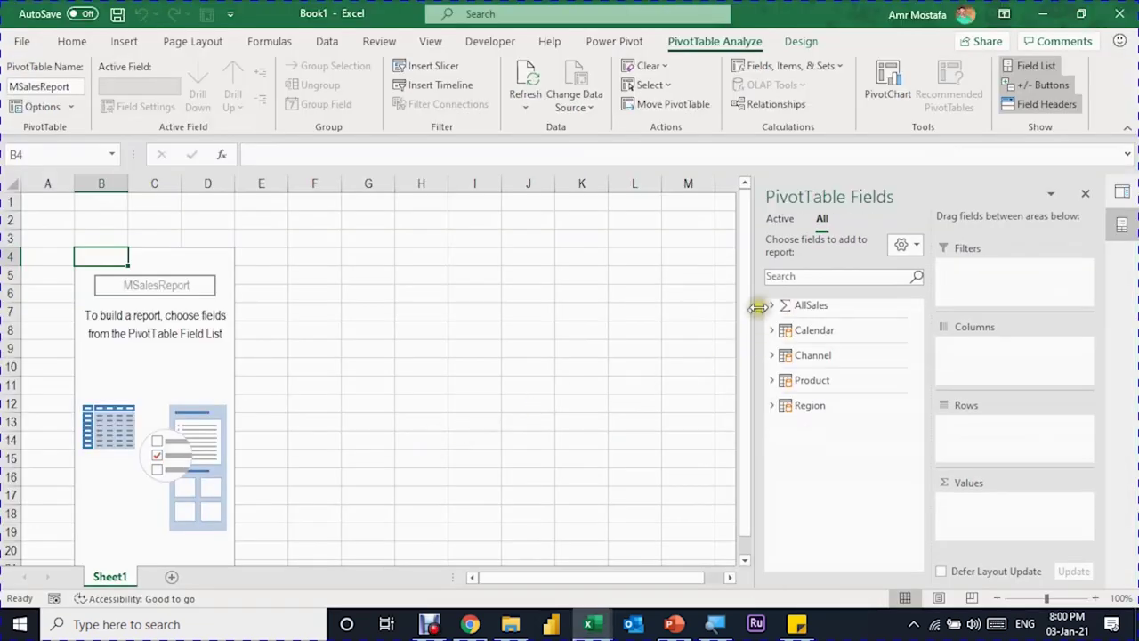
Expand AllSales in the field list to reveal Revenue, then view Power Pivot's Channel table
left_click(772, 305)
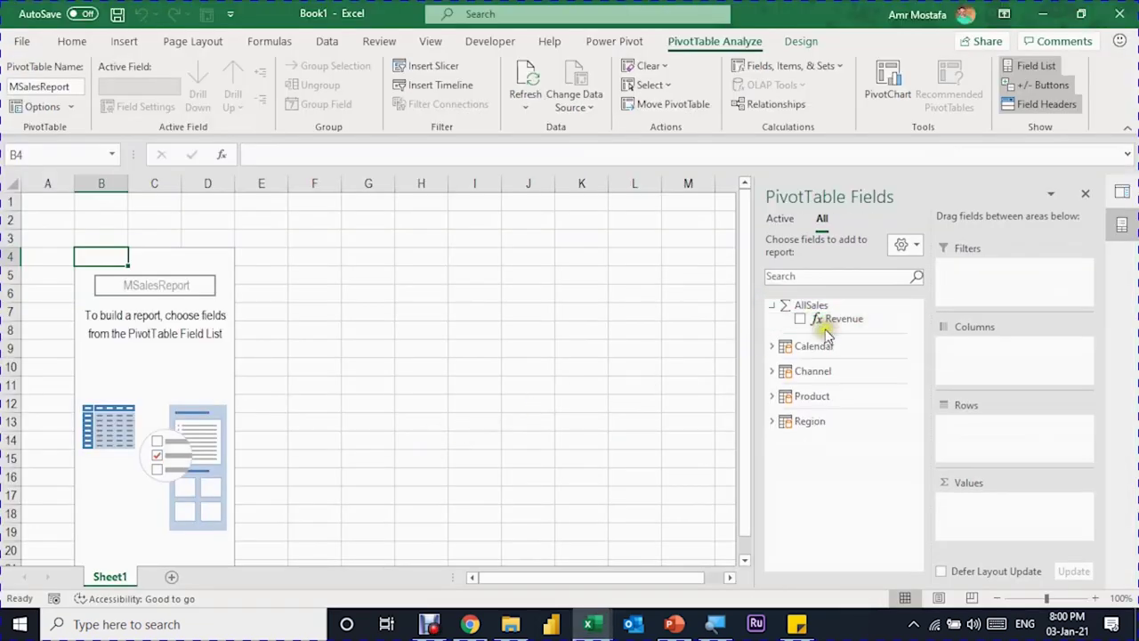
key("alt+Tab")
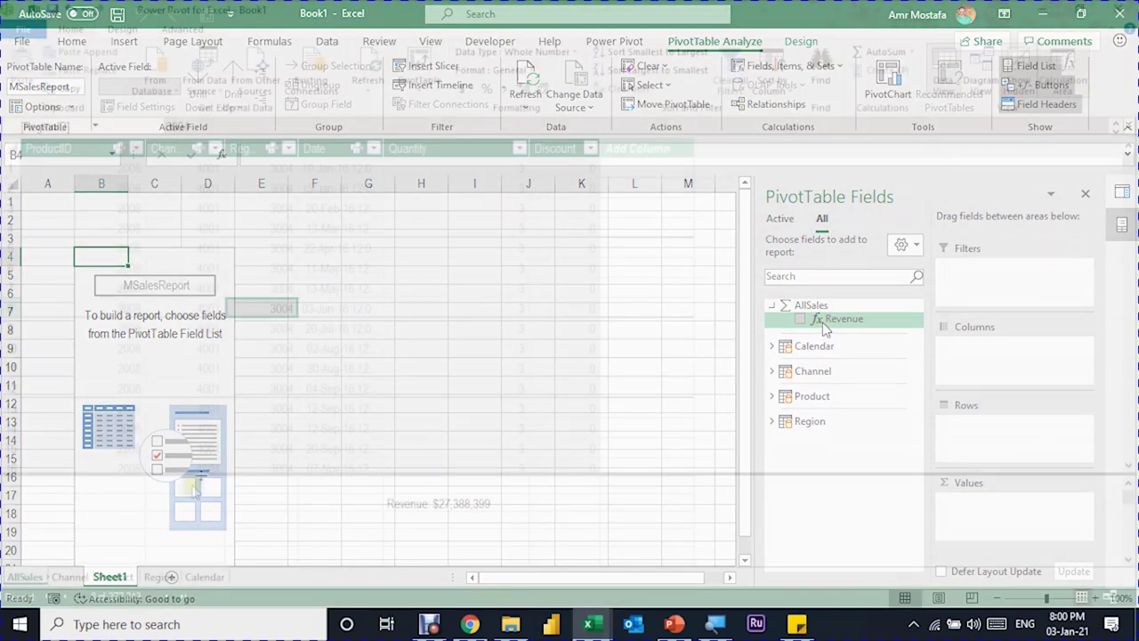
left_click(71, 577)
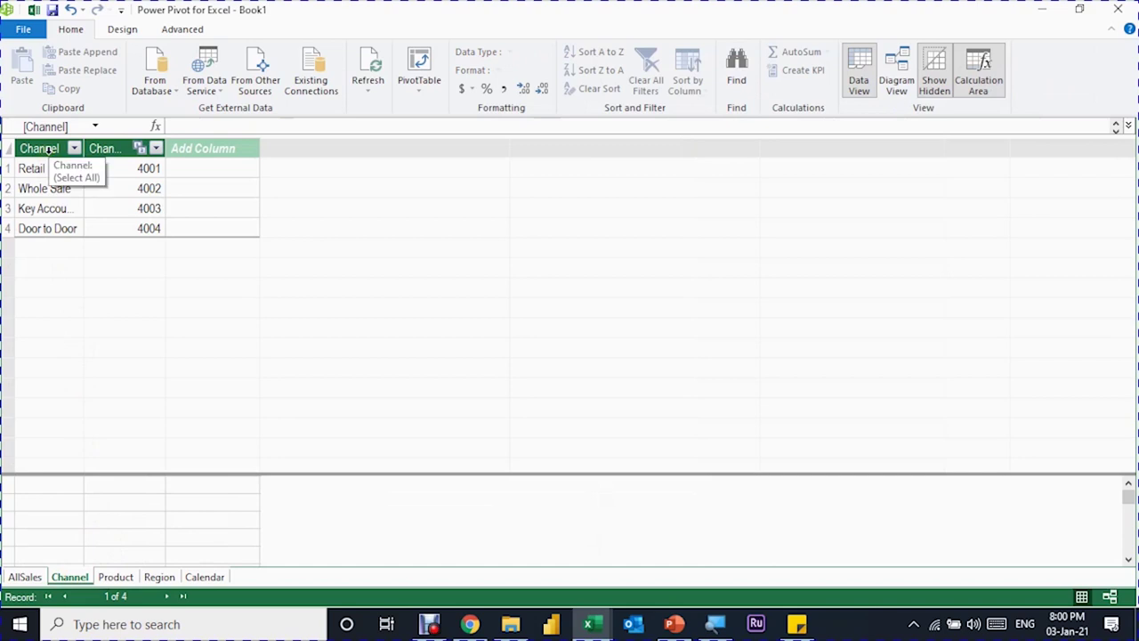
mouse_move(107, 148)
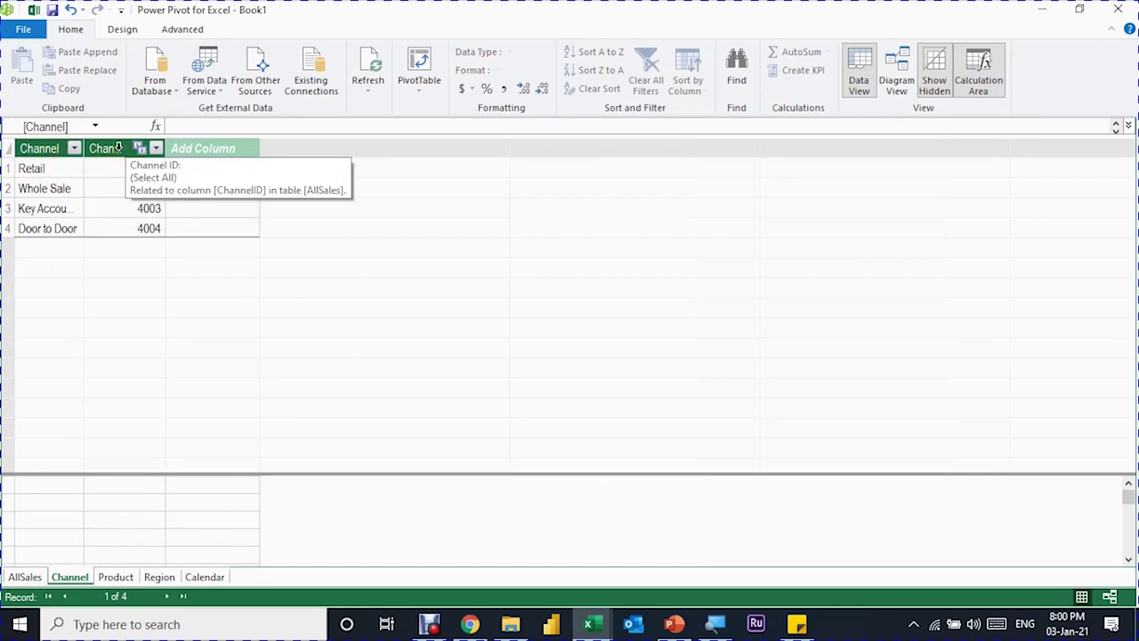
Hide Channel ID from client tools, verify Excel's Channel fields, then open Diagram View
left_click(119, 148)
right_click(116, 148)
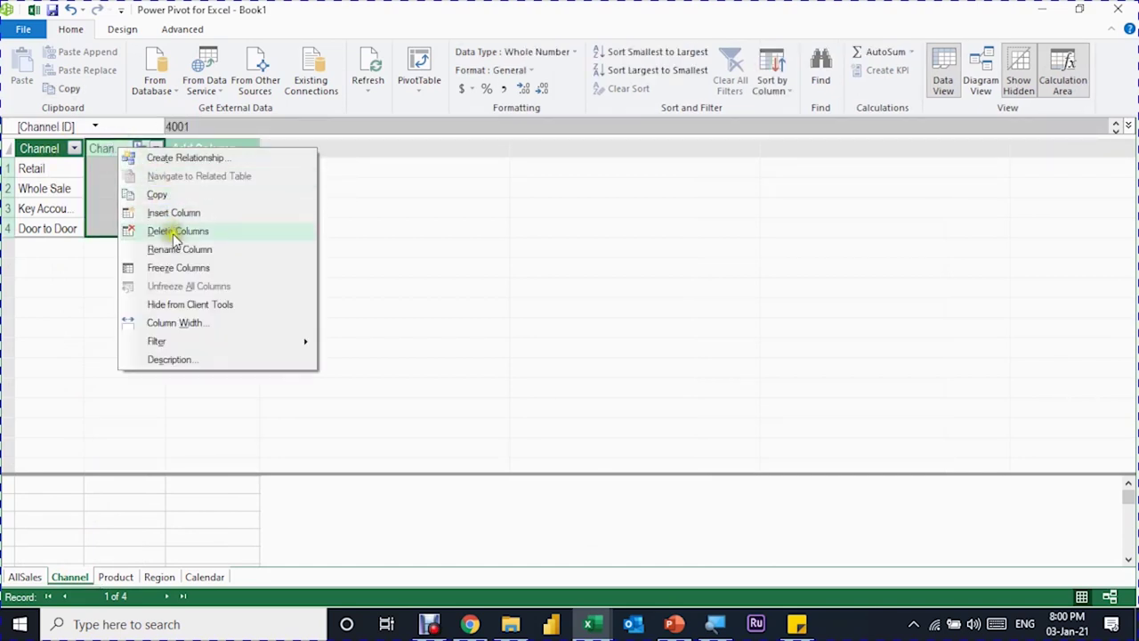
left_click(187, 311)
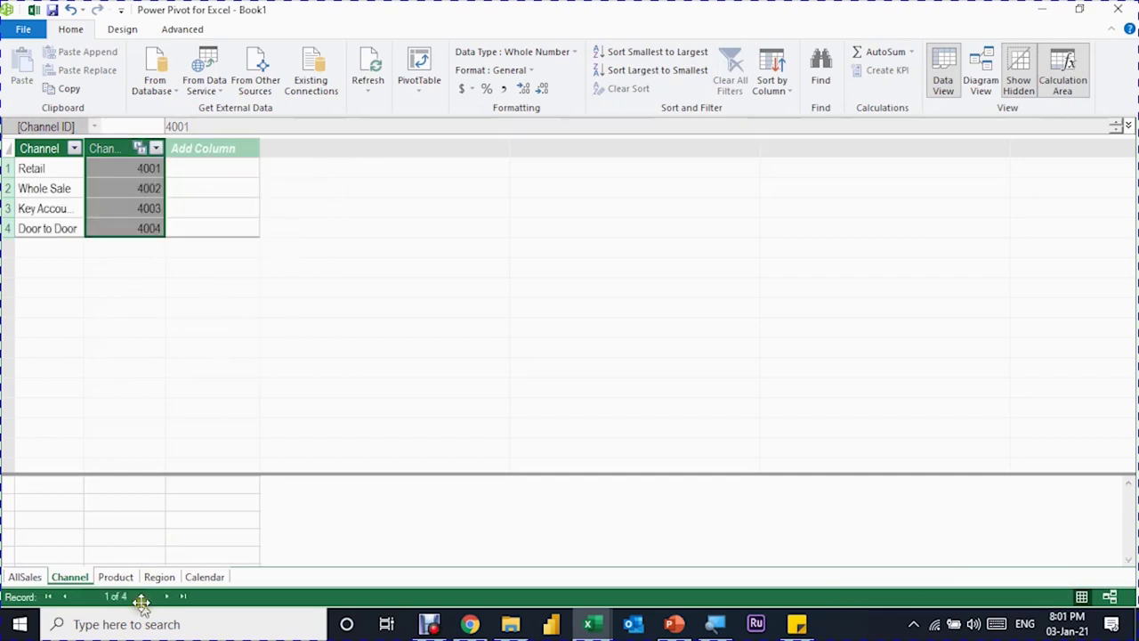
left_click(140, 534)
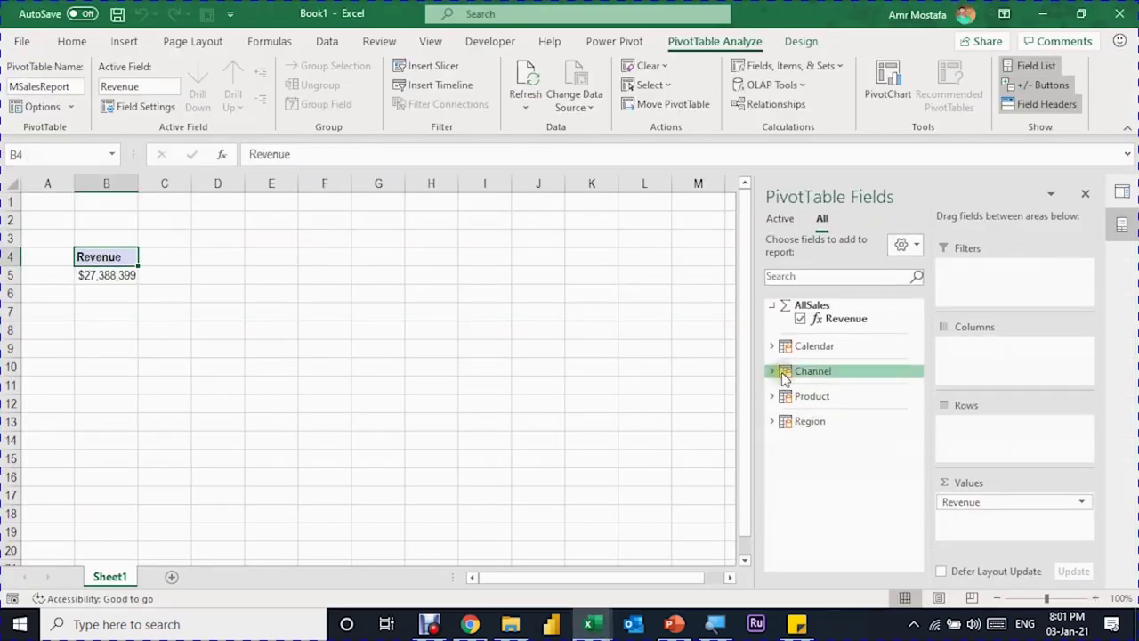
left_click(773, 372)
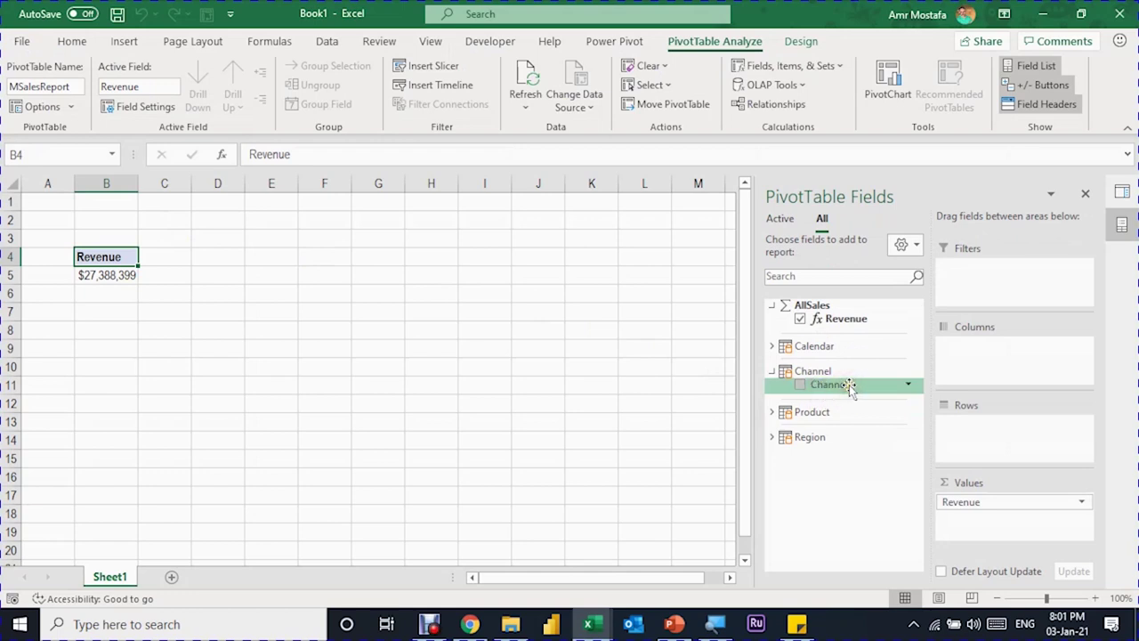
key("alt+Tab")
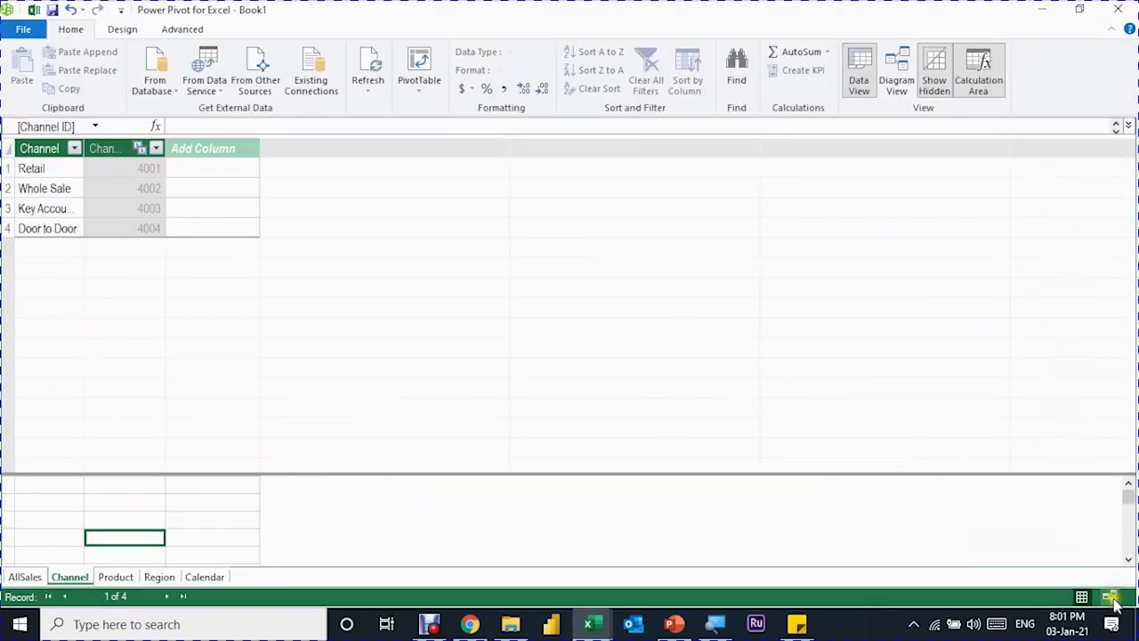
left_click(1111, 598)
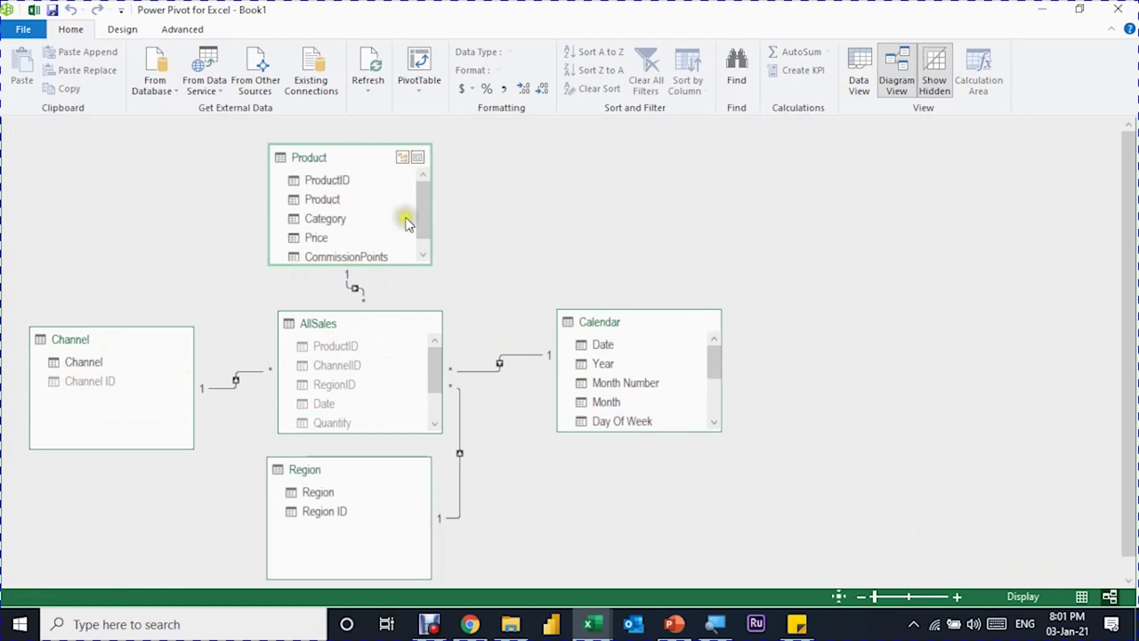
mouse_move(349, 205)
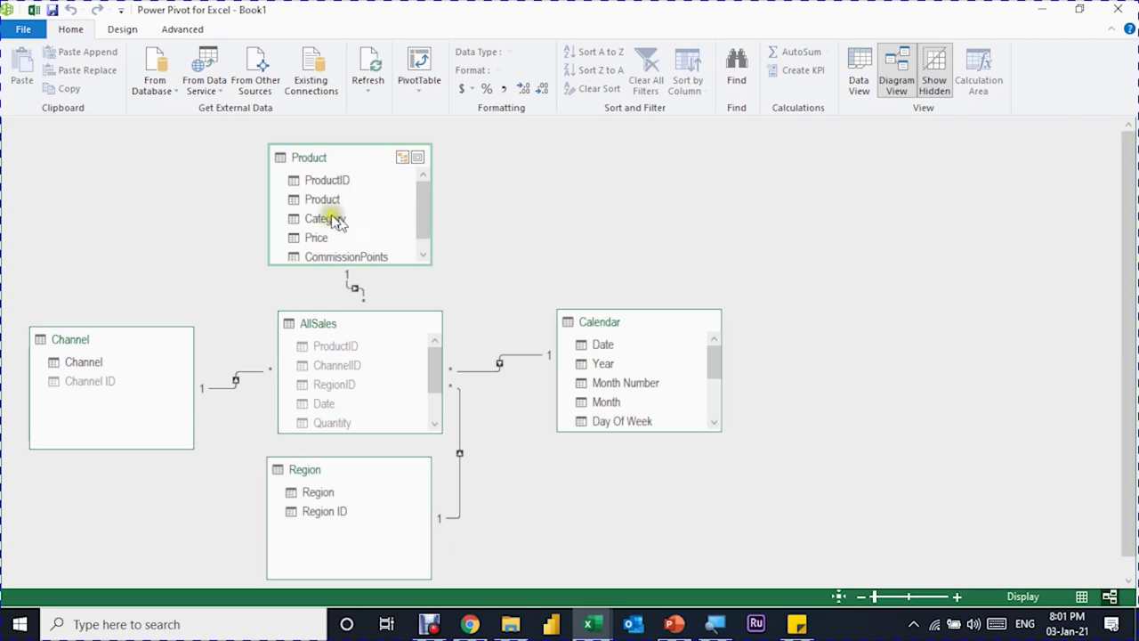
Hide the Product table's ProductID, then Price and CommissionPoints, from client tools
left_click(336, 222, "shift")
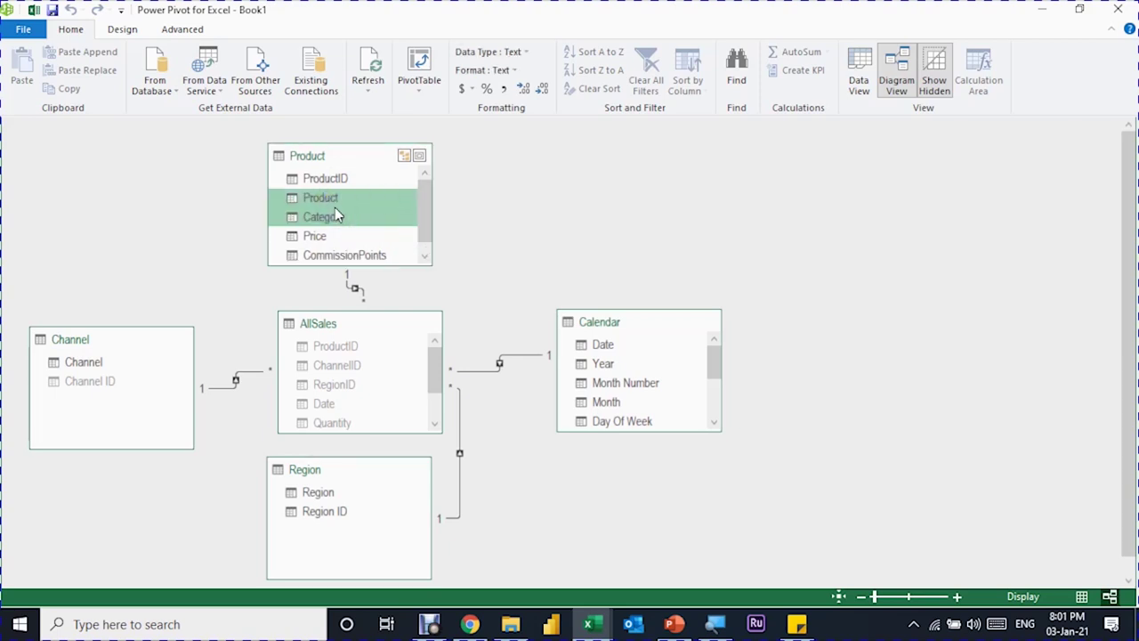
right_click(333, 207)
left_click(327, 179)
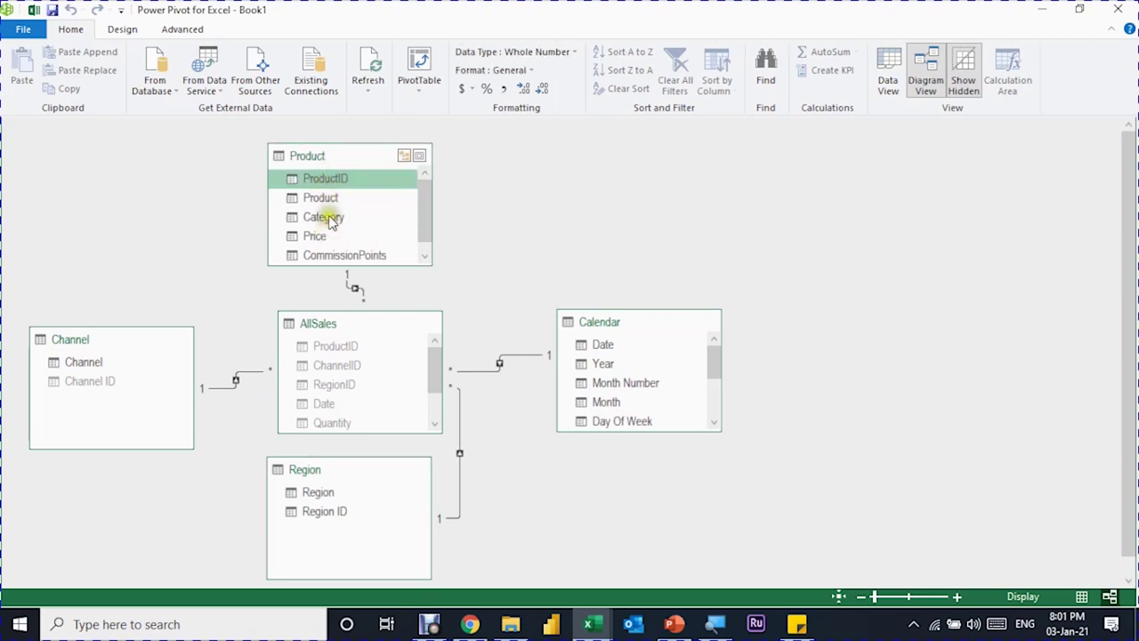
right_click(337, 179)
left_click(384, 264)
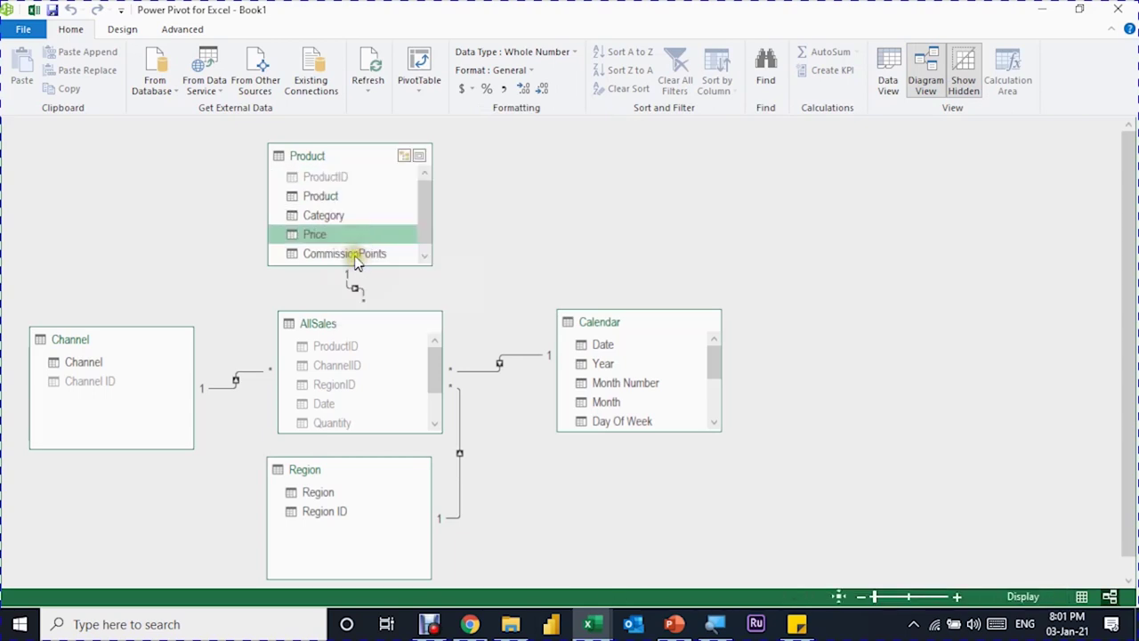
left_click(356, 255, "ctrl")
right_click(357, 255)
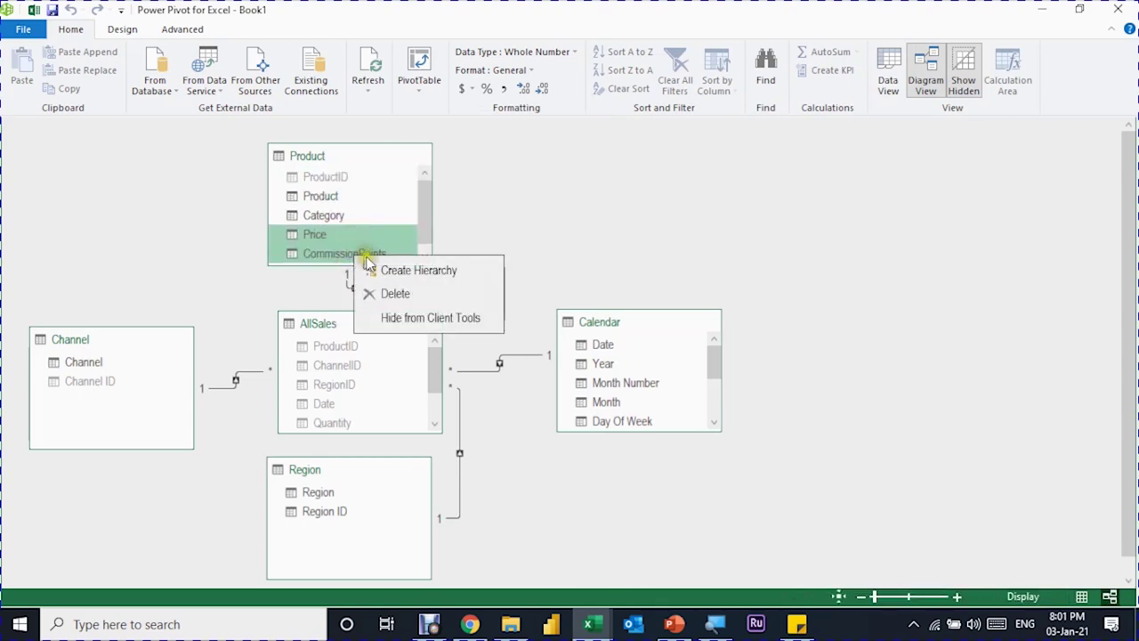
left_click(410, 326)
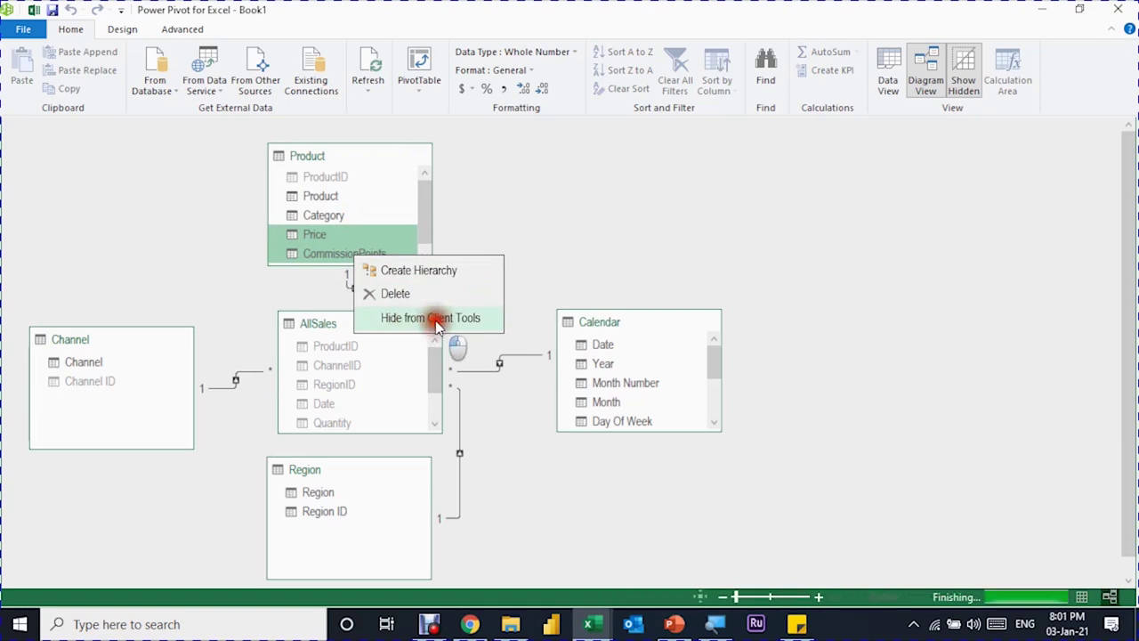
left_click_drag(712, 358, 713, 405)
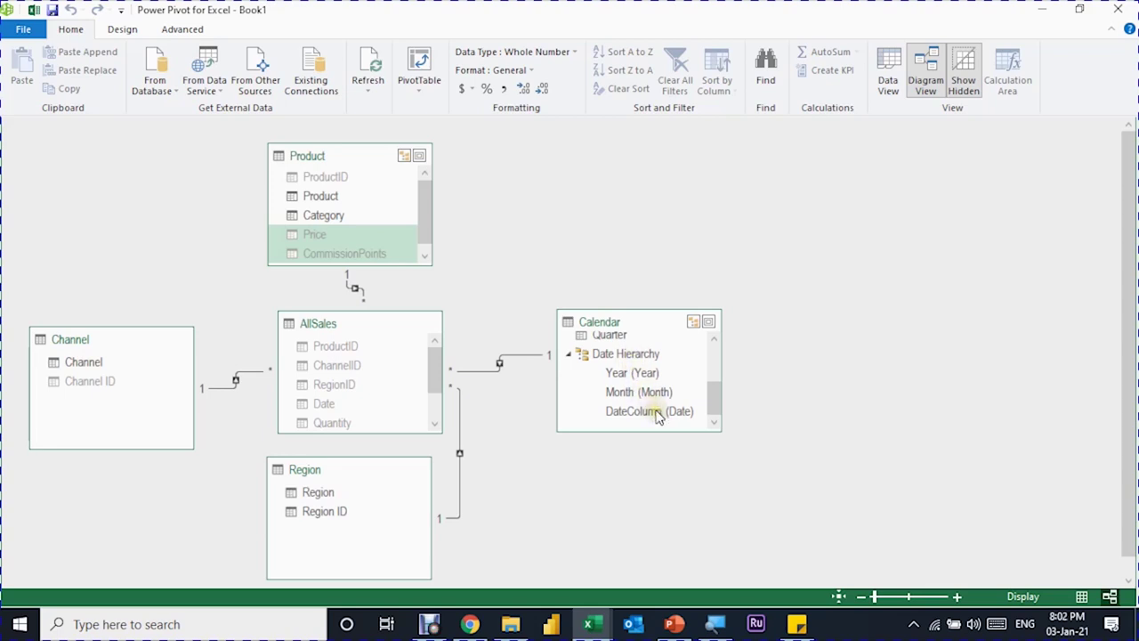
left_click_drag(714, 399, 714, 365)
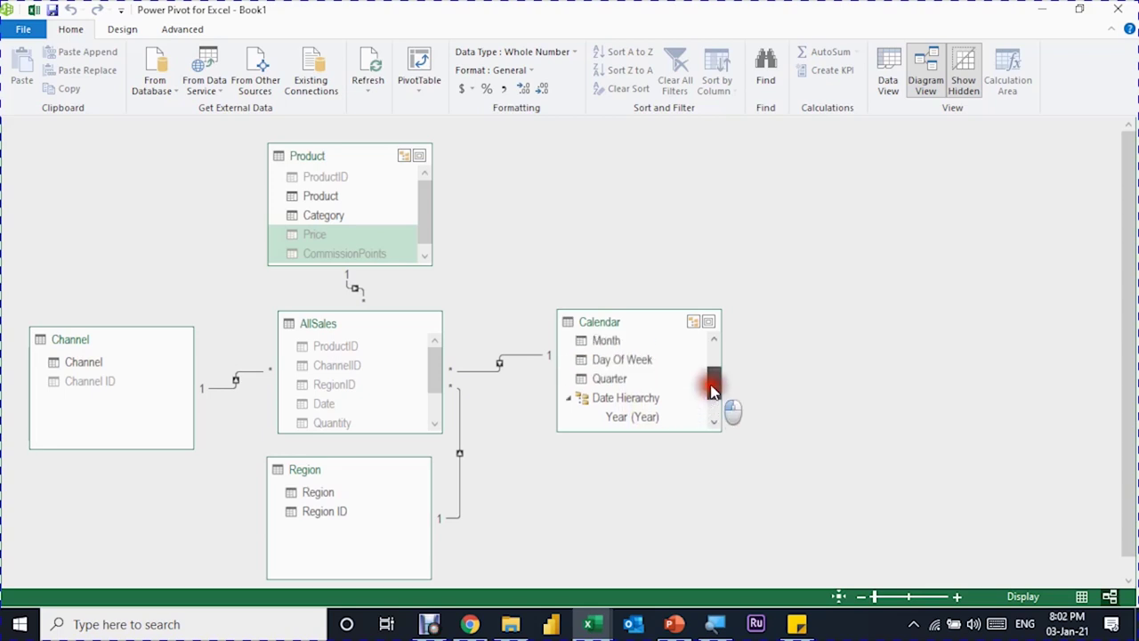
left_click(652, 381)
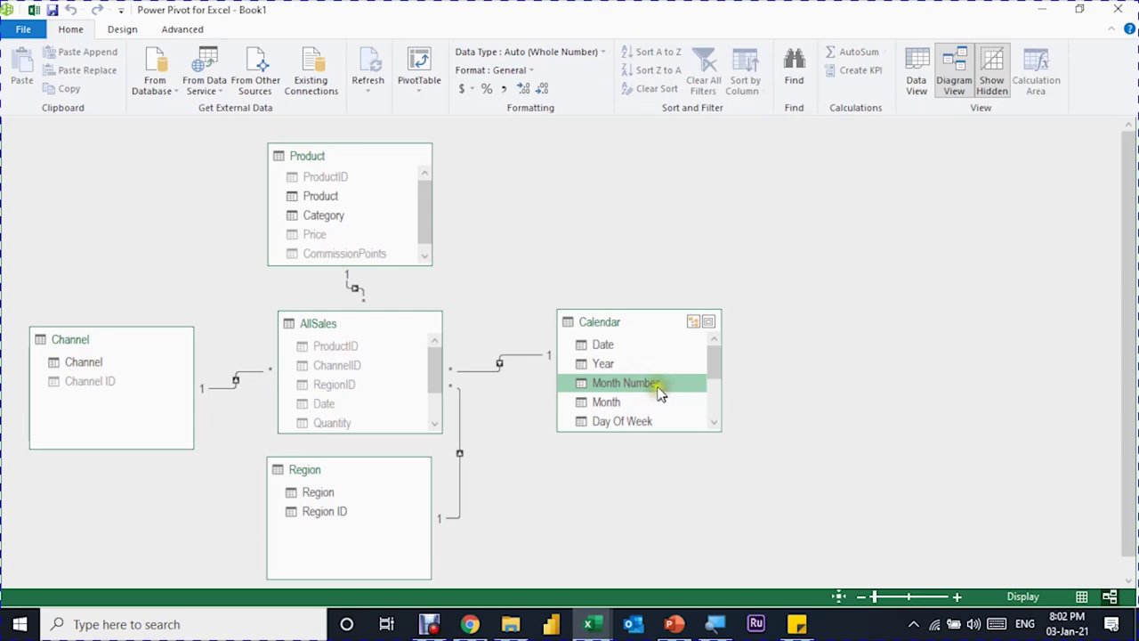
Hide Calendar's Month Number, Day Of Week and Quarter, plus Region's RegionID, from client tools
right_click(660, 391)
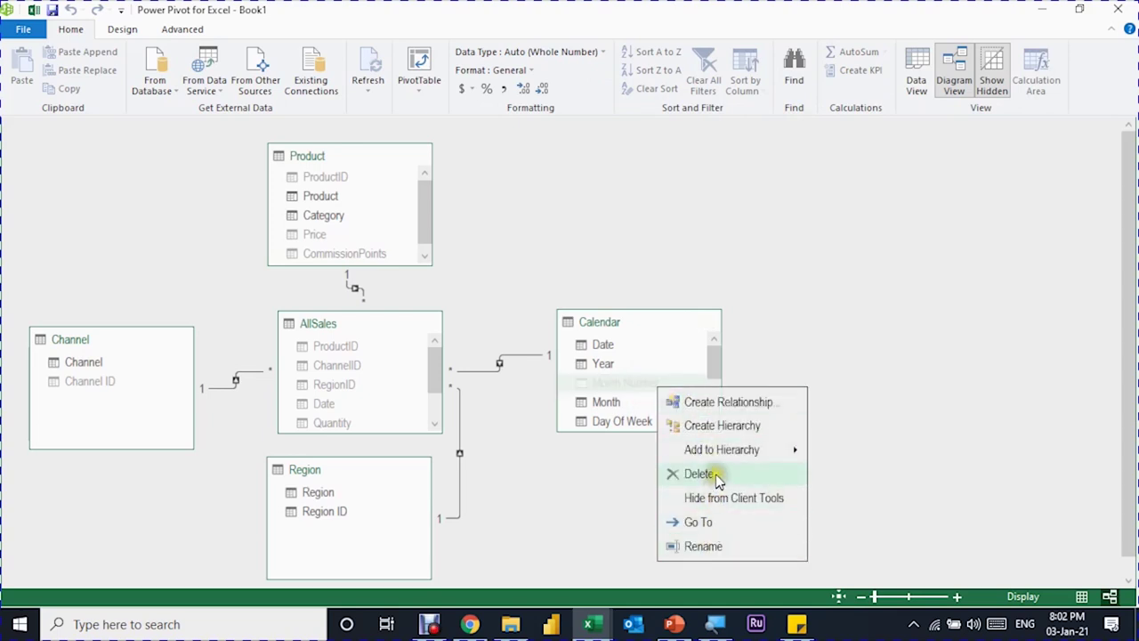
left_click(715, 502)
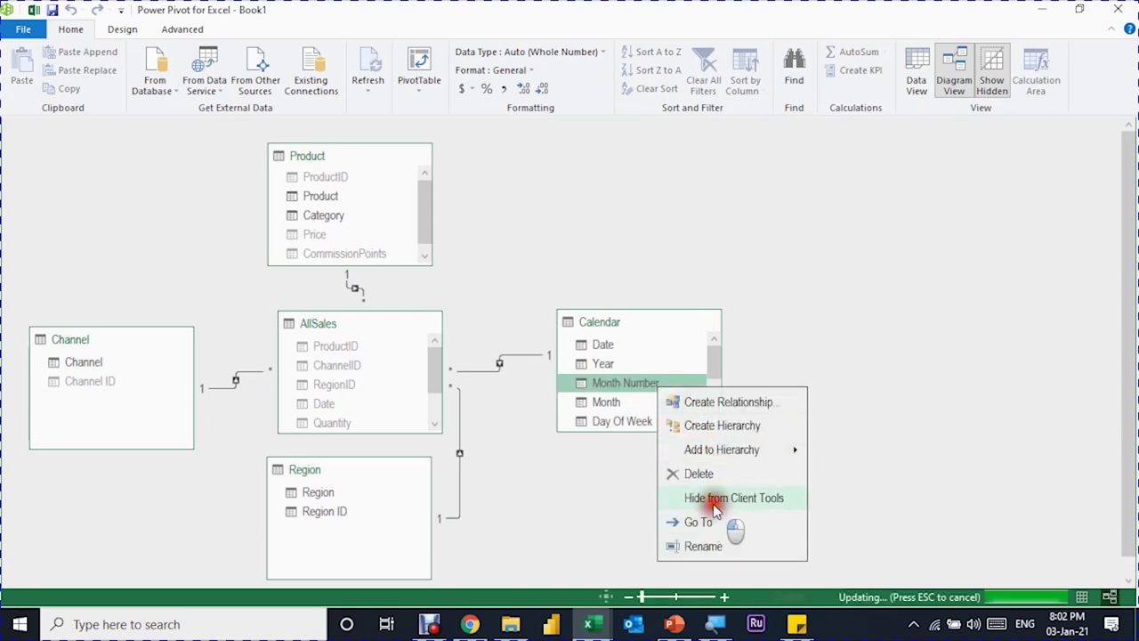
left_click_drag(714, 370, 714, 378)
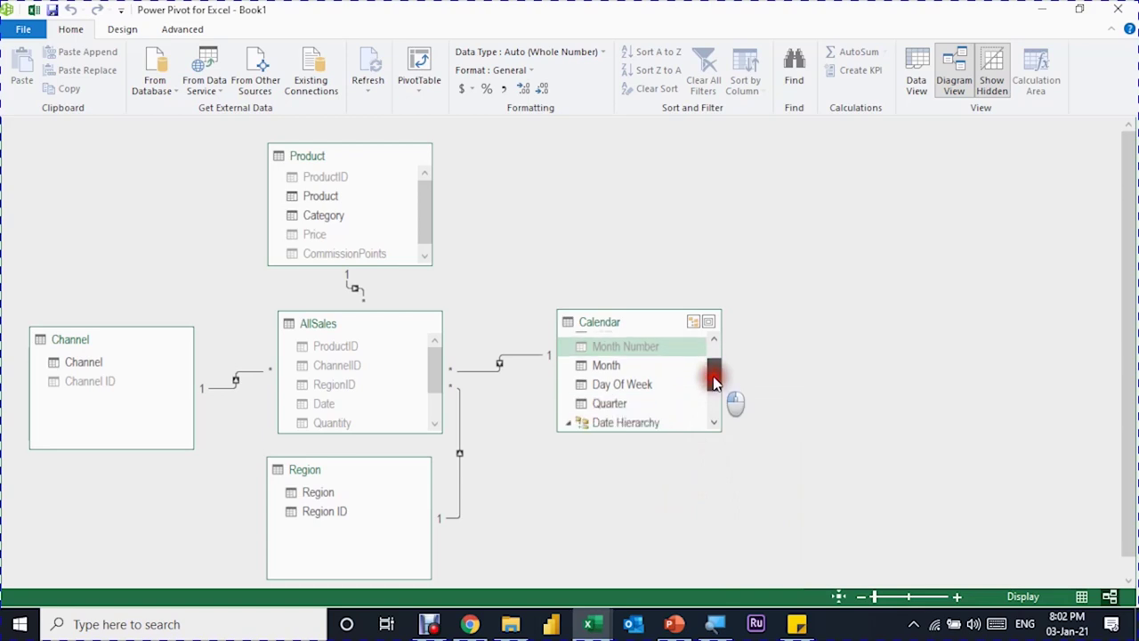
left_click(641, 386)
right_click(641, 388)
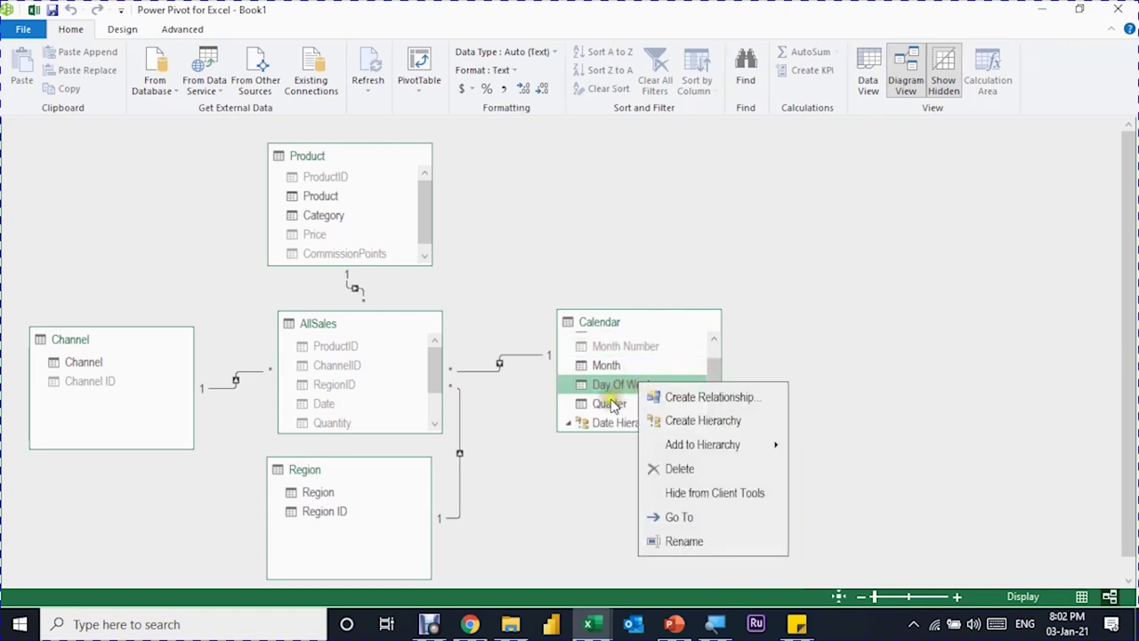
left_click(612, 406, "ctrl")
right_click(616, 404)
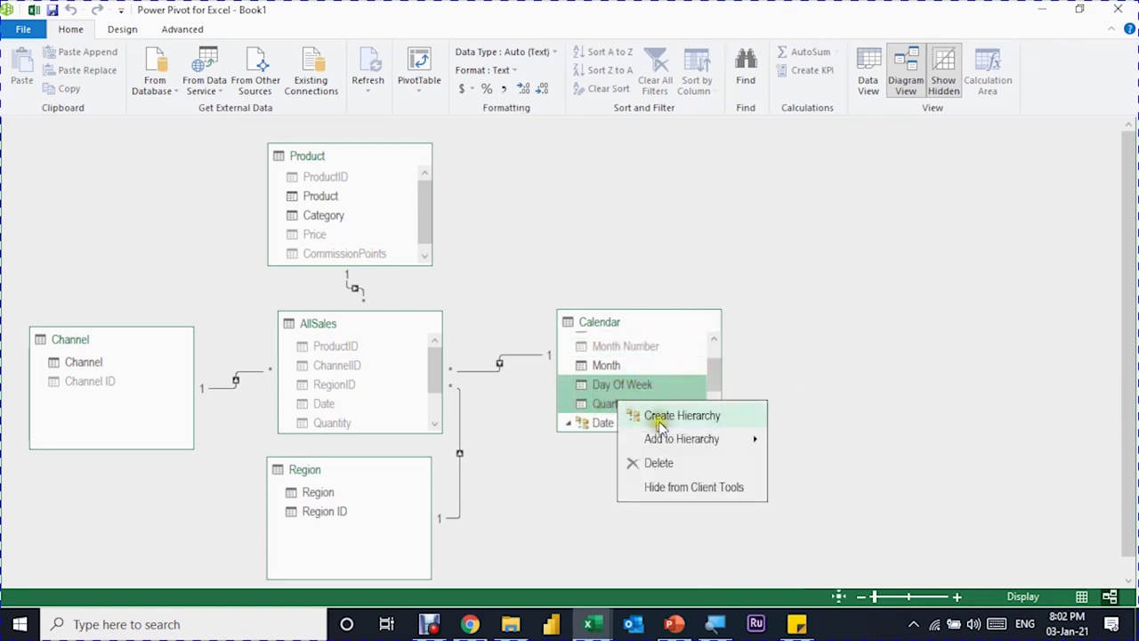
left_click(687, 491)
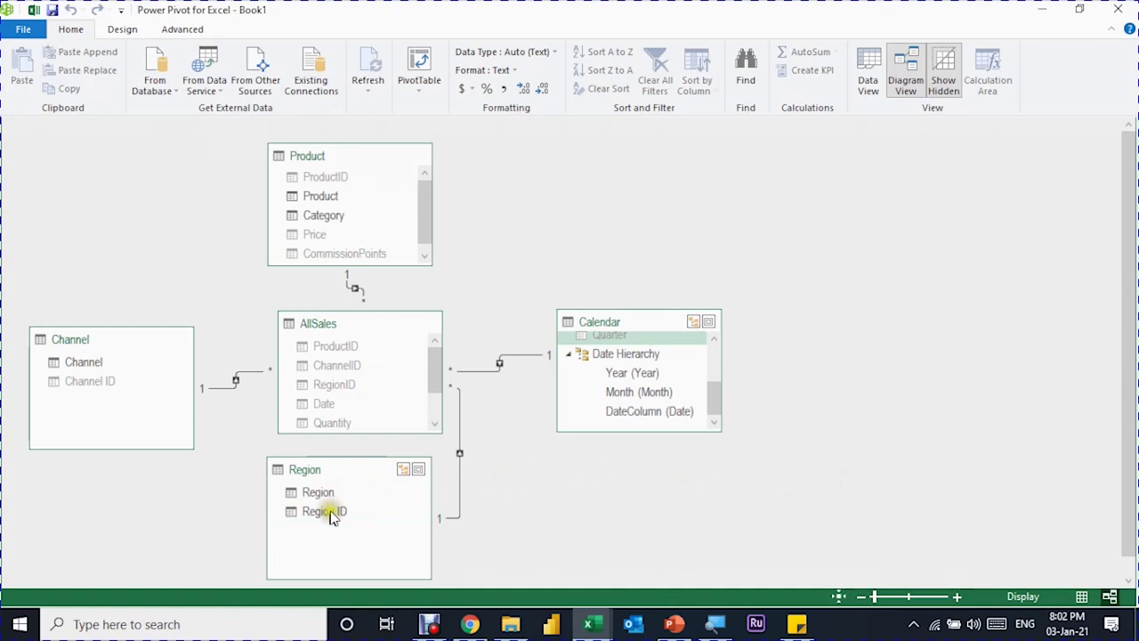
left_click(331, 516)
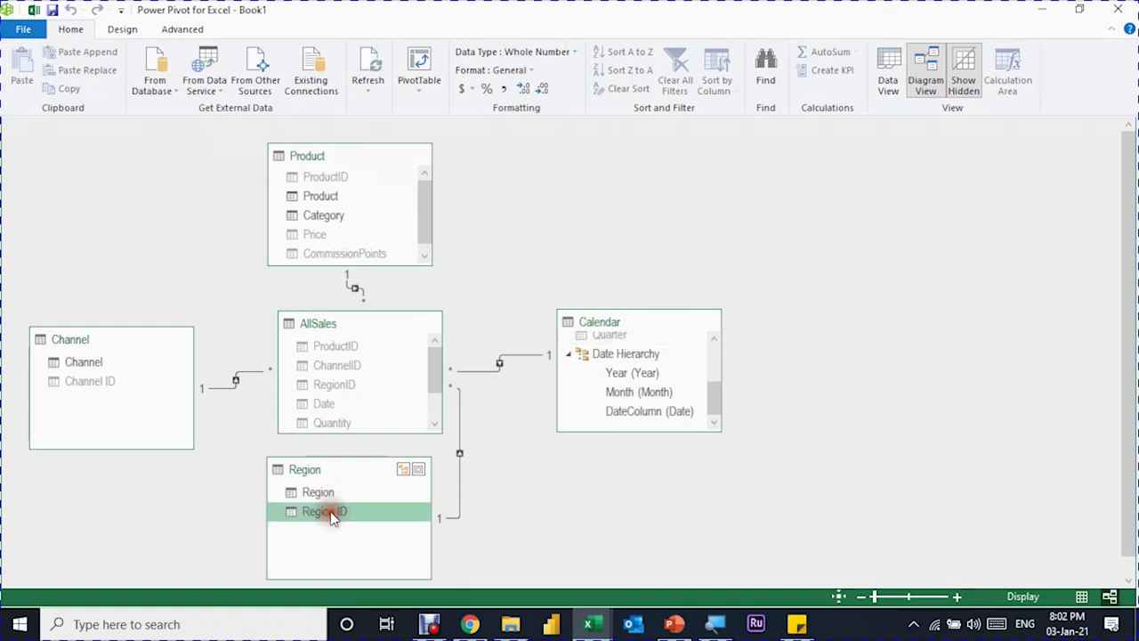
right_click(332, 517)
left_click(376, 455)
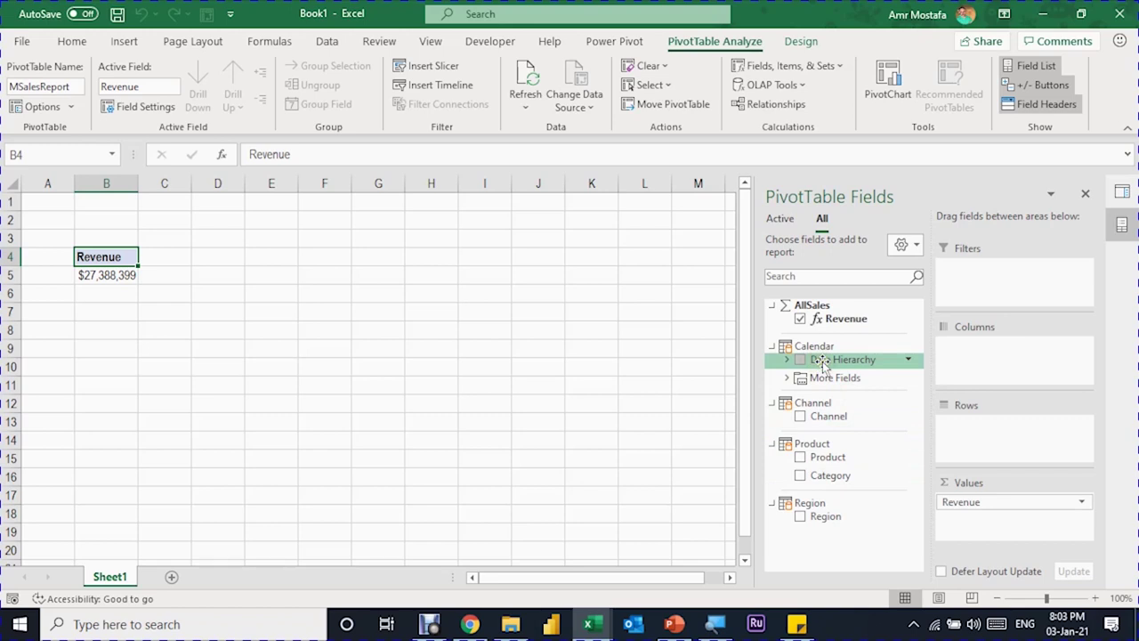
Try the Date Hierarchy in the pivot rows, then replace it with Month to list revenue by month
left_click_drag(824, 367, 1001, 437)
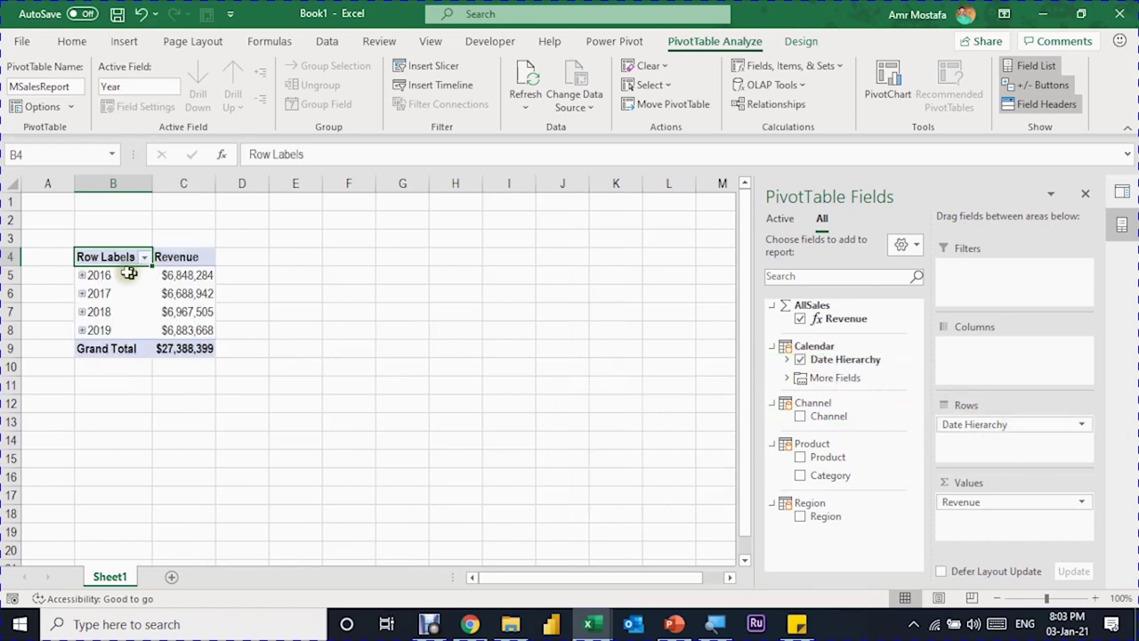
left_click(83, 276)
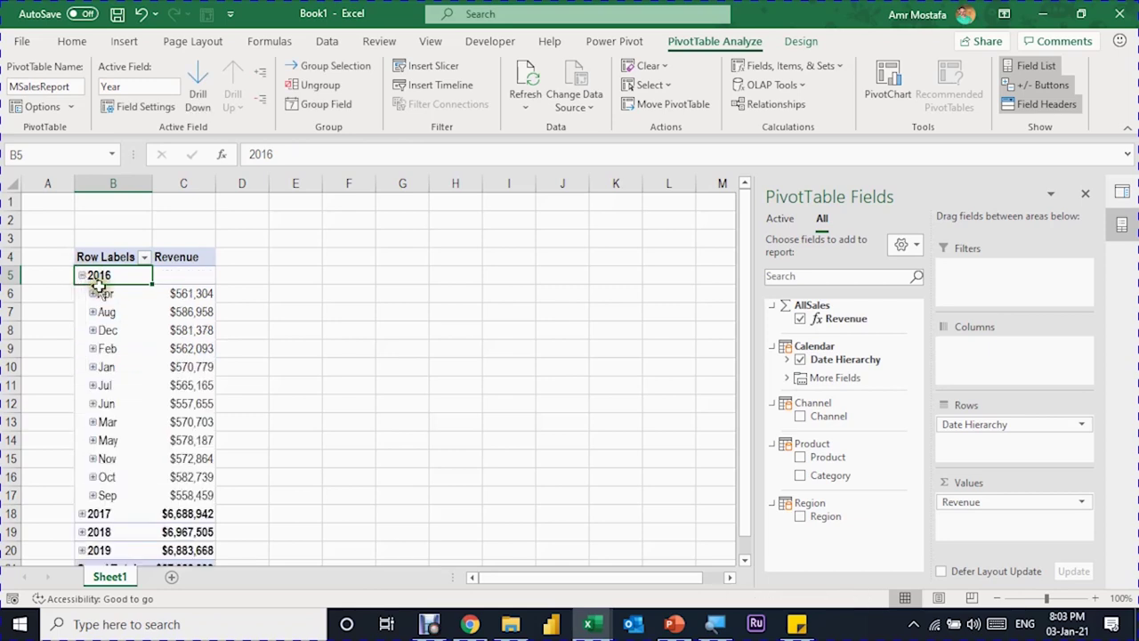
left_click(81, 276)
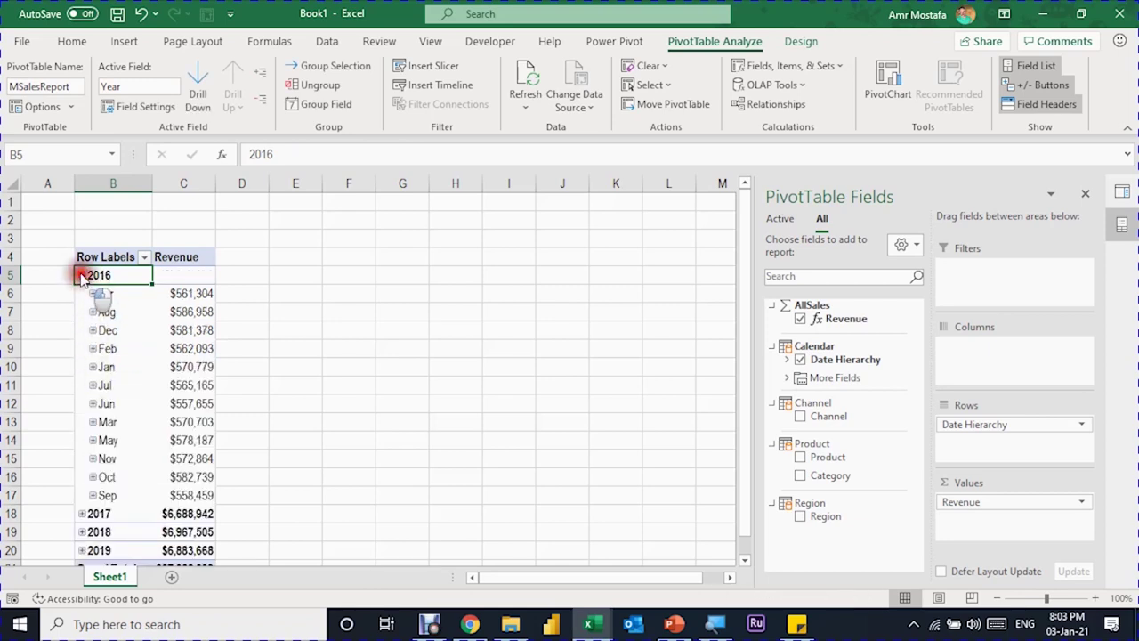
left_click_drag(978, 430, 636, 412)
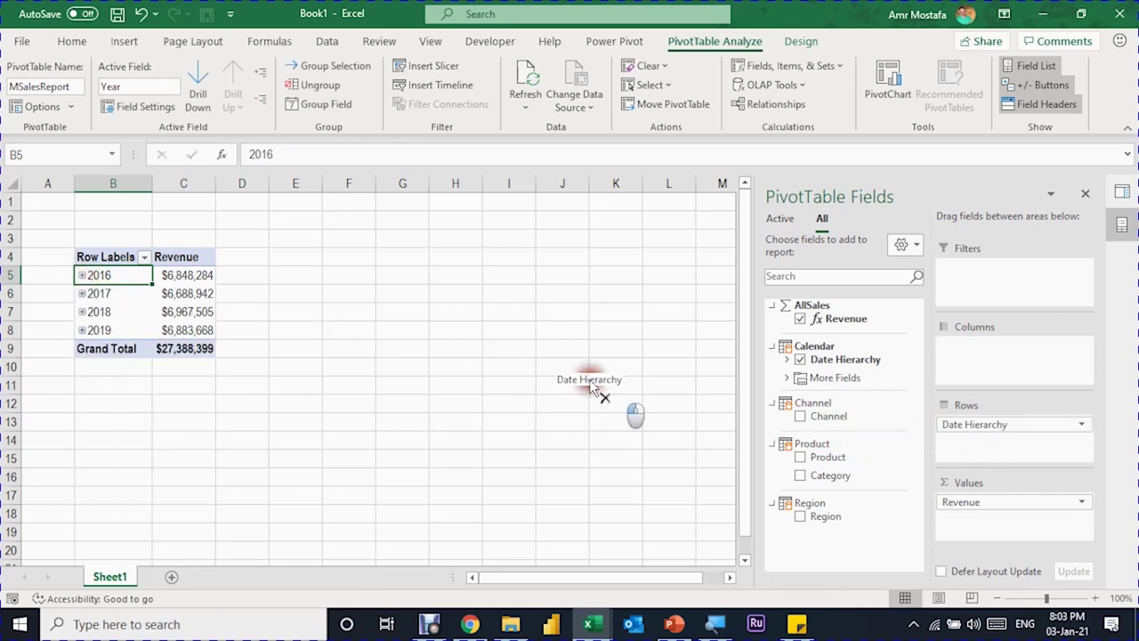
left_click(788, 378)
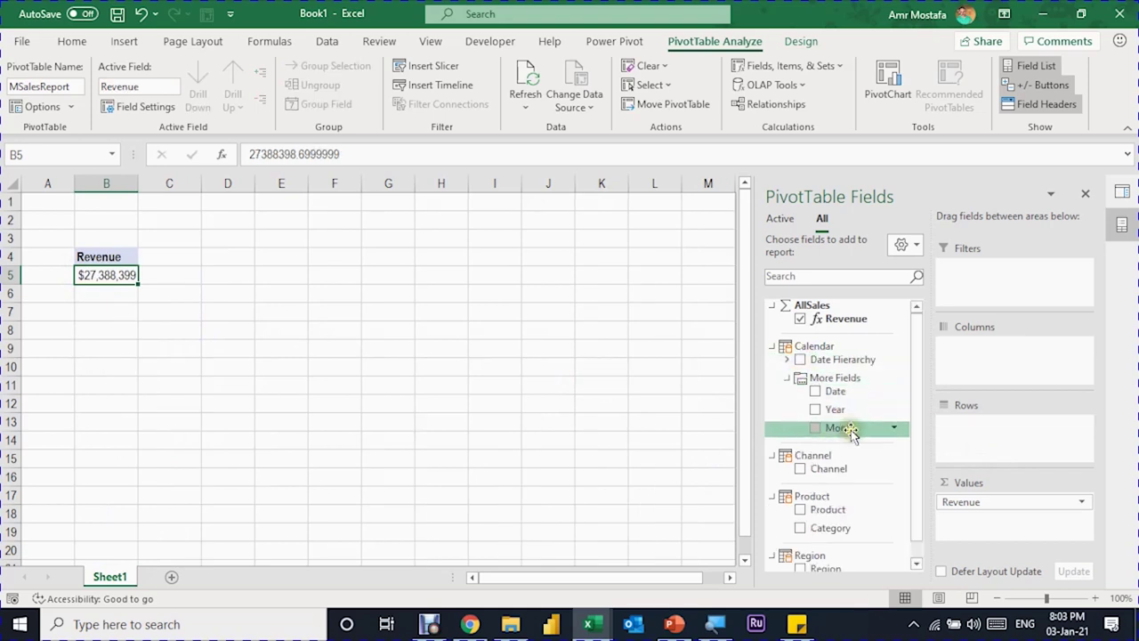
left_click_drag(841, 428, 1024, 436)
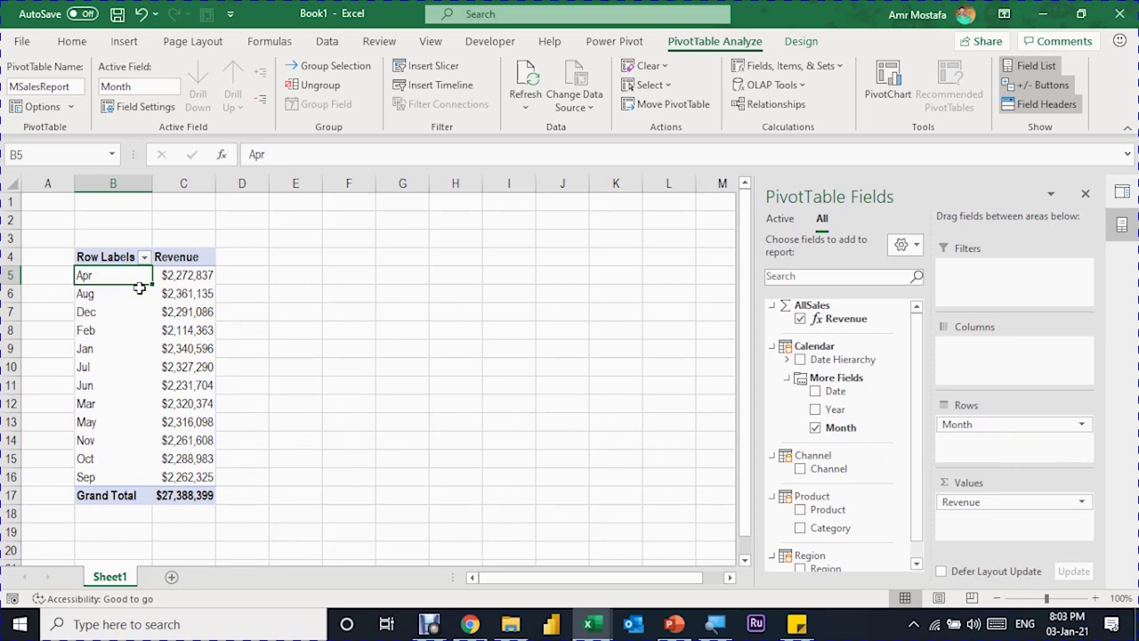
Check the alphabetical month order (Jan, Aug, Dec) and select the Calendar table in the model diagram
left_click(105, 348)
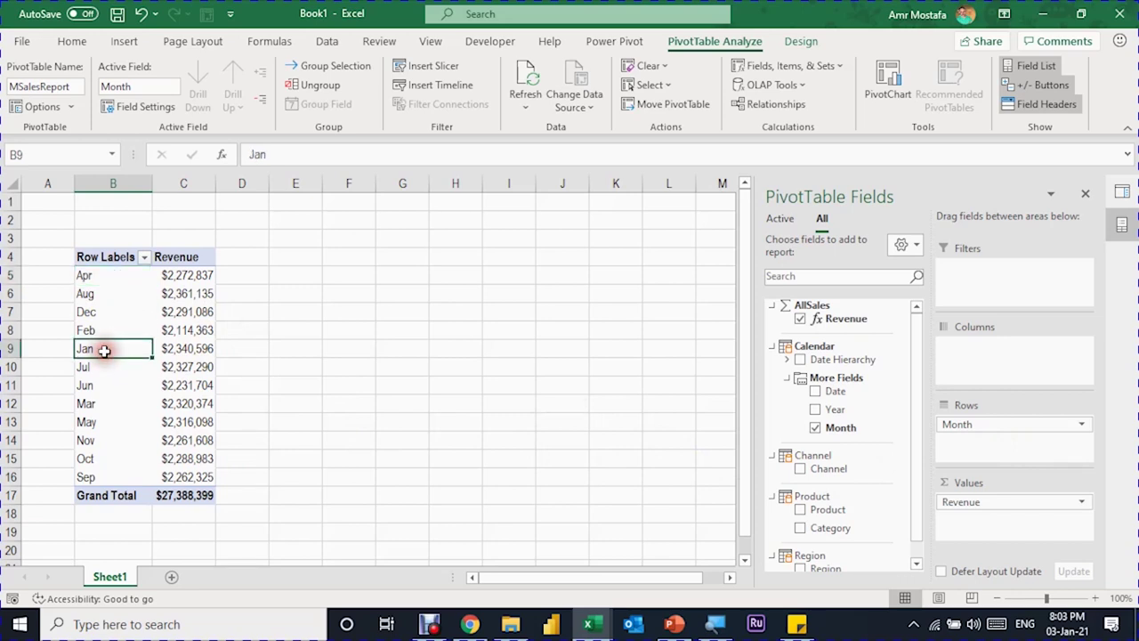
left_click(106, 275)
left_click(96, 294)
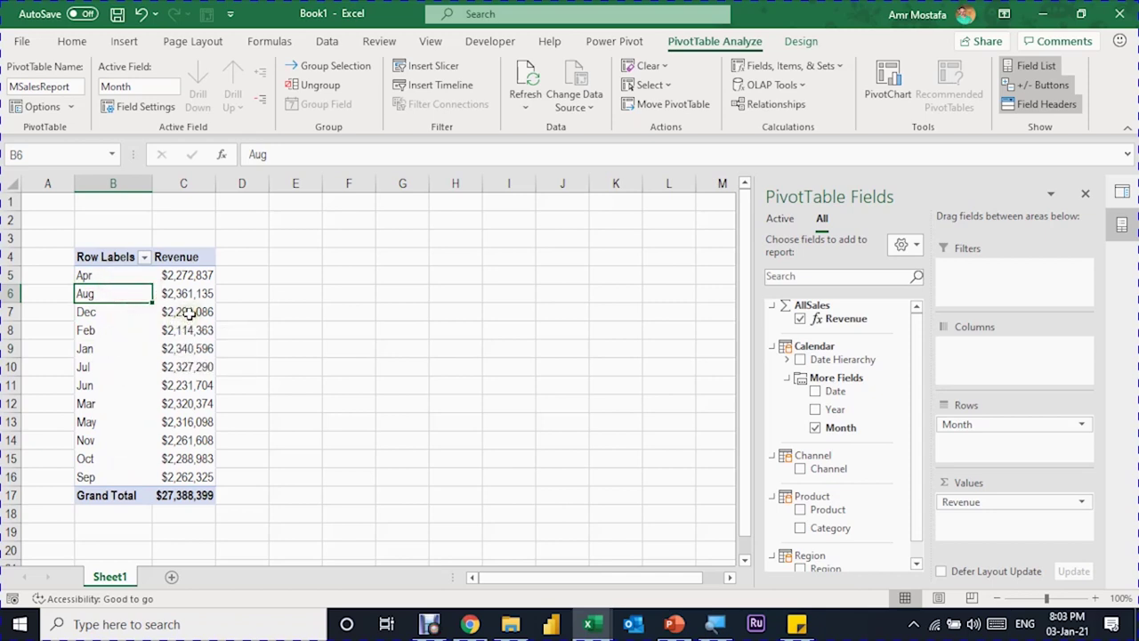
left_click(183, 313)
mouse_move(187, 348)
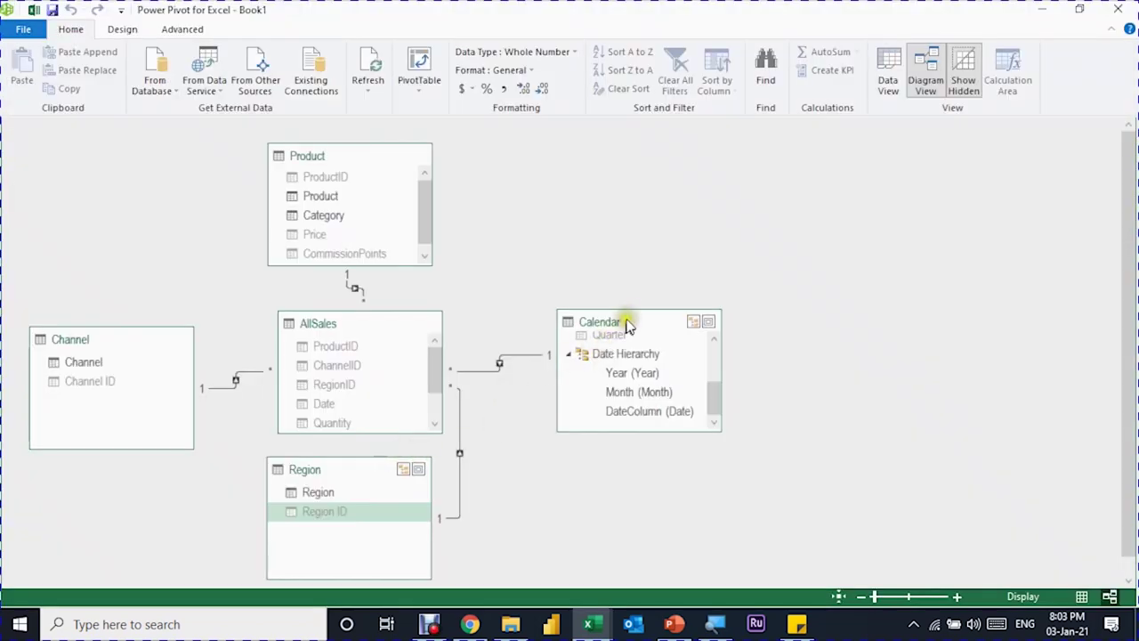
left_click(629, 324)
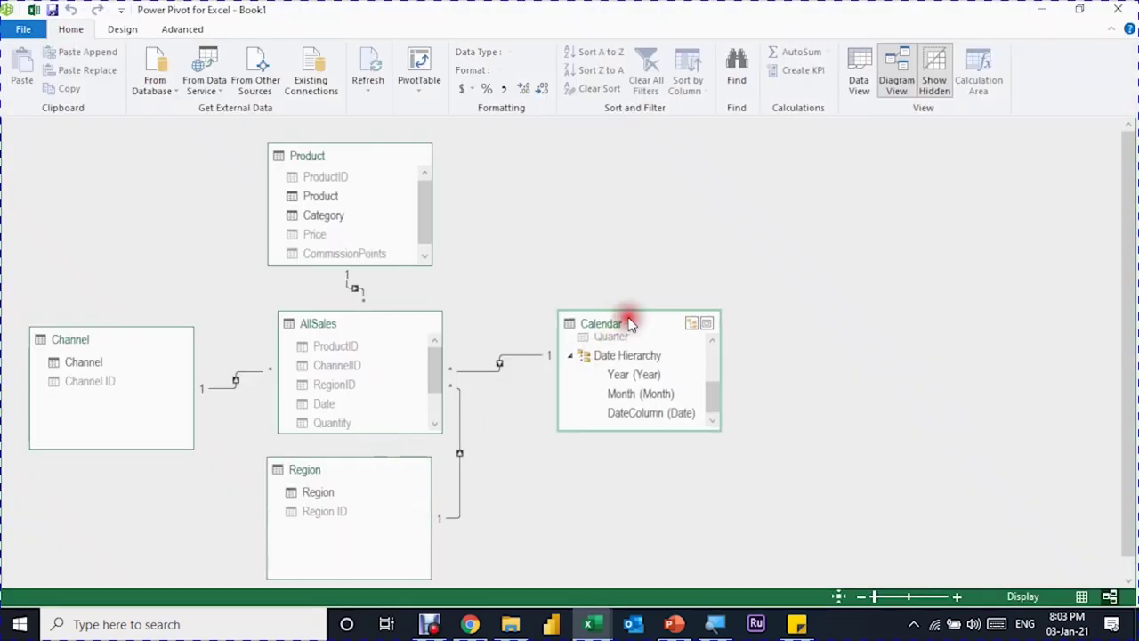
Show the Calendar table's data and inspect its Month and Month Number columns
left_click(1083, 596)
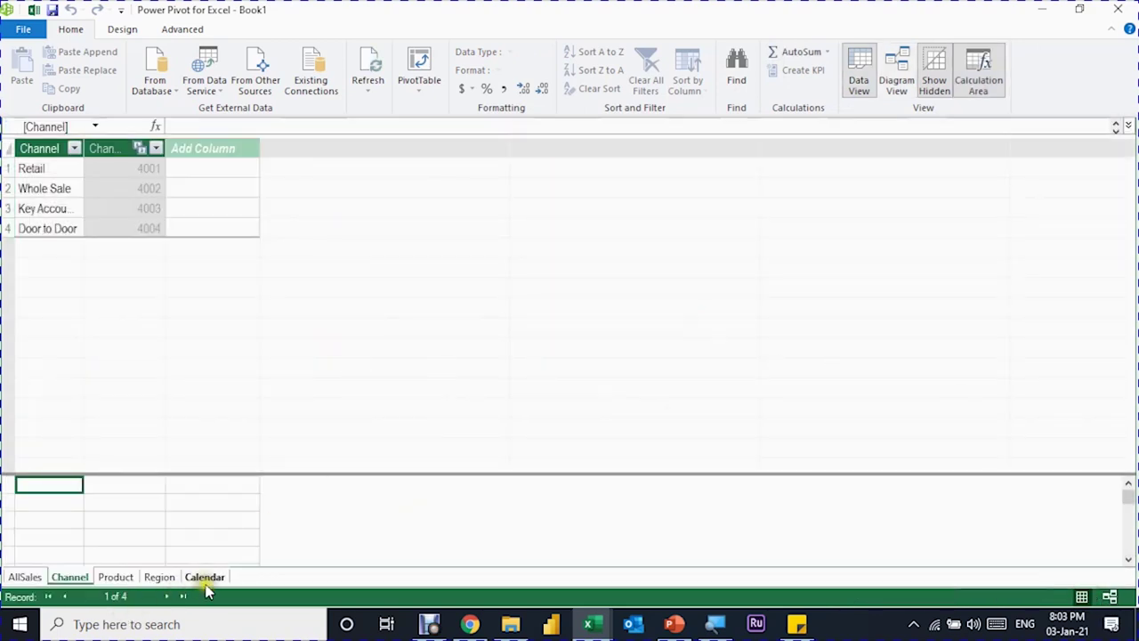
left_click(205, 576)
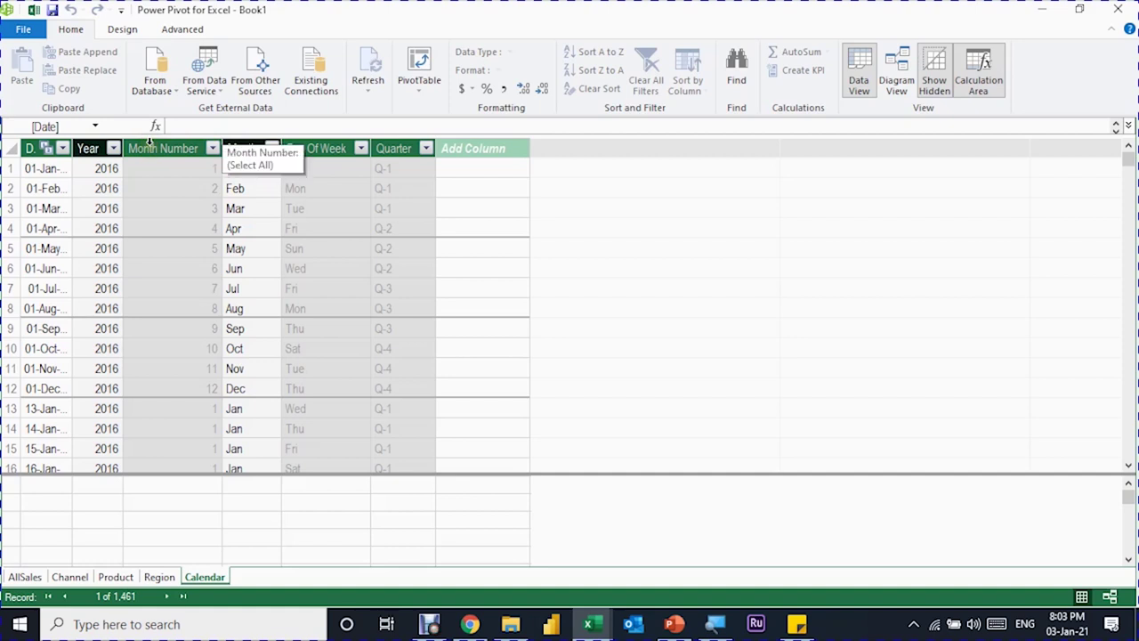
left_click(241, 148)
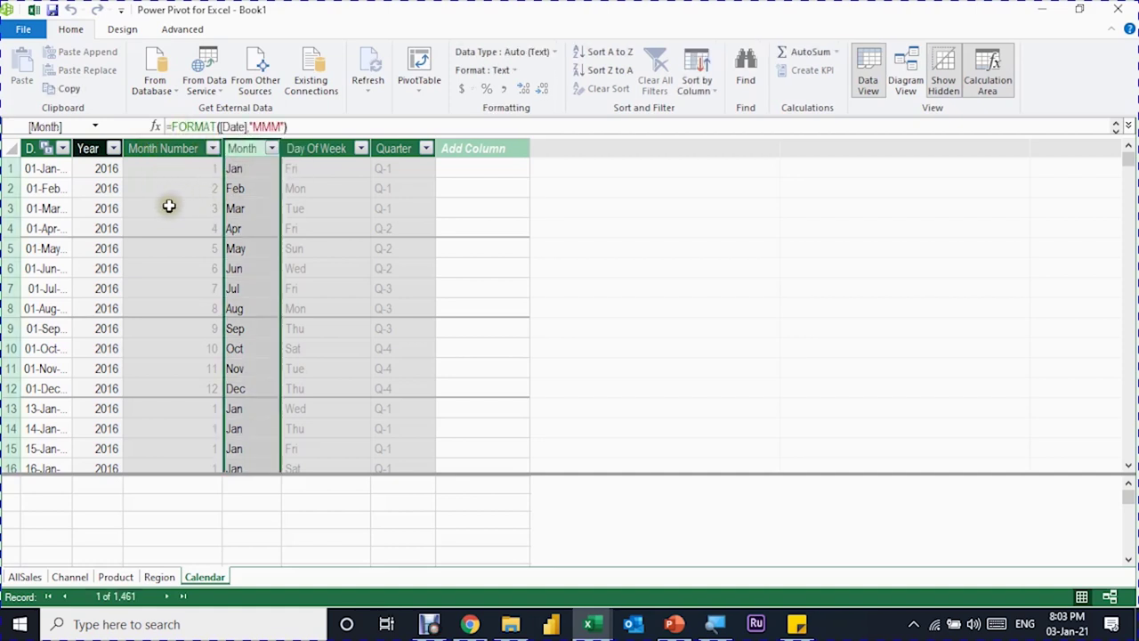
left_click(166, 176)
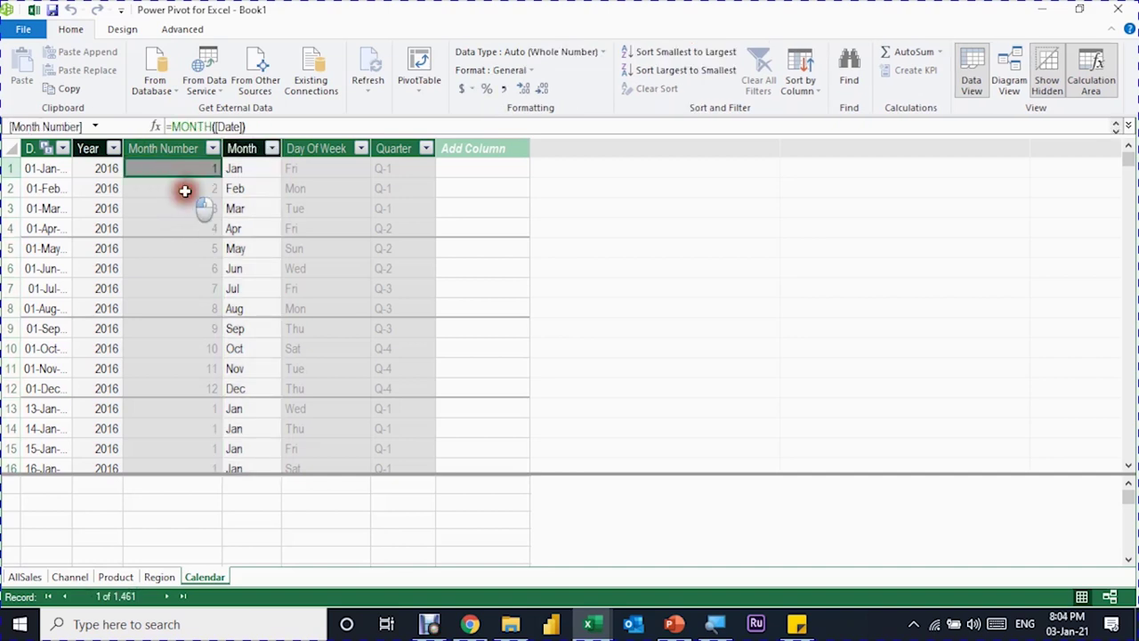
left_click(186, 188)
left_click(196, 210)
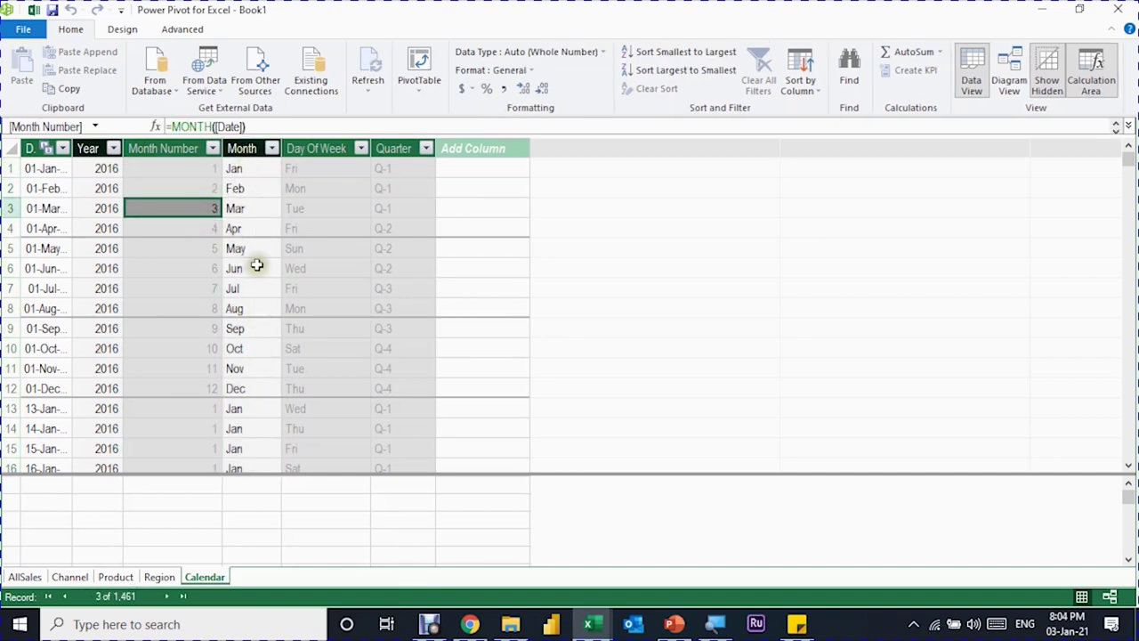
Set the Month column to sort by Month Number
left_click(249, 144)
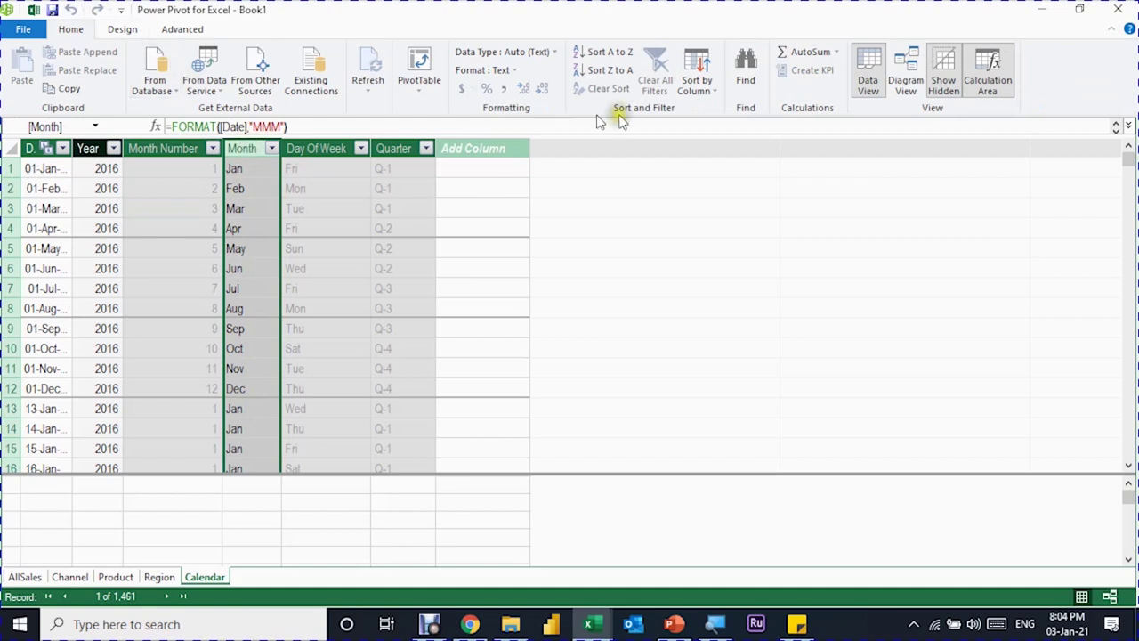
left_click(702, 97)
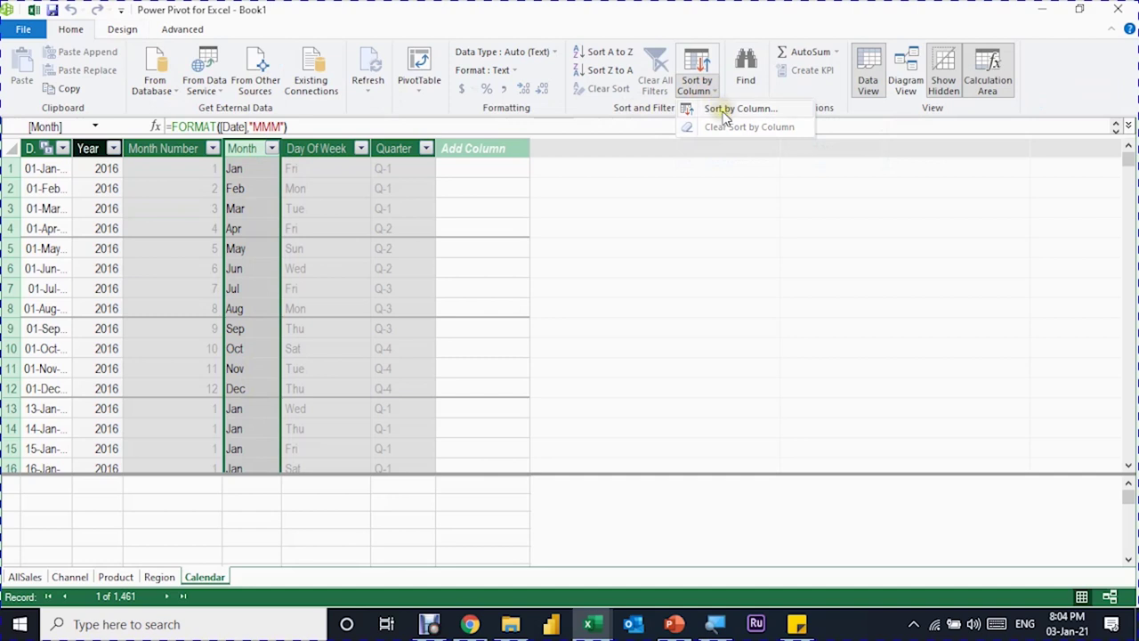
left_click(725, 108)
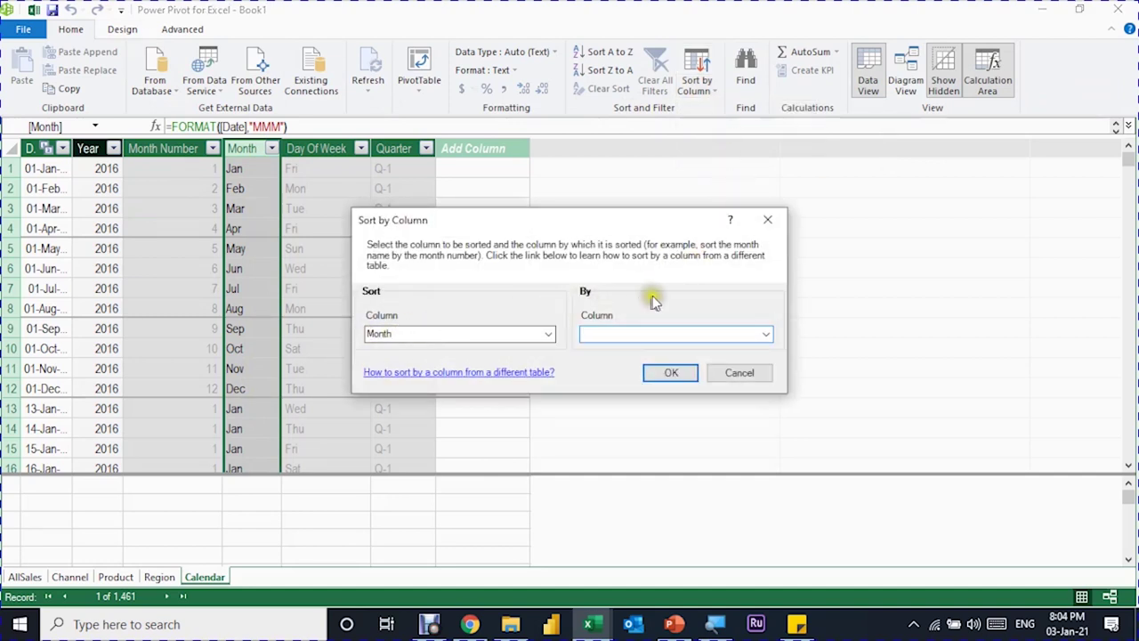
left_click(765, 333)
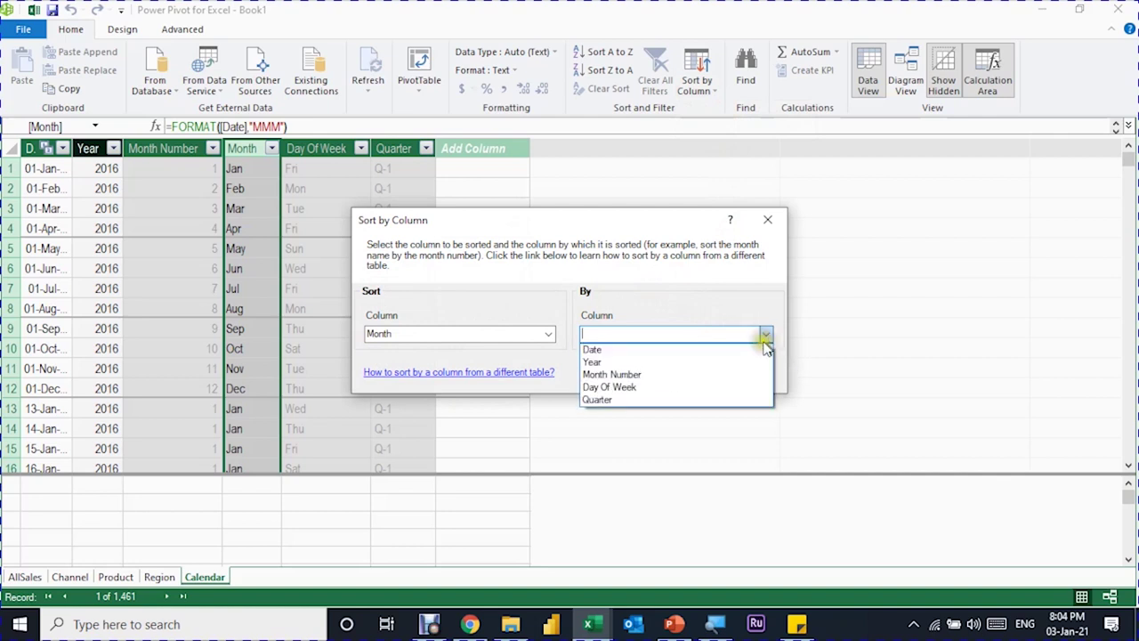
left_click(721, 374)
left_click(663, 374)
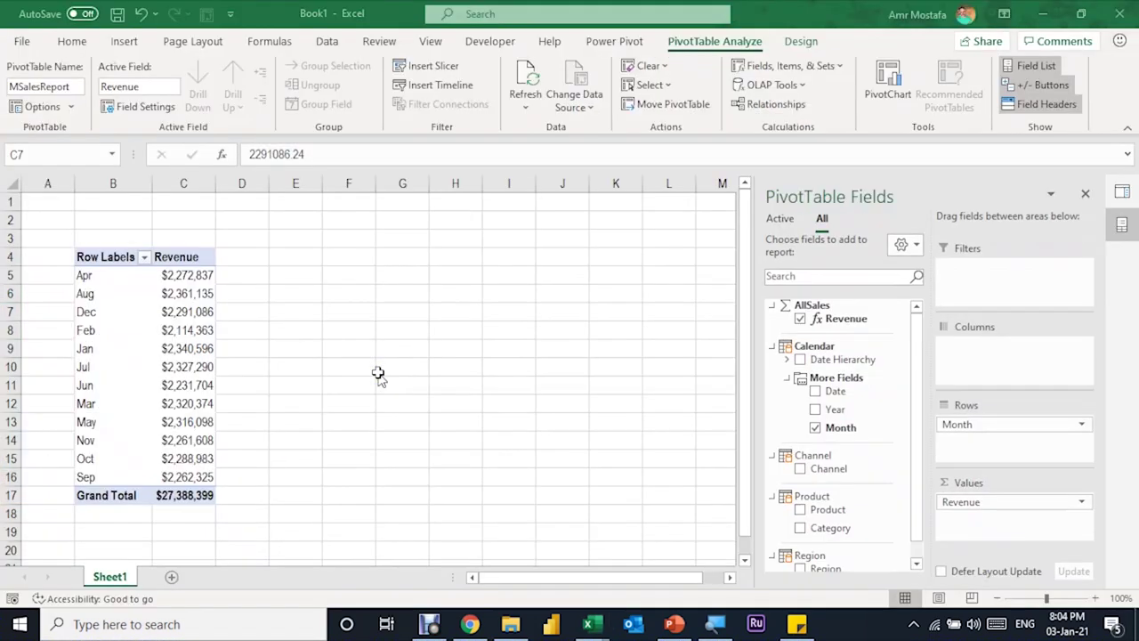
Add the Year field as a slicer for the Jan–Dec PivotTable
left_click(104, 279)
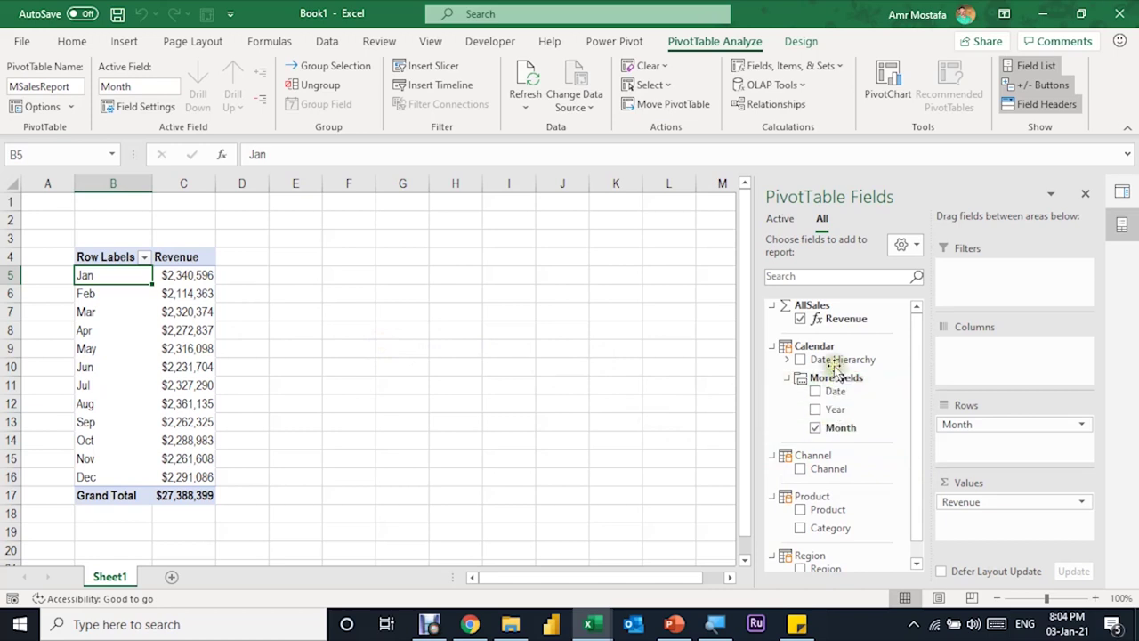
right_click(835, 409)
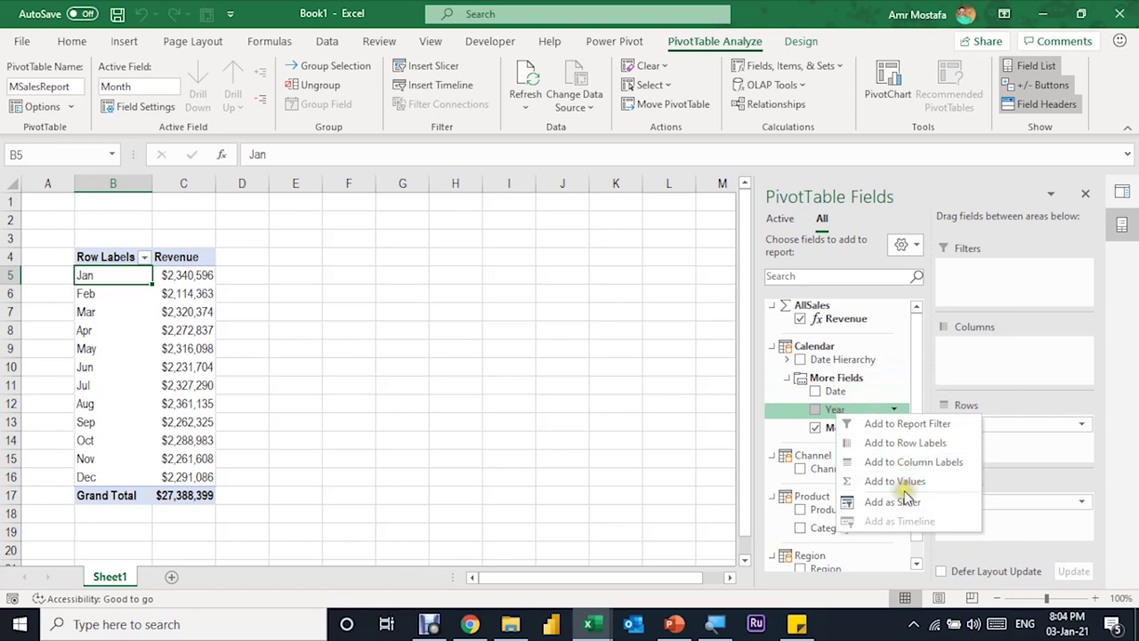
left_click(906, 504)
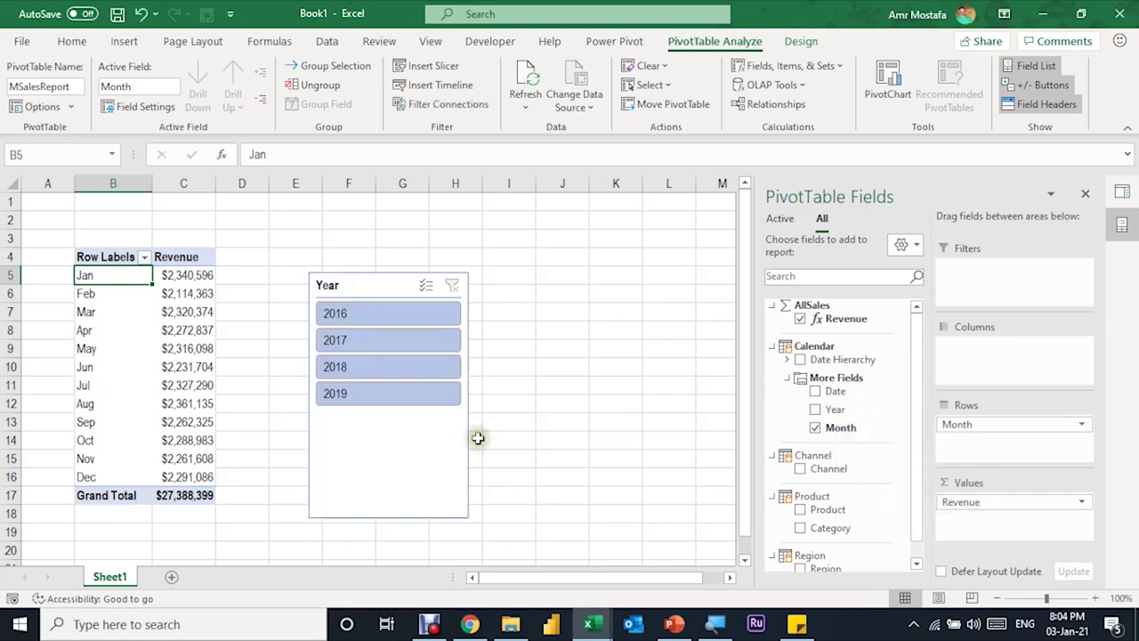
Give the Year slicer 4 button columns, widen and shorten it, and move it near A1
left_click(396, 283)
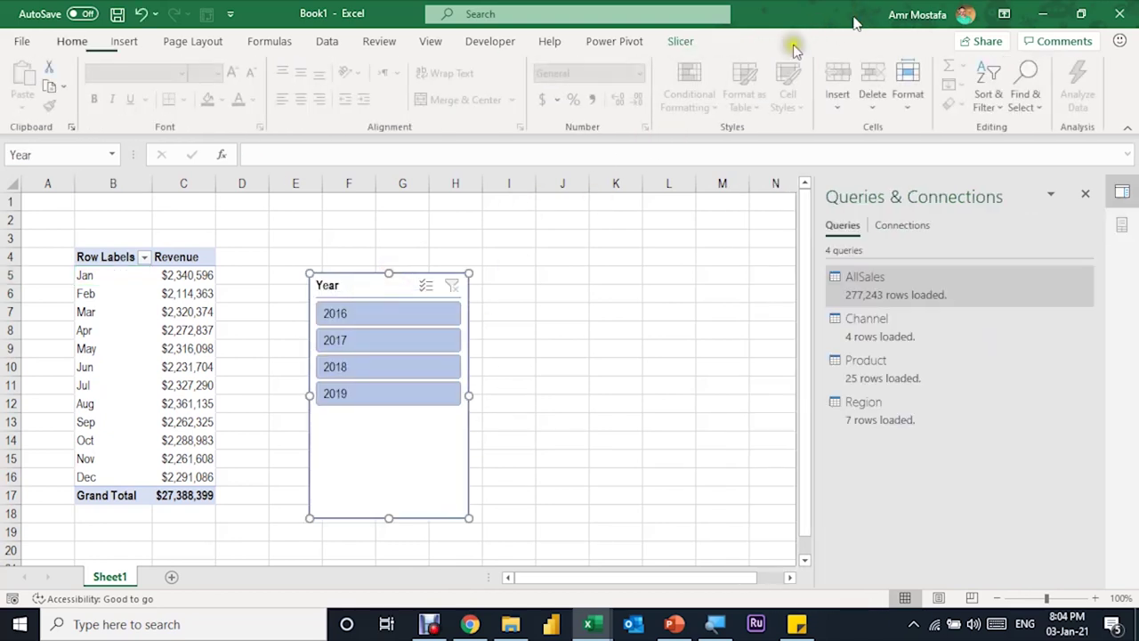
left_click(685, 40)
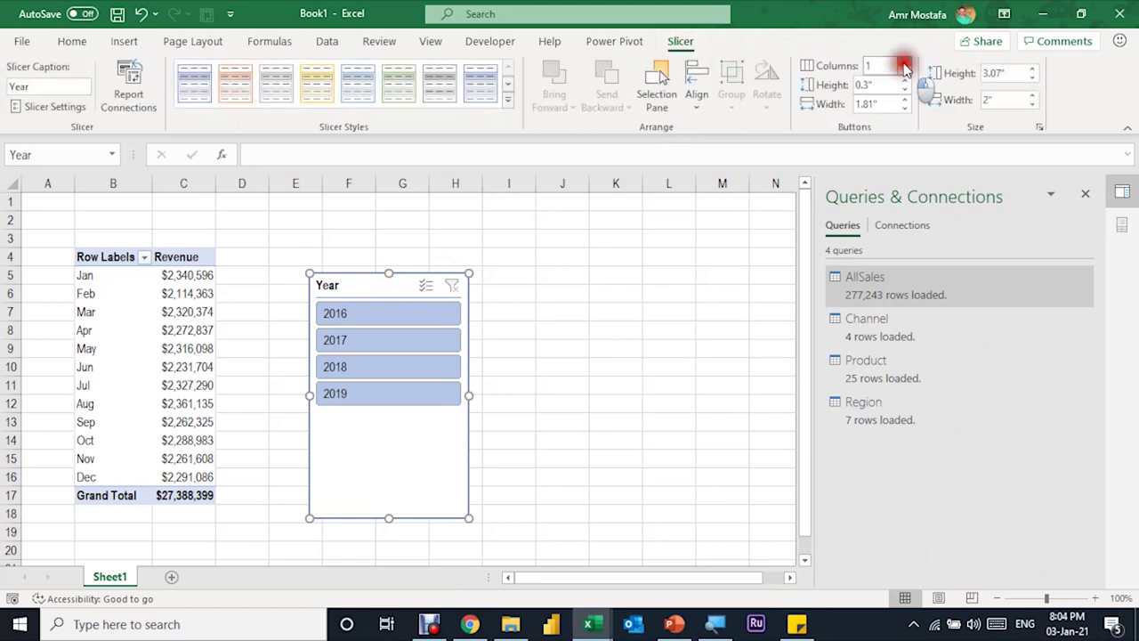
left_click(905, 62)
left_click(904, 62)
left_click(905, 62)
left_click_drag(469, 396, 578, 395)
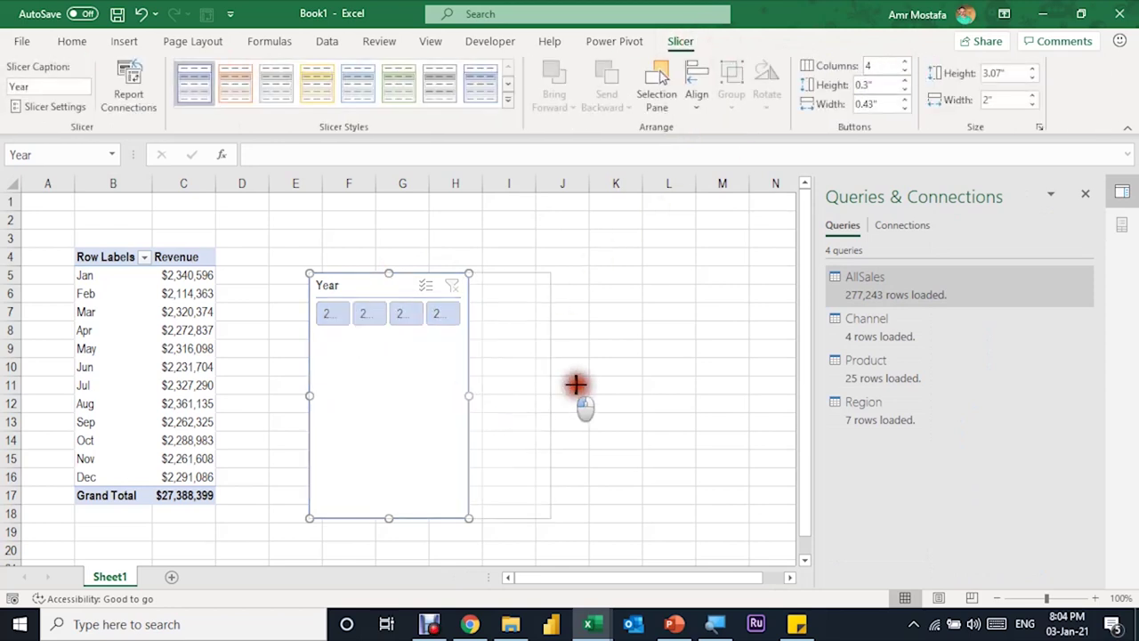
left_click_drag(442, 518, 439, 347)
left_click_drag(338, 345, 51, 264)
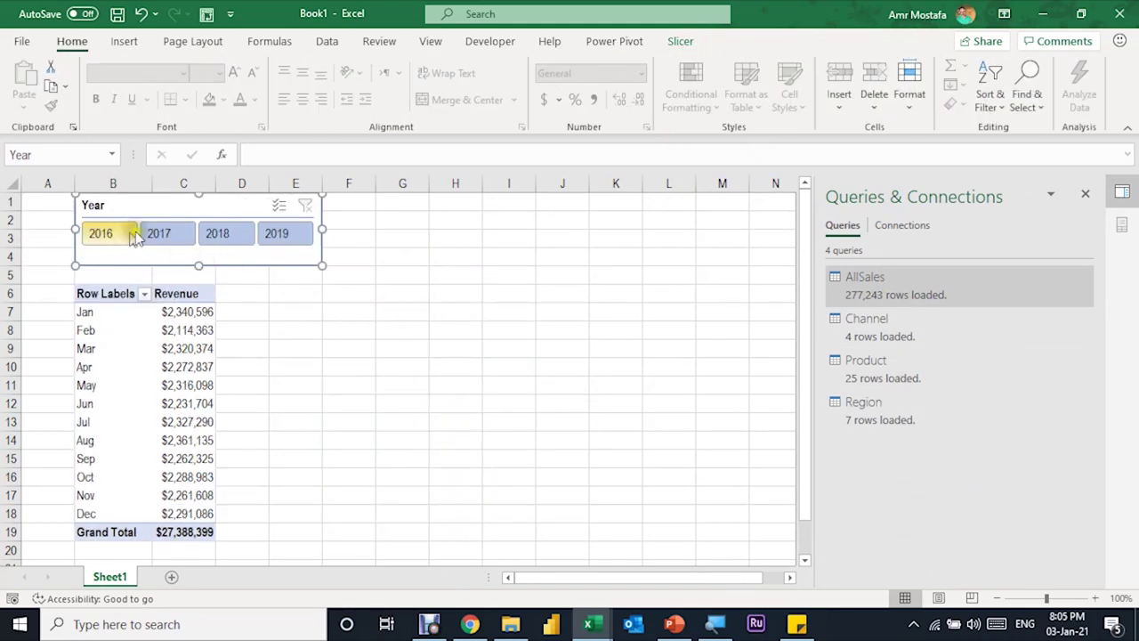
Step the Year slicer through 2016, 2017 and 2018, ending on 2019, then select February's revenue
left_click(104, 240)
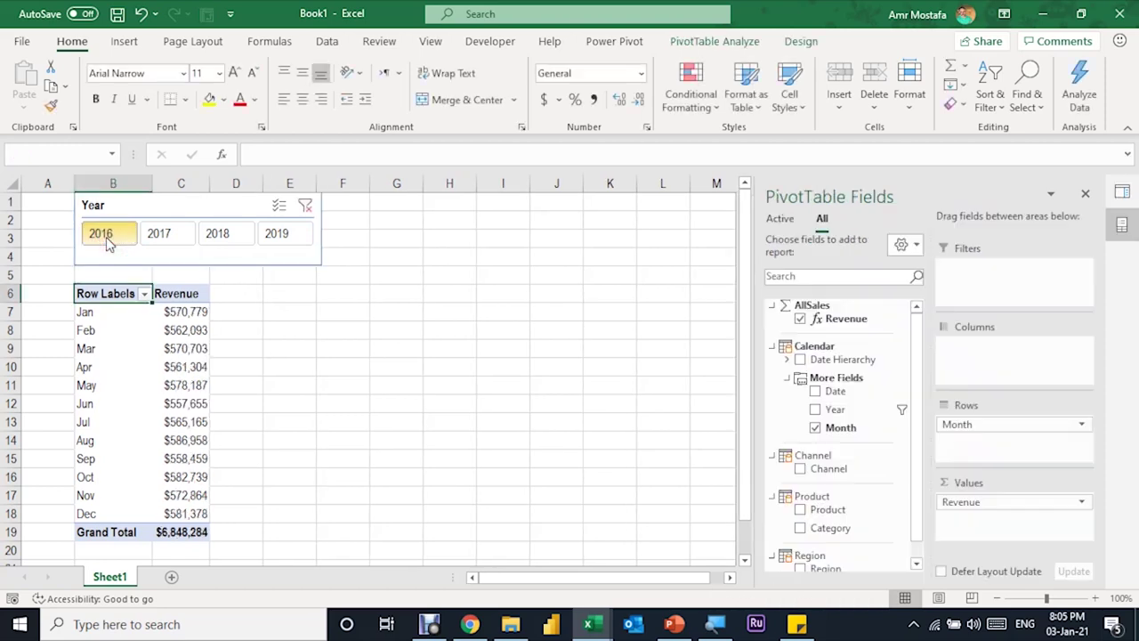
left_click(158, 234)
left_click(214, 235)
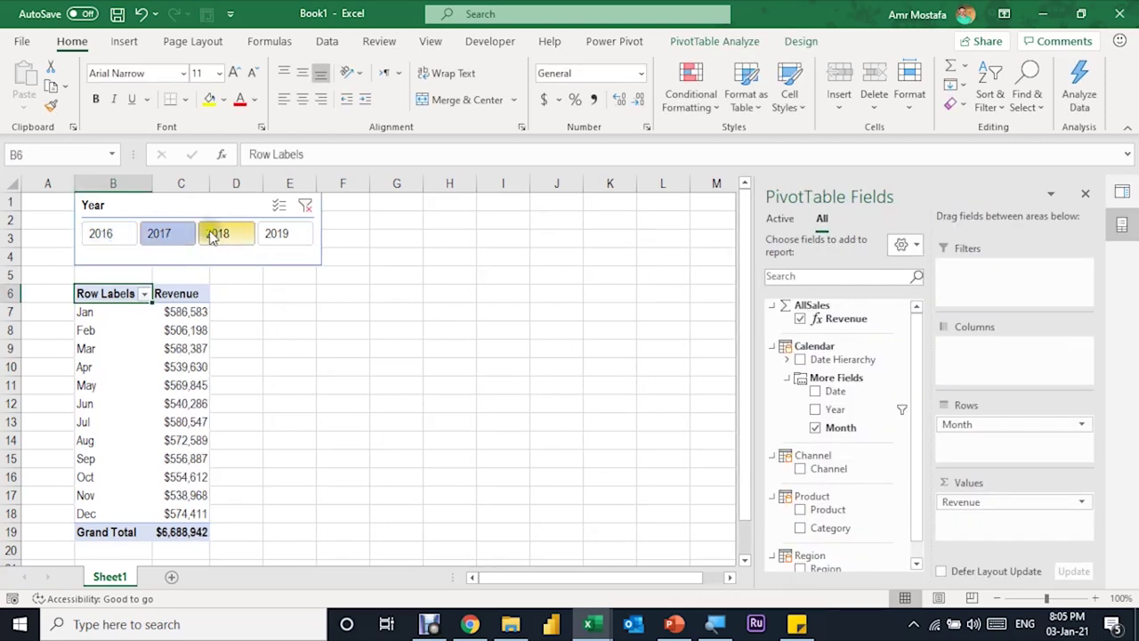
left_click(276, 234)
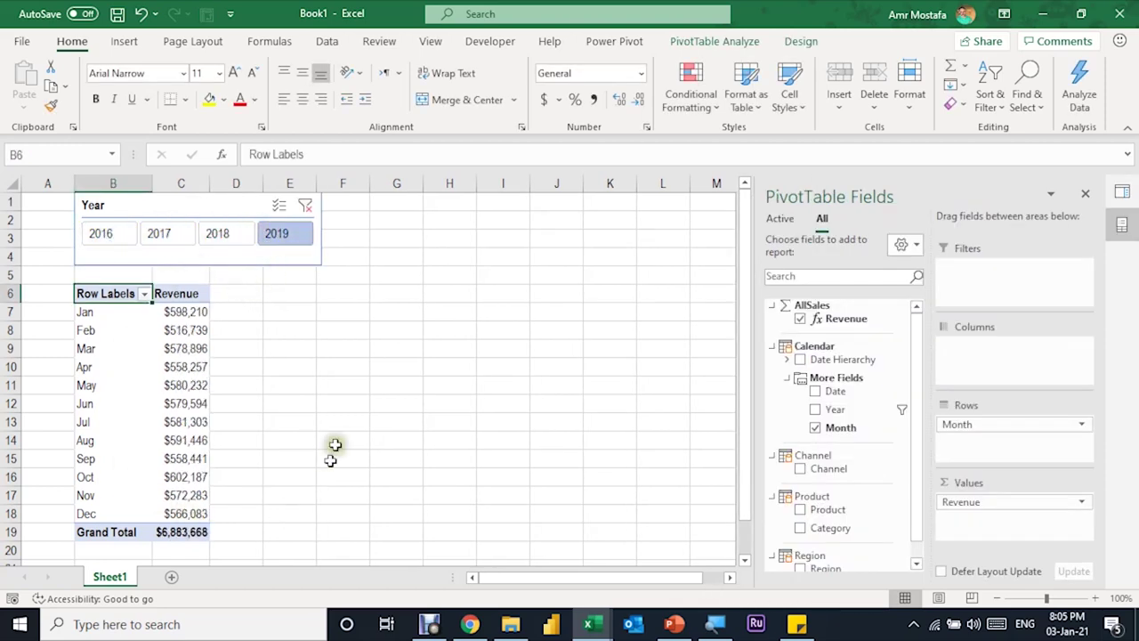
key("Right")
key("Down")
key("Down")
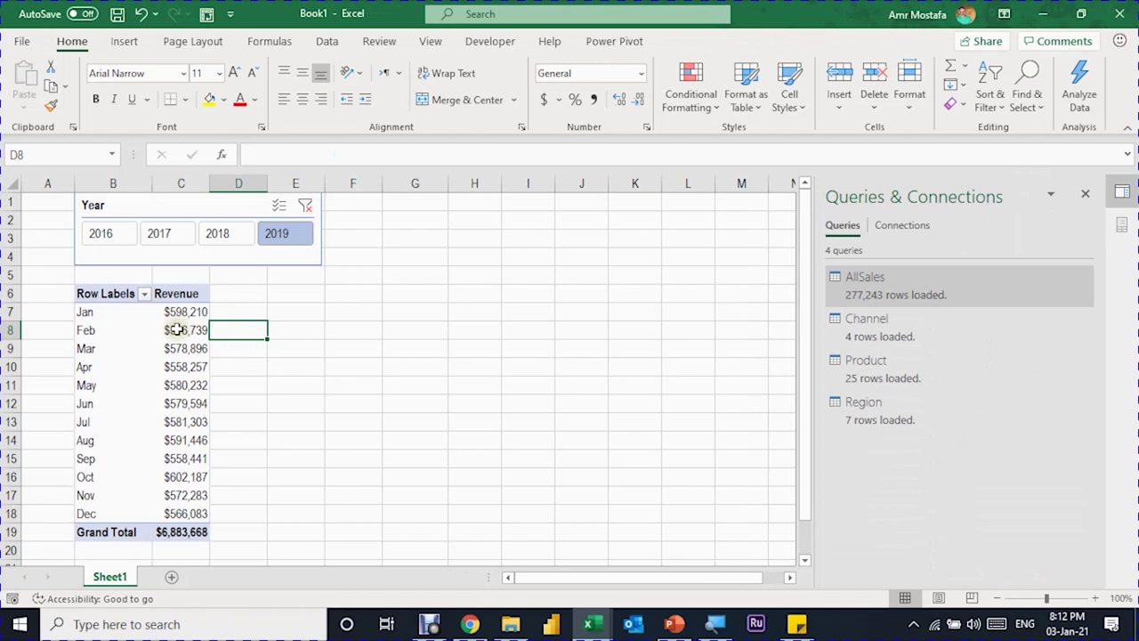
Select February's 2019 revenue value ($516,739) in the PivotTable
left_click(178, 330)
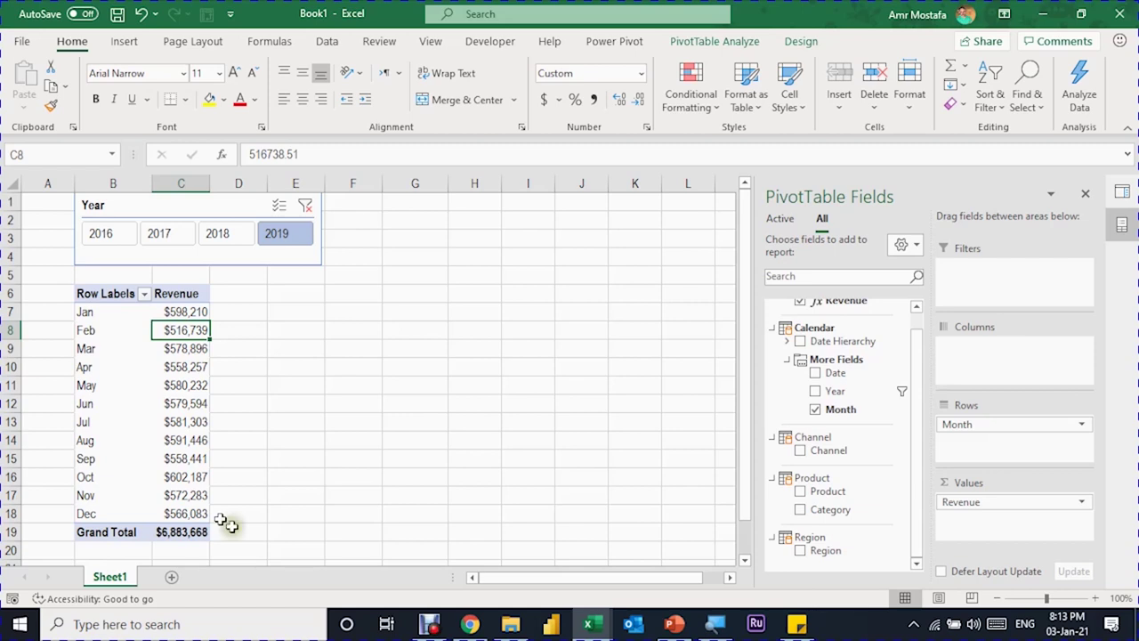
Start the measure formula Revenue2018:=CALCULATE([Revenue] in Power Pivot
mouse_move(588, 624)
left_click(646, 578)
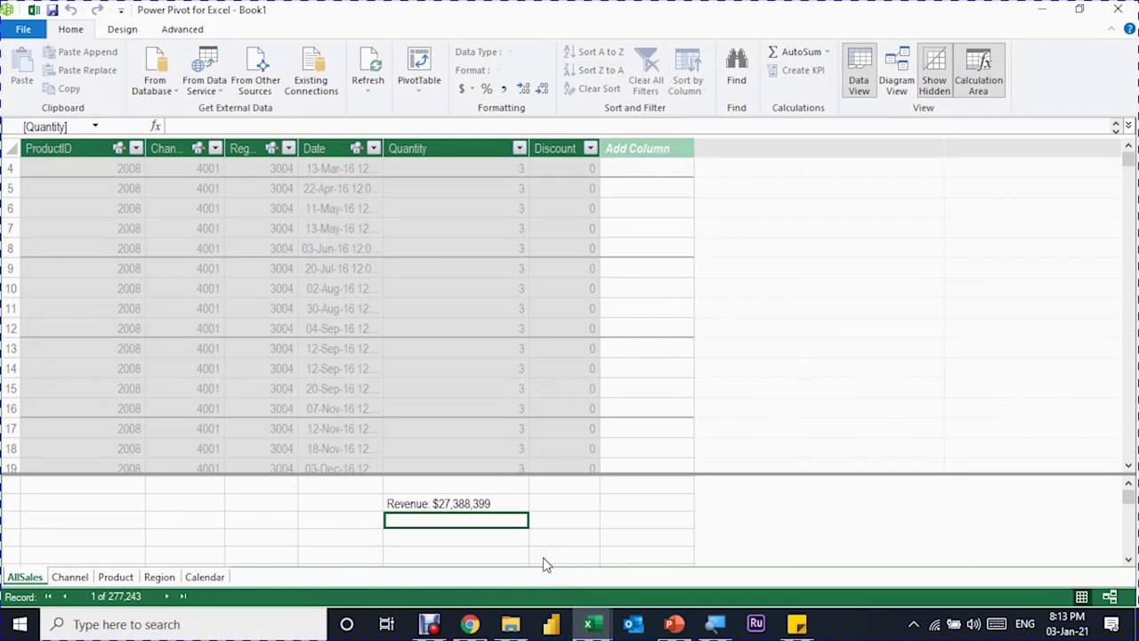
left_click(199, 127)
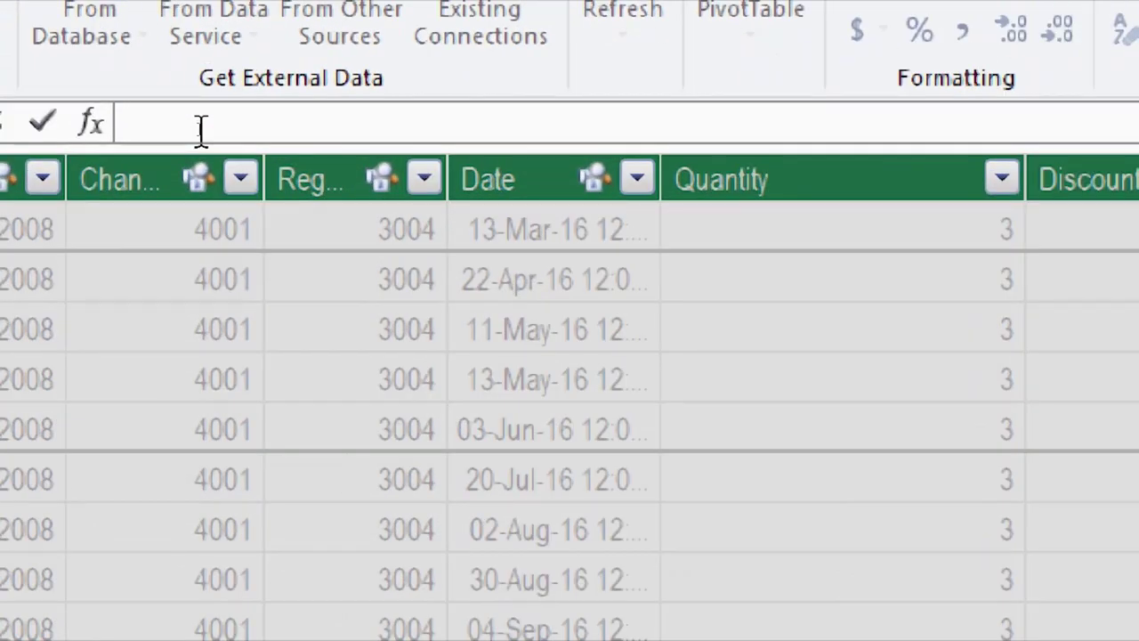
type("Revenue")
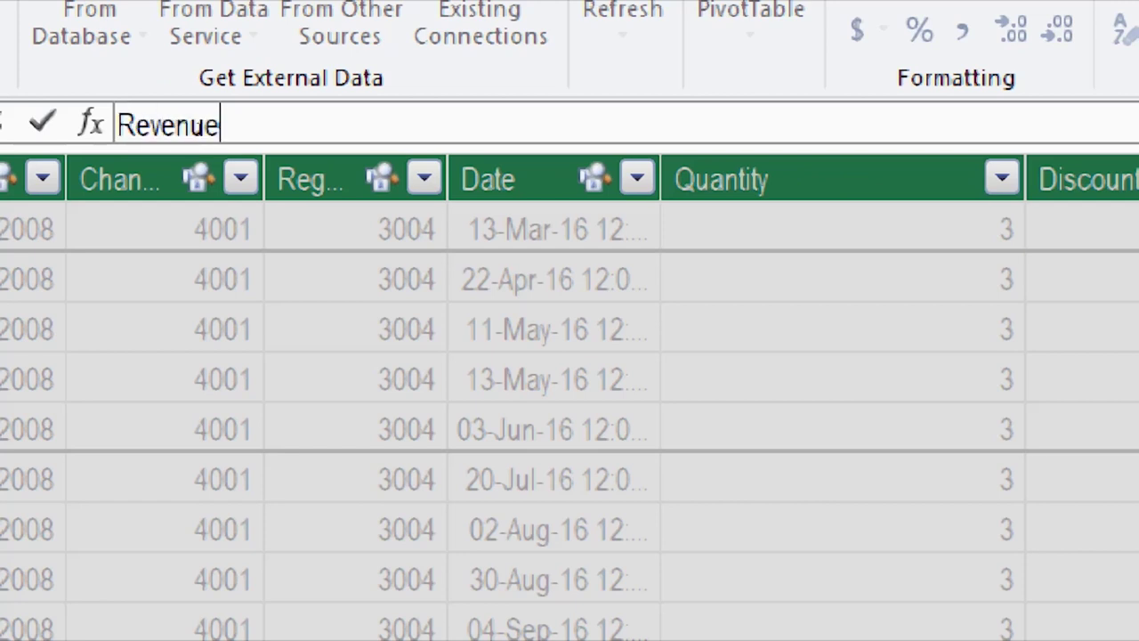
type("2018")
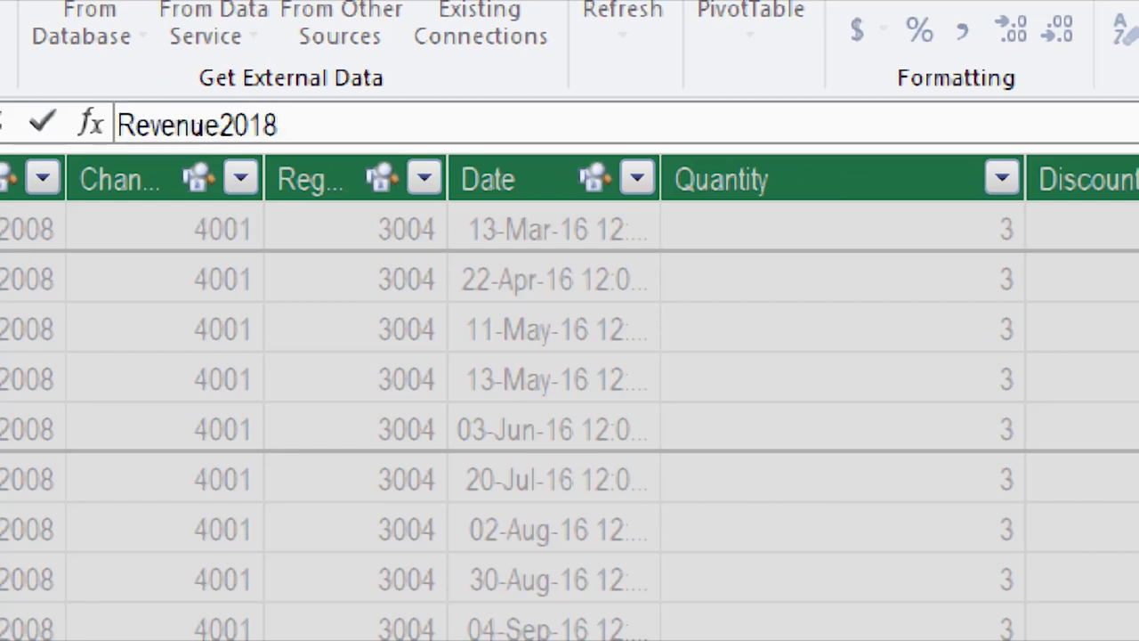
type(":=")
type(" Cal")
key("Tab")
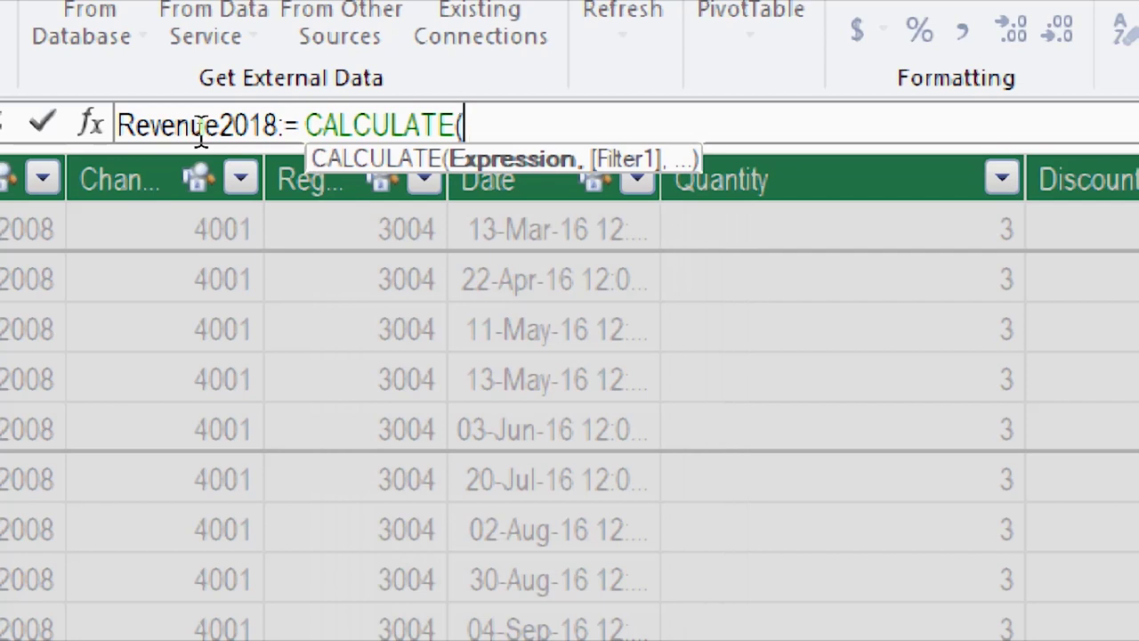
type("[")
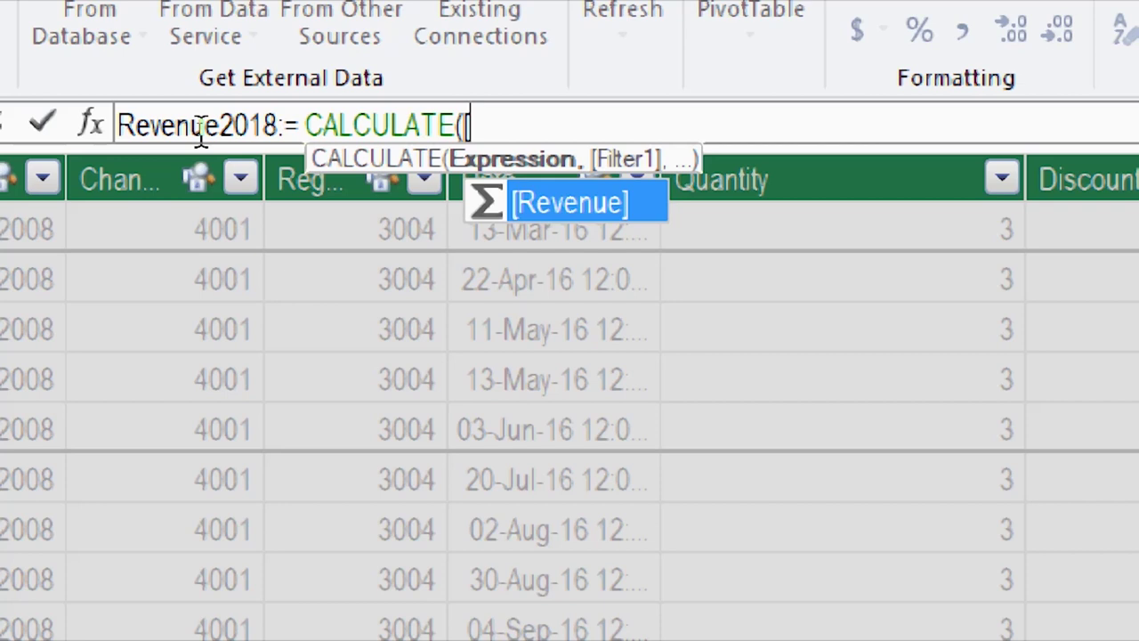
key("Tab")
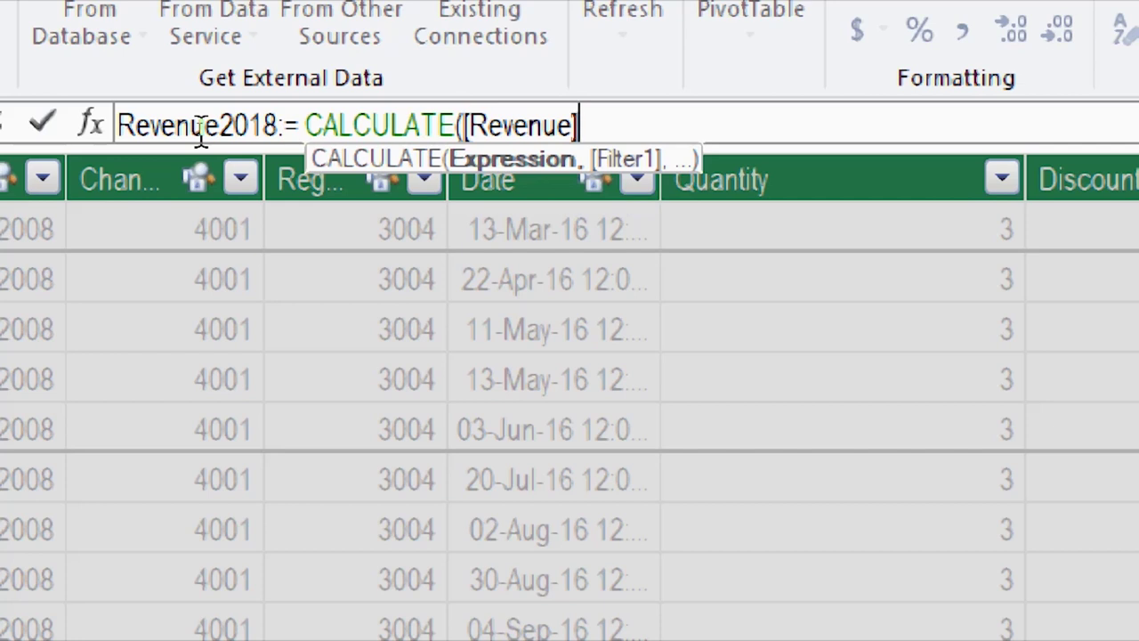
Complete the formula with the filter 'Calendar'[Year]=2018 and commit the measure
type(",")
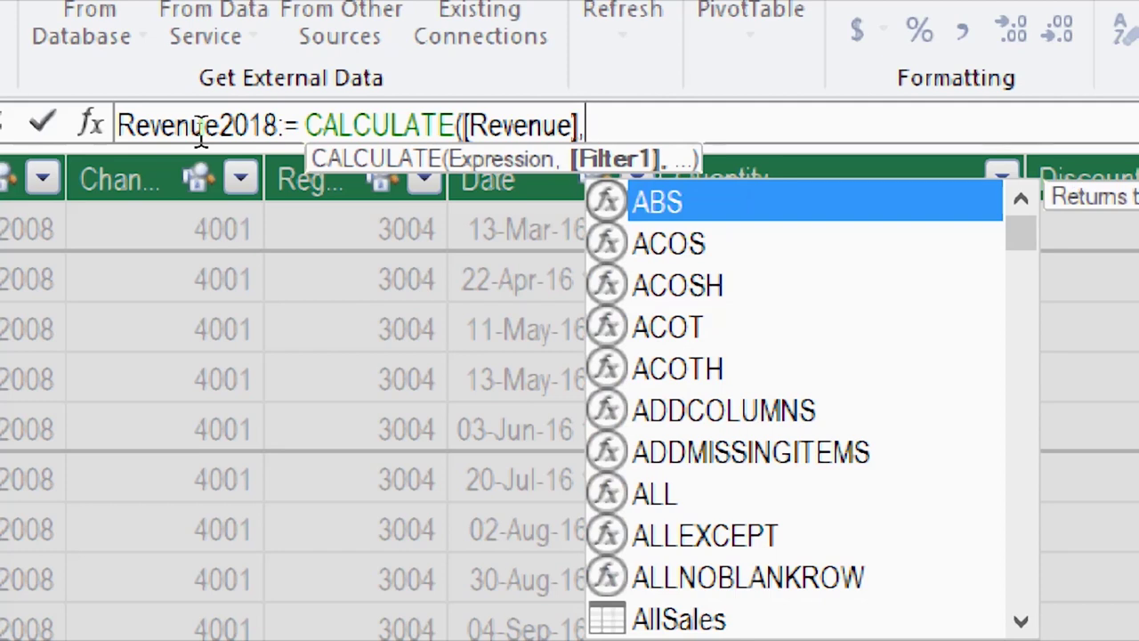
type("c")
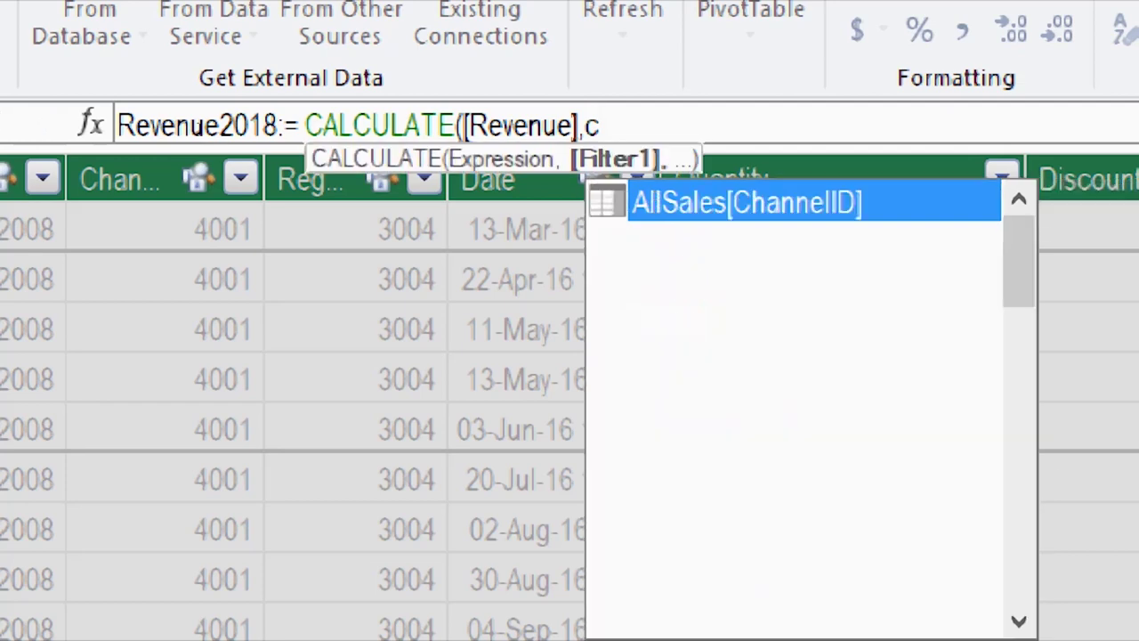
type("al")
key("Down")
key("Down")
key("Down")
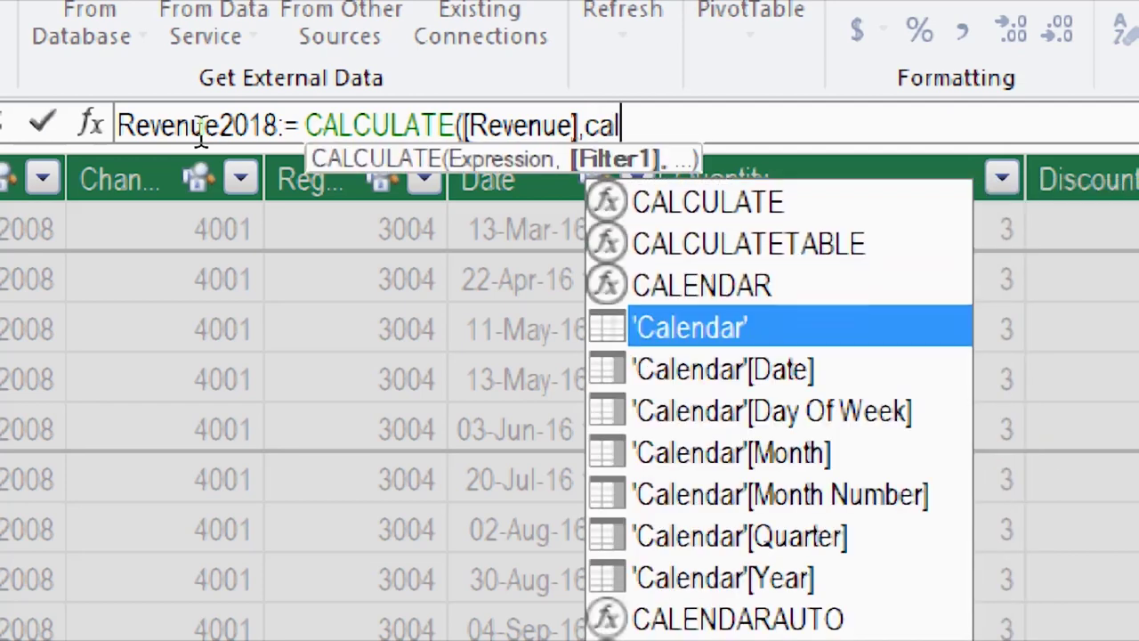
key("Down")
key("Down")
key("Down")
key("Down")
key("Down")
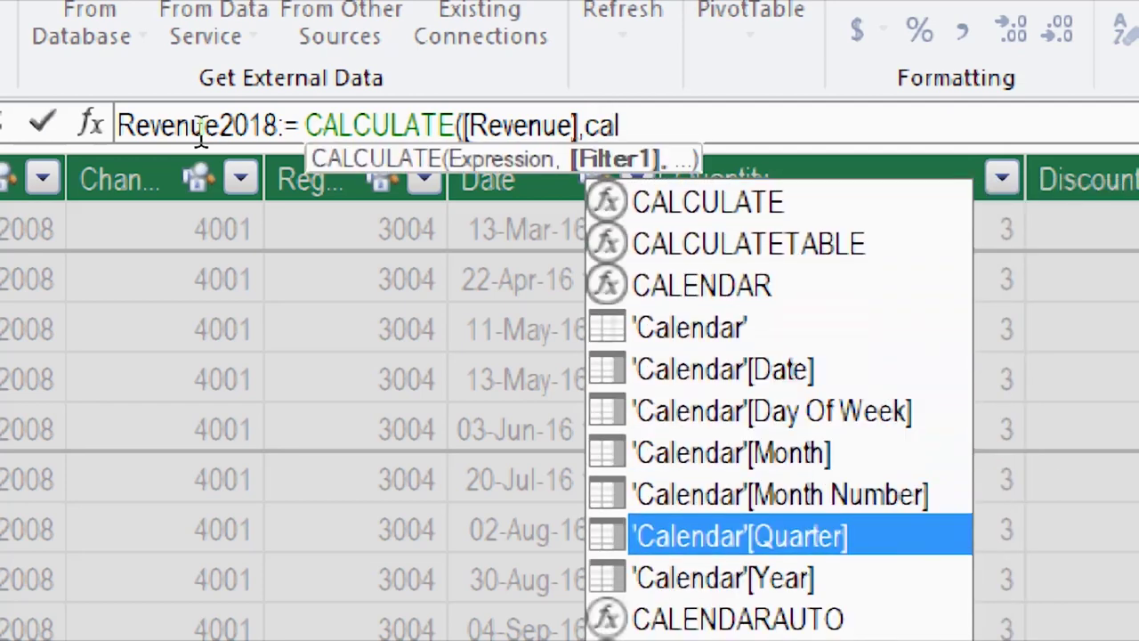
key("Down")
key("Tab")
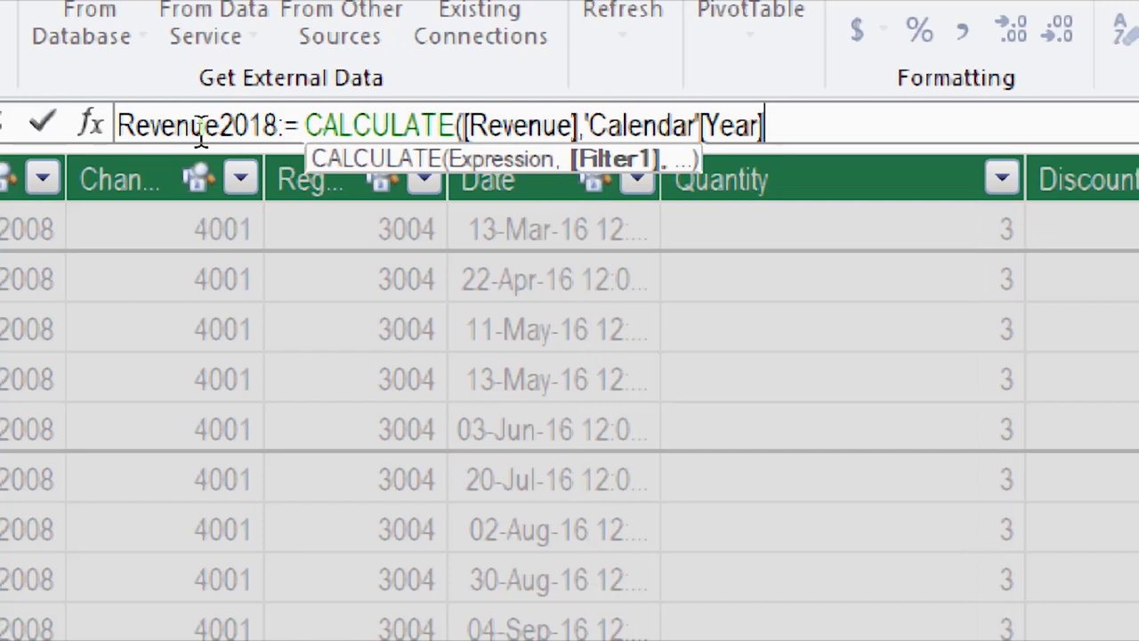
type("=20")
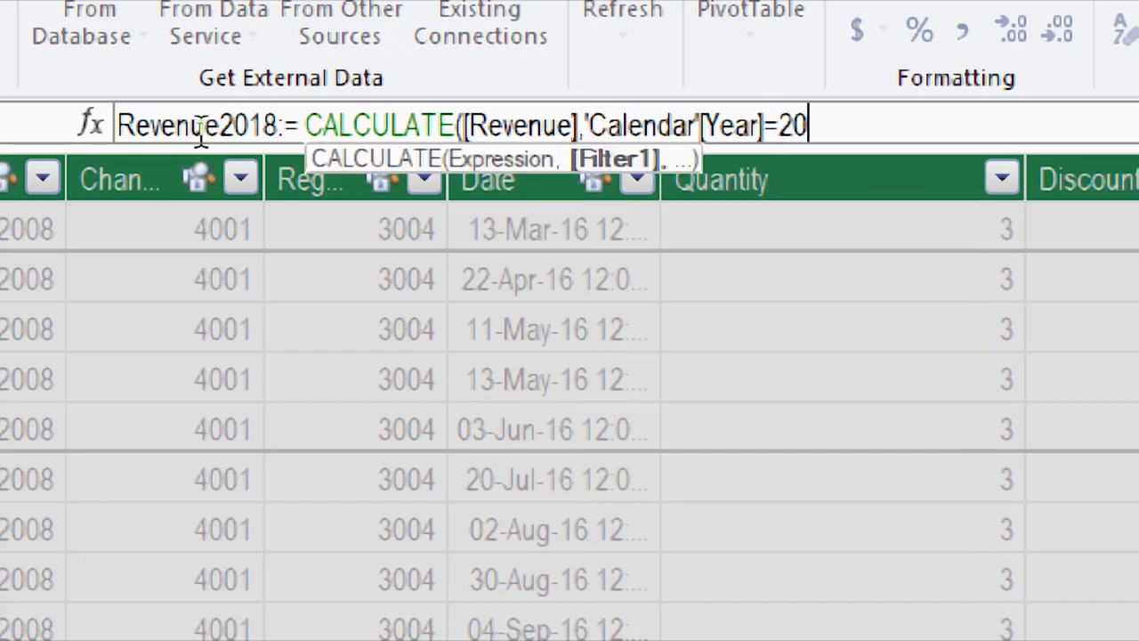
type("18")
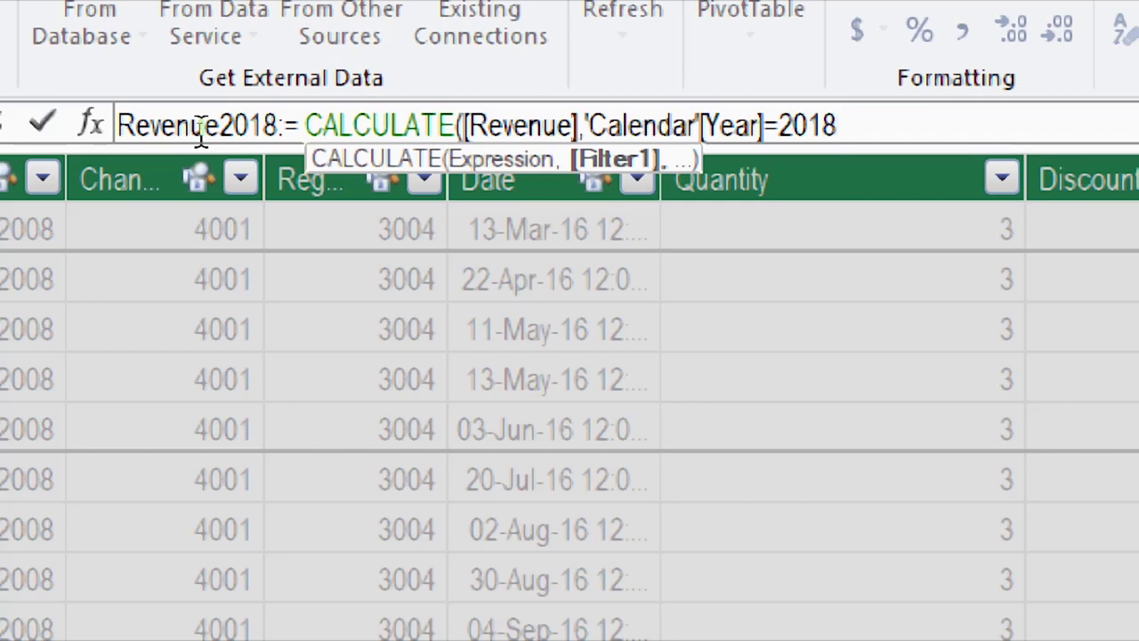
type(")")
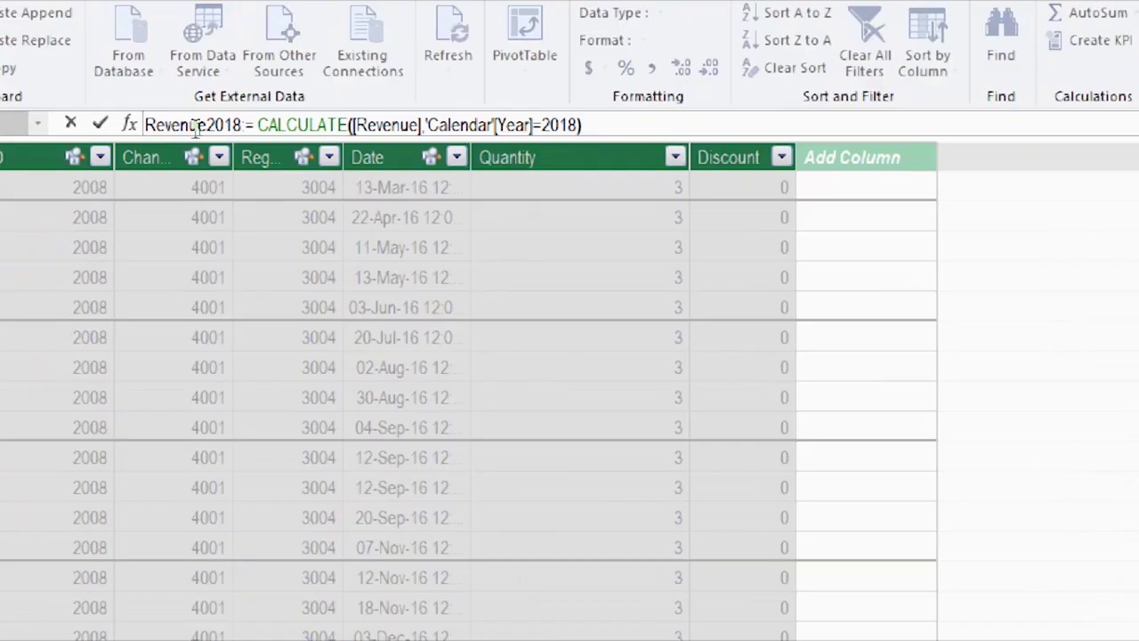
key("Return")
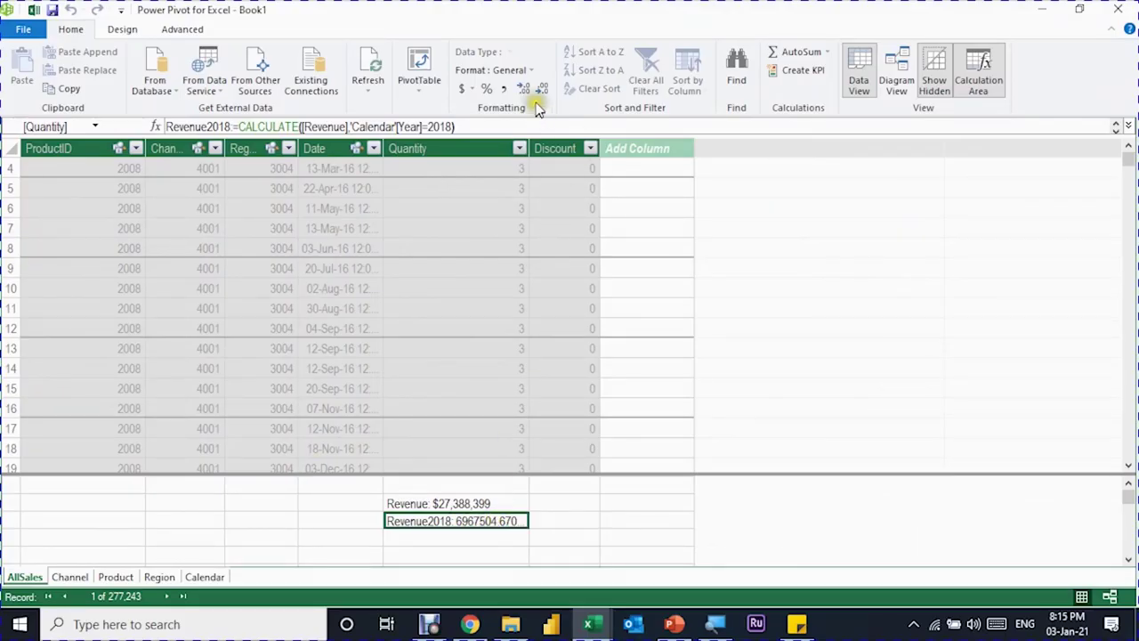
Format Revenue2018 as US dollar currency and add it to the PivotTable values
left_click(472, 88)
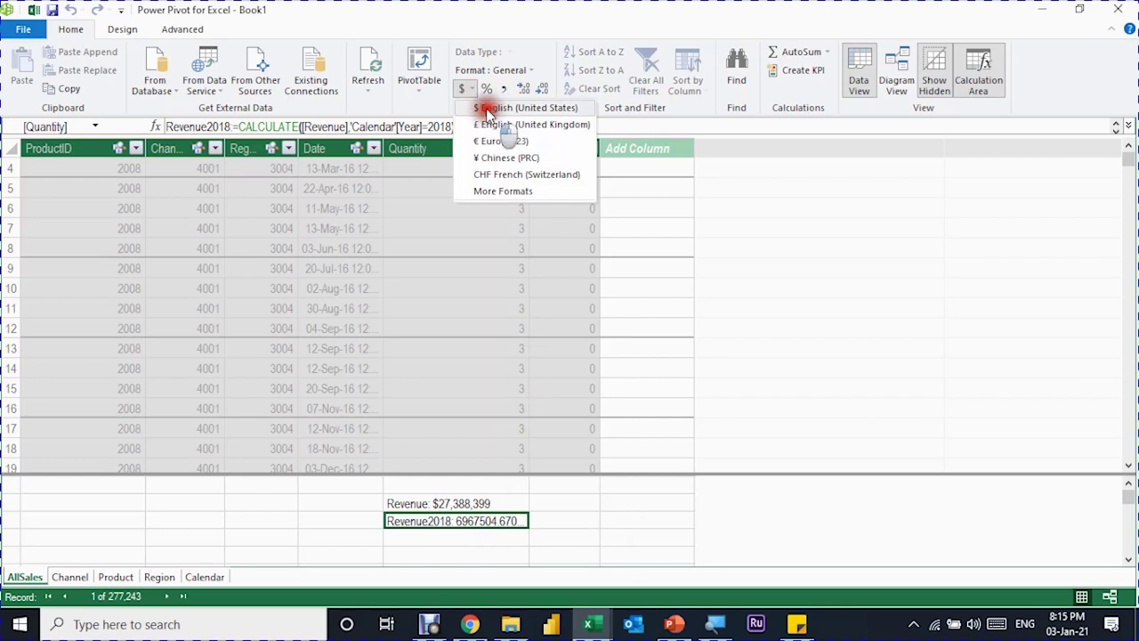
left_click(488, 114)
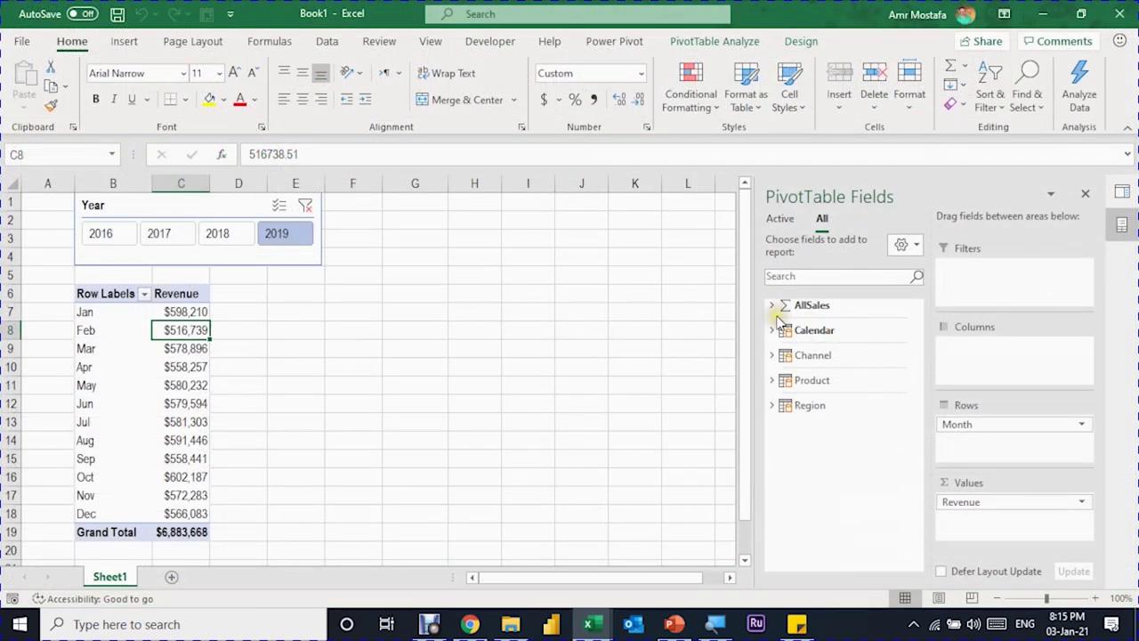
left_click(776, 307)
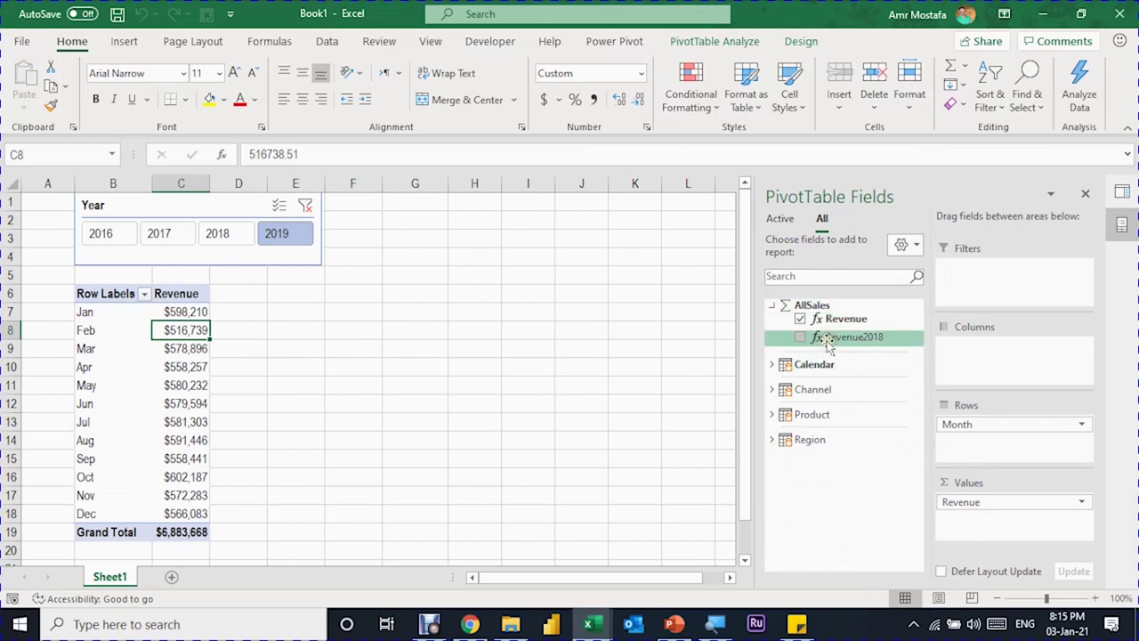
left_click(800, 337)
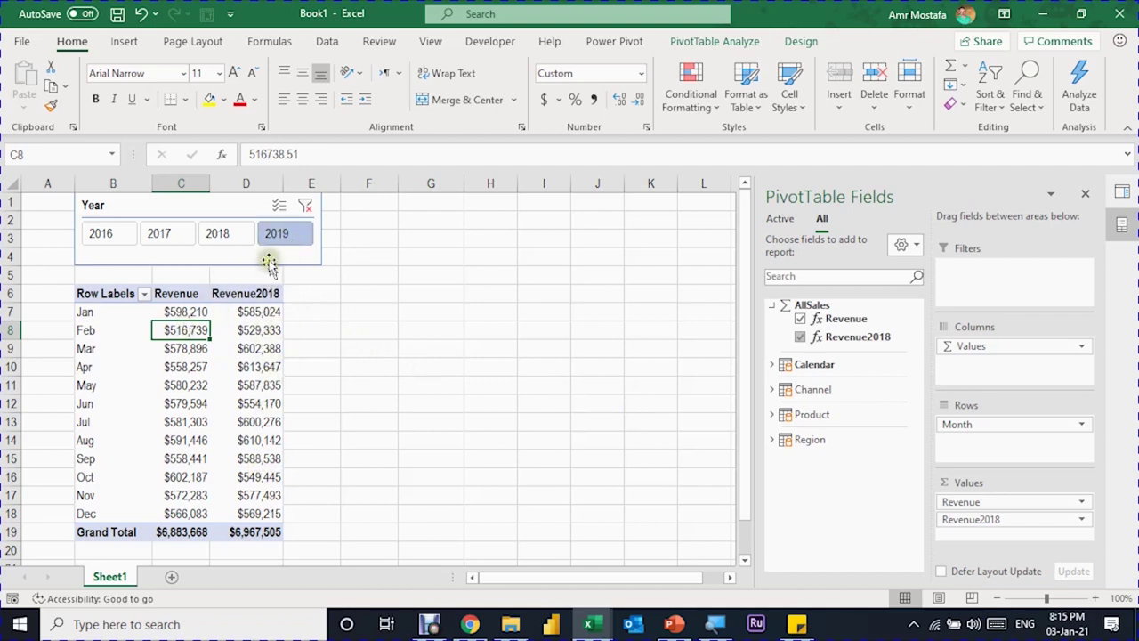
Cycle the Year slicer through 2018, 2017, 2016 and 2019, with Revenue2018 staying at $6,967,505
left_click(228, 237)
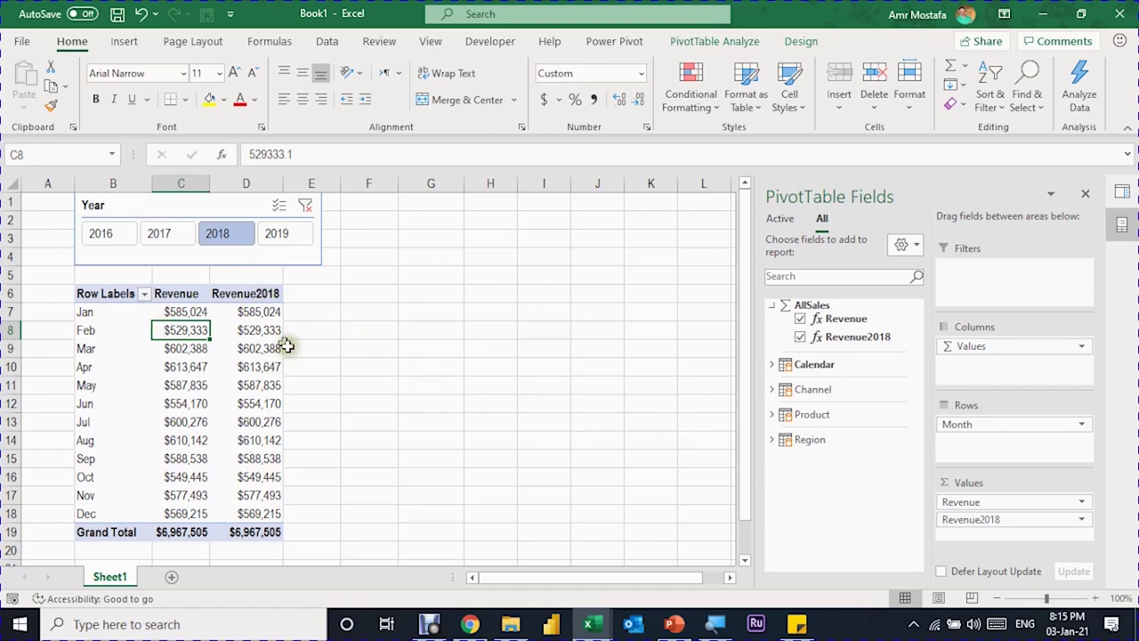
left_click(164, 235)
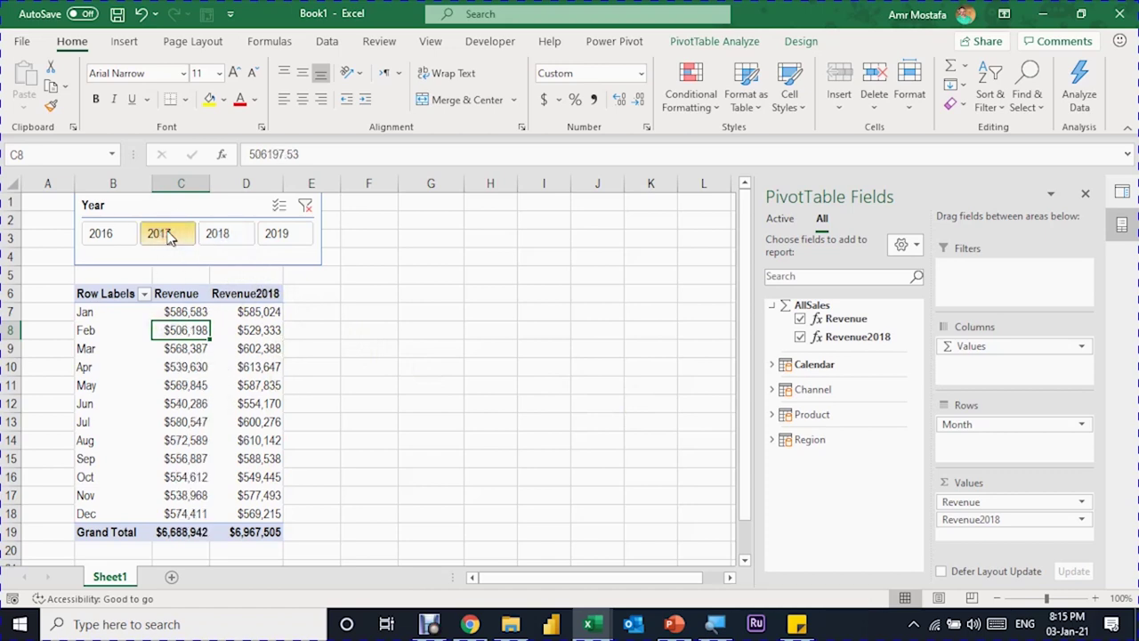
left_click(110, 237)
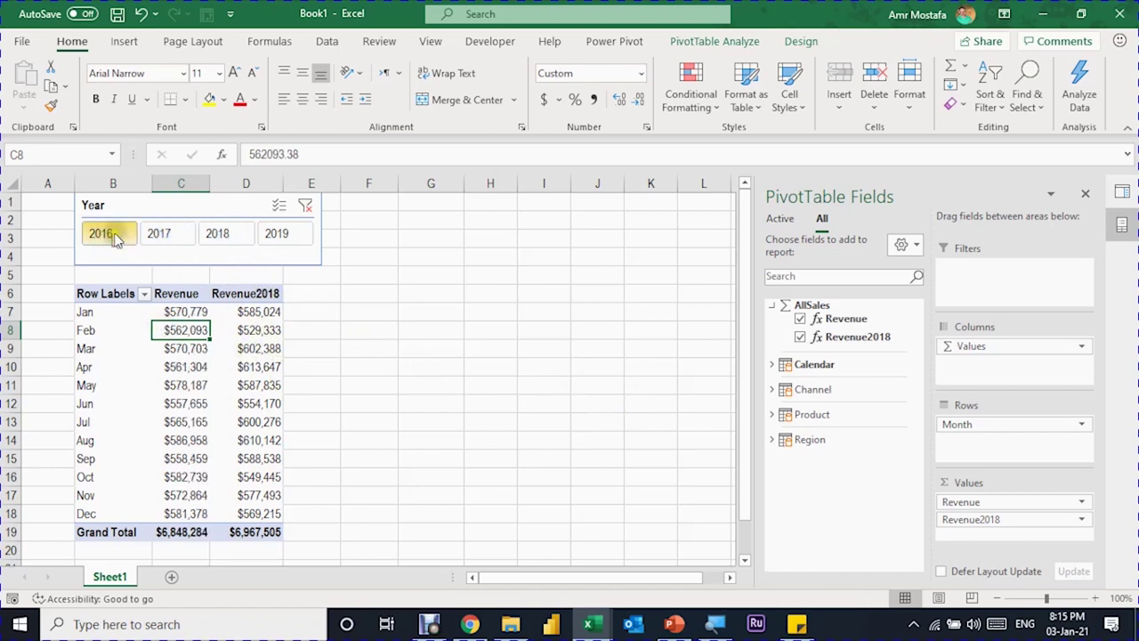
left_click(272, 236)
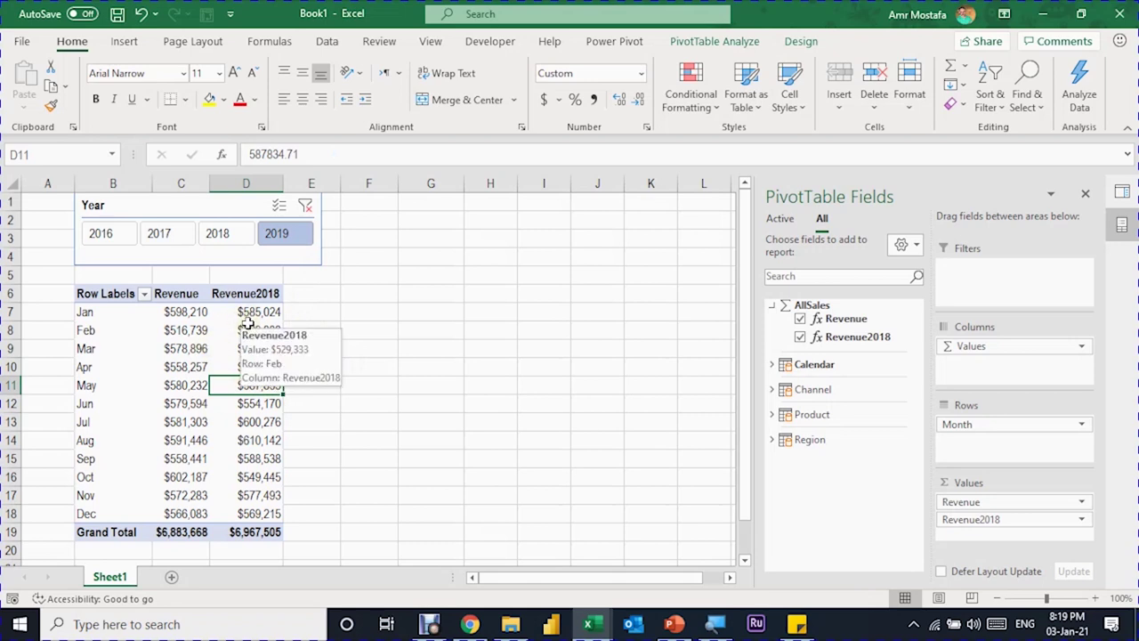
Compare Revenue and Revenue2018 for slicer years 2018, 2017, 2019, then back to 2018
left_click(228, 240)
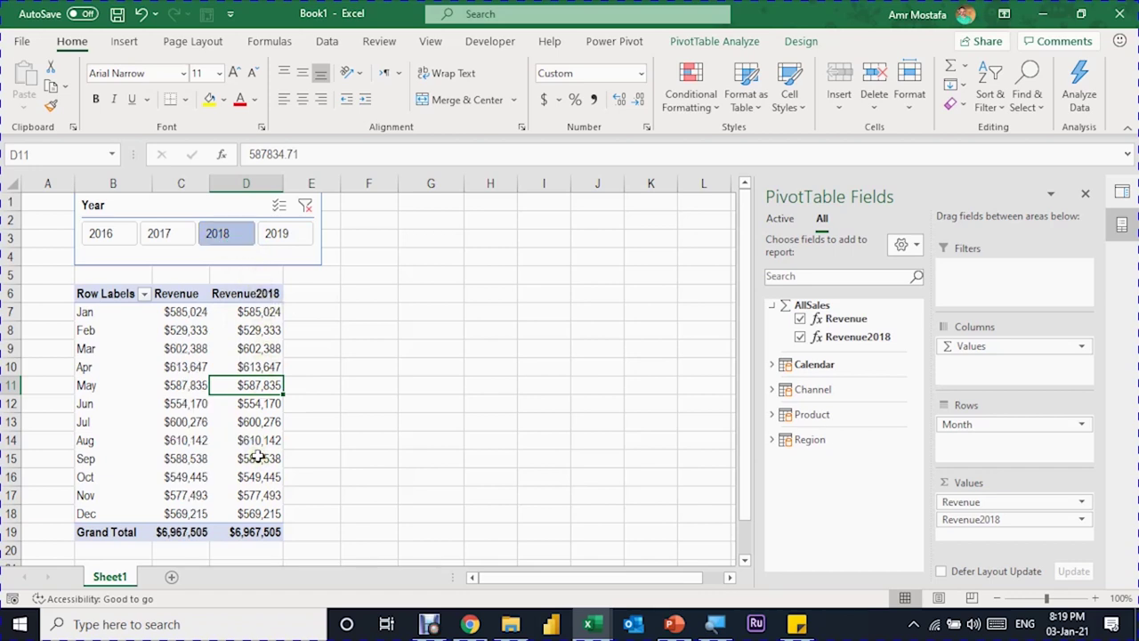
left_click(185, 238)
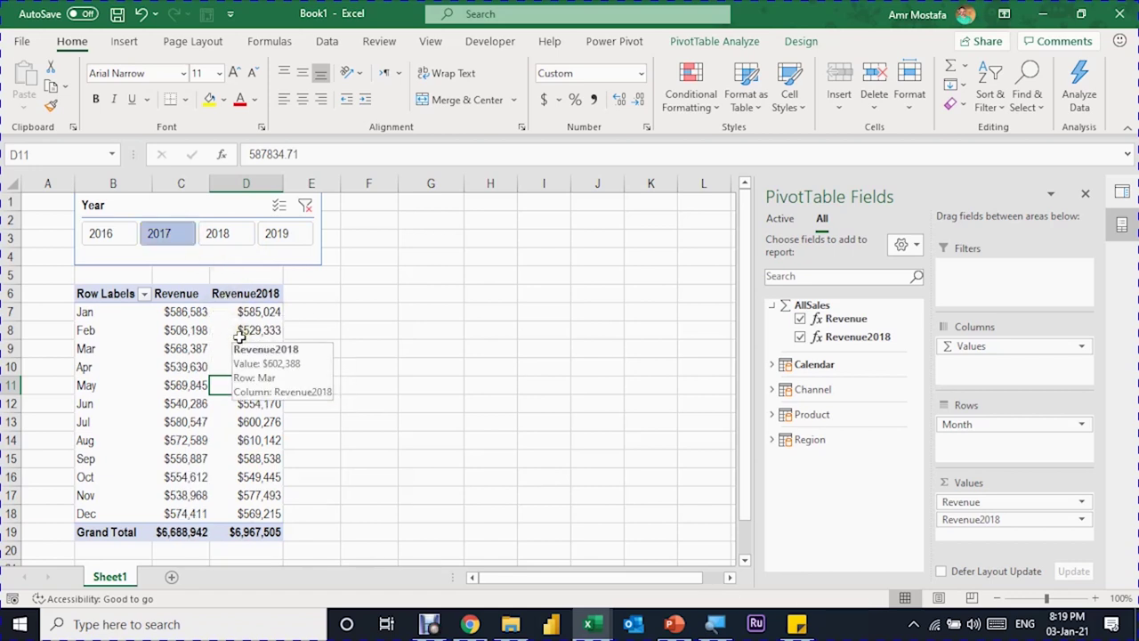
mouse_move(258, 330)
left_click(297, 236)
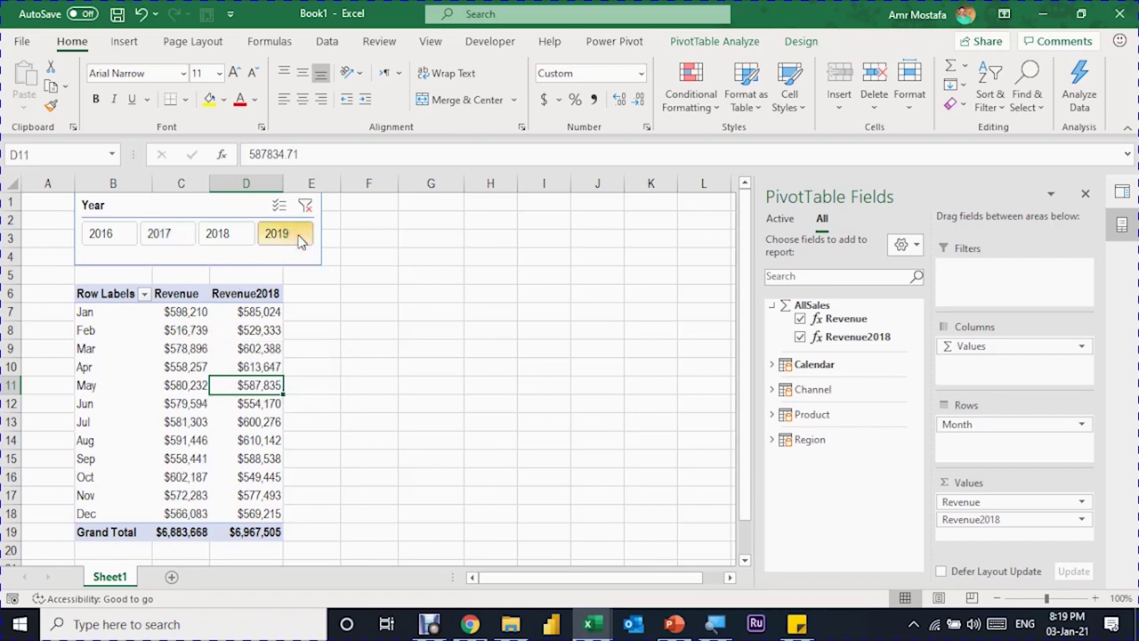
left_click(224, 232)
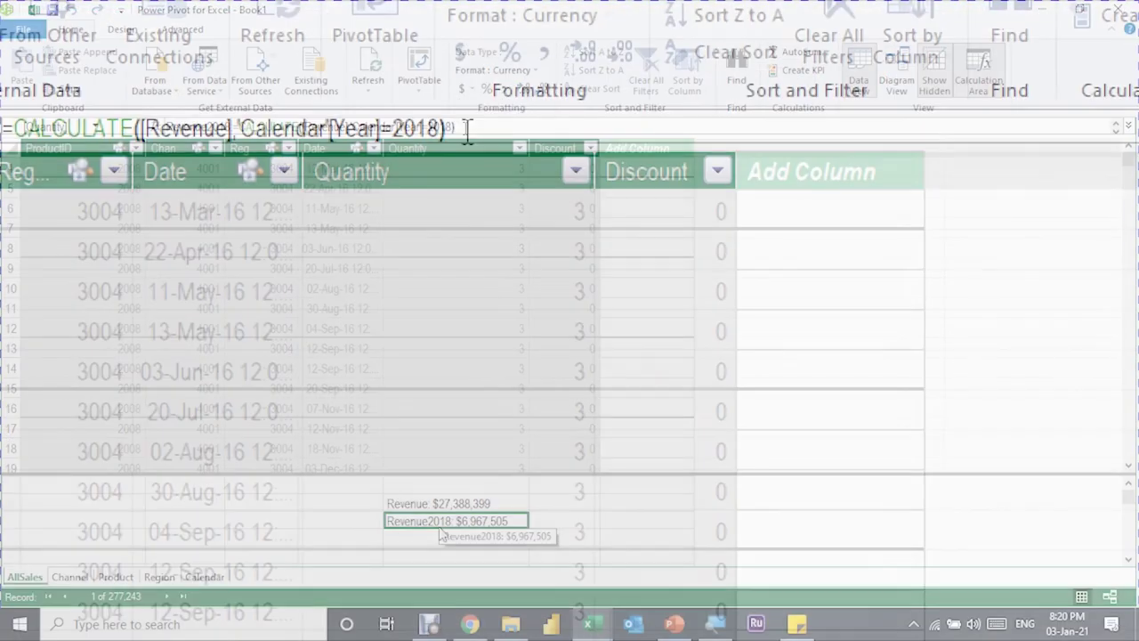
Rename the measure to RevenueLY and replace the 2018 filter with SAMEPERIODLASTYEAR(
left_click(458, 126)
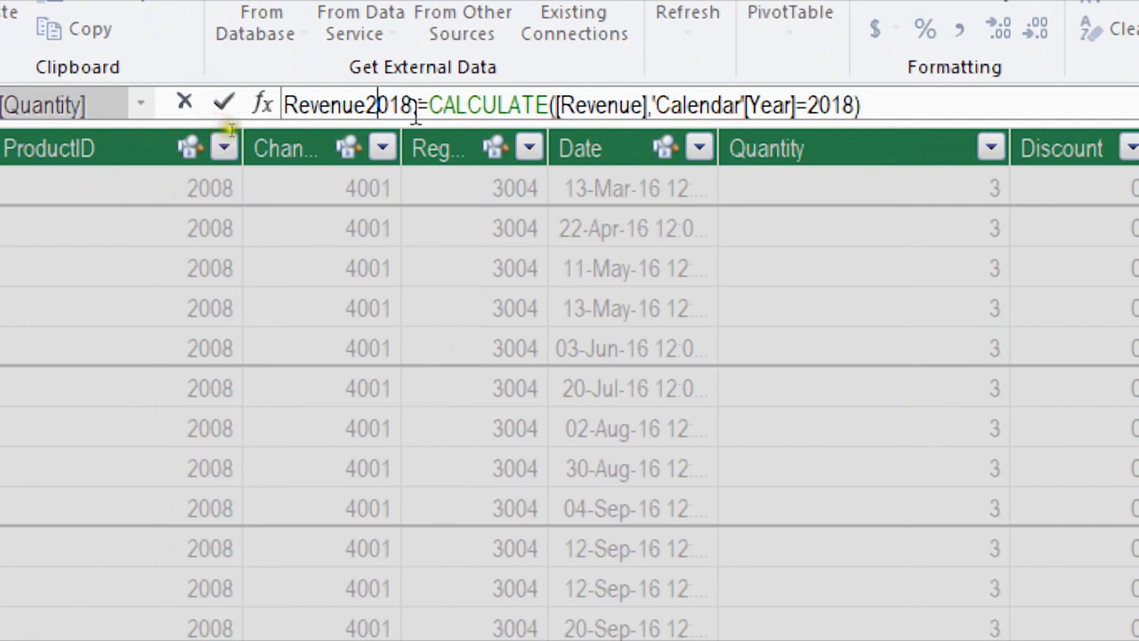
left_click_drag(413, 107, 368, 105)
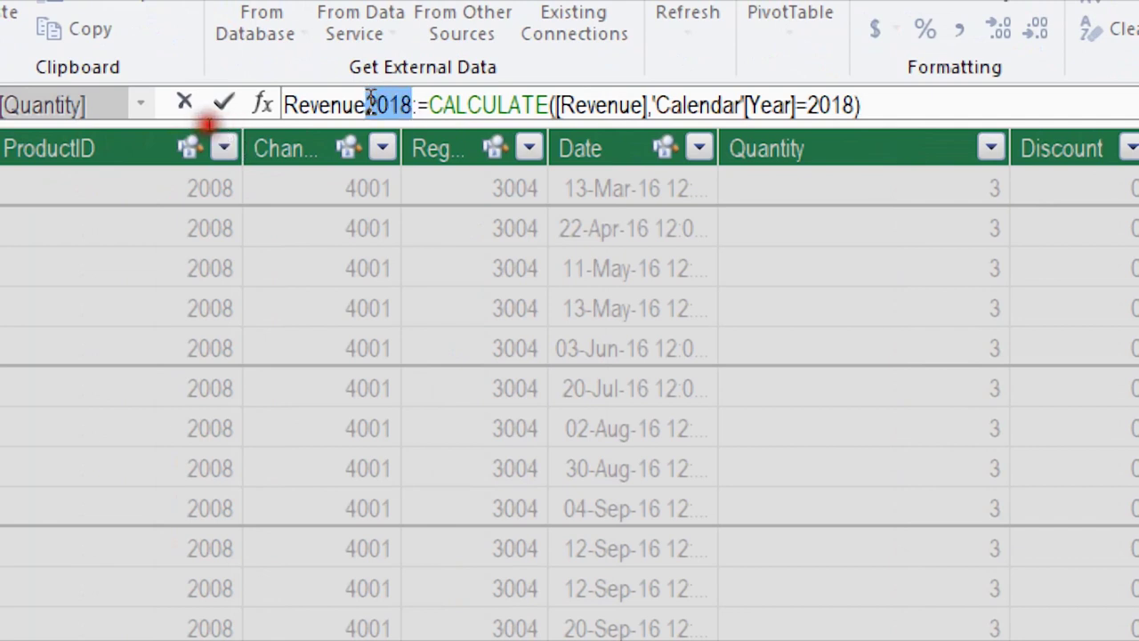
type("LY")
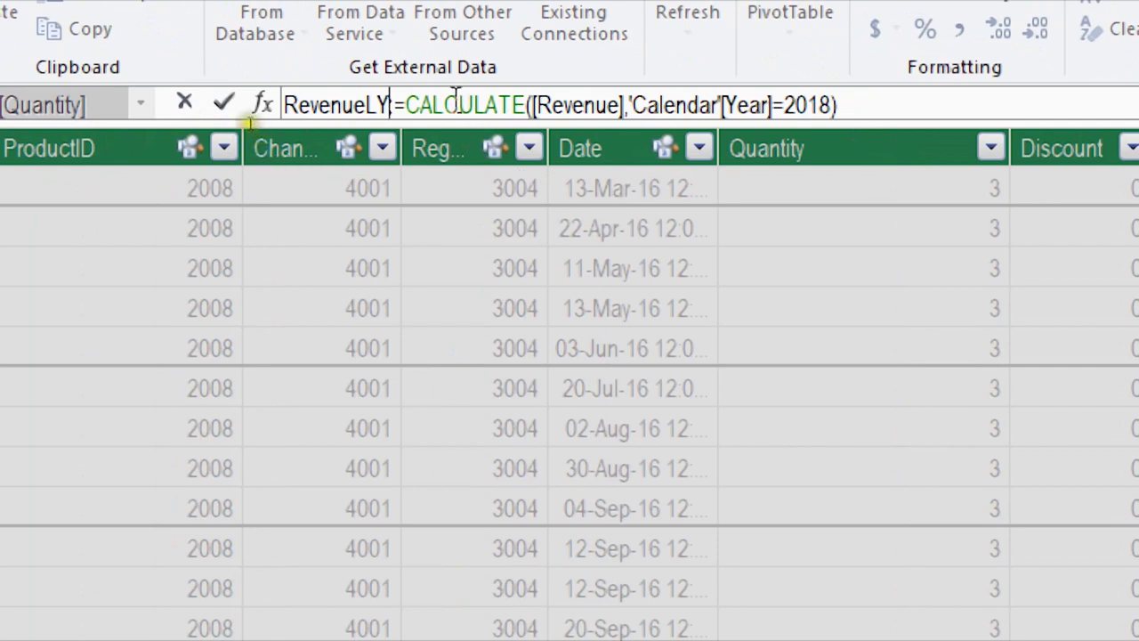
left_click(596, 105)
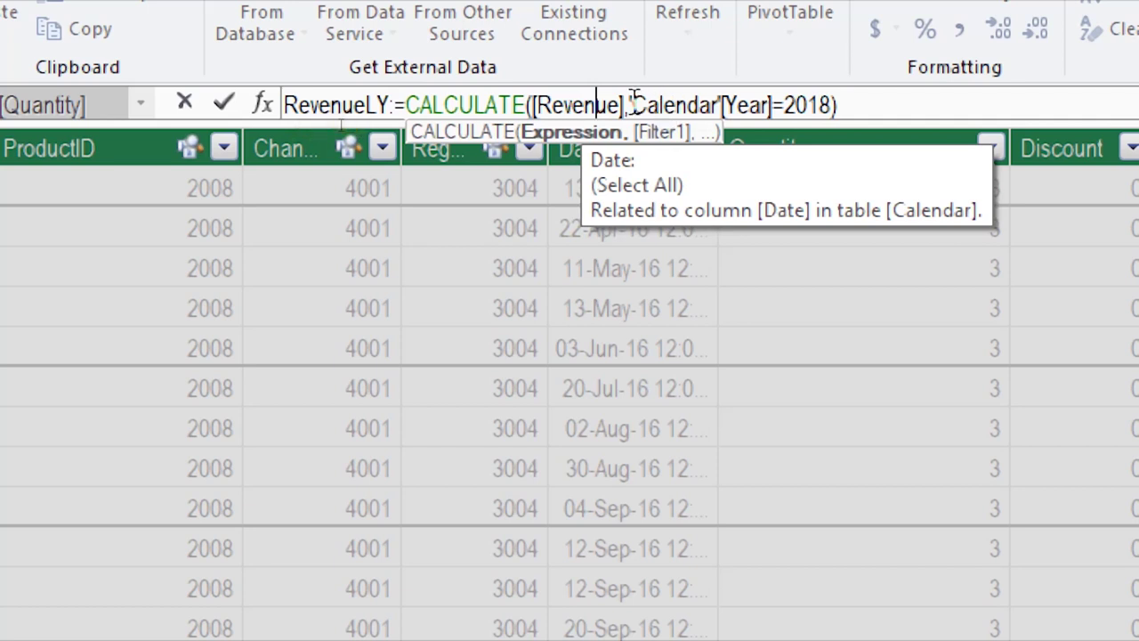
left_click_drag(631, 105, 831, 105)
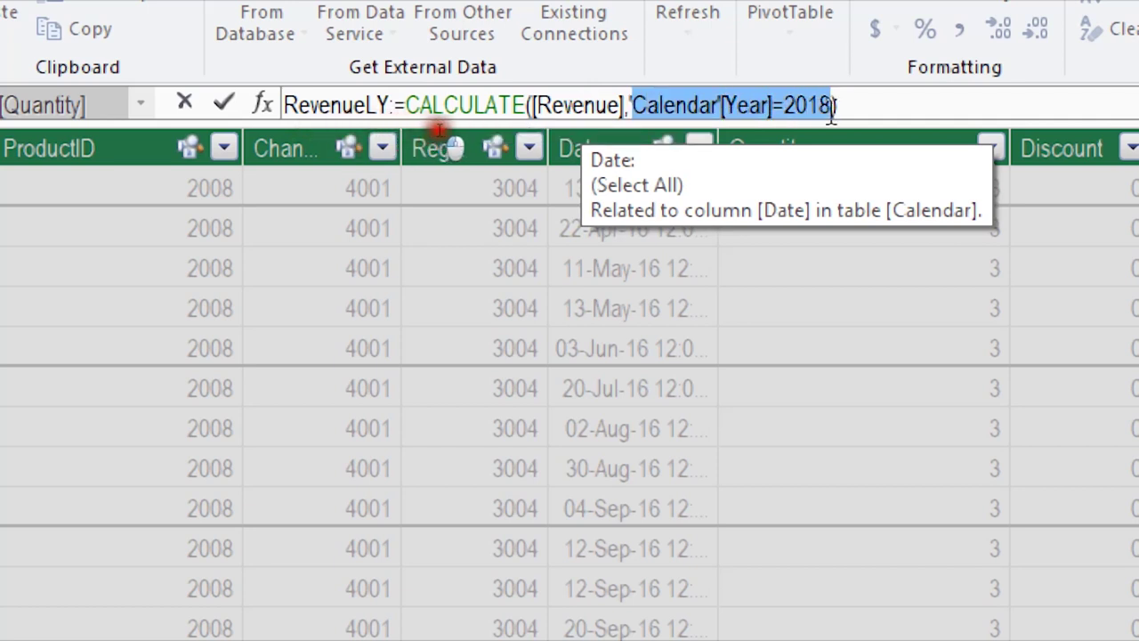
key("BackSpace")
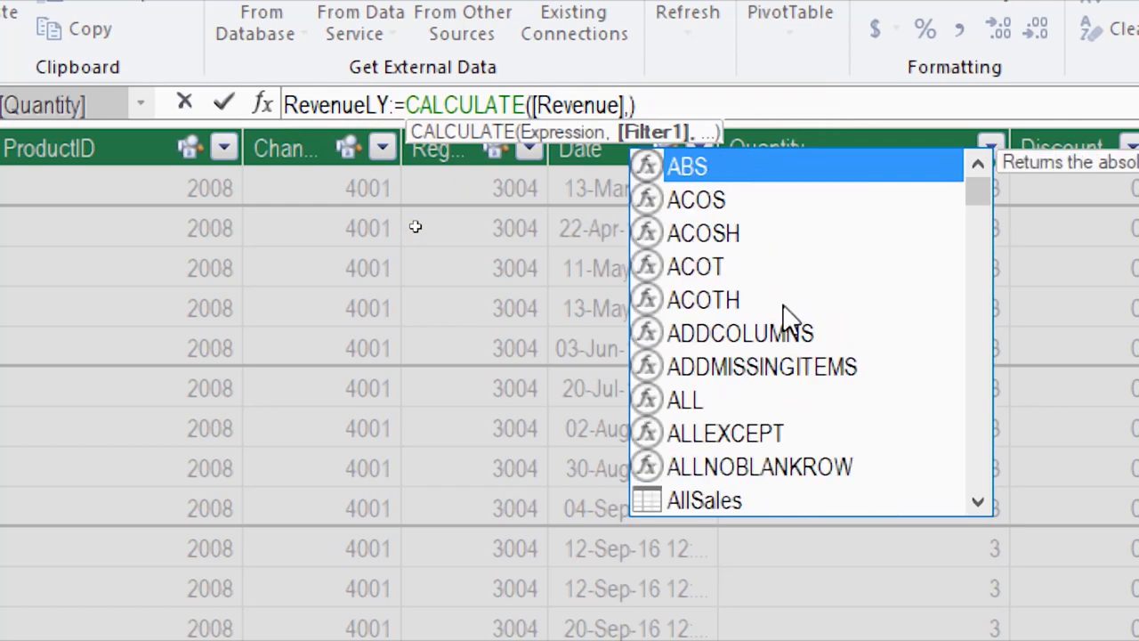
type("Samep")
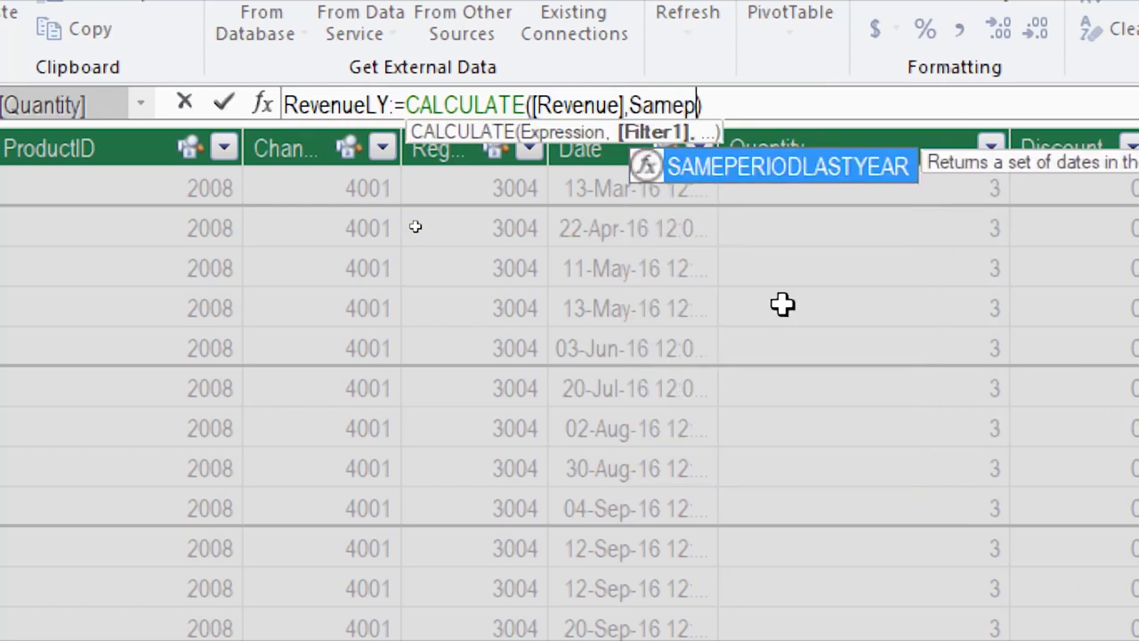
key("Tab")
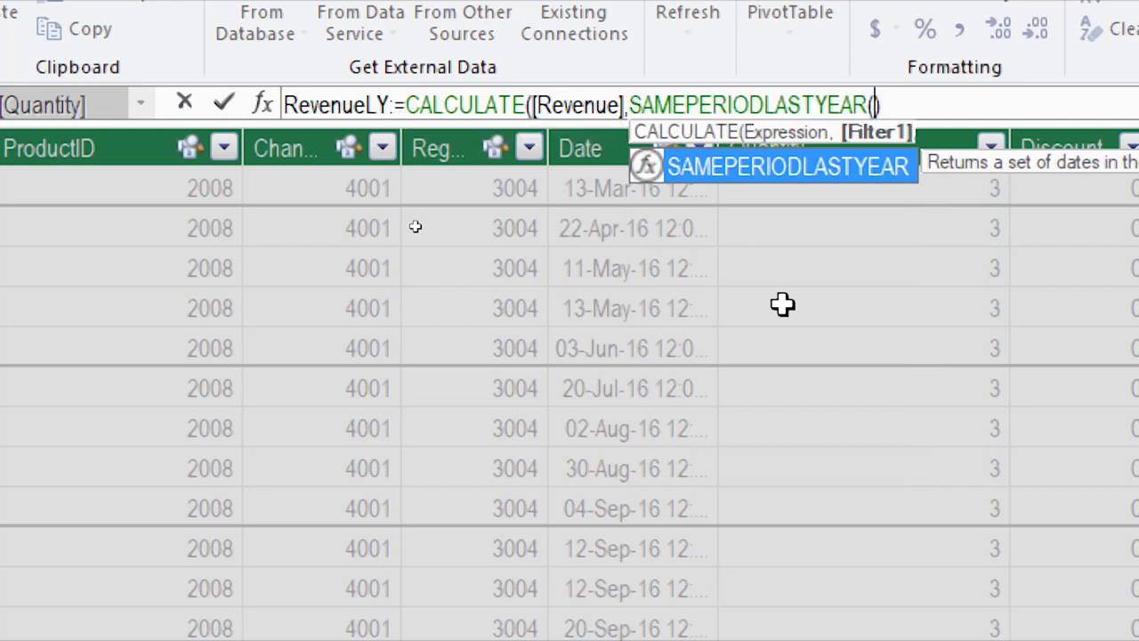
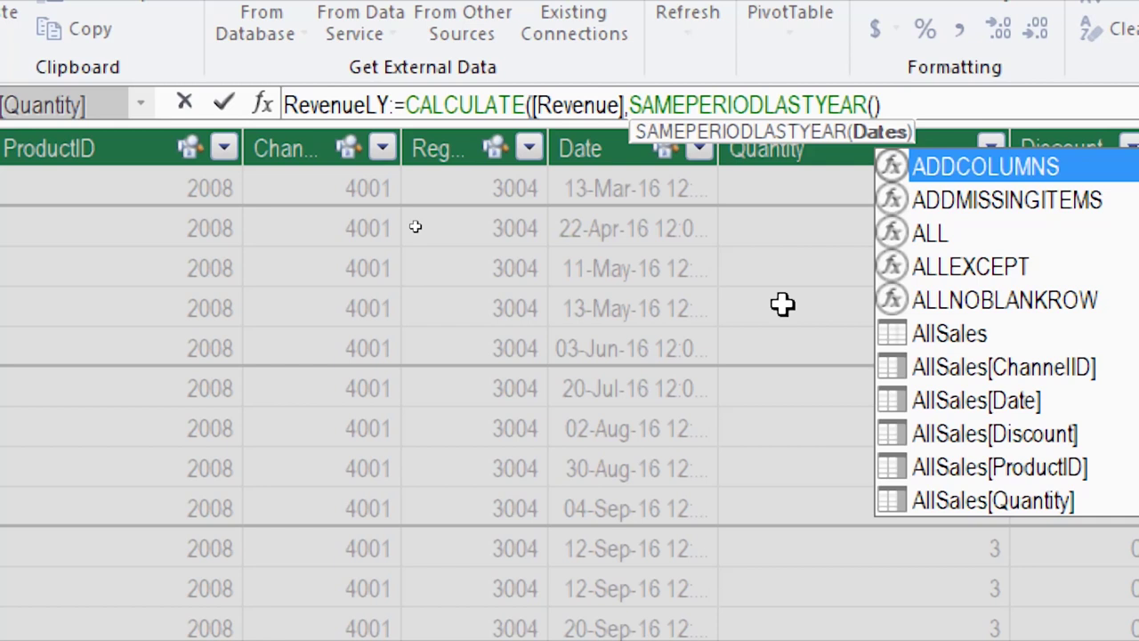
Finish the RevenueLY formula with SAMEPERIODLASTYEAR('Calendar'[Date]), commit it, and return to Excel
left_click(876, 103)
type("cal")
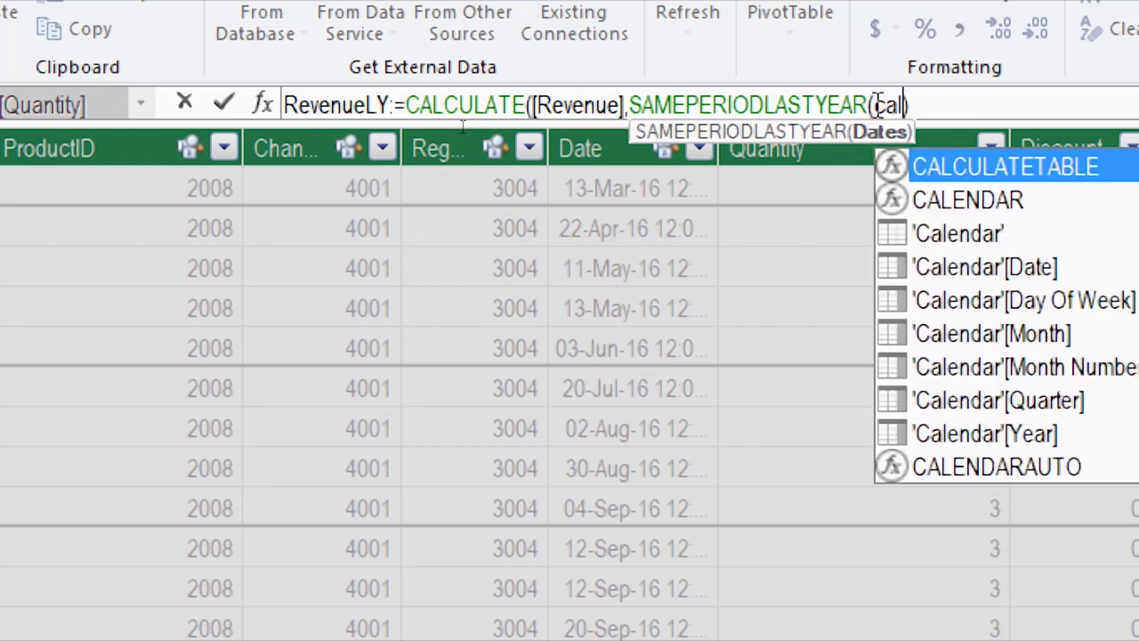
key("Down")
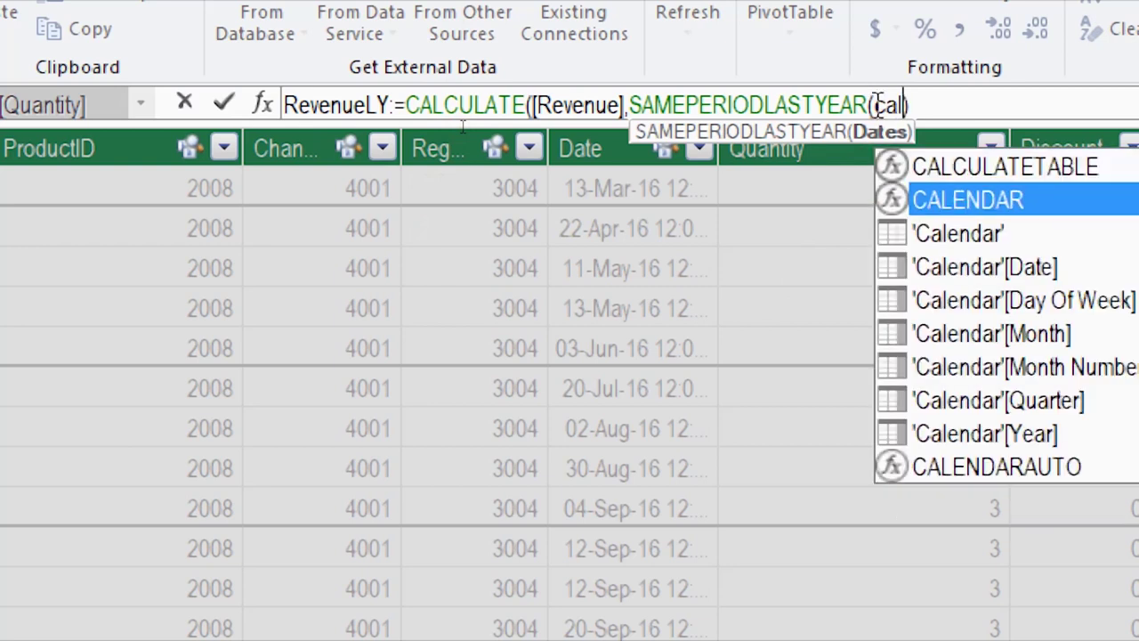
key("Down")
key("Down")
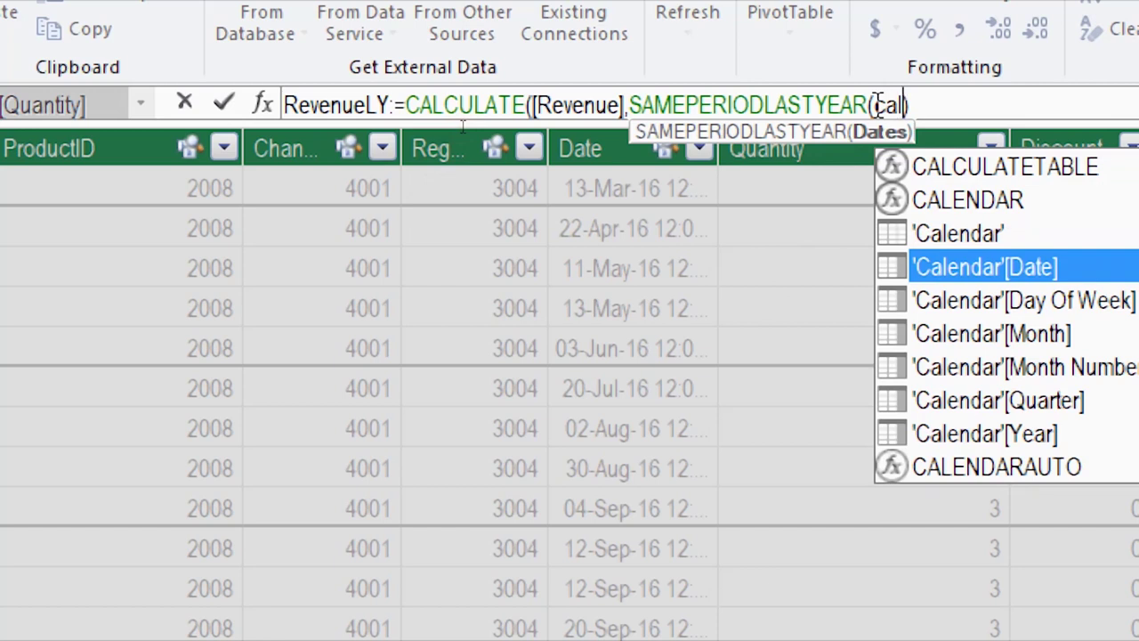
key("Tab")
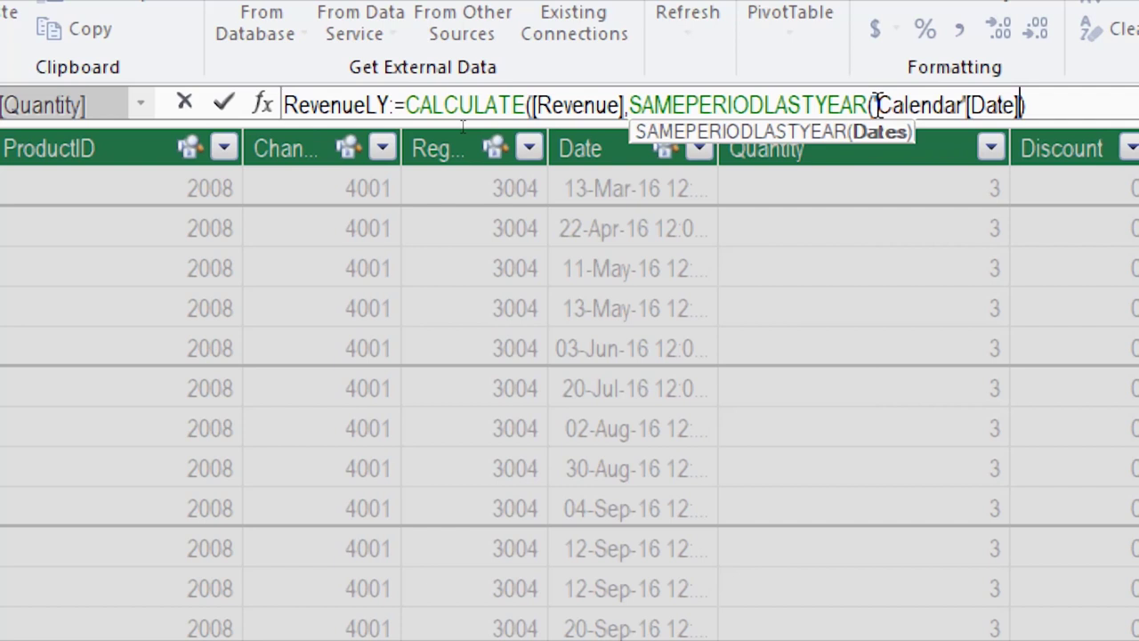
type(")")
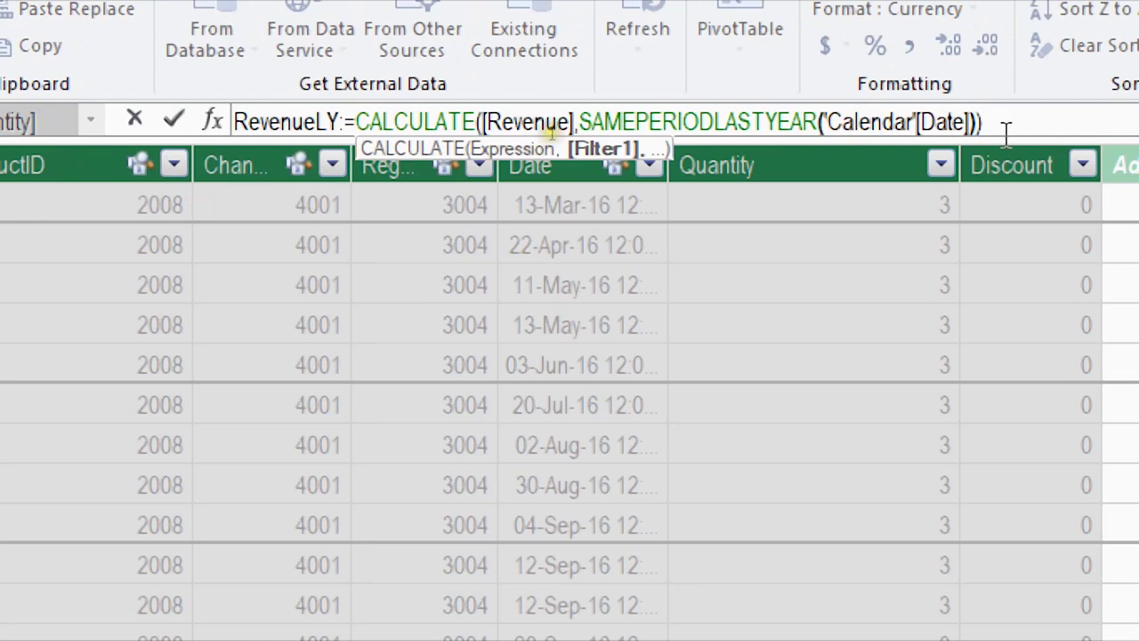
left_click(564, 131)
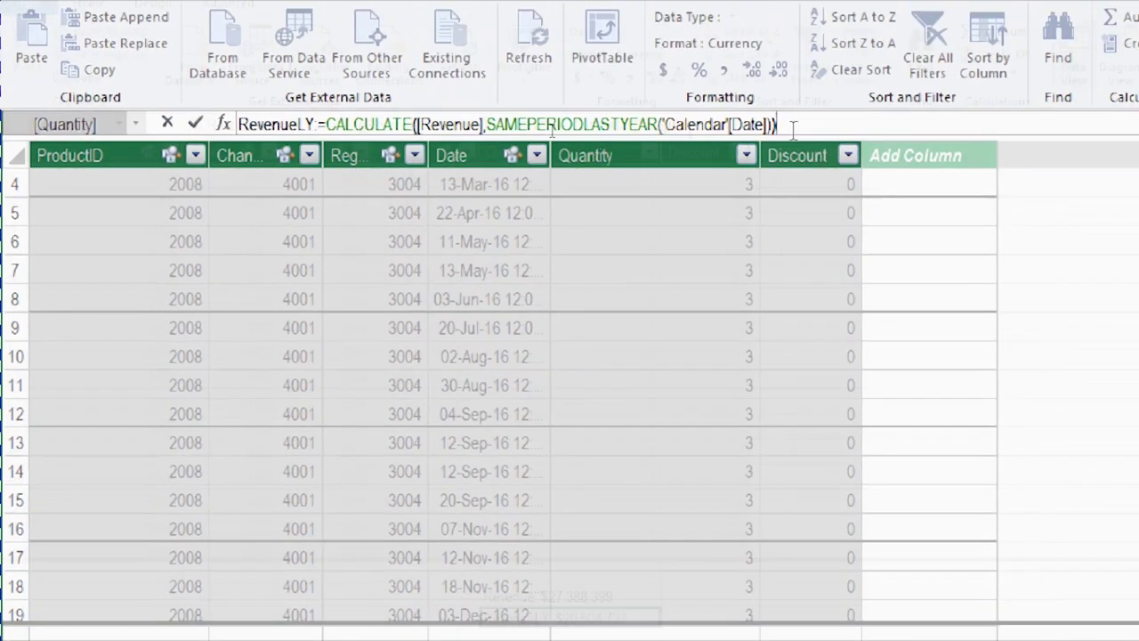
key("Return")
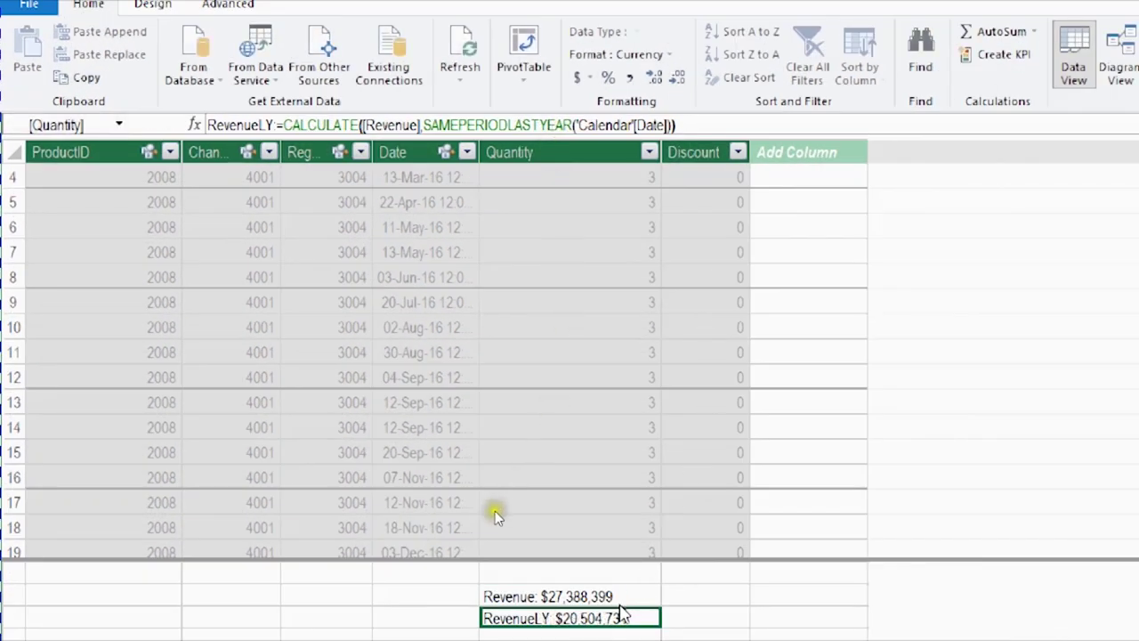
left_click(490, 497)
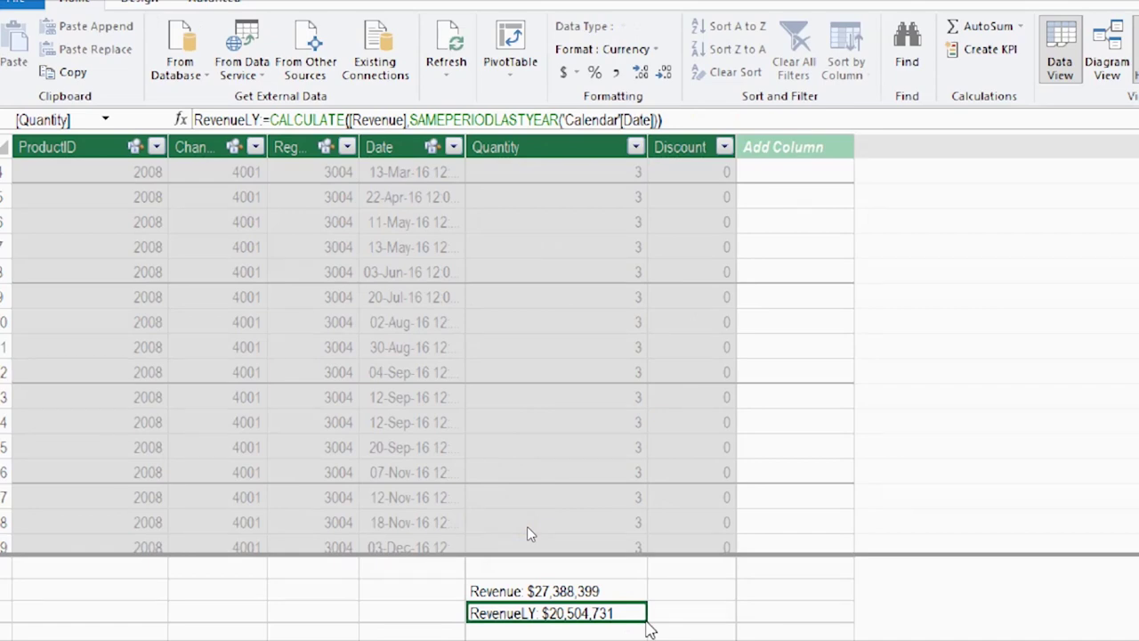
key("alt+Tab")
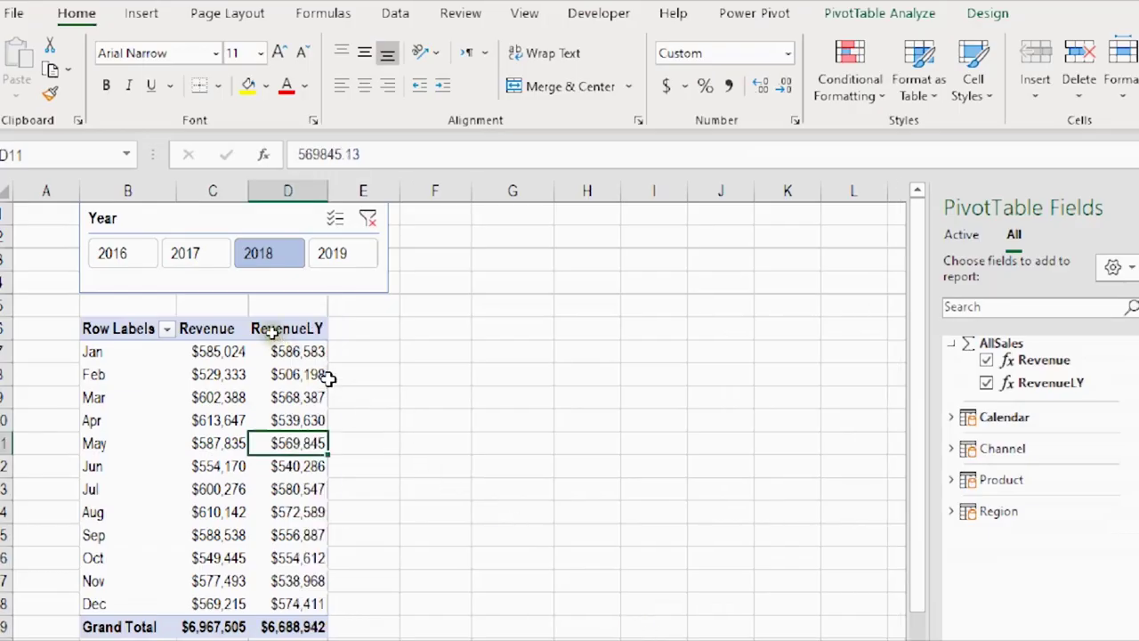
left_click(304, 352)
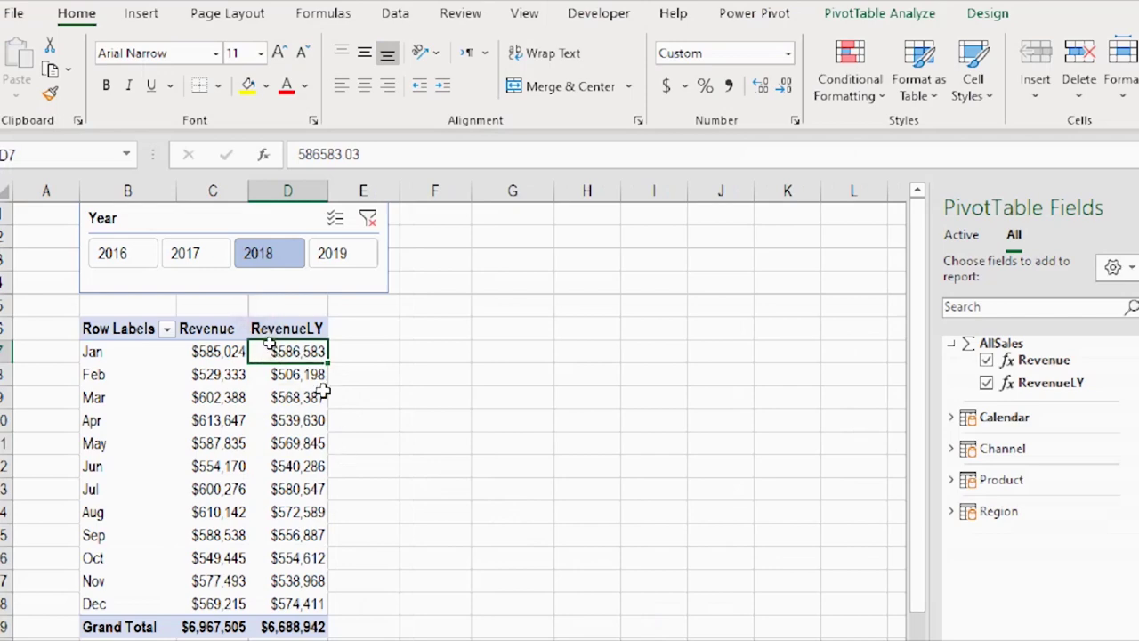
scroll(322, 392, "down", 1)
scroll(322, 392, "up", 1)
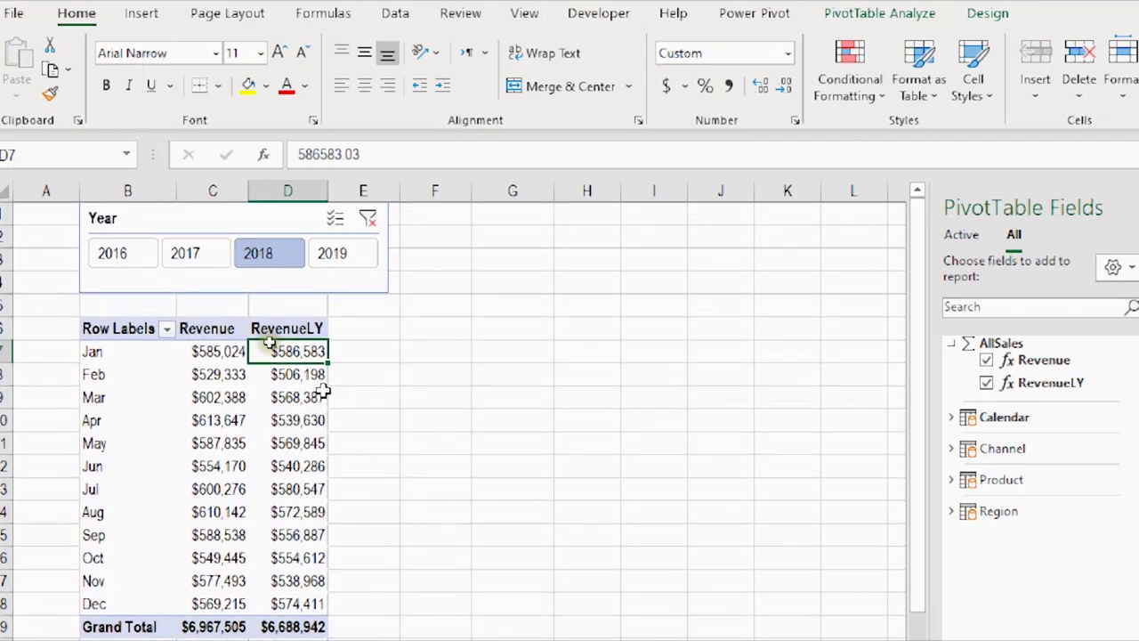
left_click(336, 254)
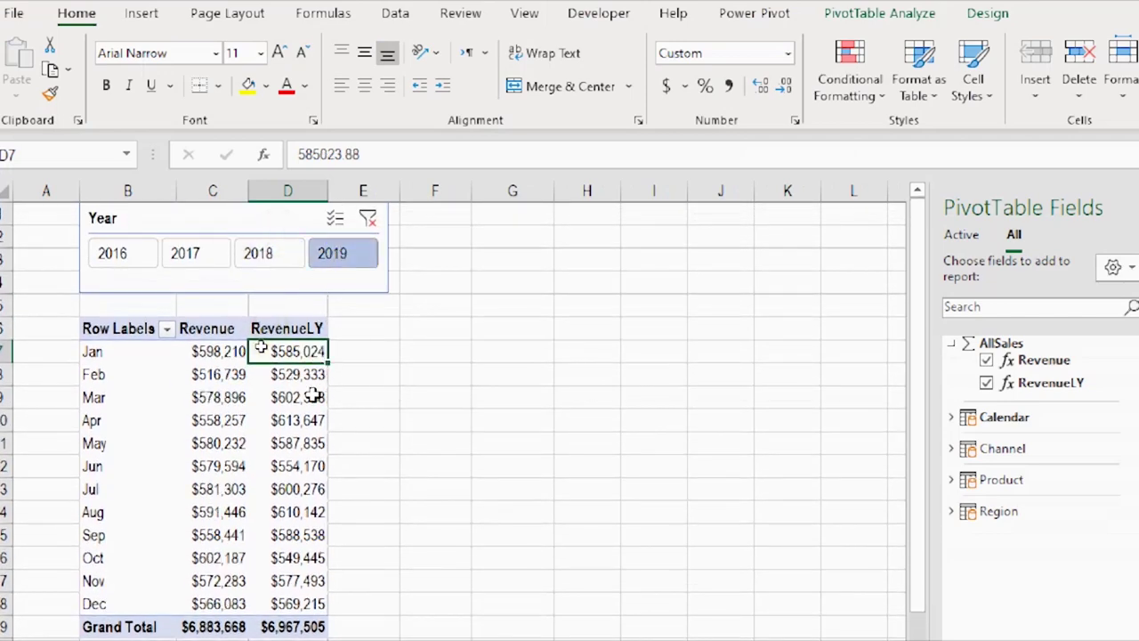
left_click(272, 263)
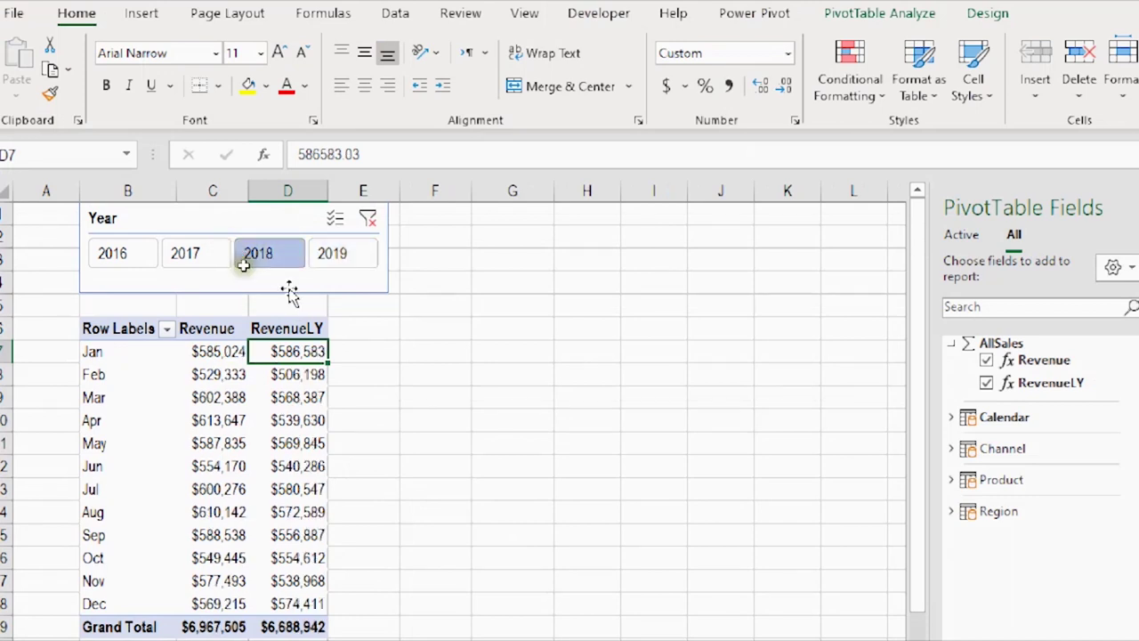
left_click(310, 395)
scroll(312, 391, "down", 1)
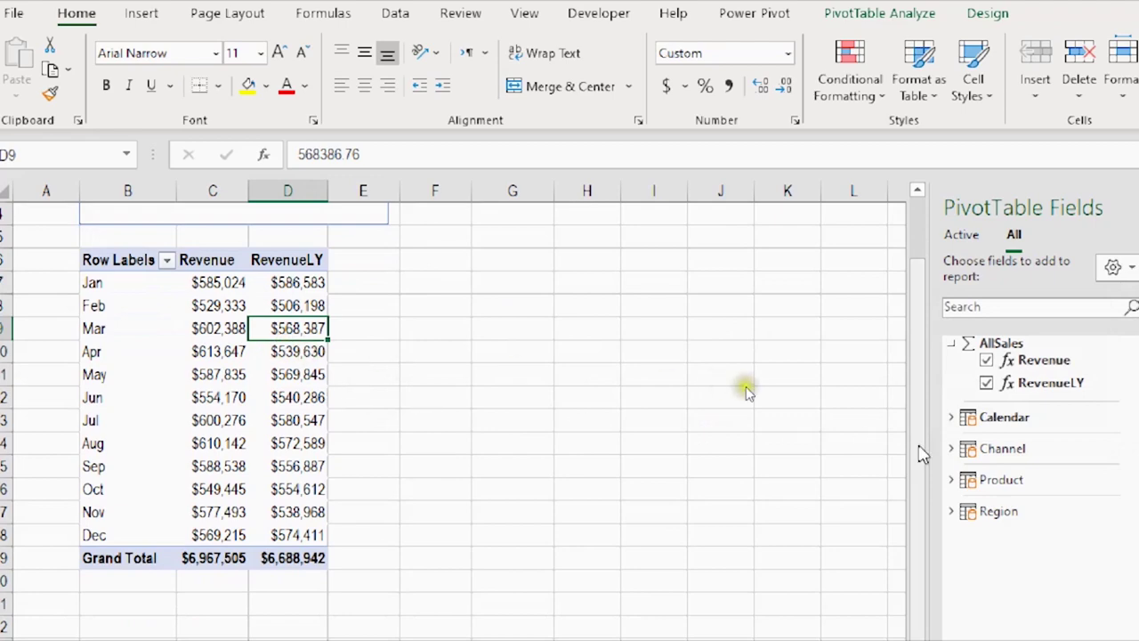
scroll(746, 392, "up", 1)
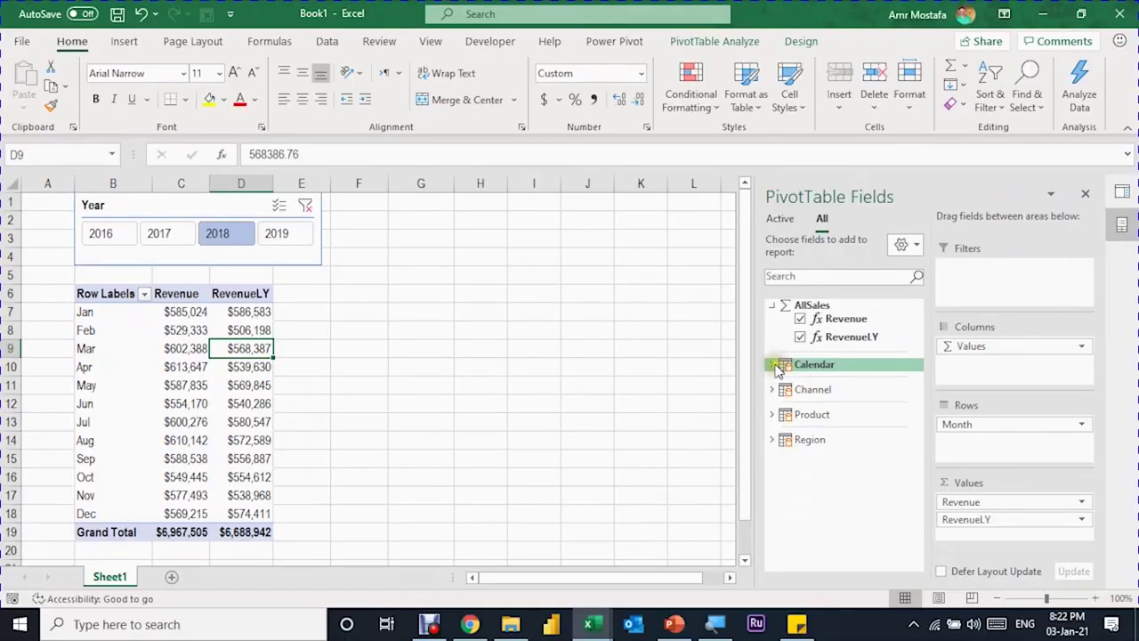
Add the Calendar table's Year field to the pivot rows above Month
left_click(772, 364)
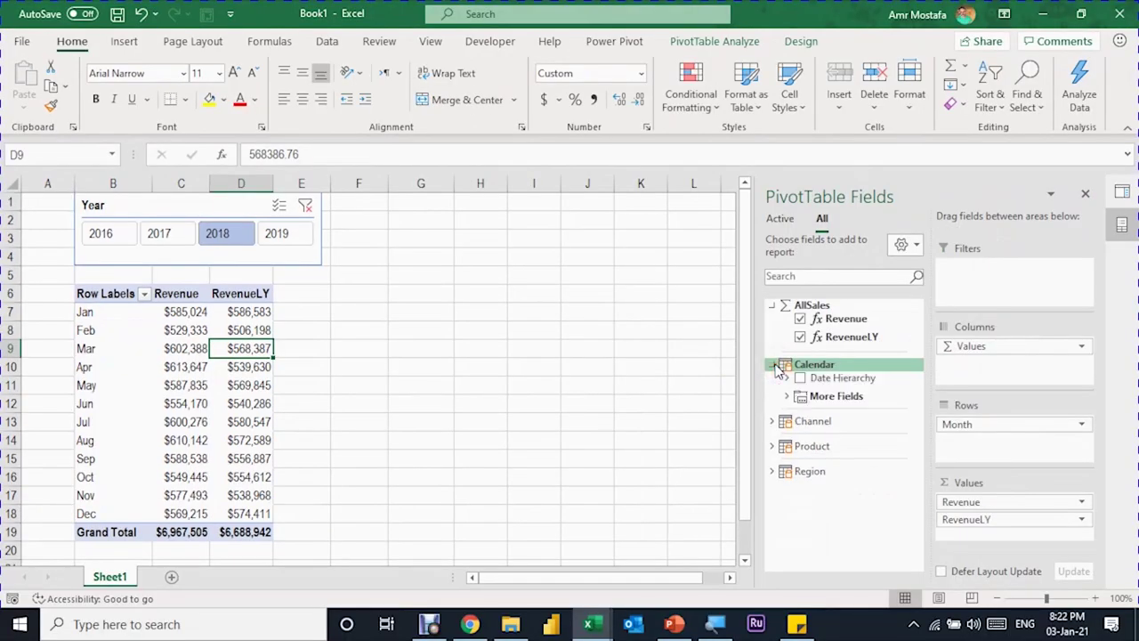
left_click(788, 397)
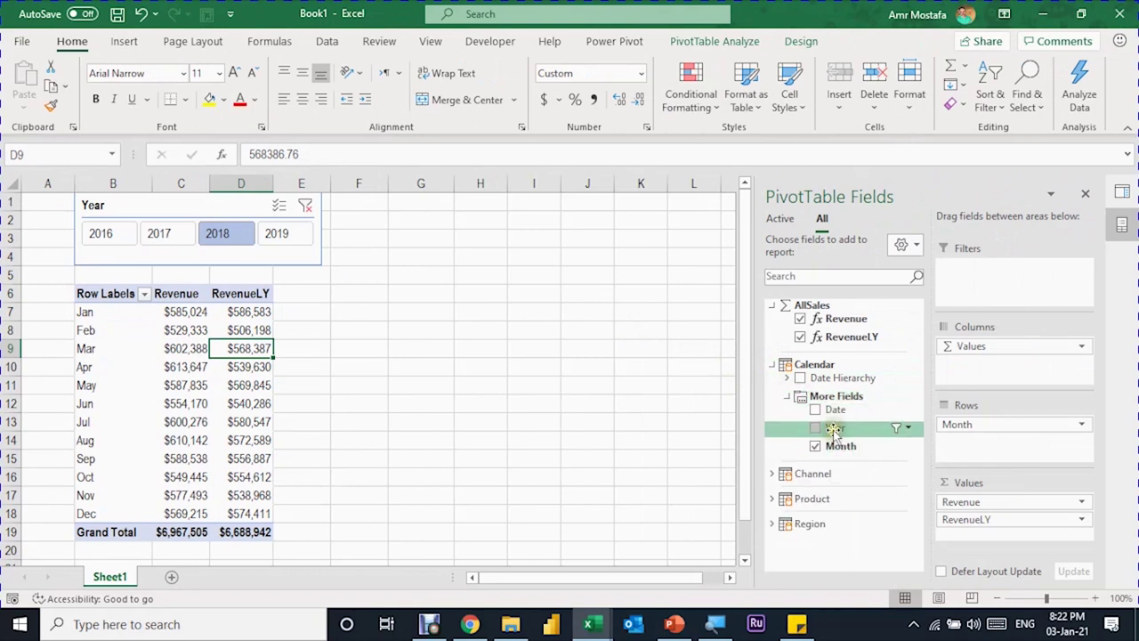
left_click_drag(834, 428, 971, 426)
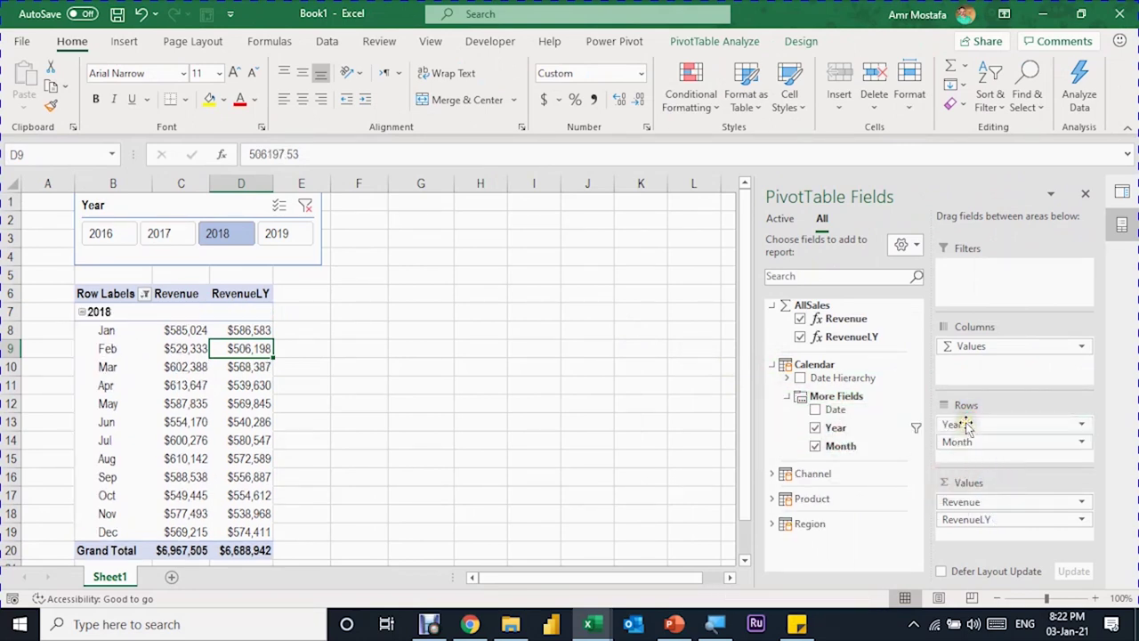
Clear the year filter so the pivot shows monthly Revenue and RevenueLY for all years
left_click(183, 397)
left_click(305, 205)
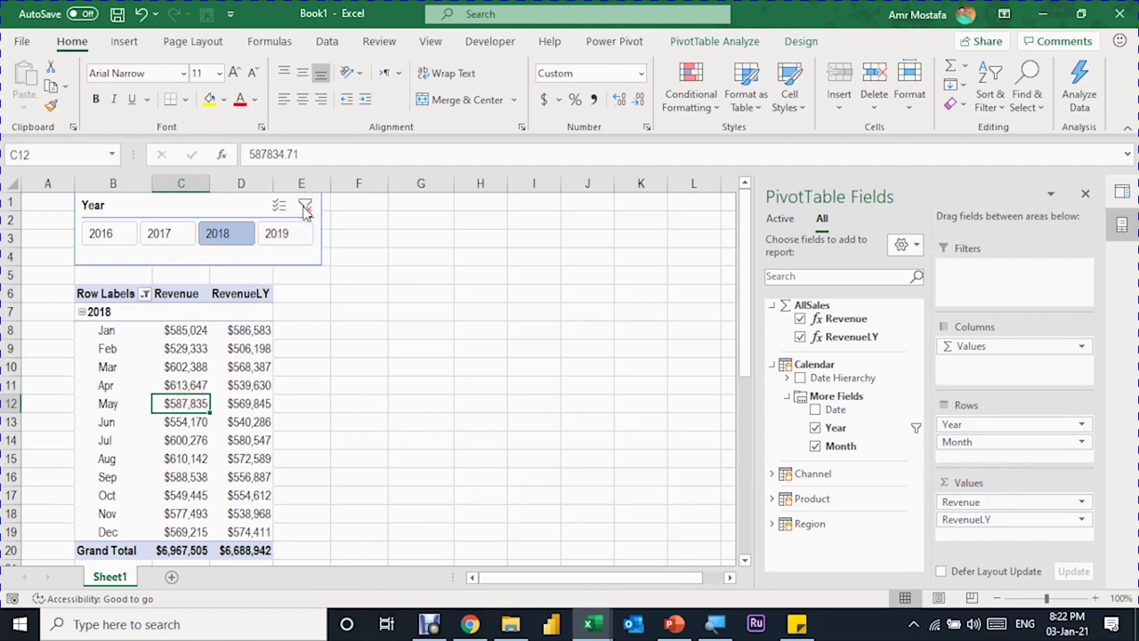
scroll(246, 389, "down", 1)
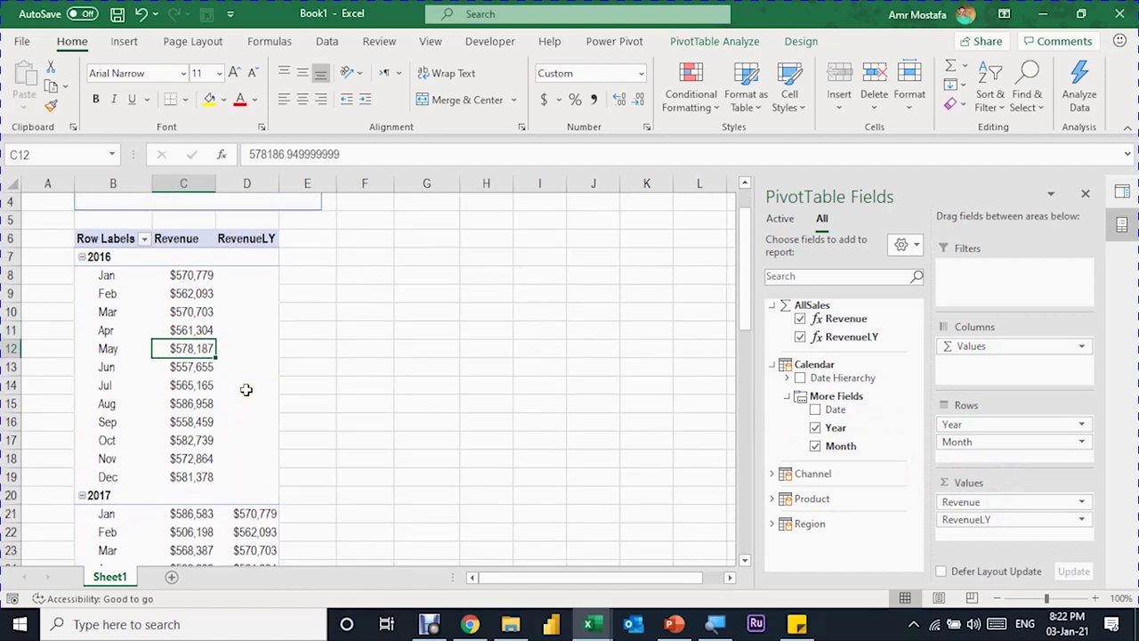
scroll(246, 389, "down", 1)
scroll(246, 389, "up", 1)
left_click(184, 275)
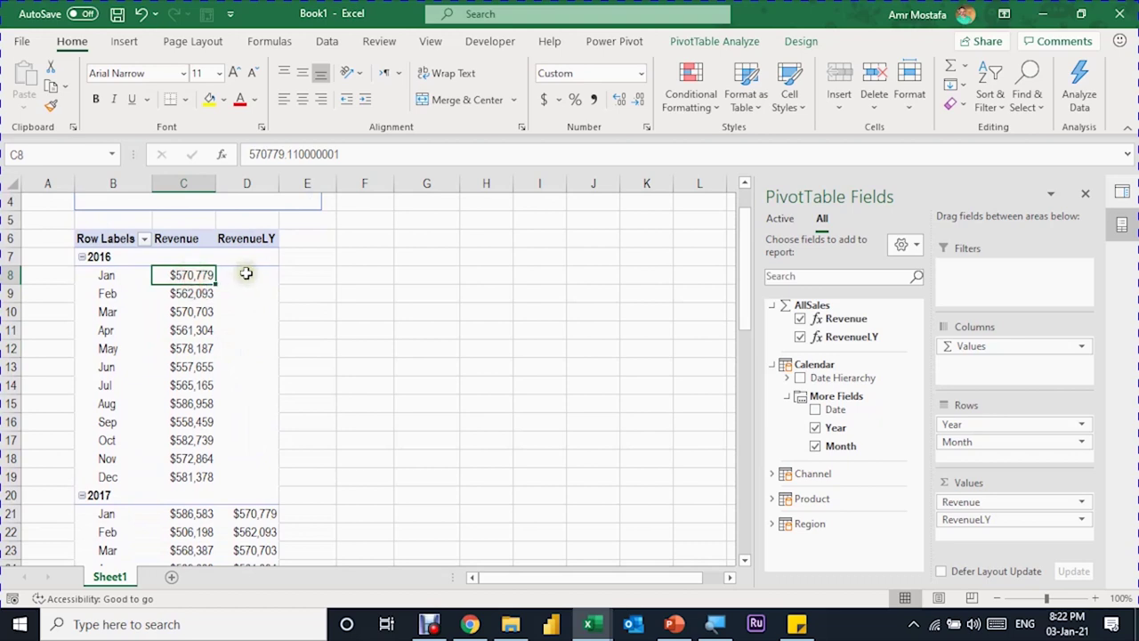
left_click_drag(246, 275, 267, 477)
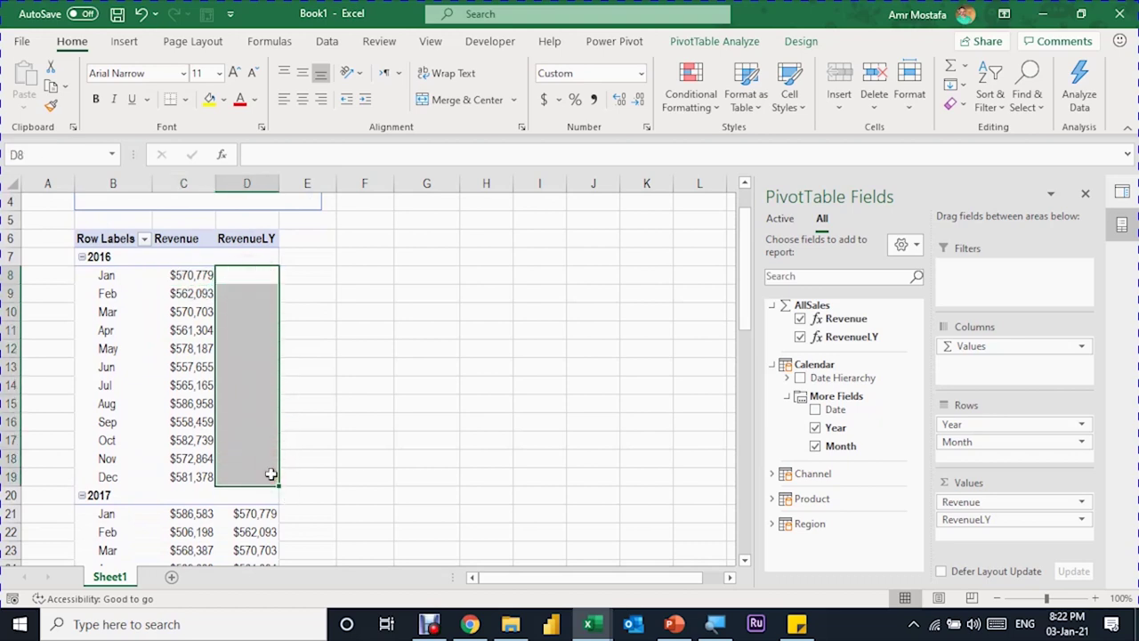
scroll(359, 415, "down", 1)
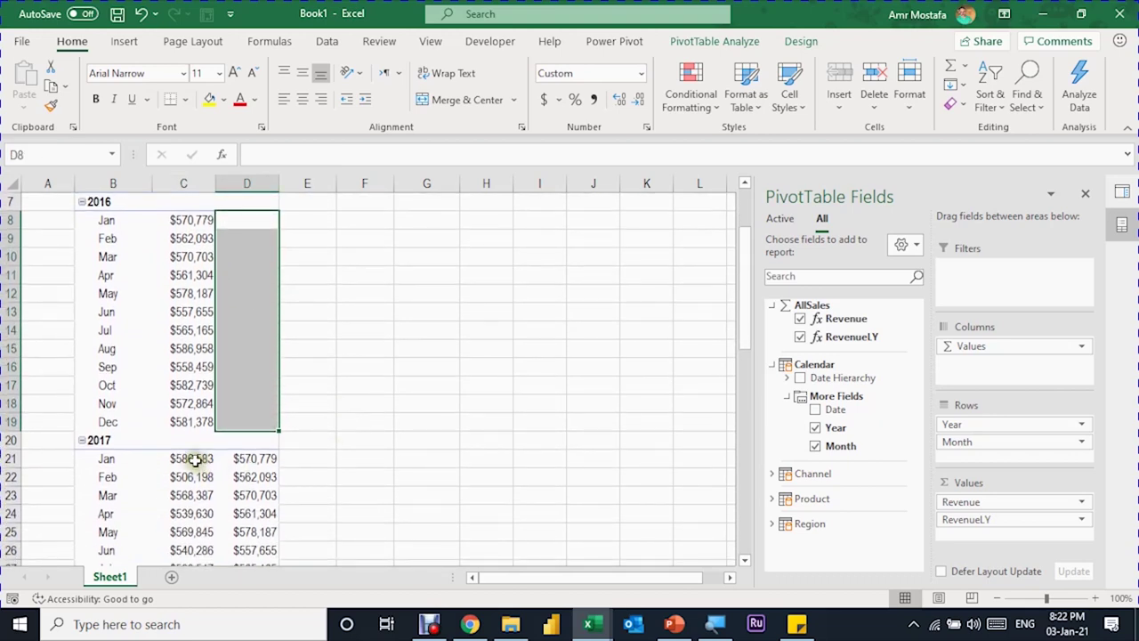
Verify that the January and February 2017 RevenueLY values match the 2016 Revenue figures
left_click(194, 458)
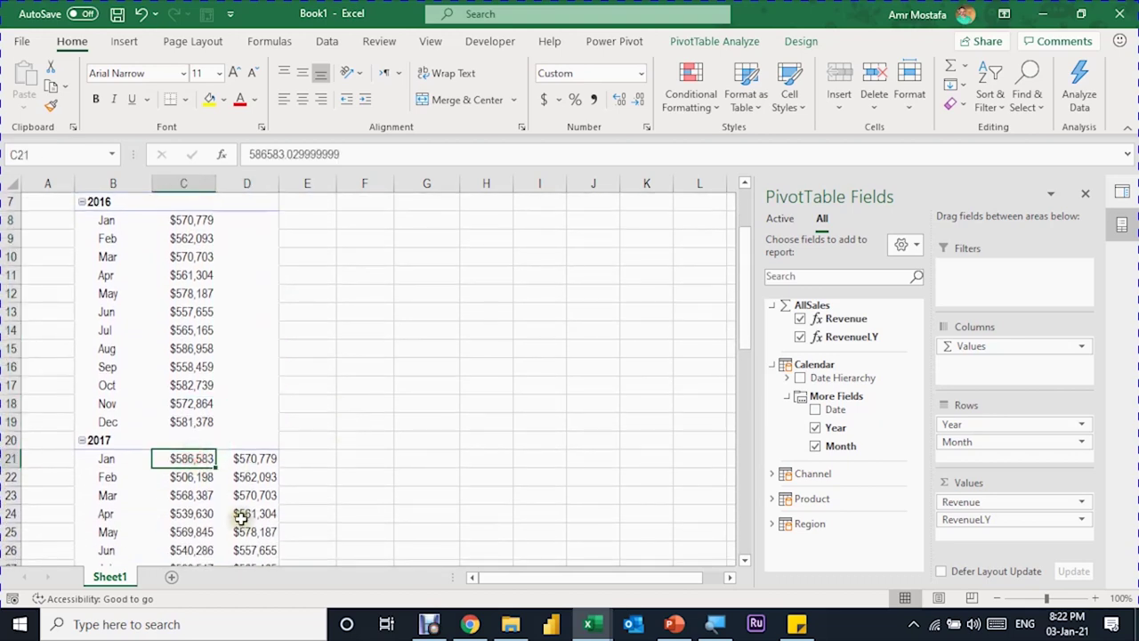
left_click(245, 459)
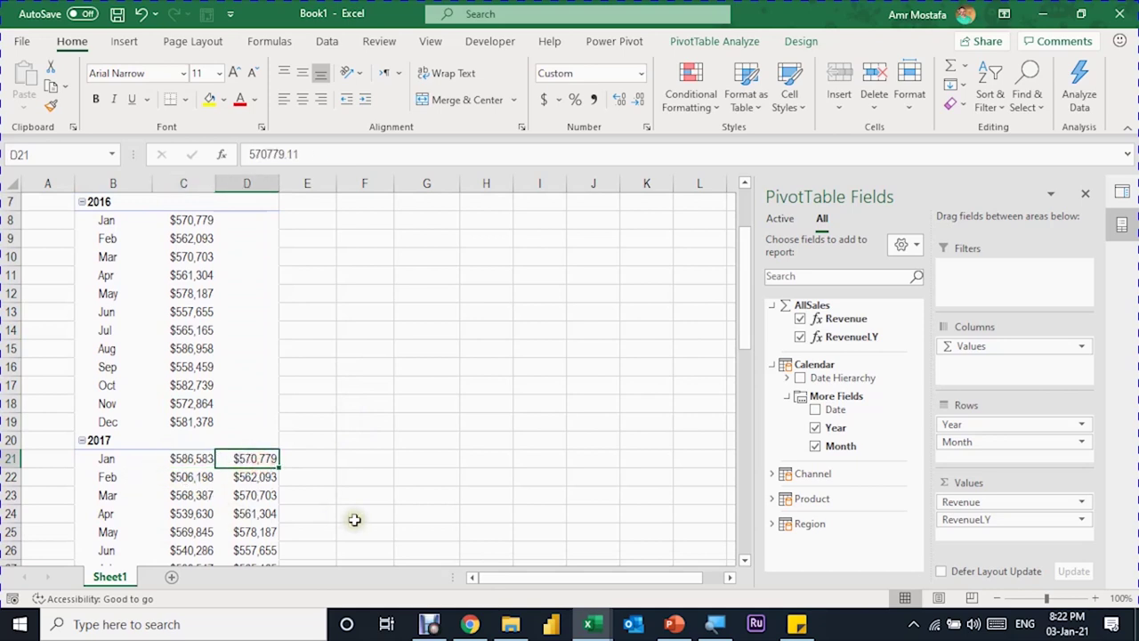
left_click(191, 221)
left_click(261, 476)
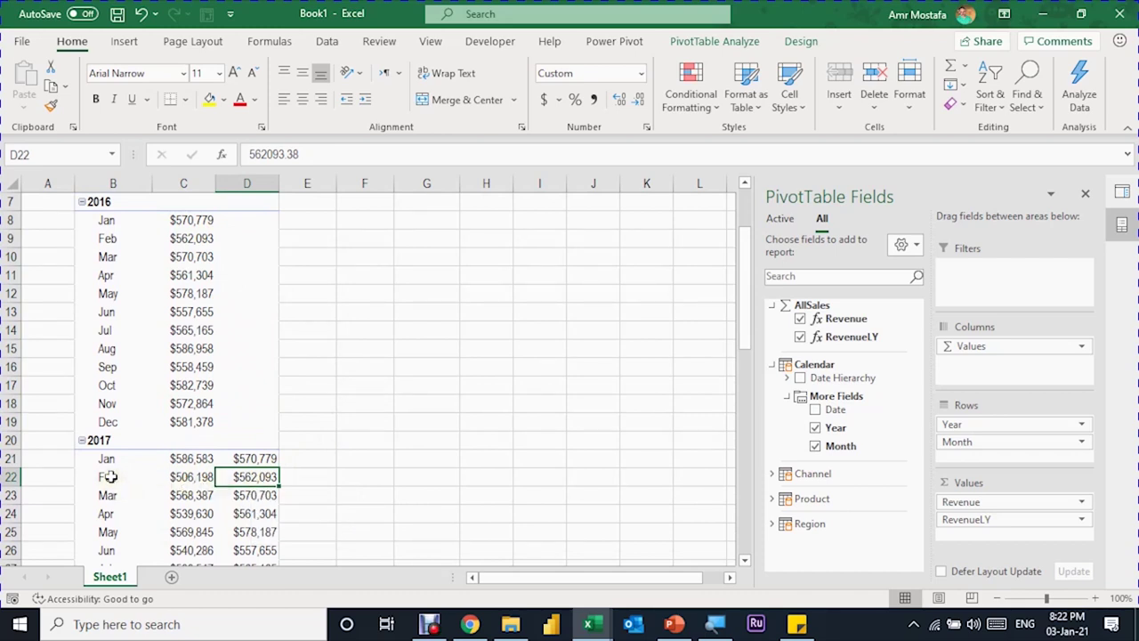
left_click(189, 236)
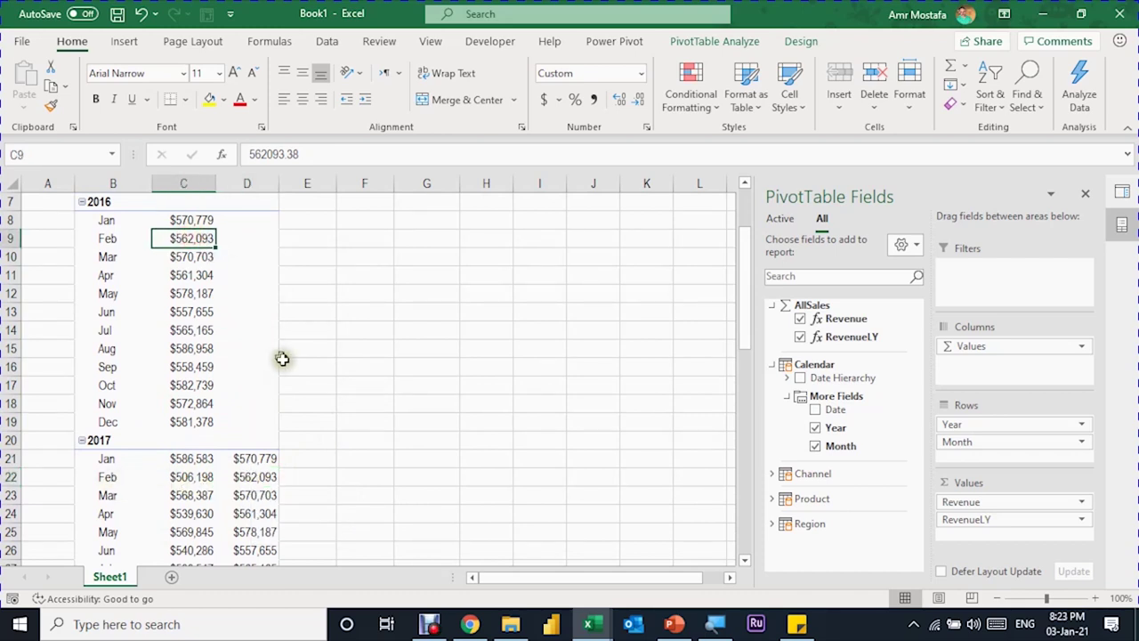
scroll(293, 377, "down", 2)
scroll(293, 378, "down", 5)
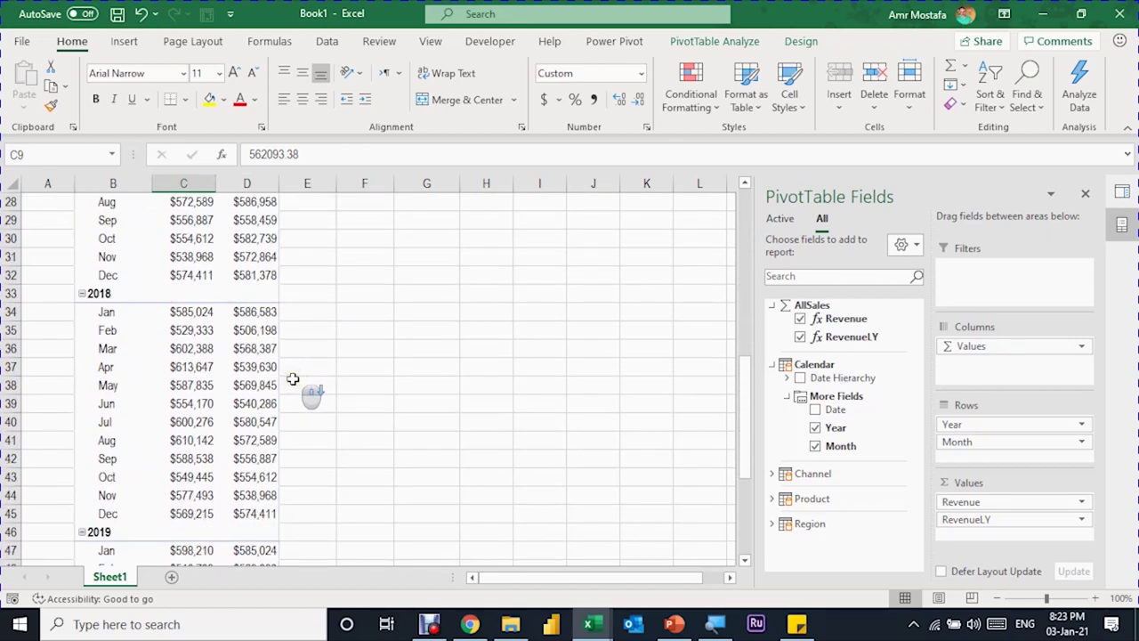
scroll(293, 377, "down", 3)
scroll(293, 379, "down", 4)
scroll(292, 380, "up", 1)
scroll(293, 379, "up", 1)
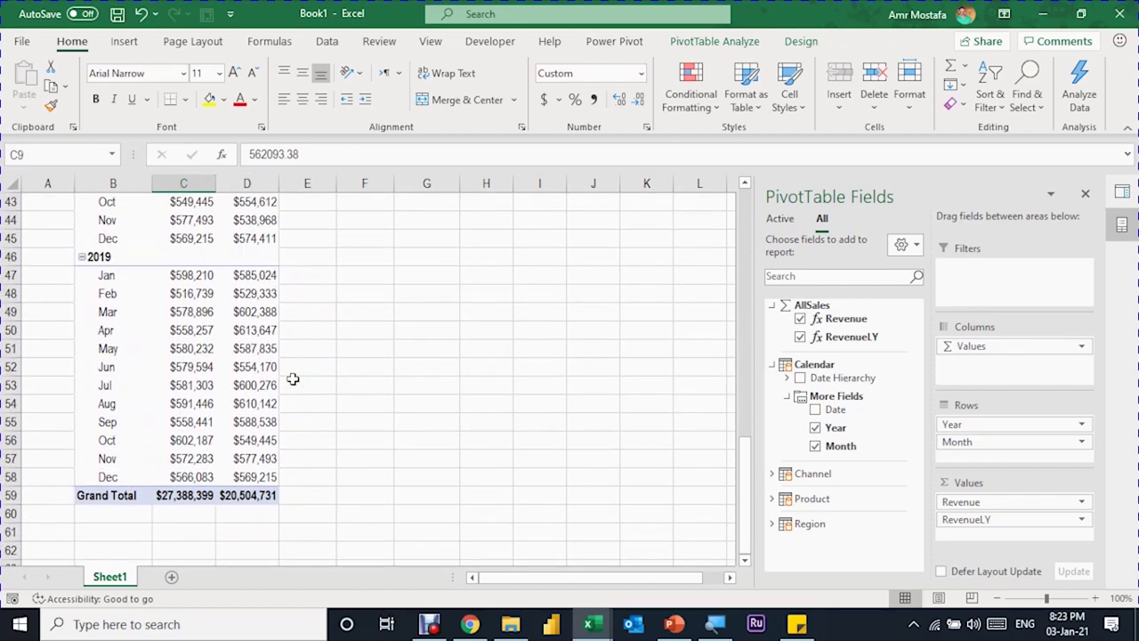
scroll(293, 379, "up", 4)
scroll(294, 376, "up", 9)
scroll(294, 377, "up", 2)
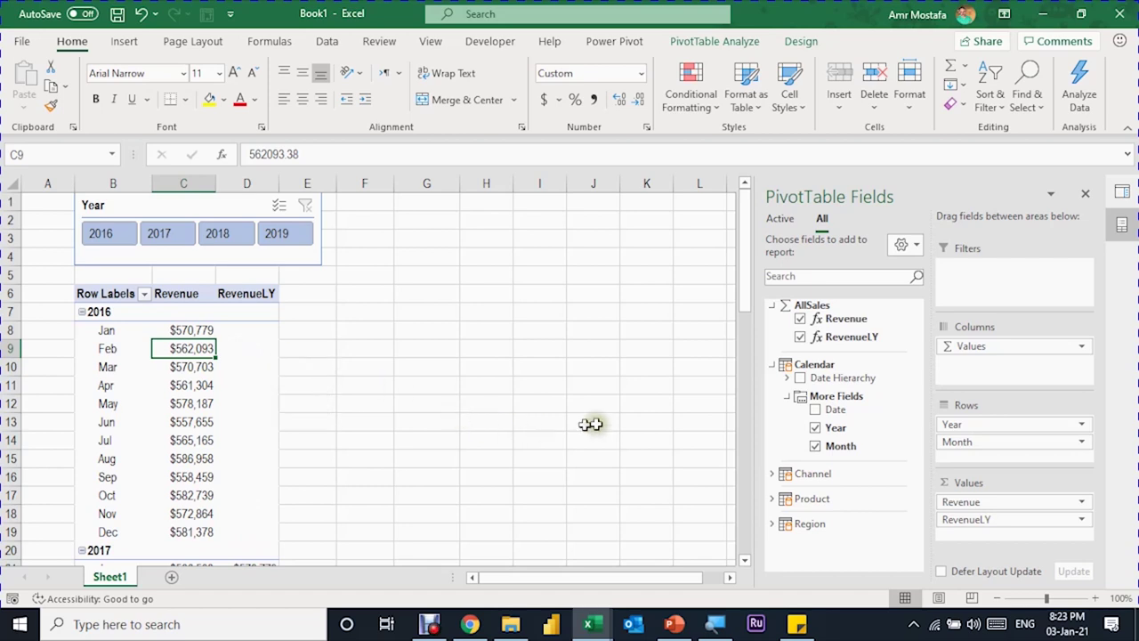
Filter the pivot to 2019, remove Year from the rows, and switch to Power Pivot
left_click(278, 236)
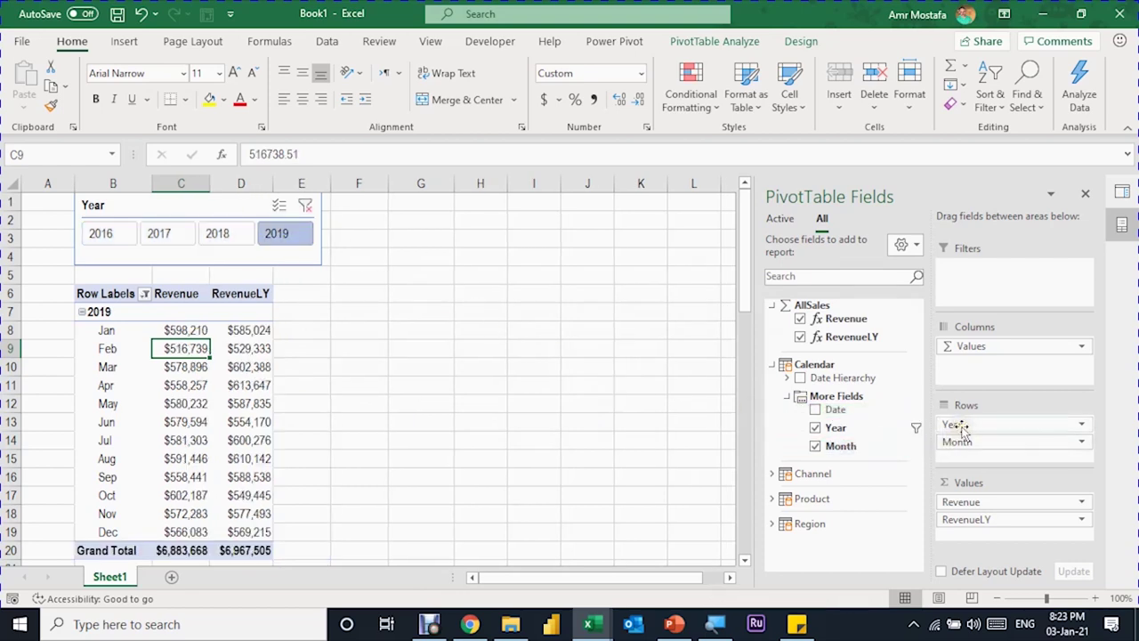
left_click_drag(951, 443, 654, 419)
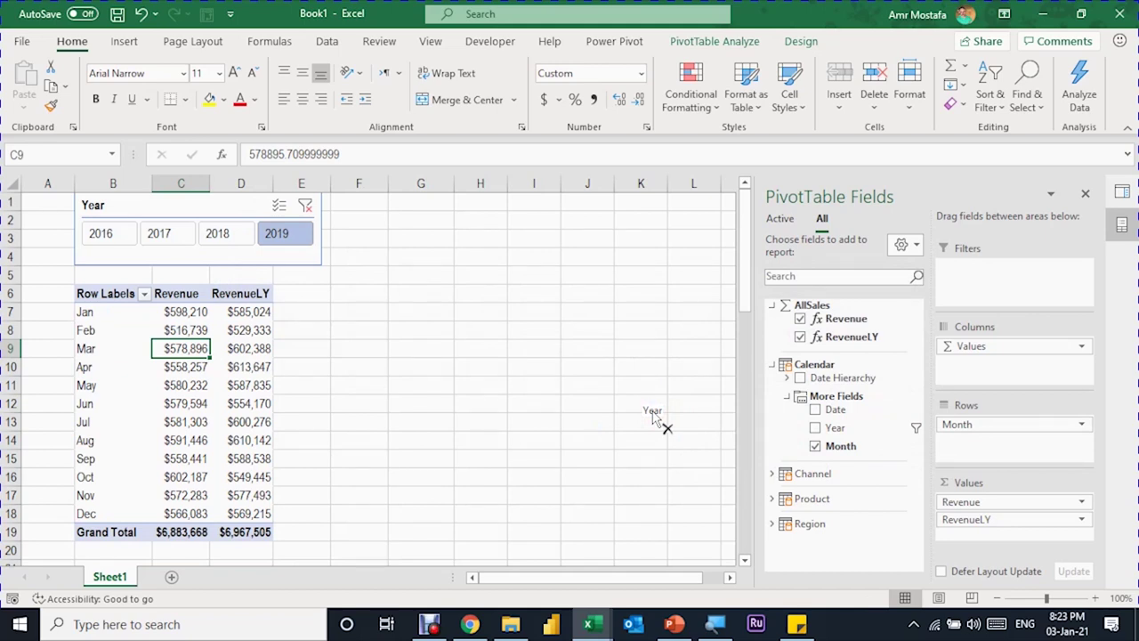
left_click(240, 311)
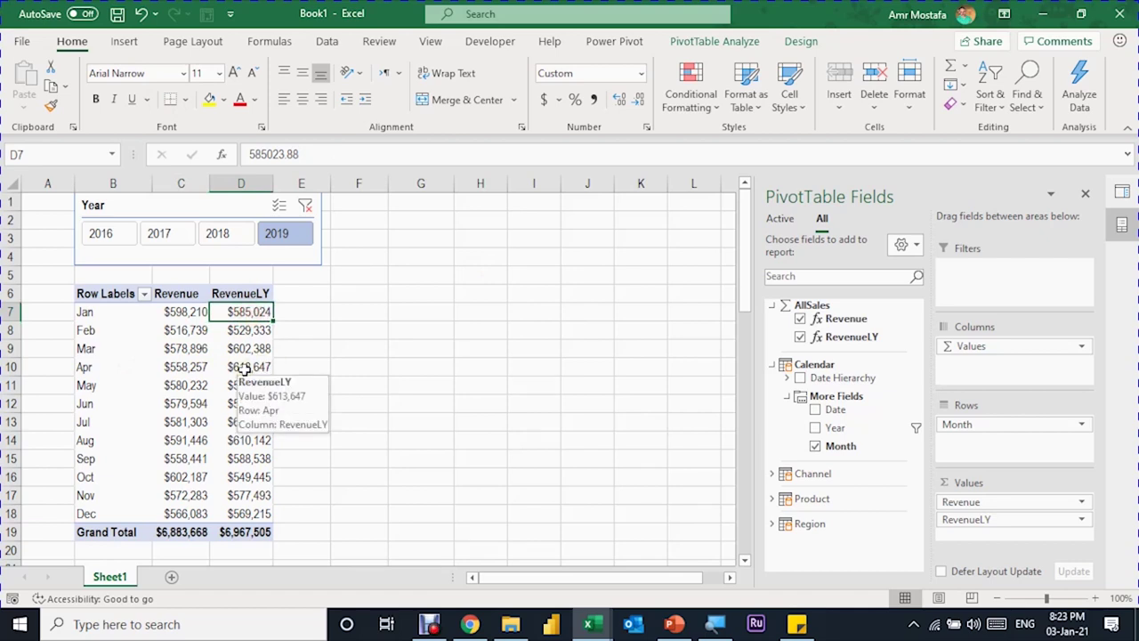
left_click(587, 624)
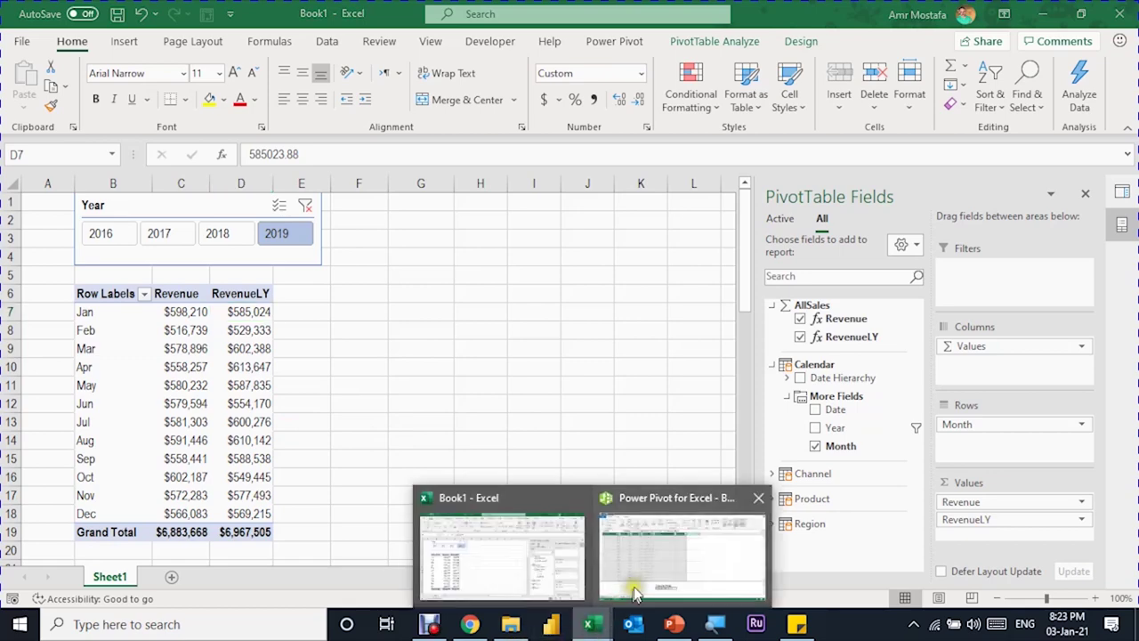
left_click(635, 594)
Create the measure Var Vs LY:=[Revenue]-[RevenueLY] in $ currency format, then return to Excel
left_click(498, 538)
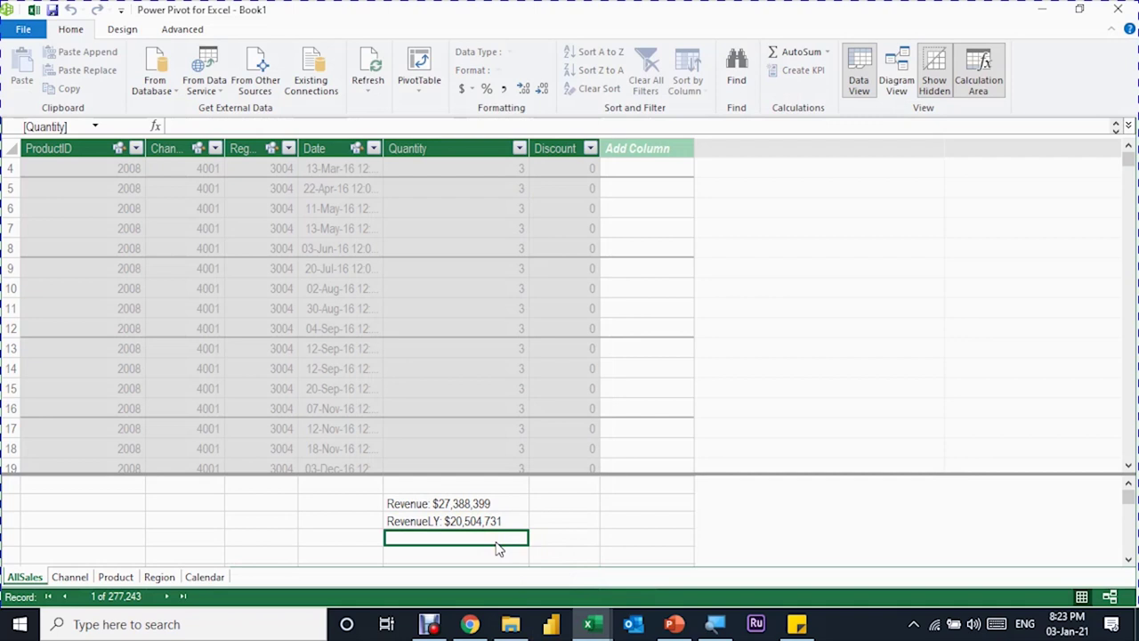
type("Var")
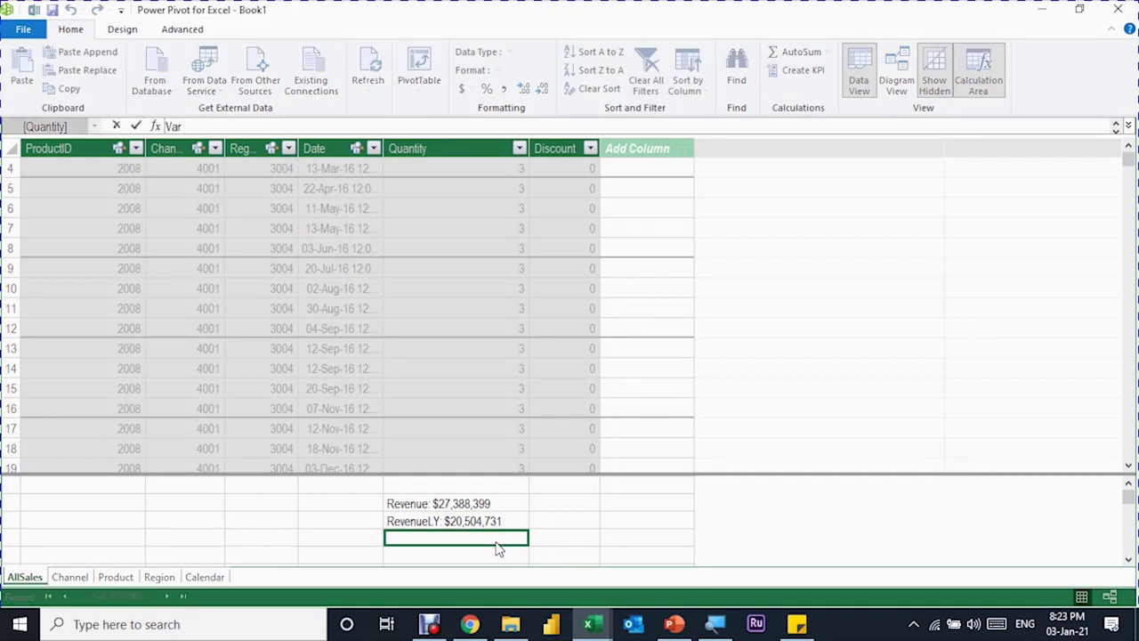
type(" Vs LY:=[")
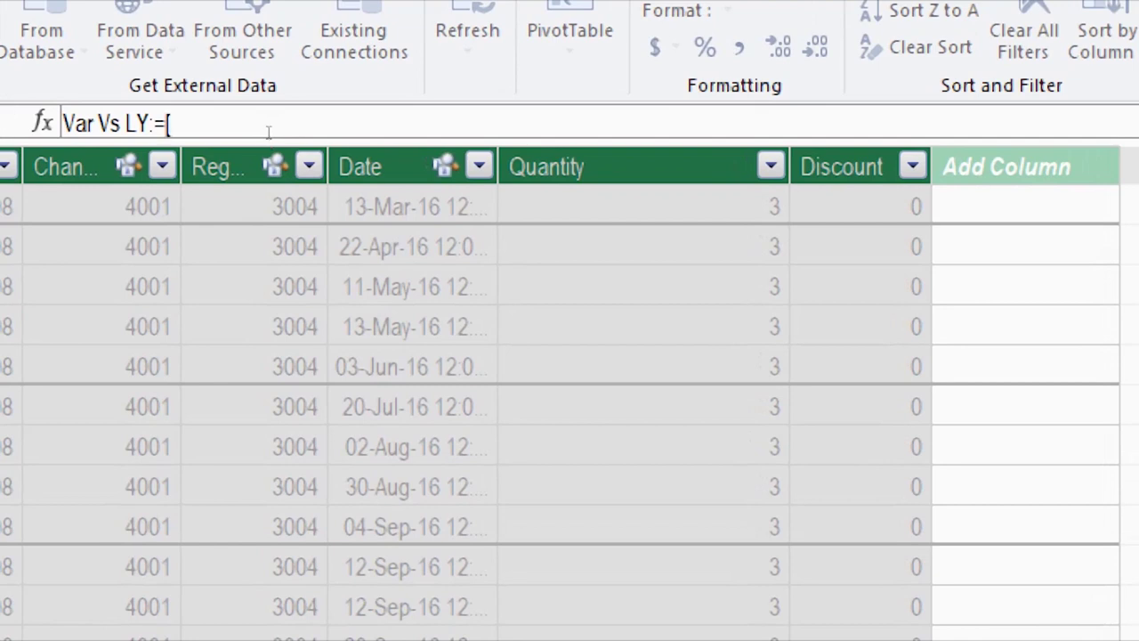
type("re")
key("Tab")
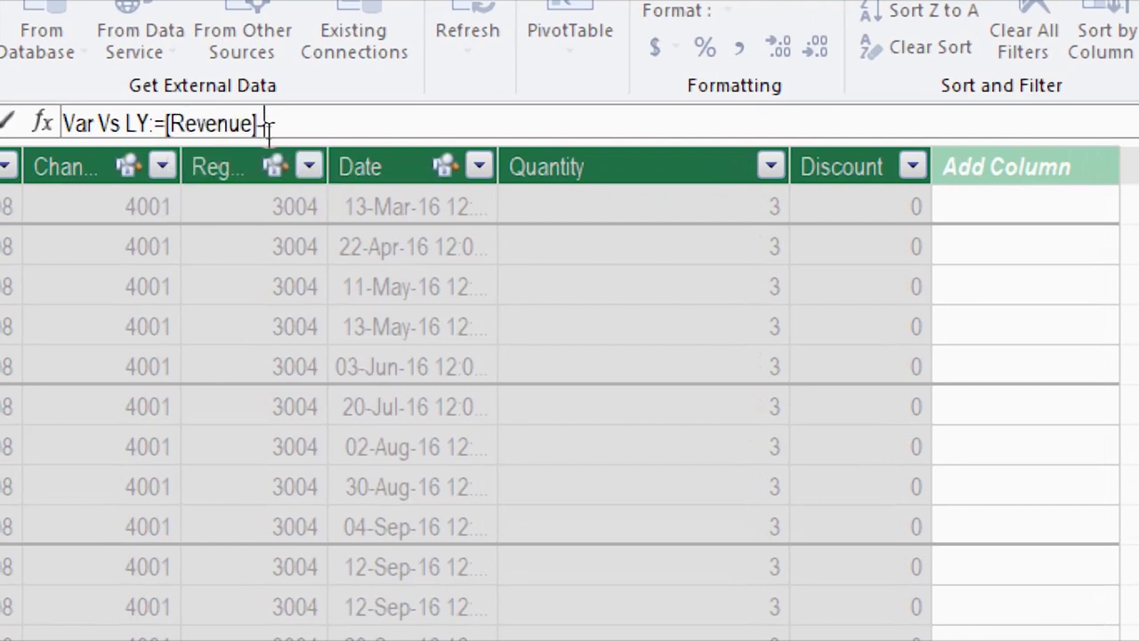
type("[")
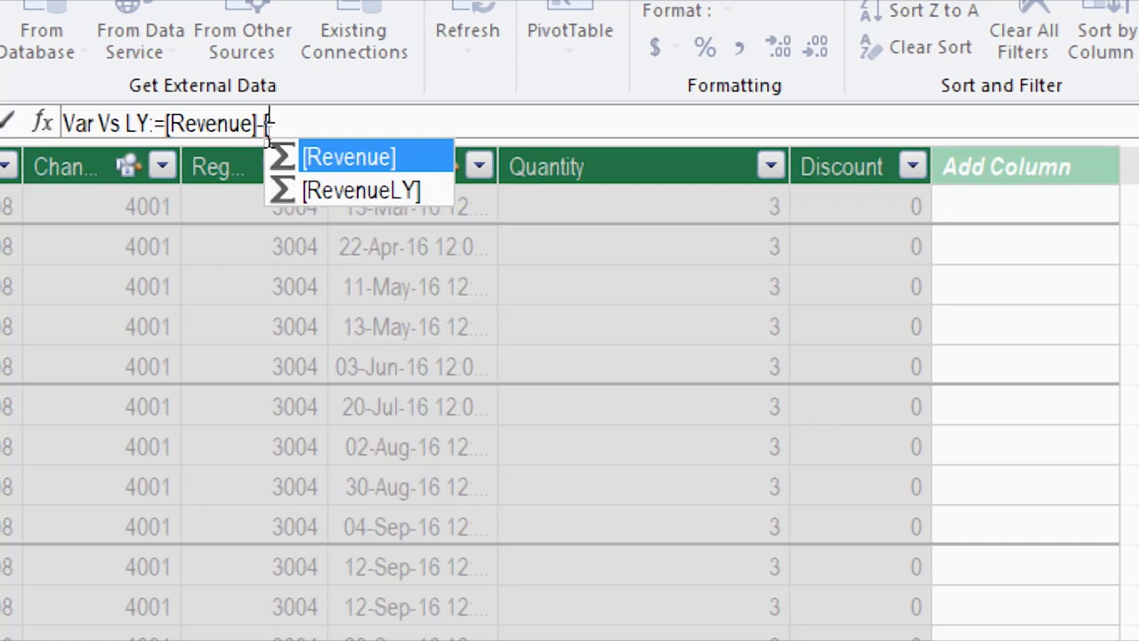
key("Down")
key("Tab")
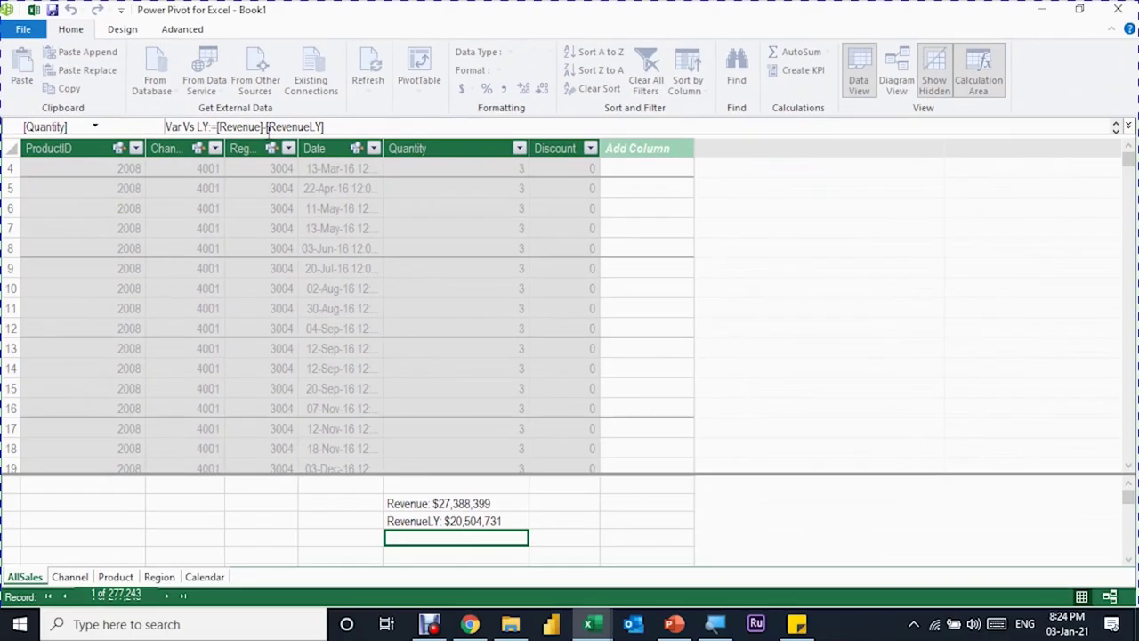
key("Return")
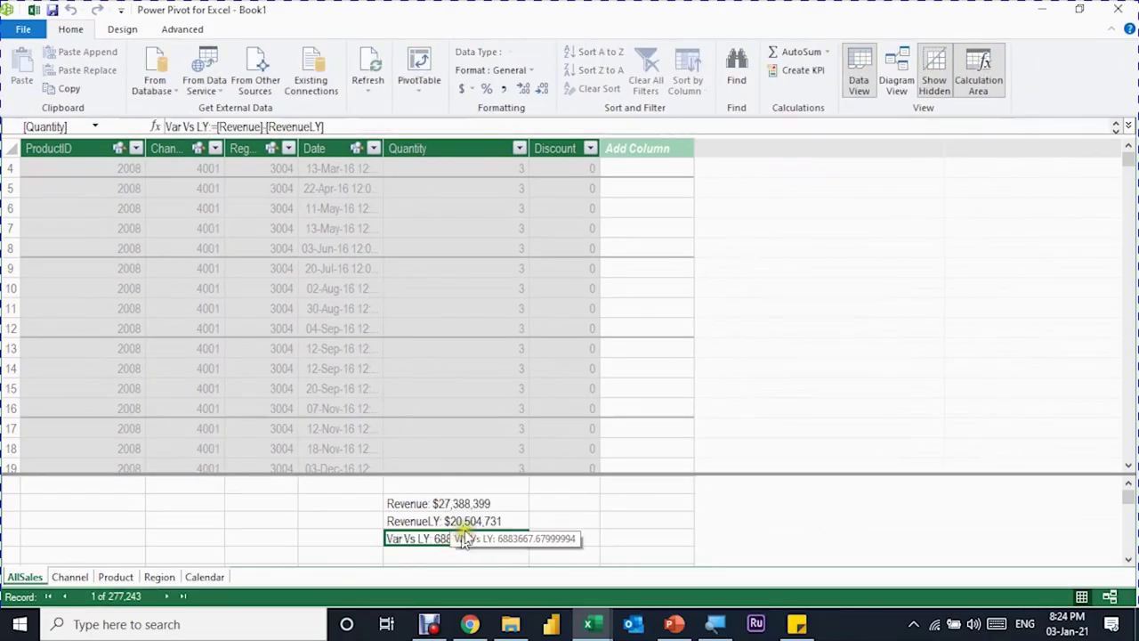
left_click(472, 89)
key("Escape")
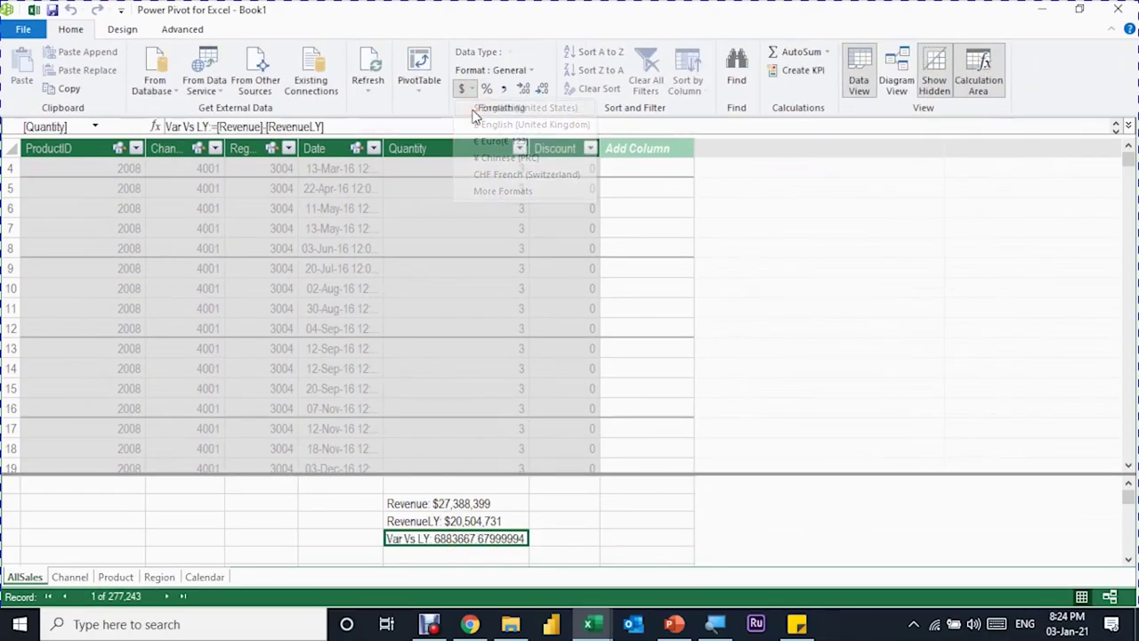
key("alt+Tab")
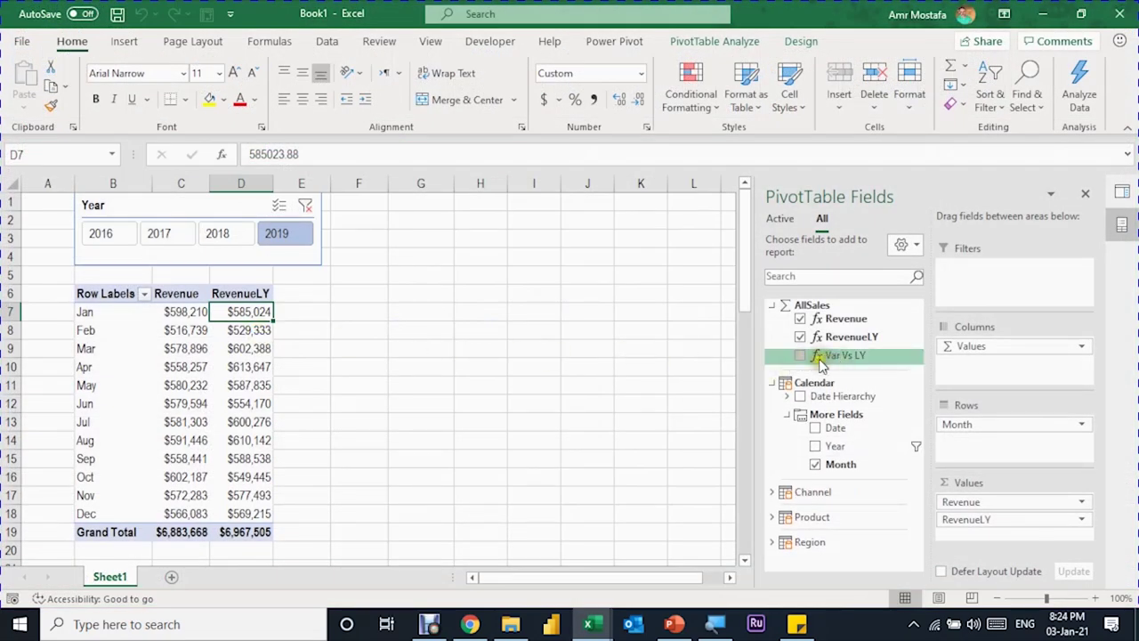
Add Var Vs LY to the pivot, view 2018 then 2017, and go back to Power Pivot
left_click(800, 356)
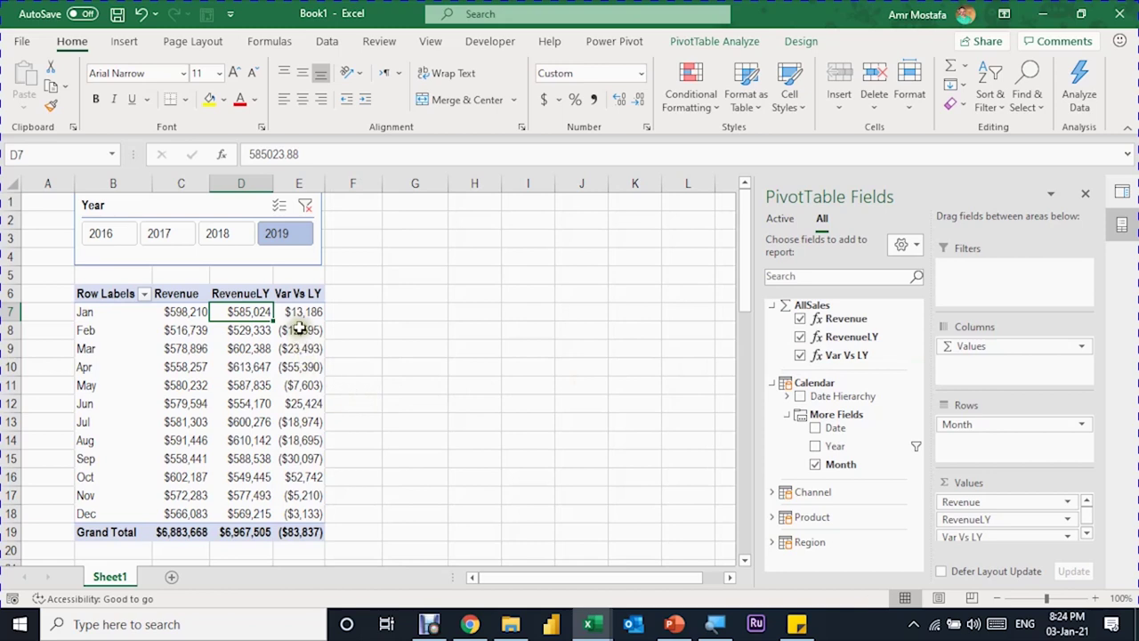
left_click(300, 533)
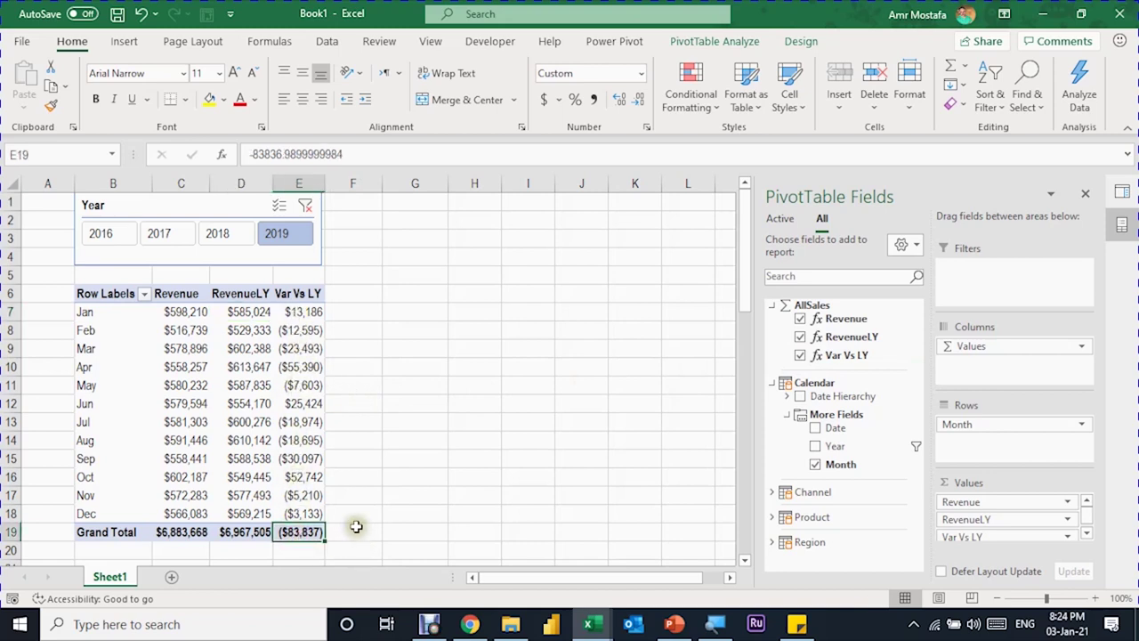
left_click(239, 242)
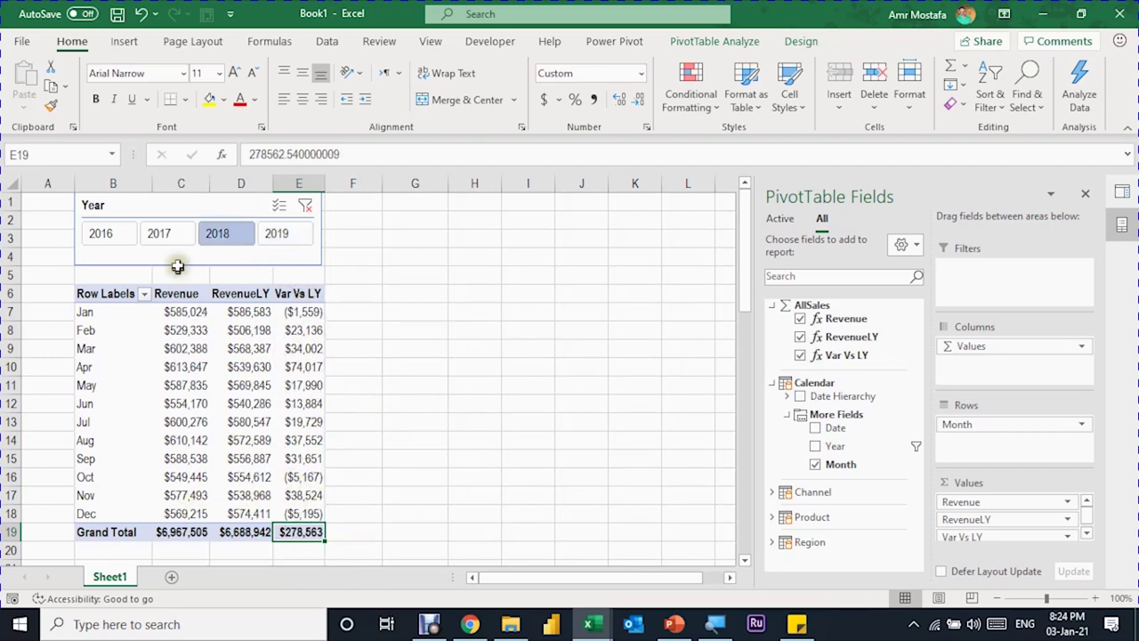
left_click(165, 236)
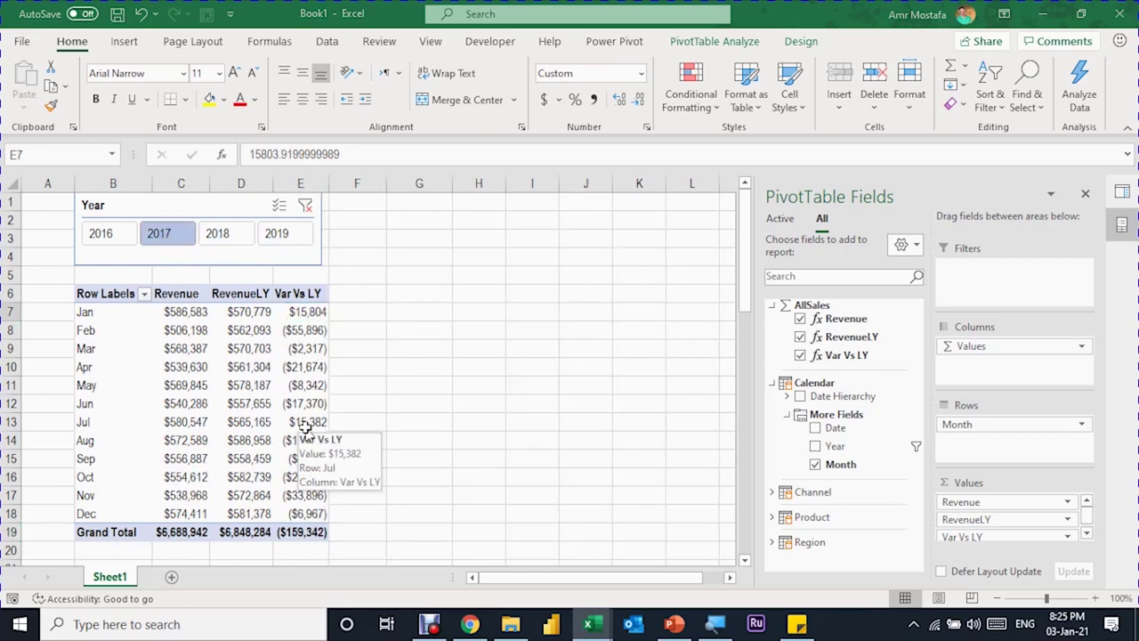
key("alt+Tab")
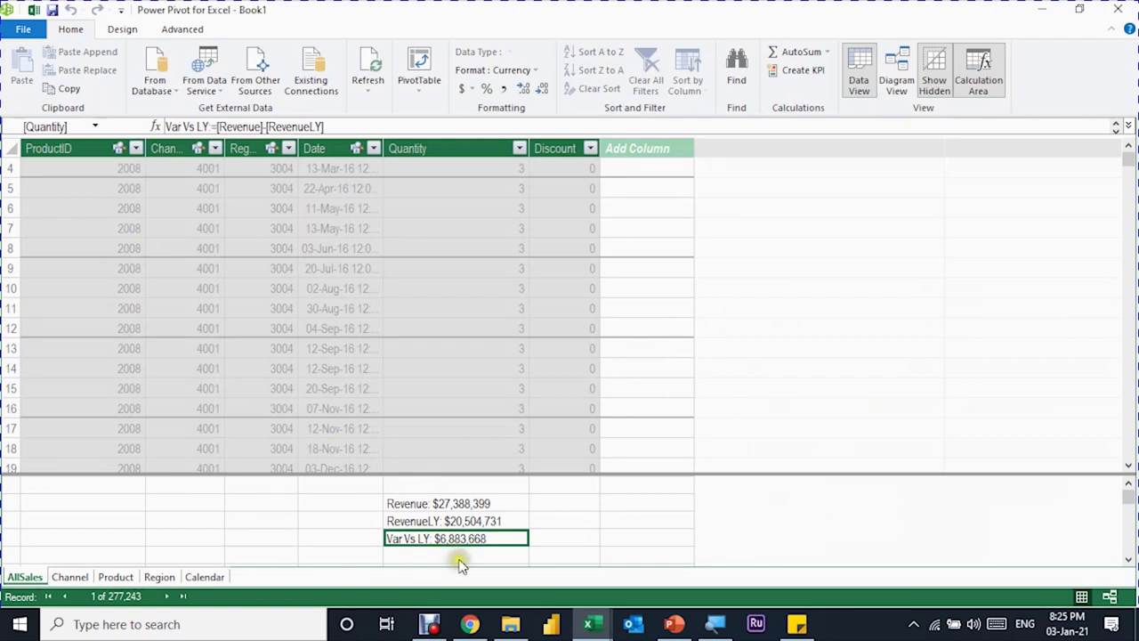
left_click(458, 558)
Create the measure YoY %:=[Var Vs LY]/[RevenueLY] formatted as a percentage, then return to Excel
scroll(498, 547, "down", 1)
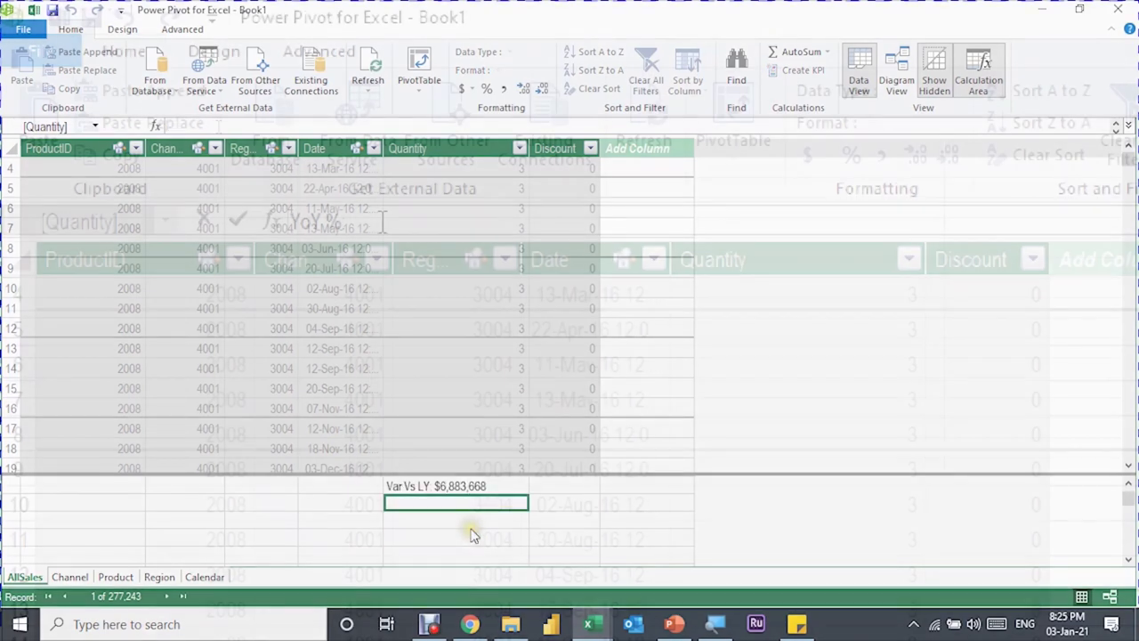
left_click(218, 126)
type("YoY %:=[")
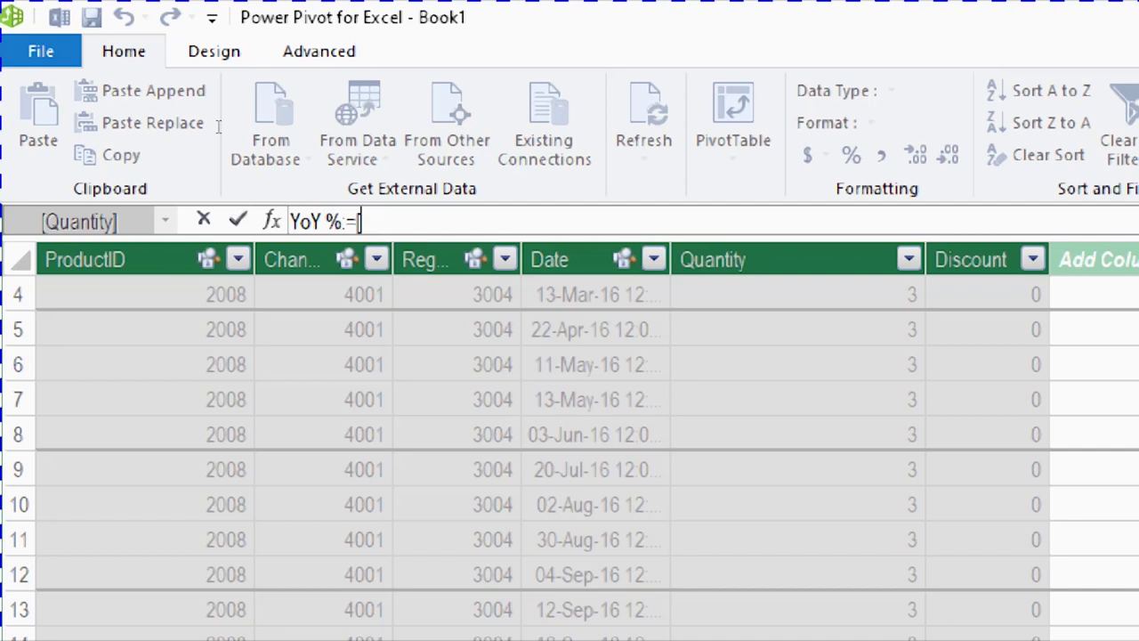
key("Down")
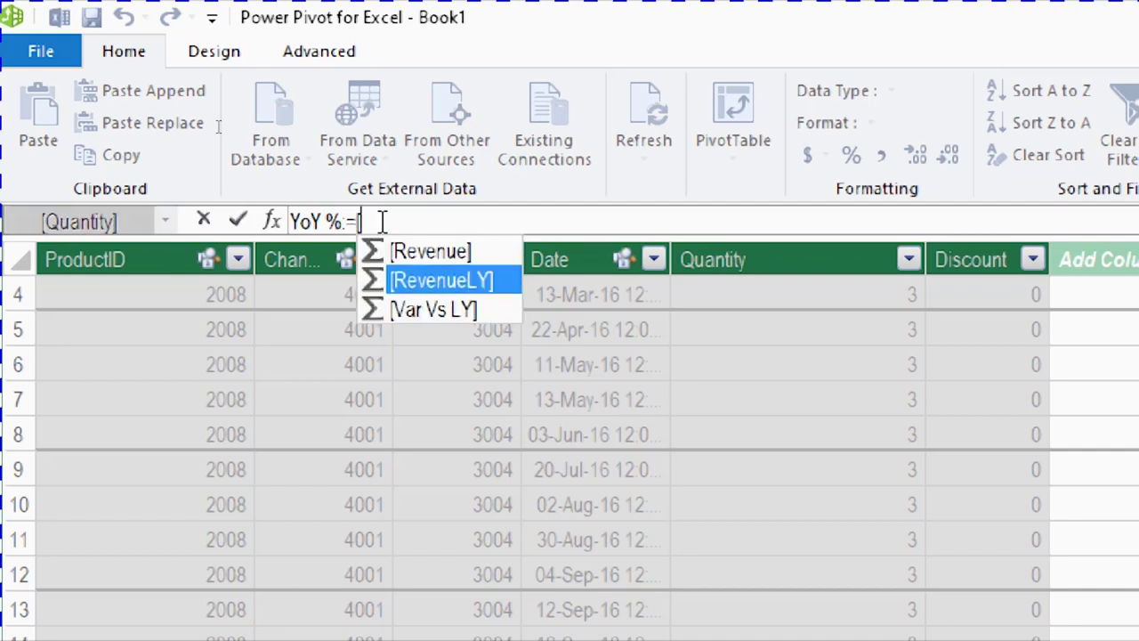
key("Down")
key("Tab")
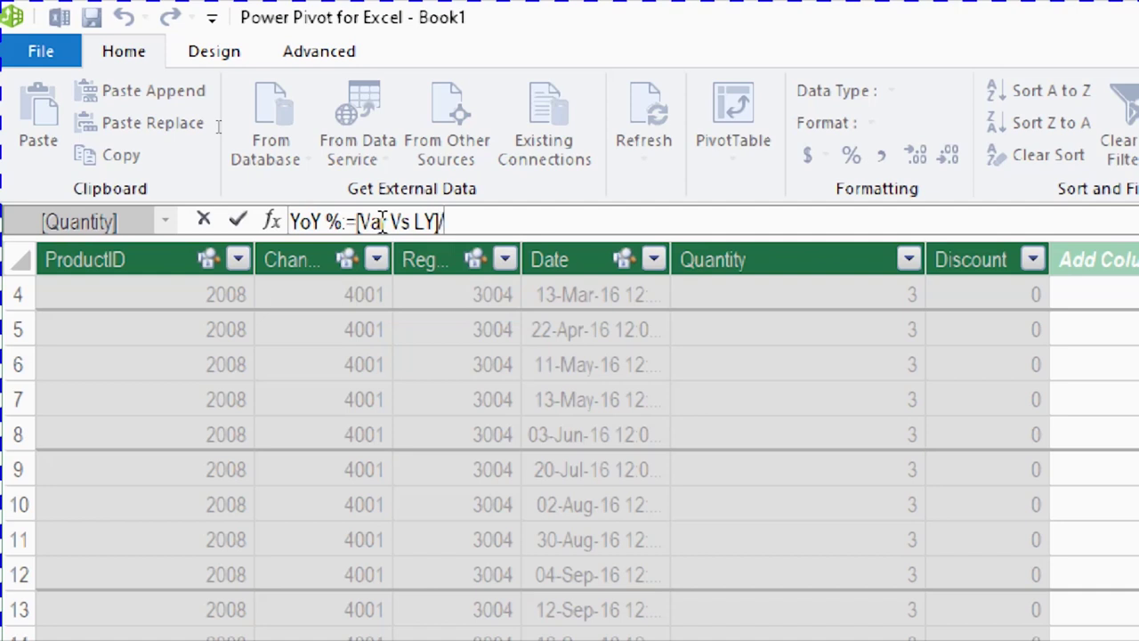
type("[")
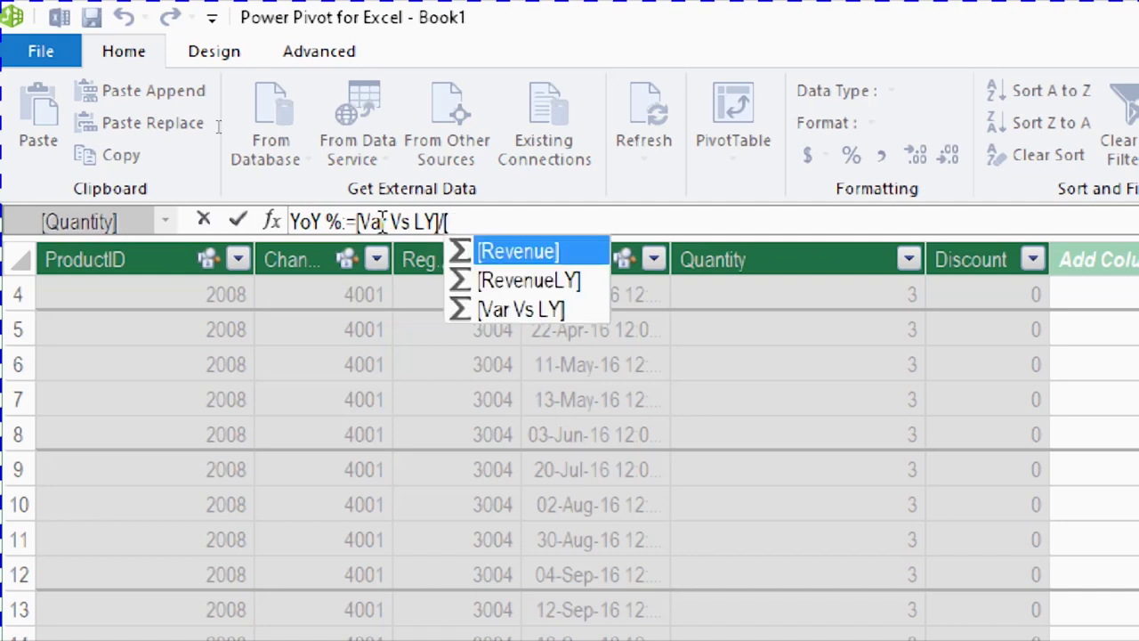
key("Down")
key("Tab")
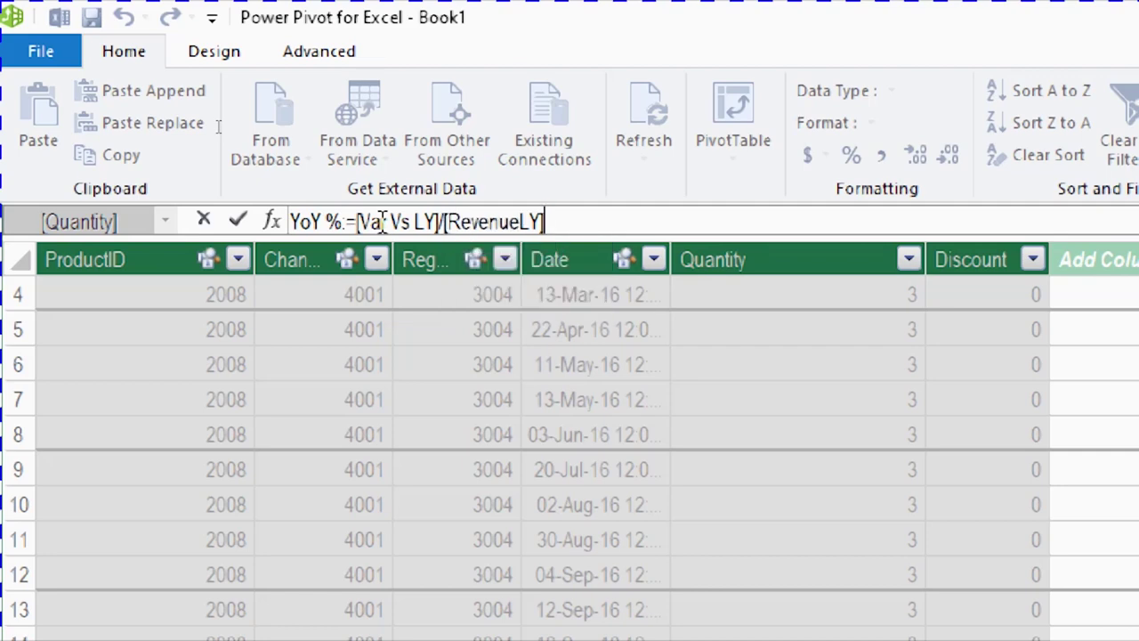
key("Return")
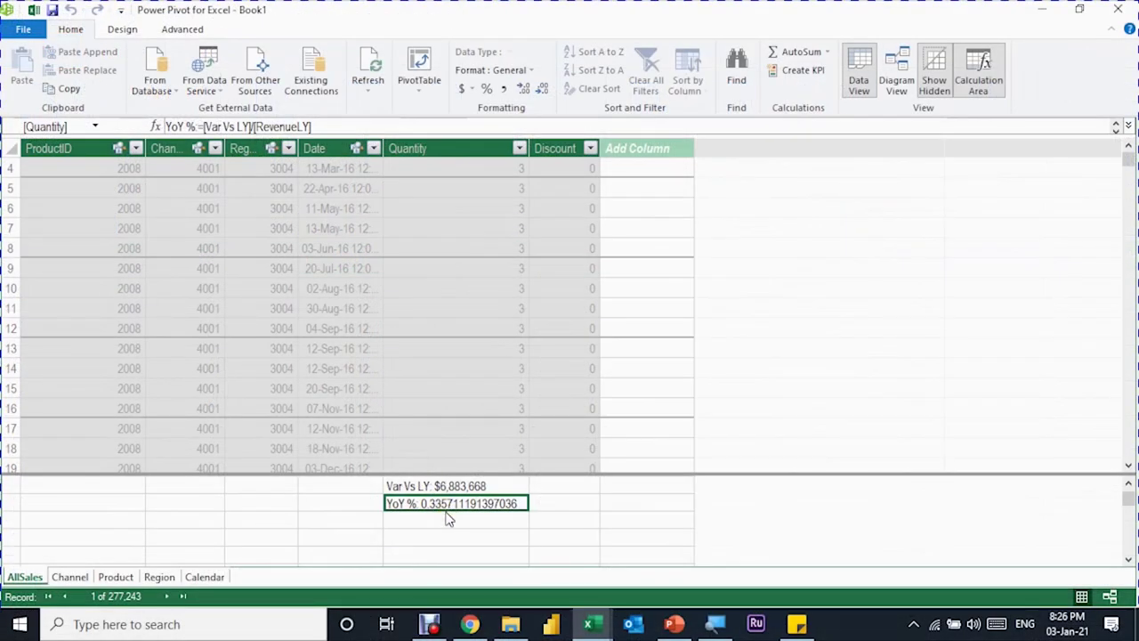
left_click(487, 91)
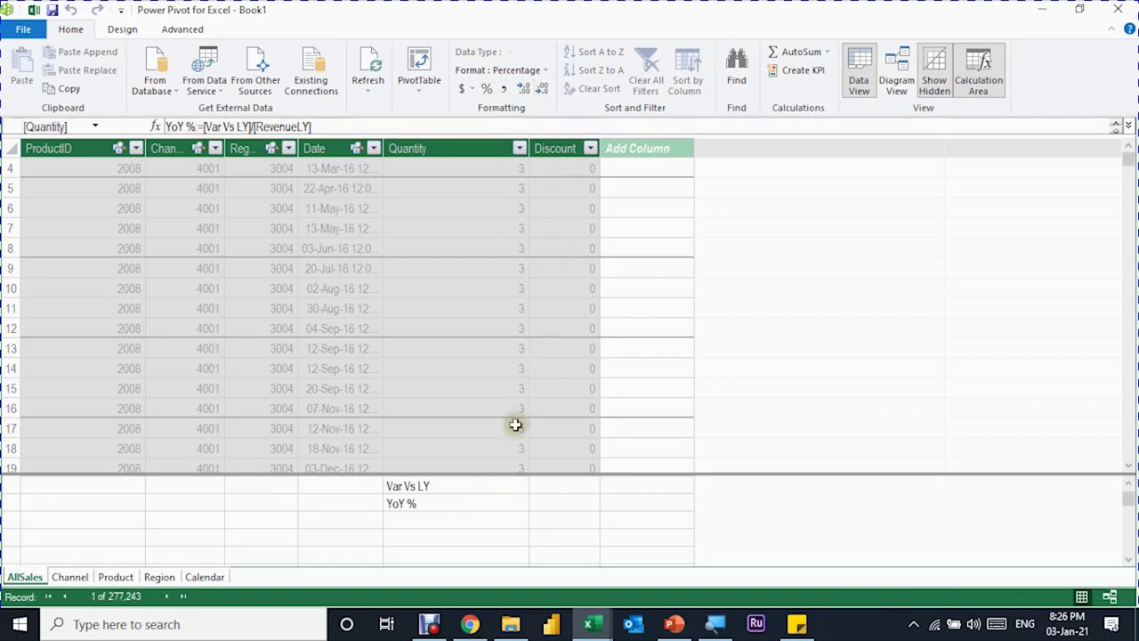
key("alt+Tab")
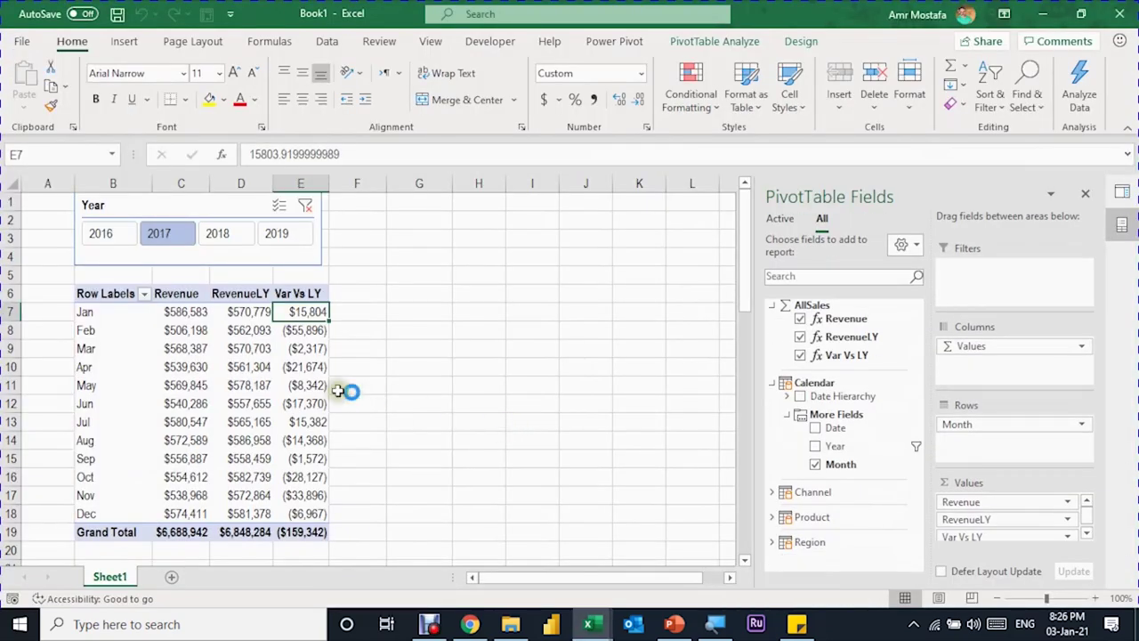
Add YoY % to the pivot and check 2019, 2018 and 2016, where 2016 shows #NUM!
left_click(800, 373)
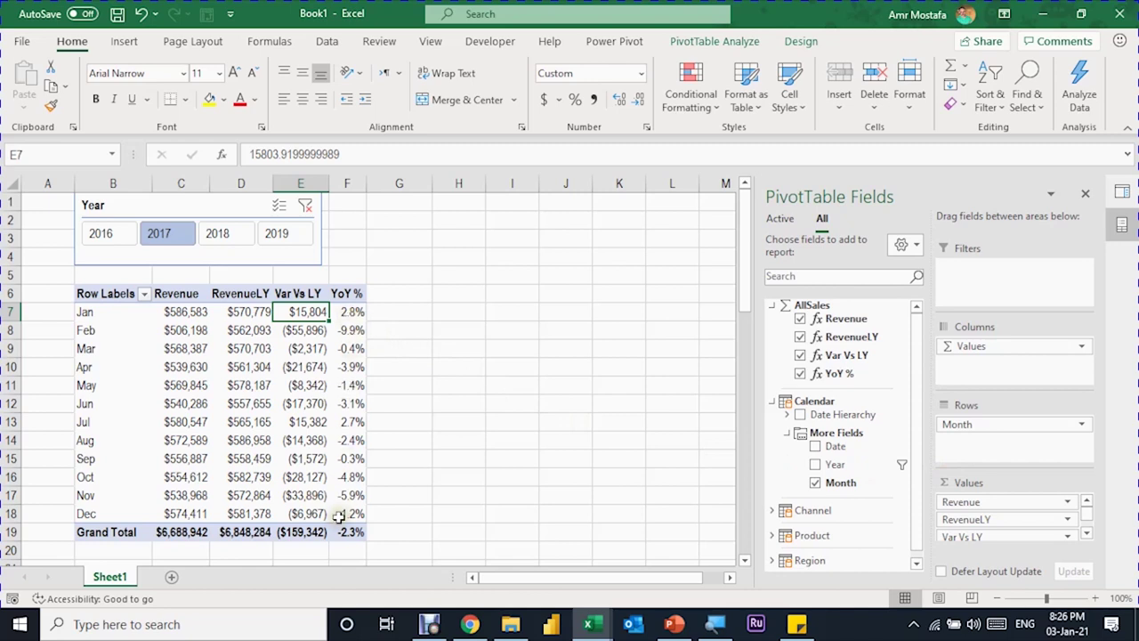
left_click(283, 236)
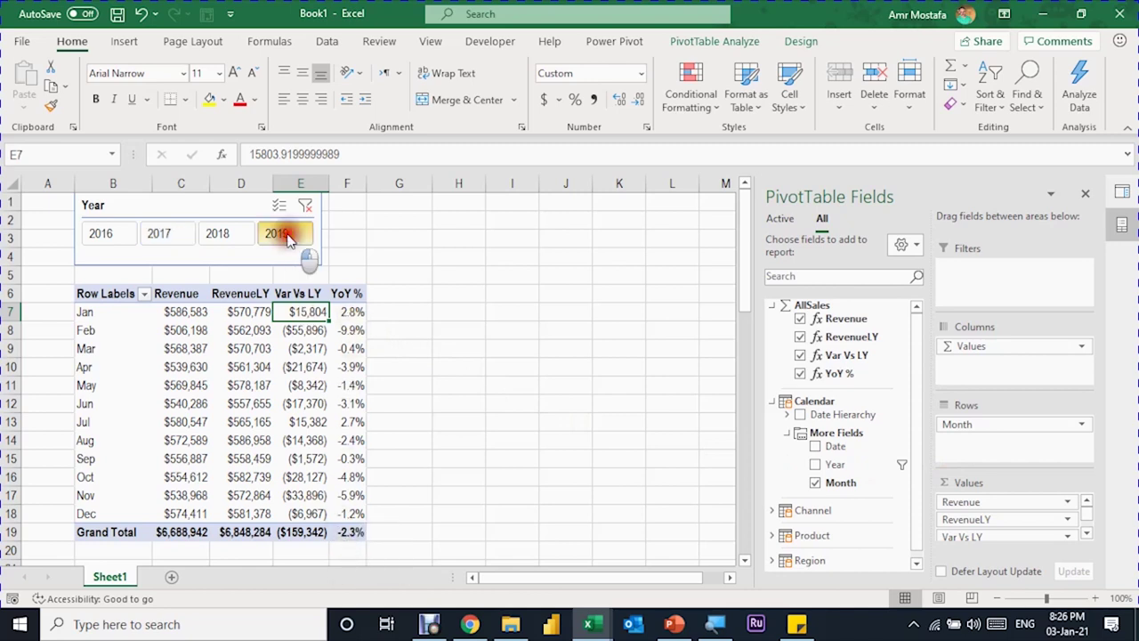
left_click(219, 238)
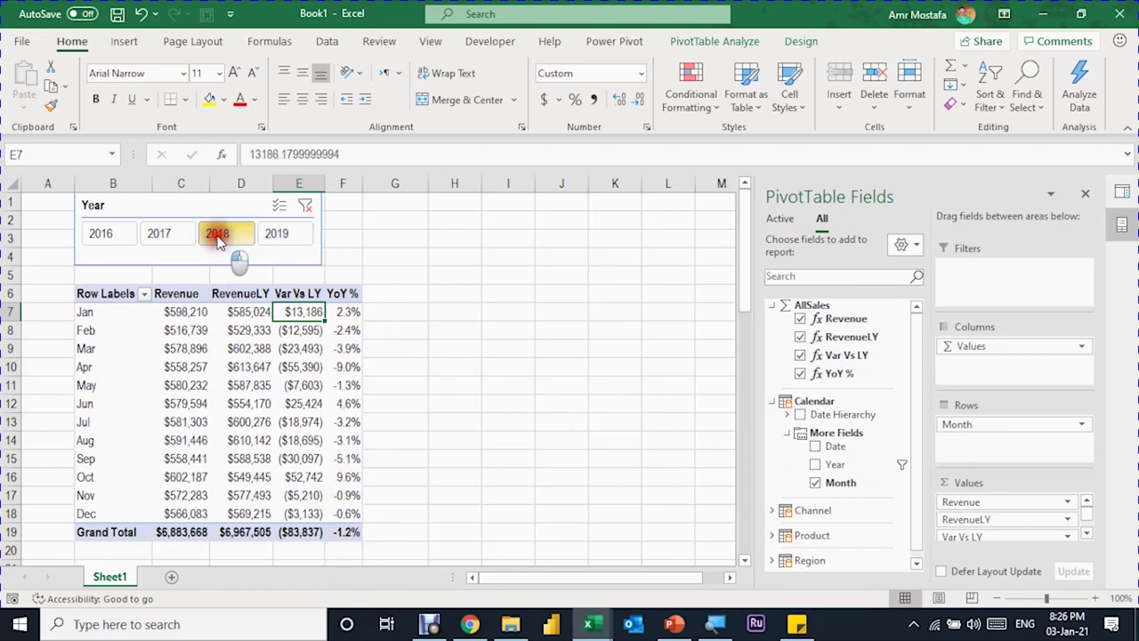
left_click(113, 235)
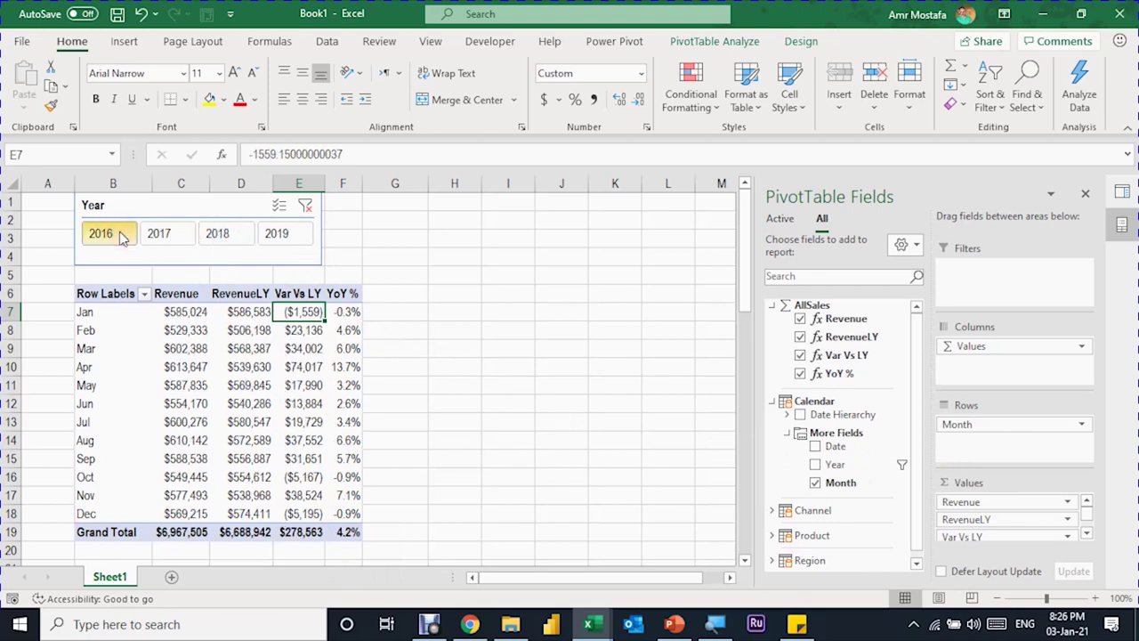
left_click_drag(349, 312, 345, 513)
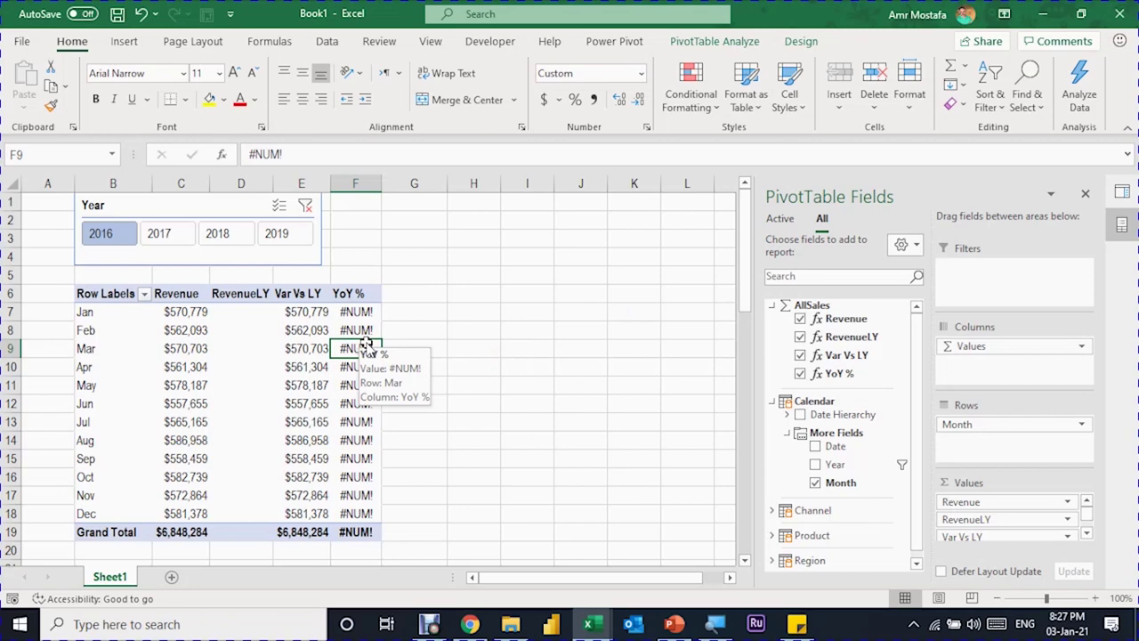
key("alt+Tab")
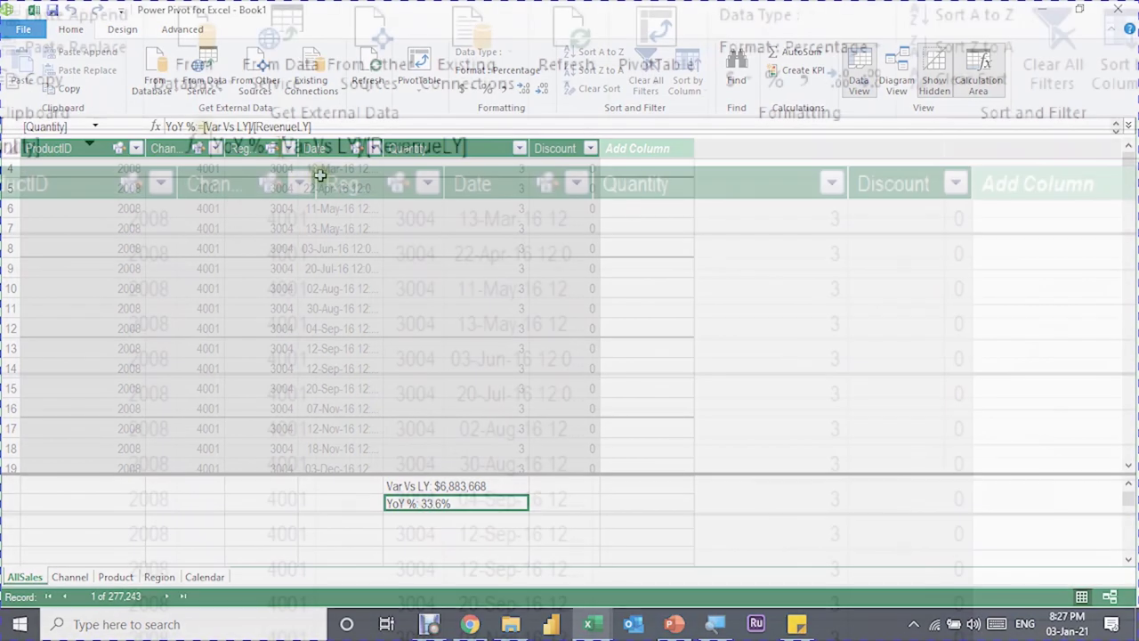
Replace the old YoY % formula with DIVIDE([Var Vs LY],[RevenueLY] as numerator and denominator
left_click_drag(279, 145, 605, 171)
key("BackSpace")
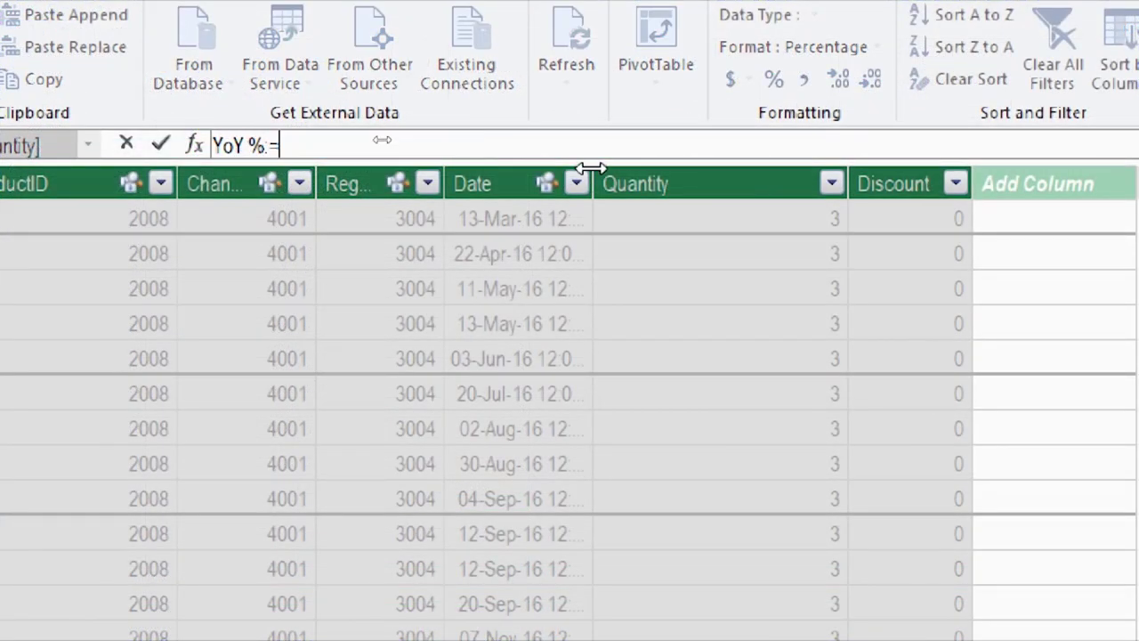
type("D")
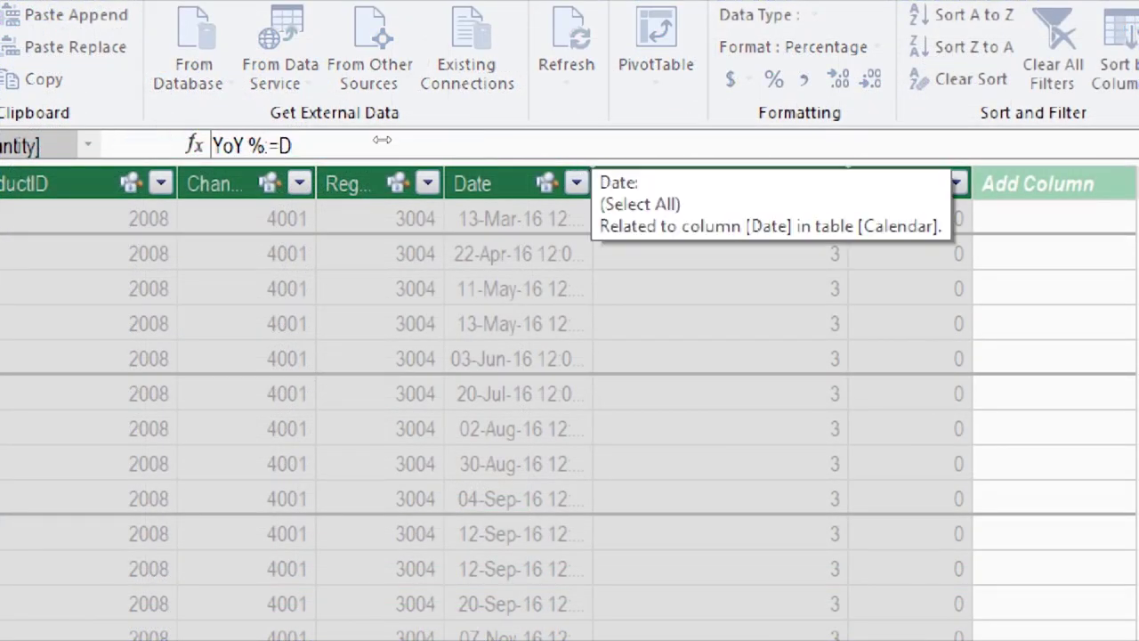
type("ivi")
key("Tab")
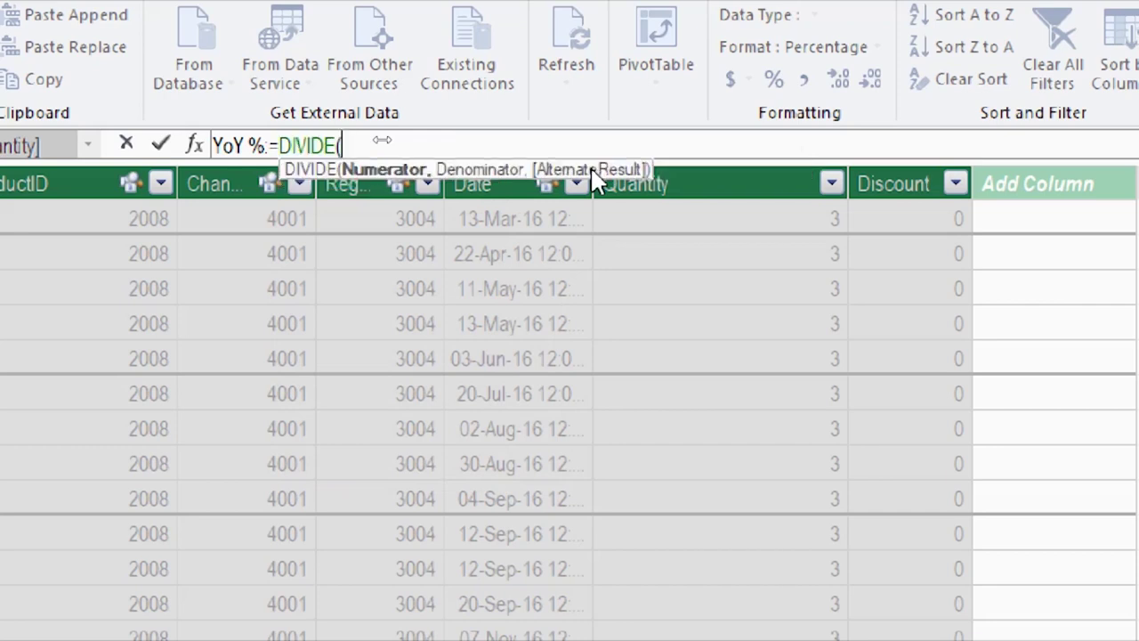
type("[")
type("vc")
key("Tab")
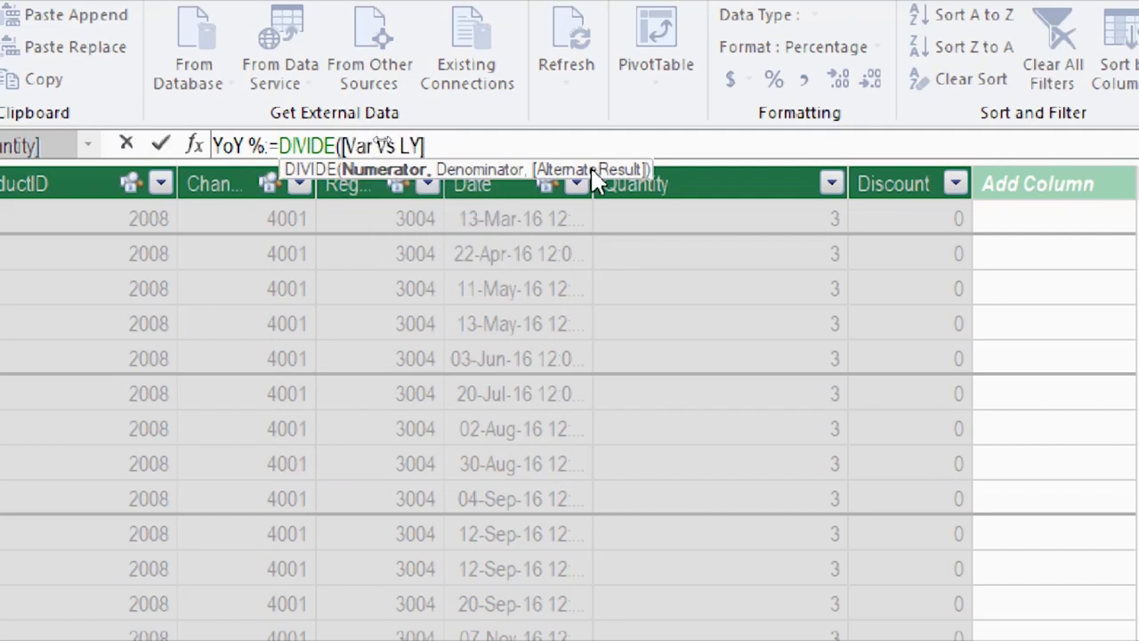
type(",")
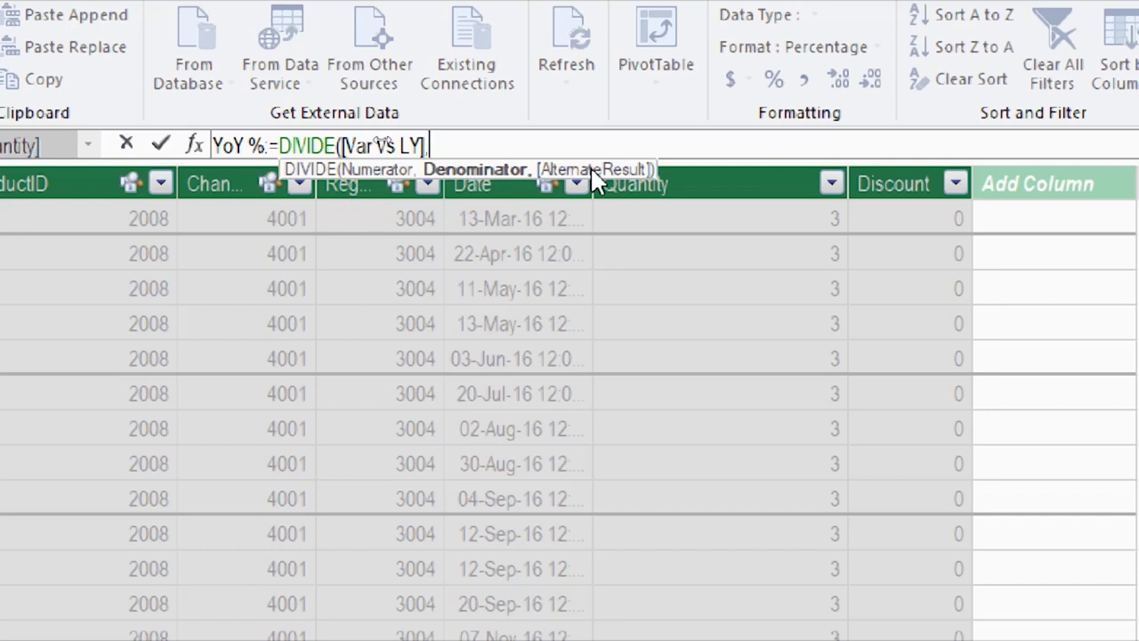
type("[")
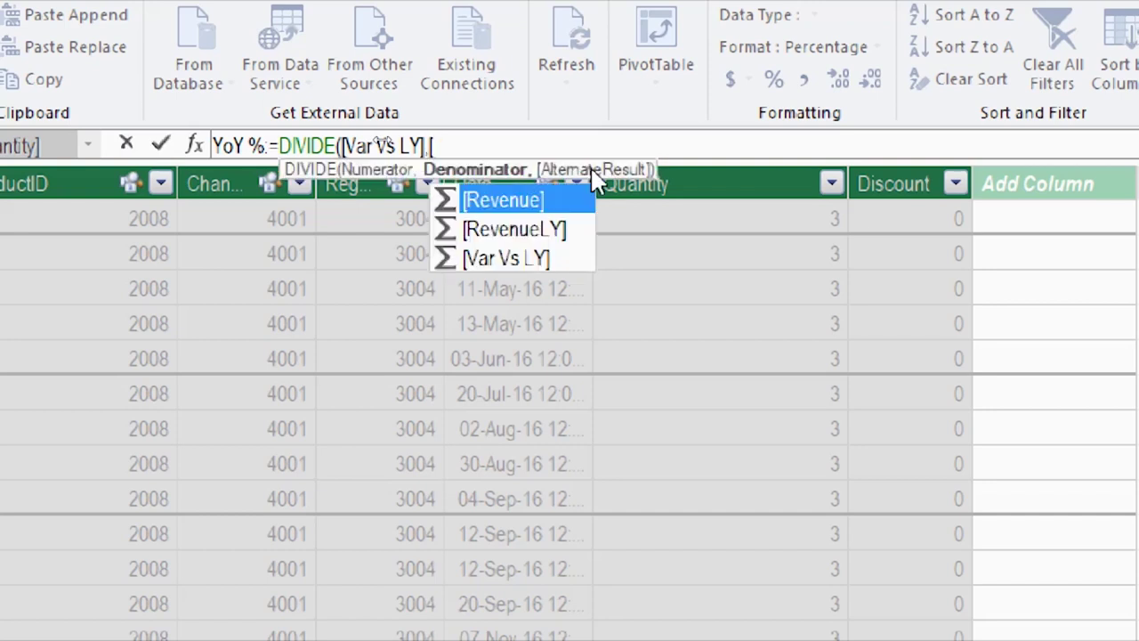
key("Down")
key("Tab")
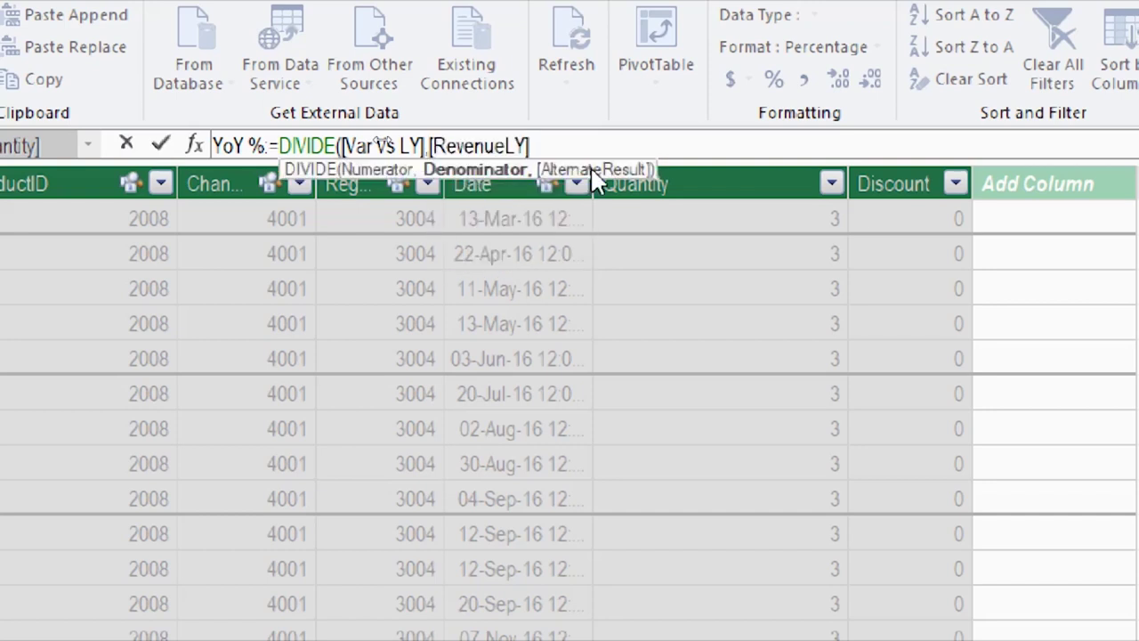
Add BLANK() as DIVIDE's alternate result, commit the YoY % measure, and return to Excel
type(",")
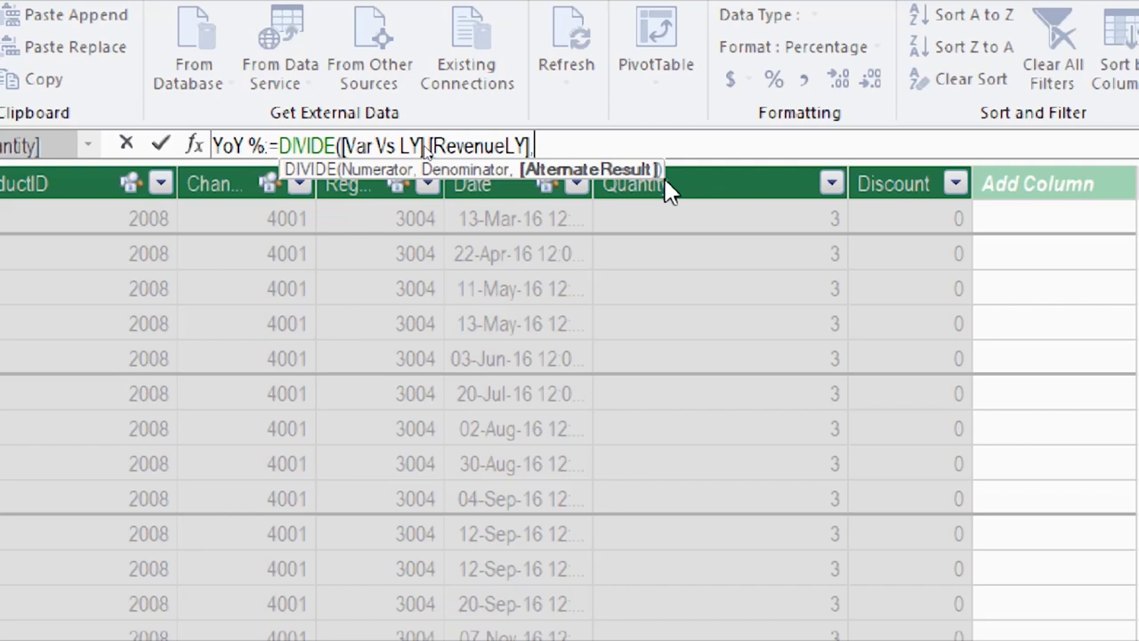
type("\"")
key("BackSpace")
type("BVal")
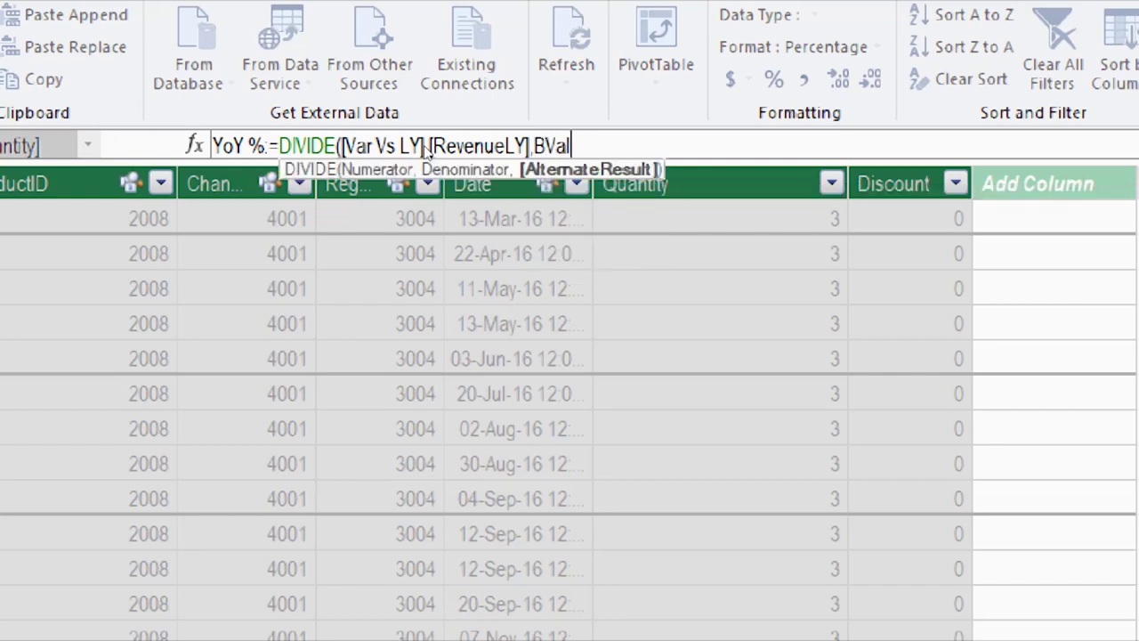
type("a")
key("BackSpace")
type("la")
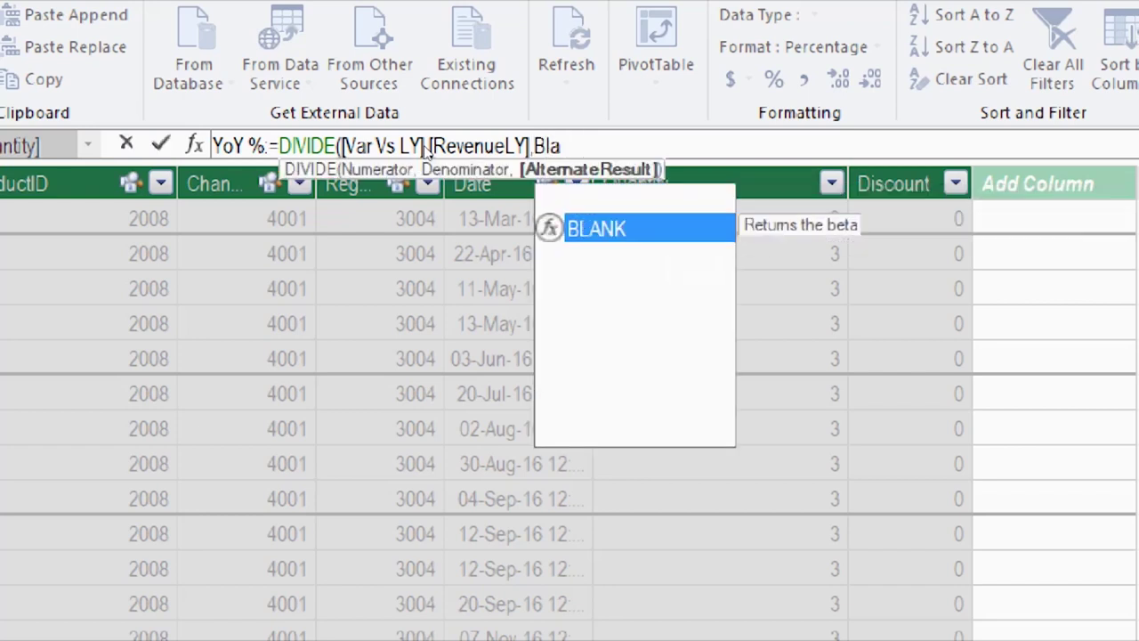
key("Tab")
type(")")
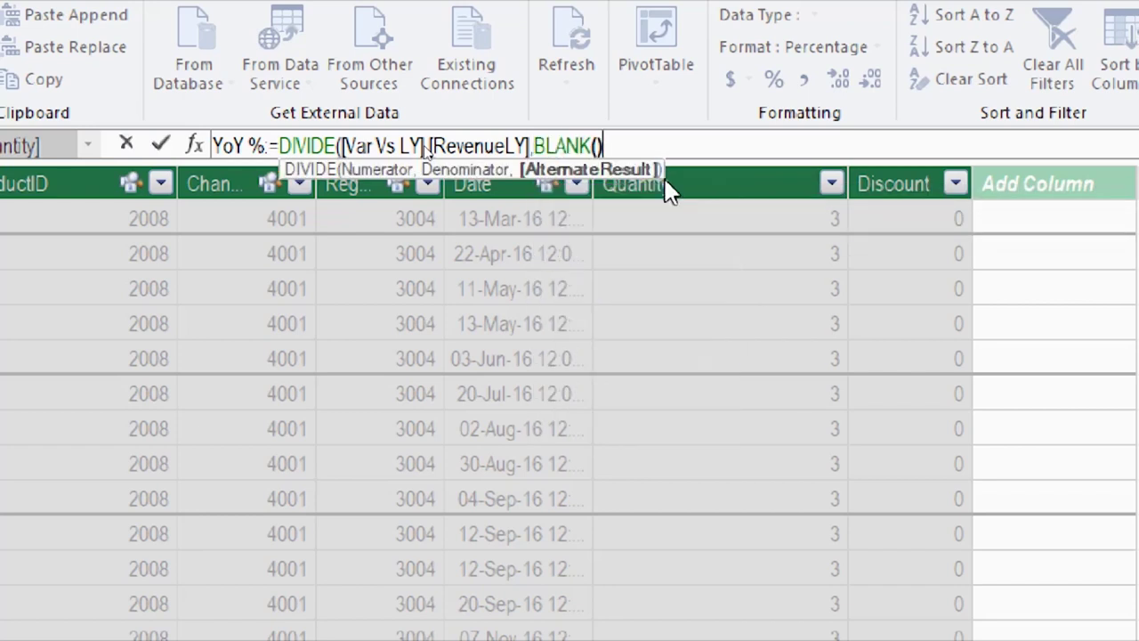
type(")")
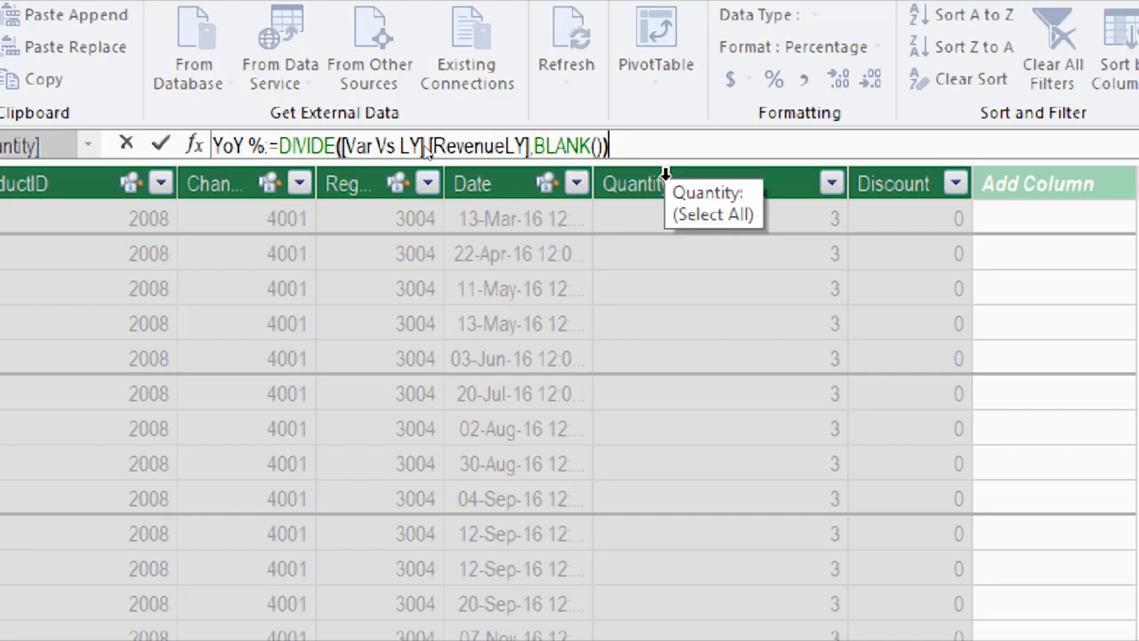
key("Return")
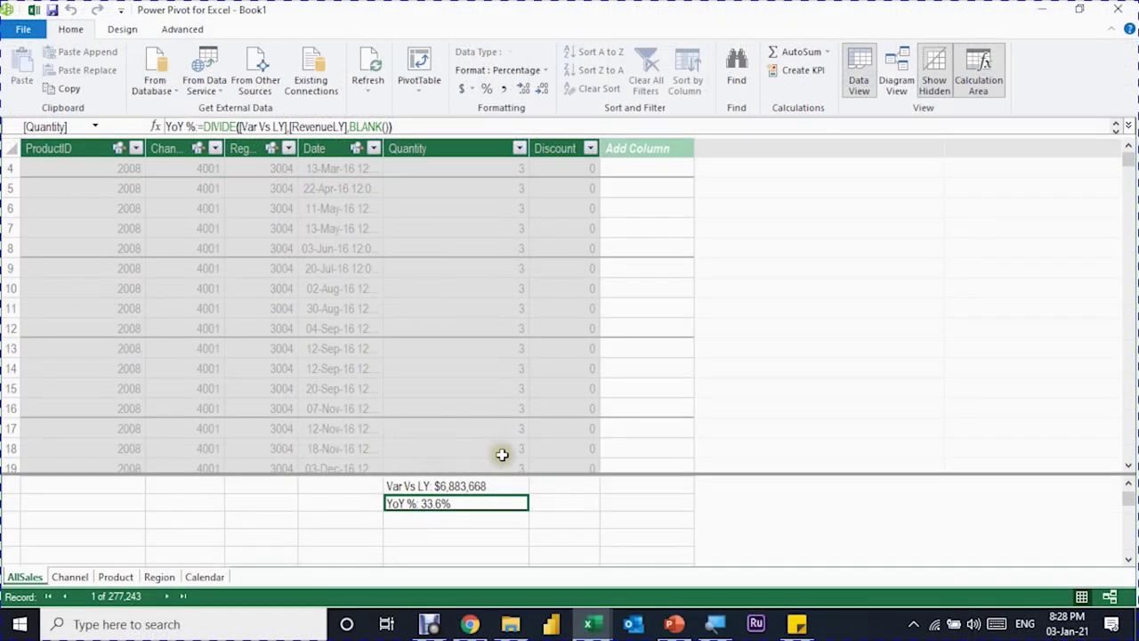
key("alt+Tab")
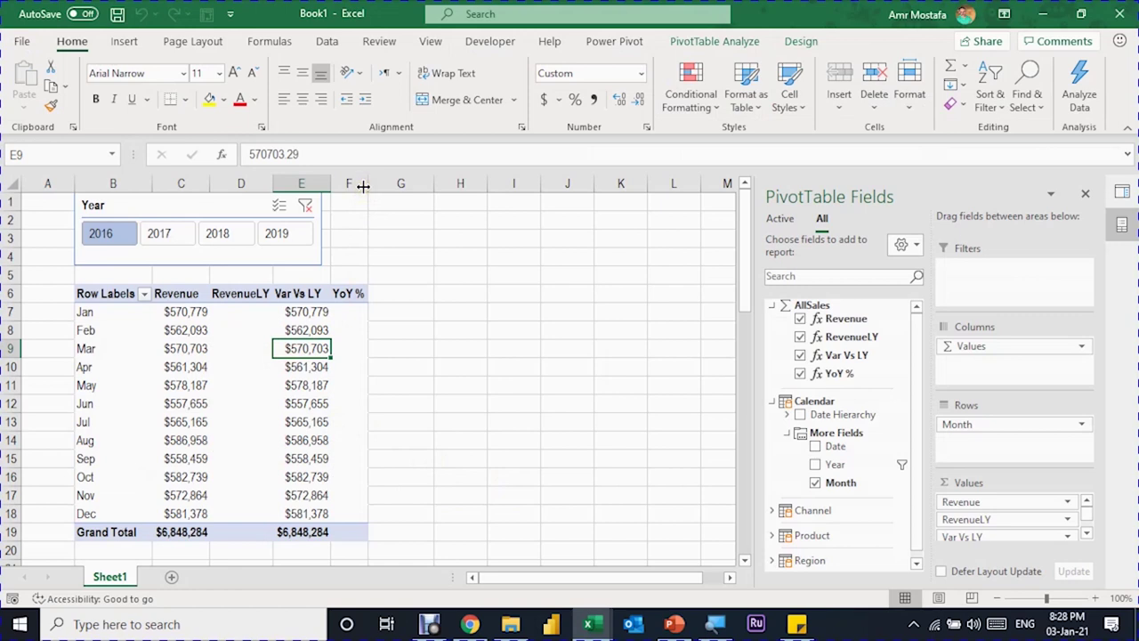
Widen YoY % column F and step the Year slicer through 2017, 2018 and 2019
left_click_drag(363, 185, 386, 185)
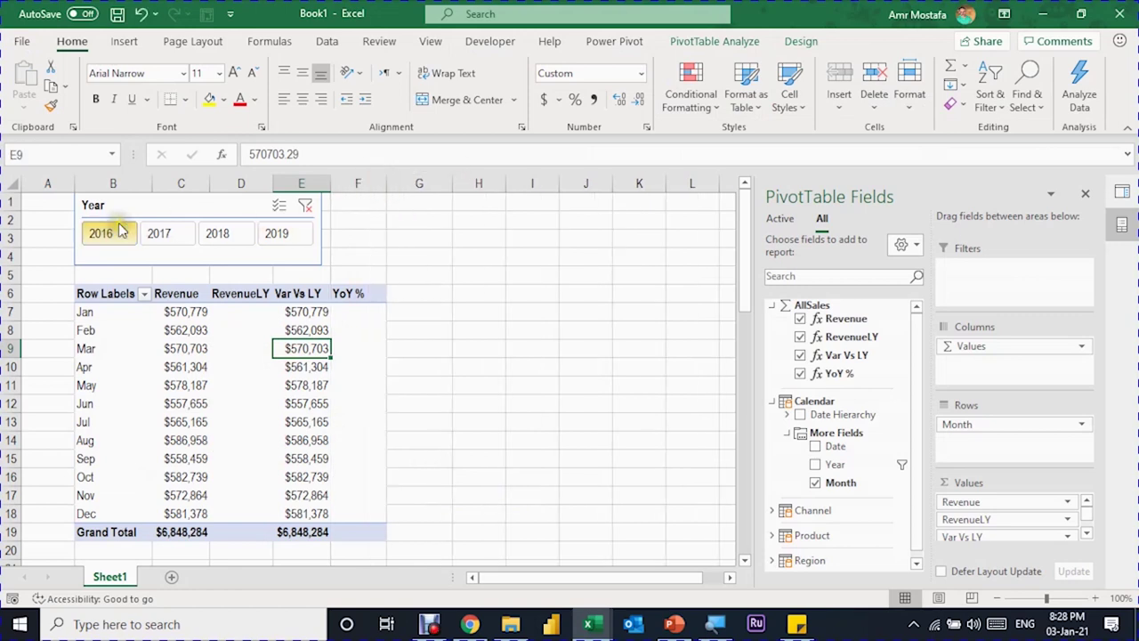
left_click(164, 235)
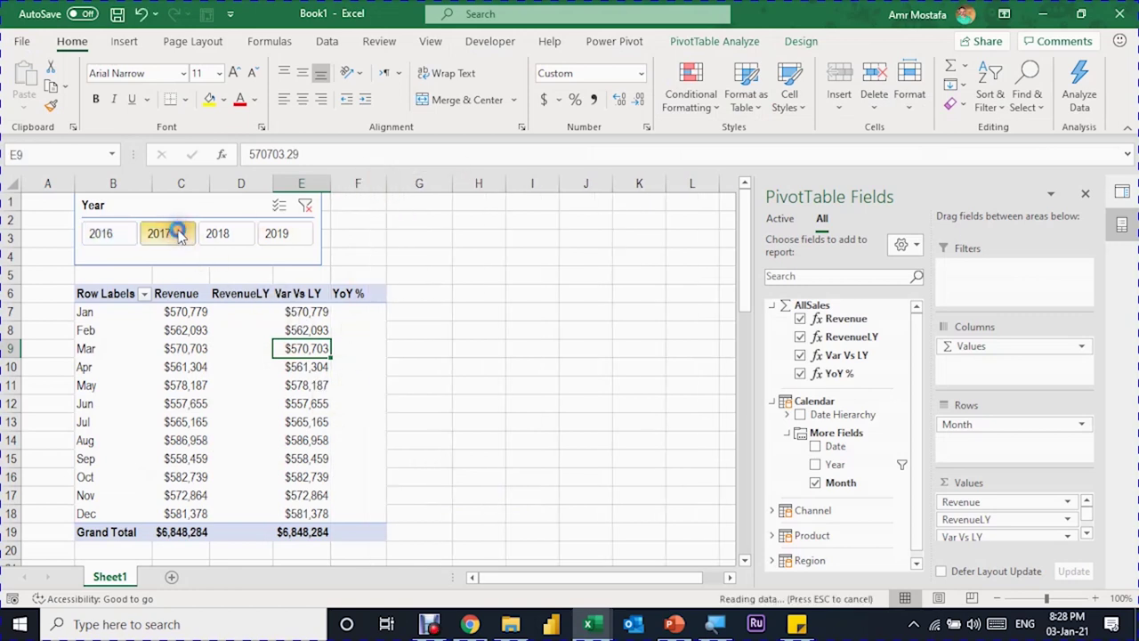
left_click(218, 239)
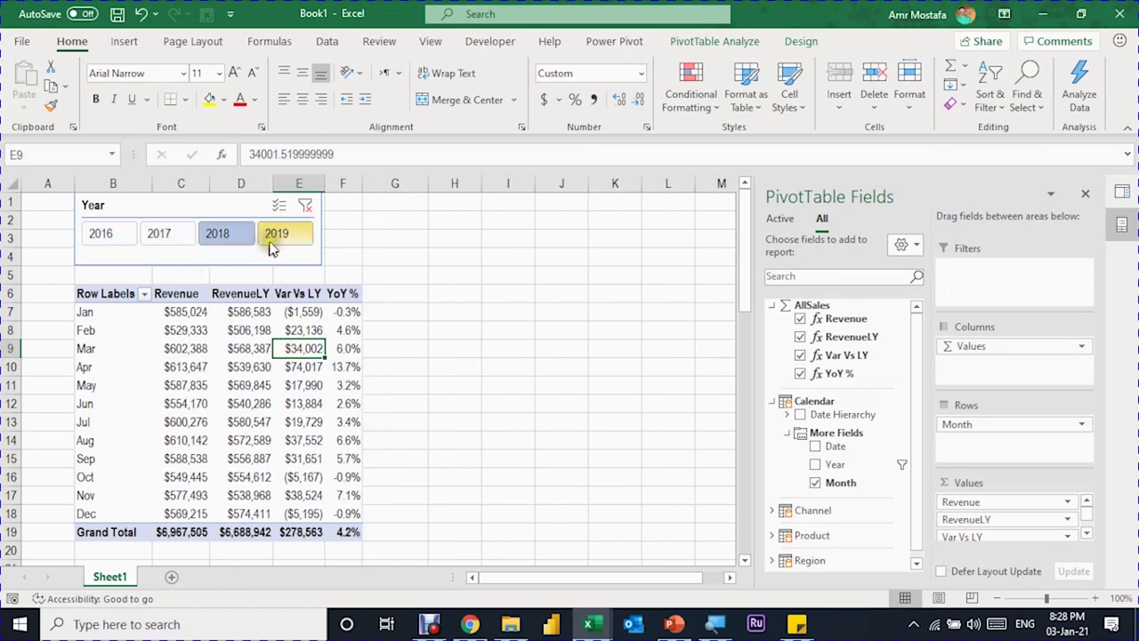
left_click(276, 240)
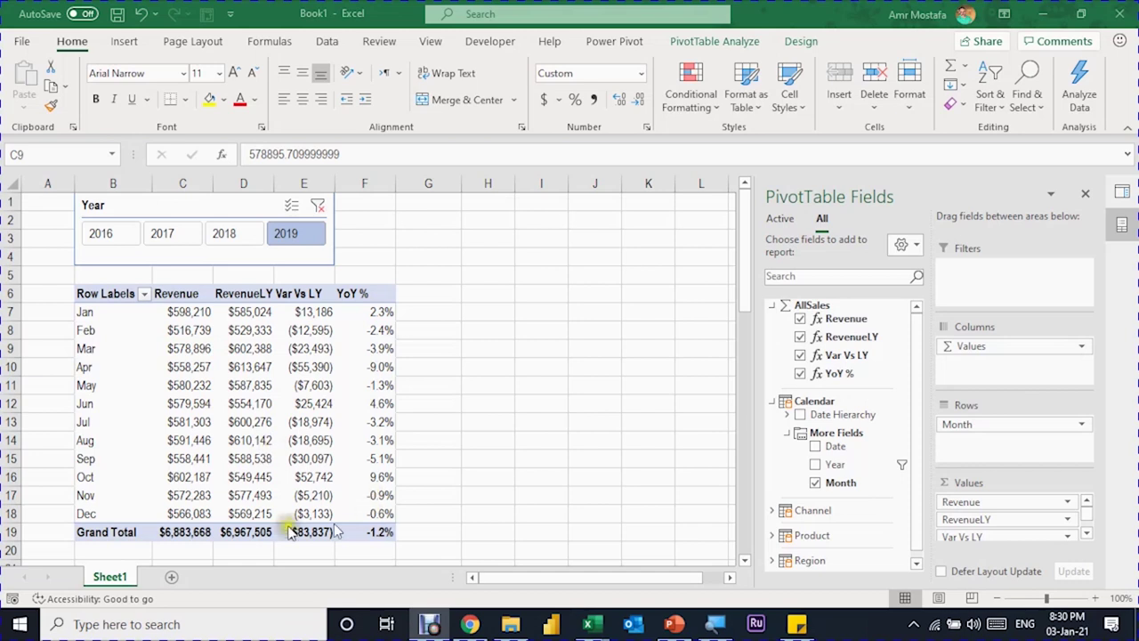
key("alt+Tab")
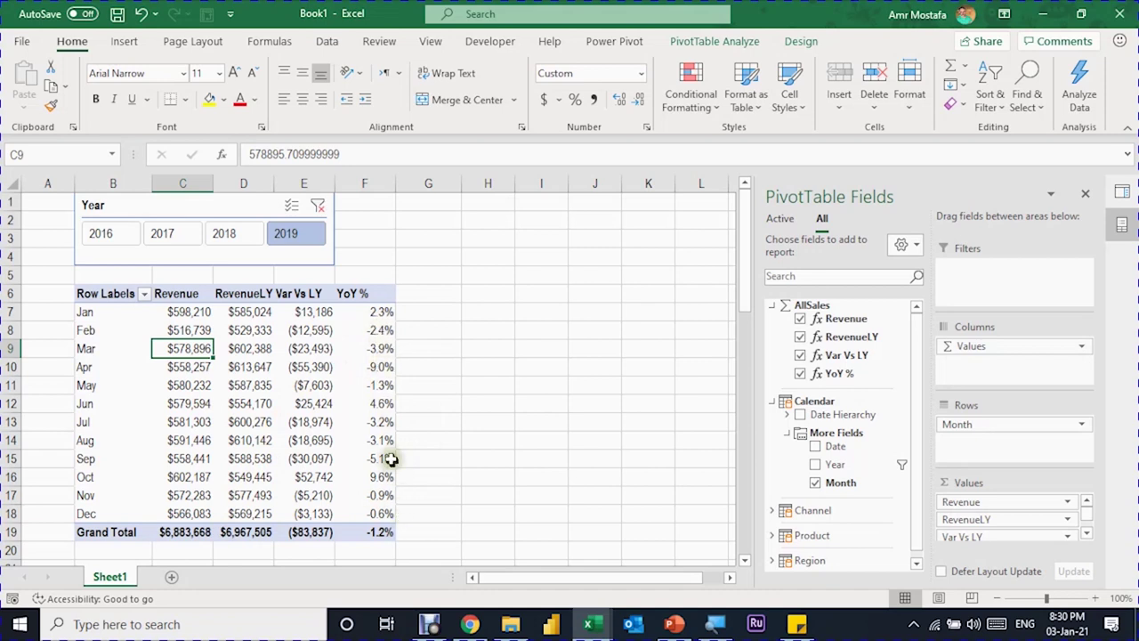
left_click(237, 235)
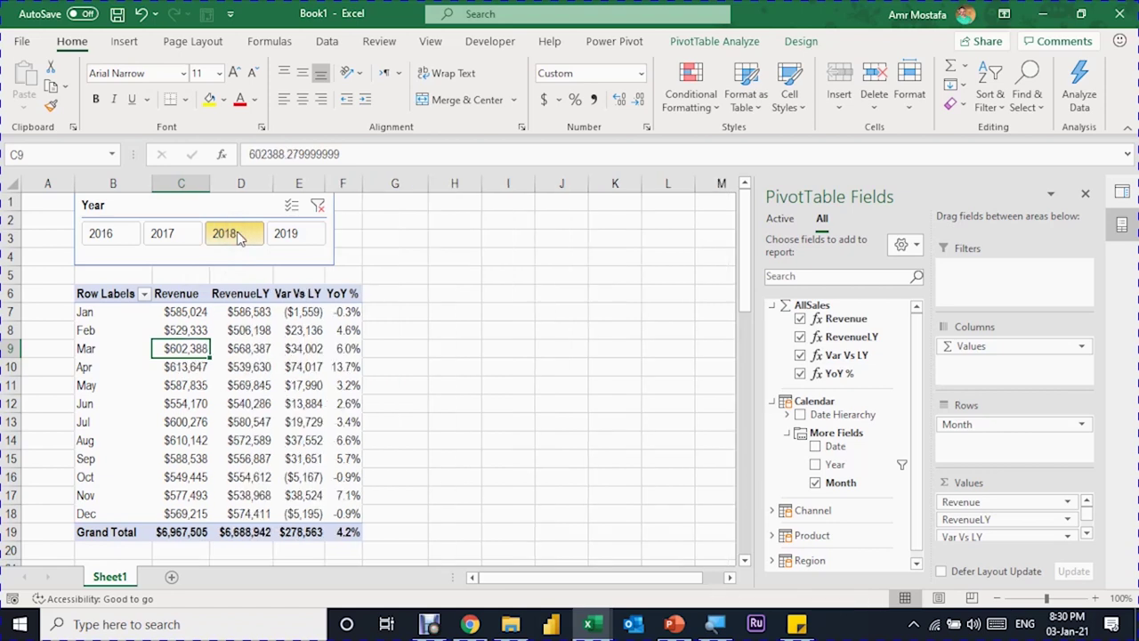
left_click(312, 238)
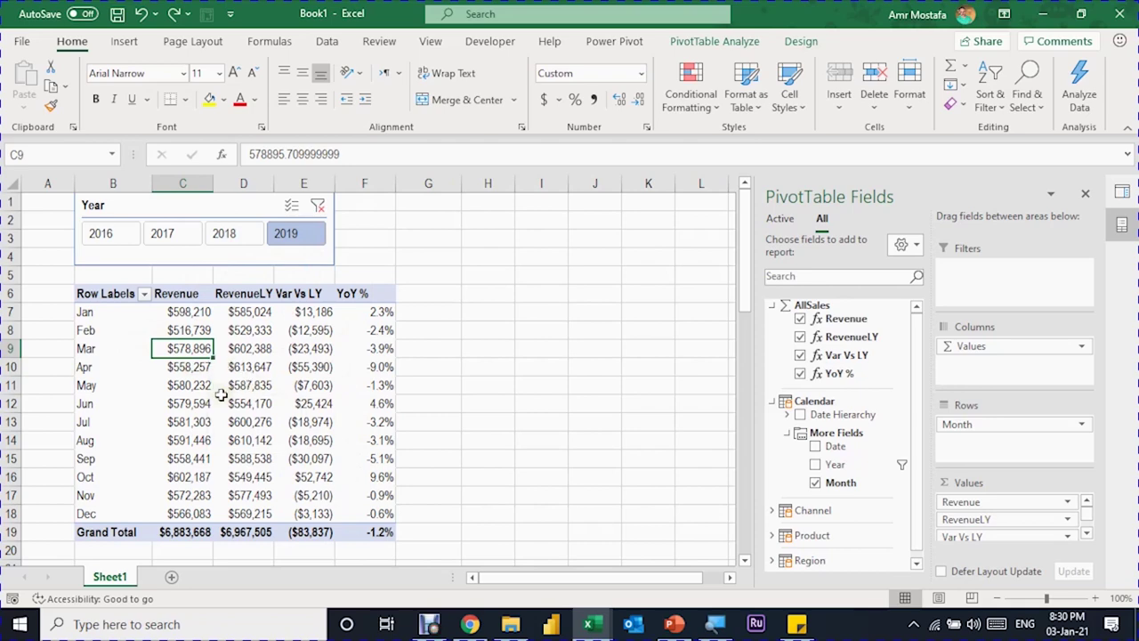
Turn off 'Autofit column widths on update' in the PivotTable Options
left_click(722, 42)
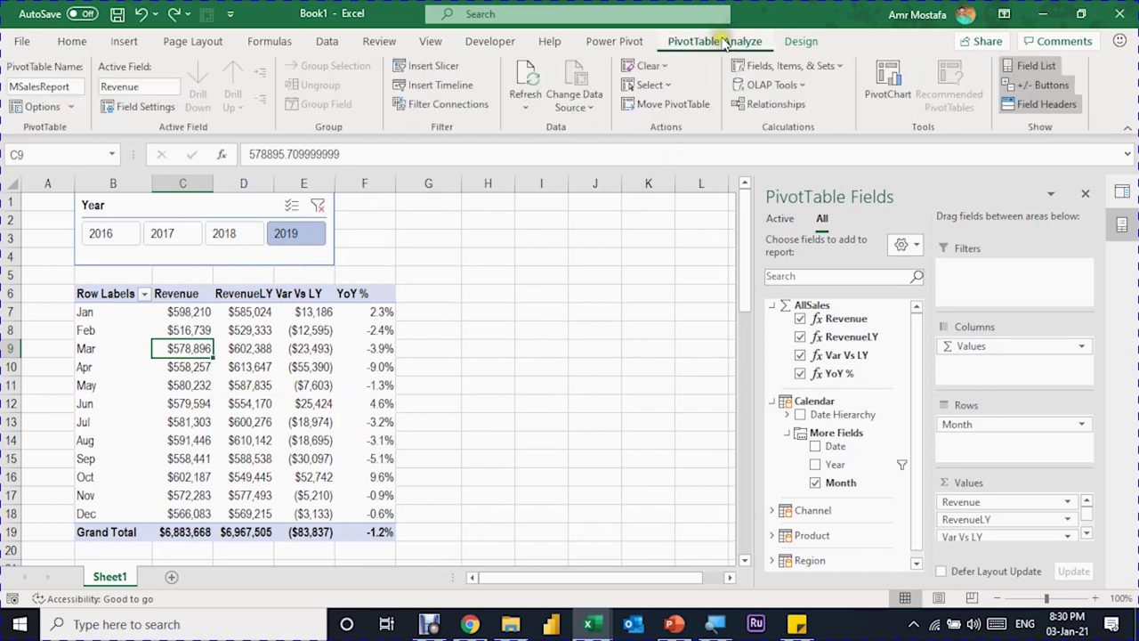
left_click(40, 107)
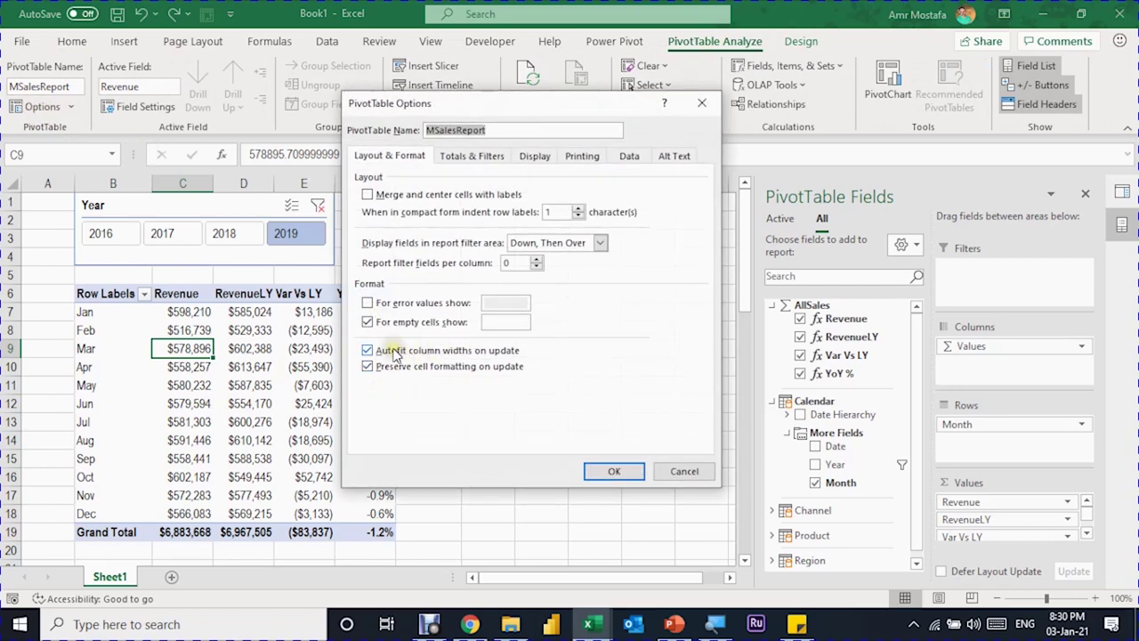
left_click(407, 353)
left_click(608, 473)
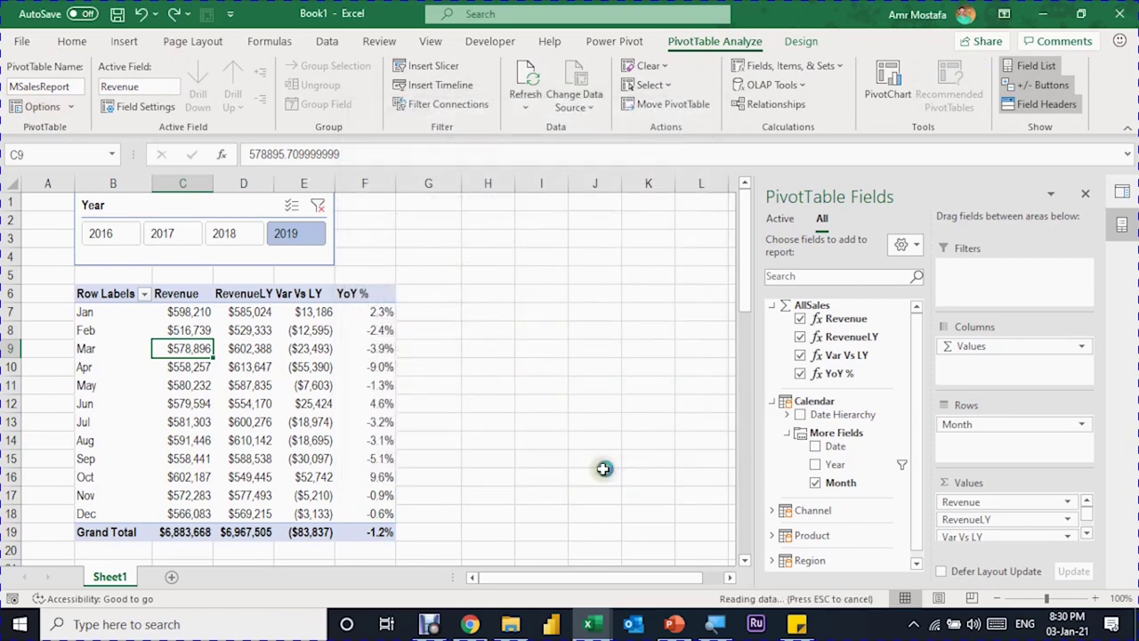
Switch the slicer through 2017, 2016 and 2019 to confirm column F keeps its width
left_click(178, 235)
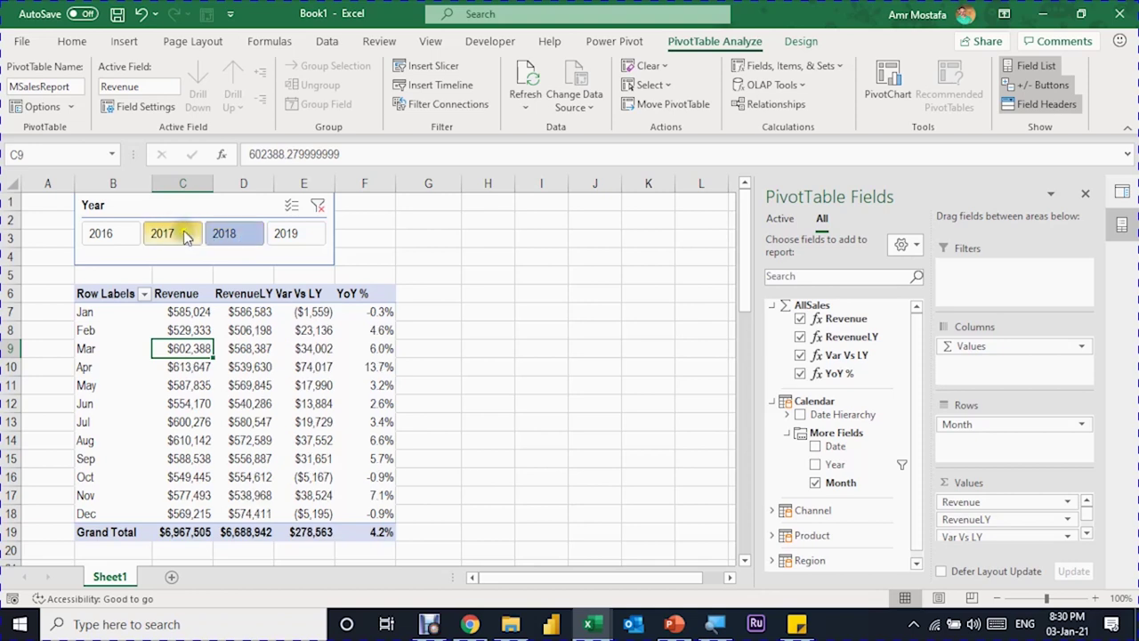
left_click(103, 235)
left_click(303, 241)
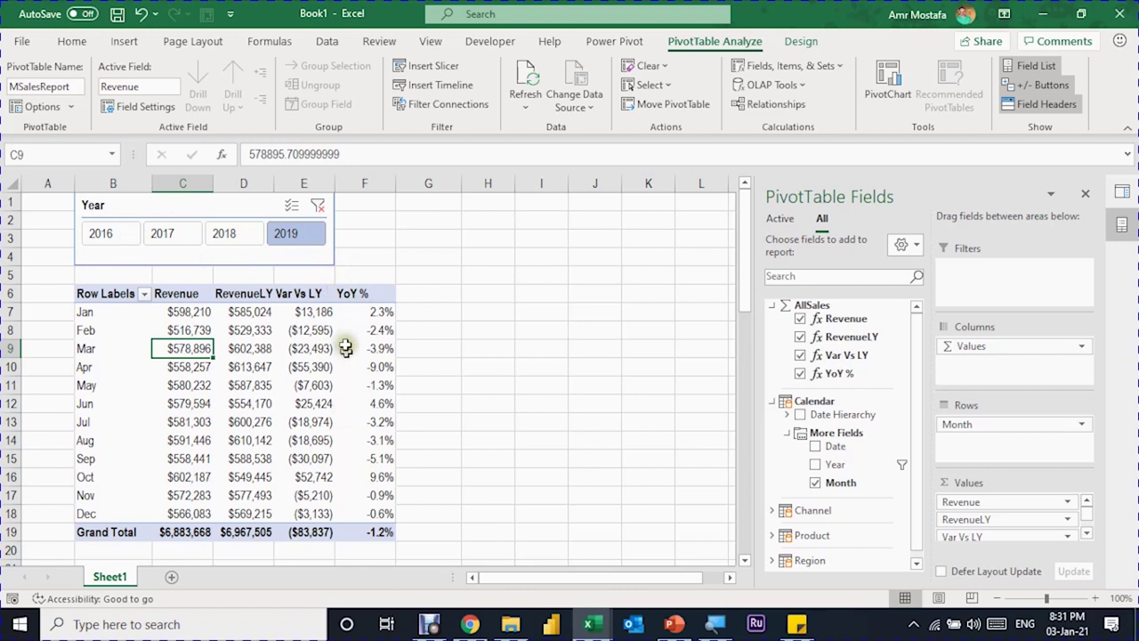
left_click(370, 313)
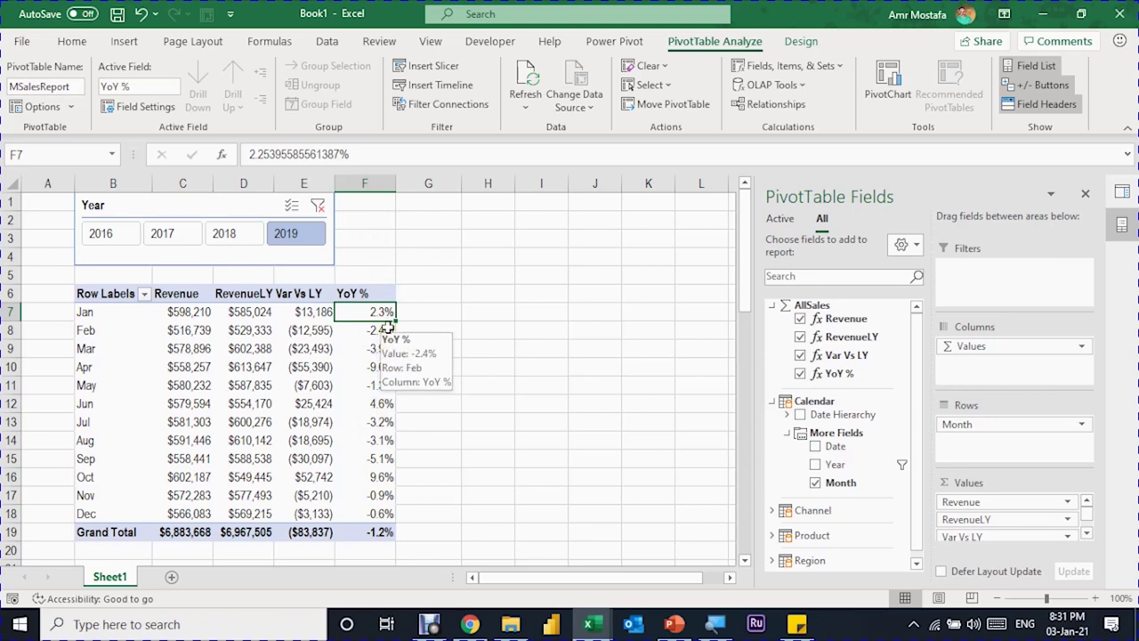
Apply a green-to-red colour scale to all cells showing YoY % values for Month
left_click(72, 41)
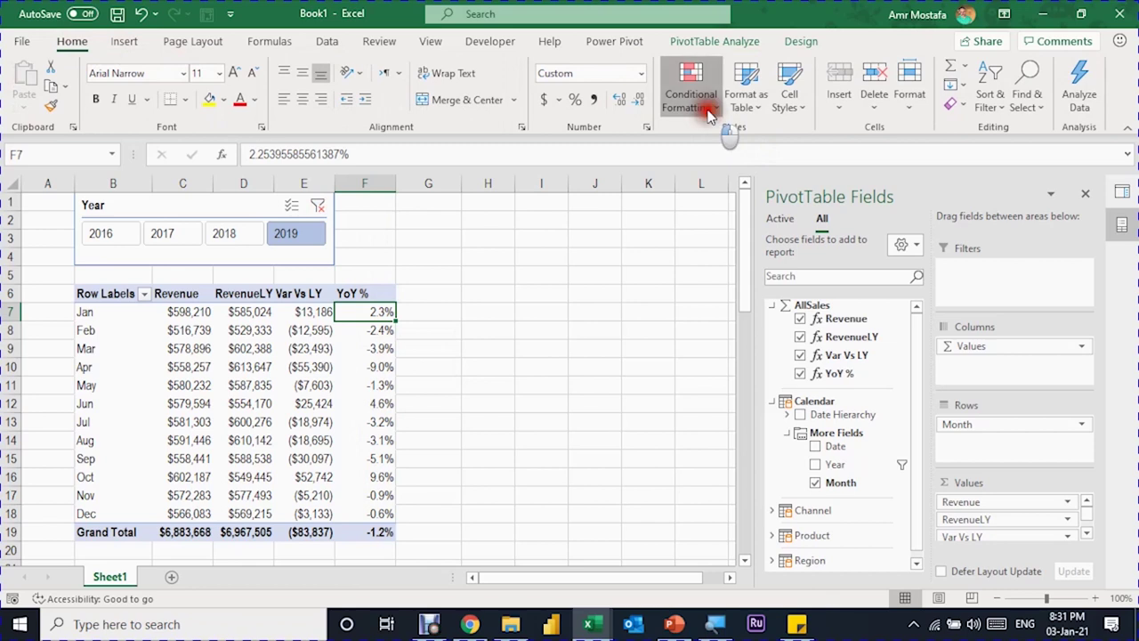
left_click(699, 100)
mouse_move(734, 262)
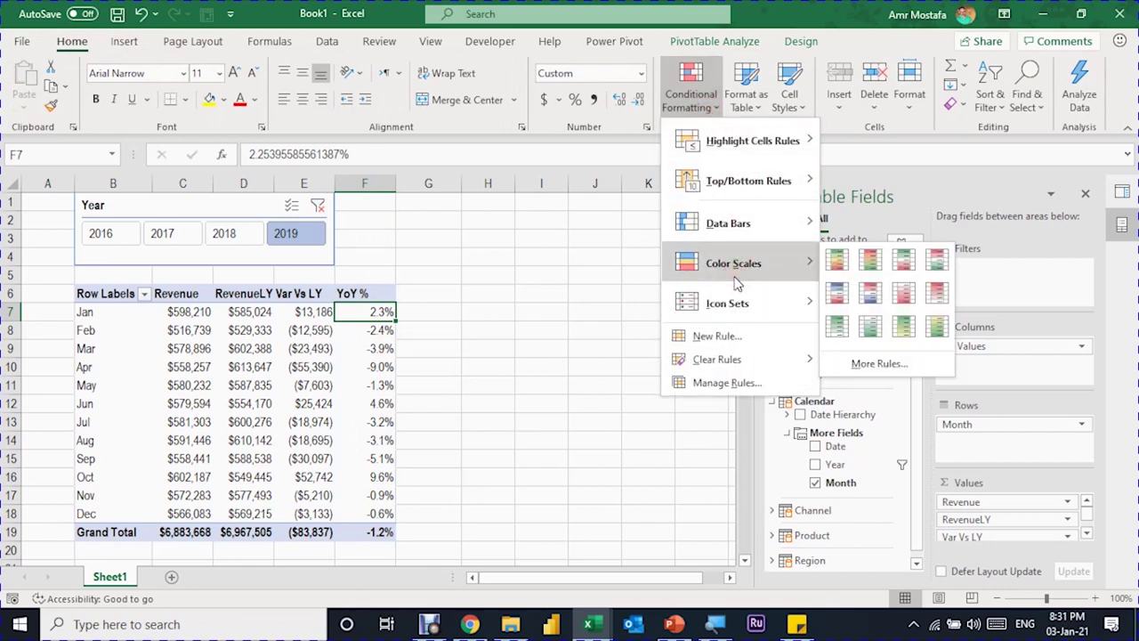
left_click(836, 260)
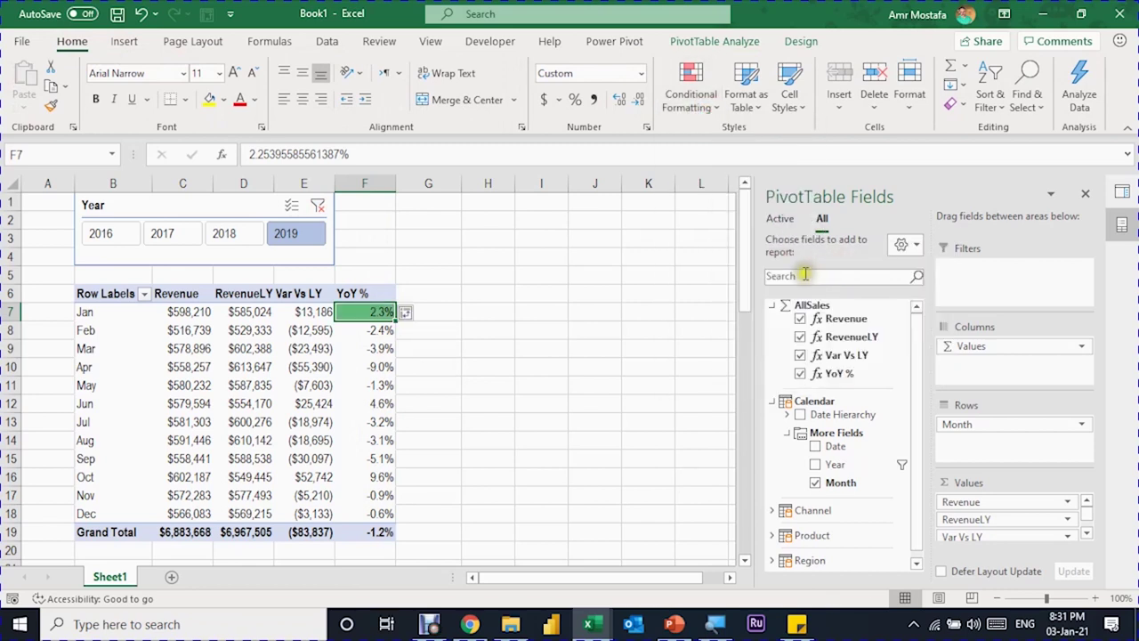
left_click(409, 314)
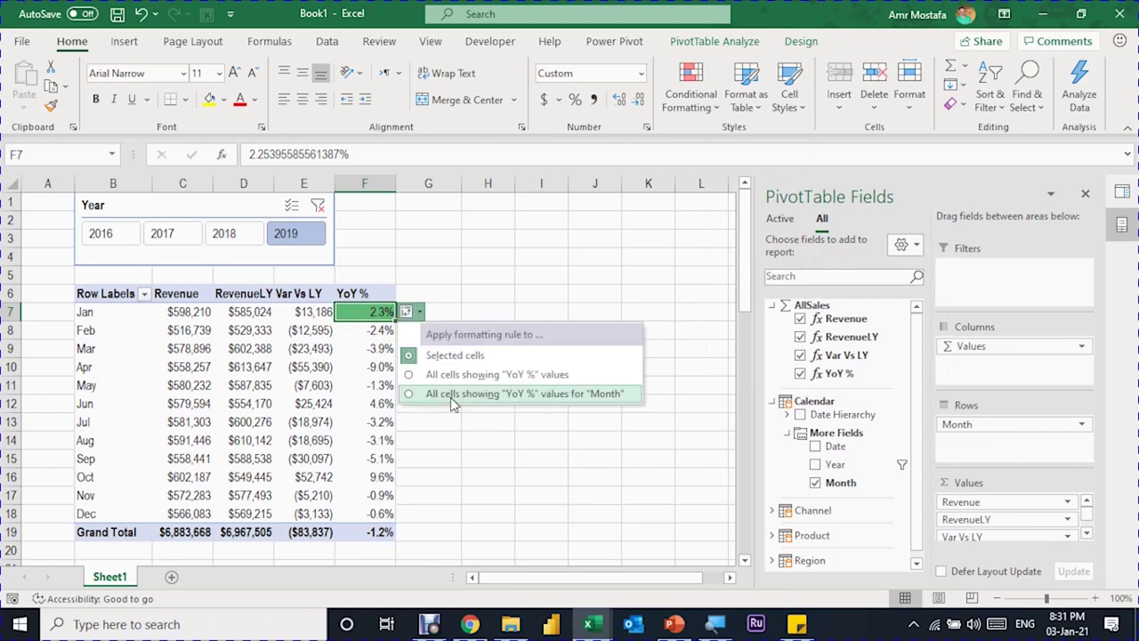
left_click(507, 399)
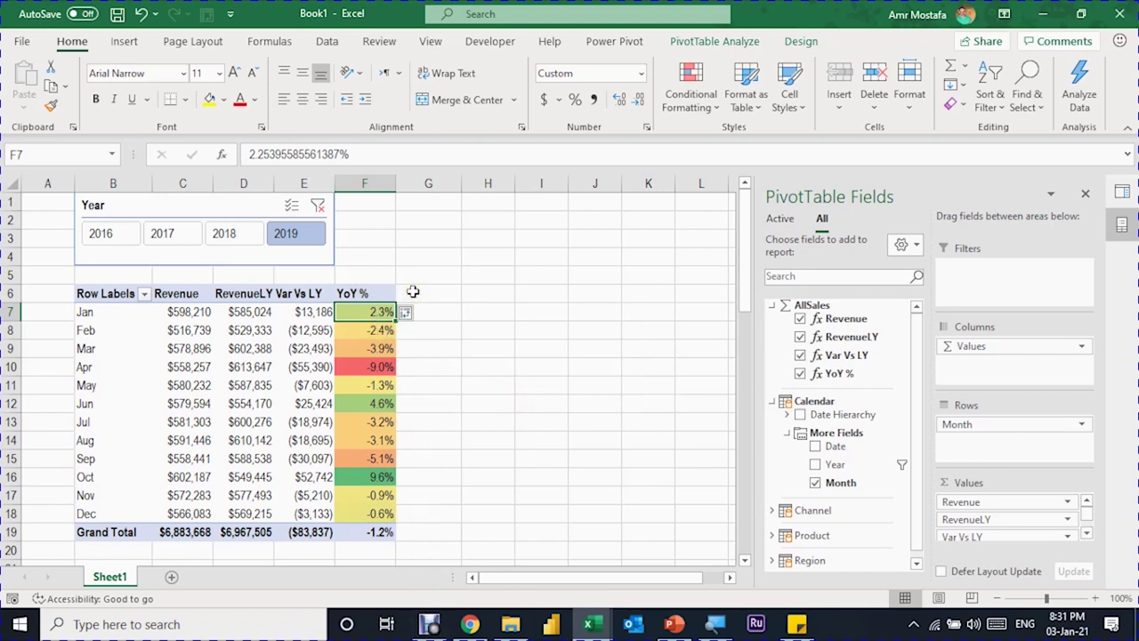
Check the shading on April, October, June and January YoY % values, then select H6
left_click(383, 367)
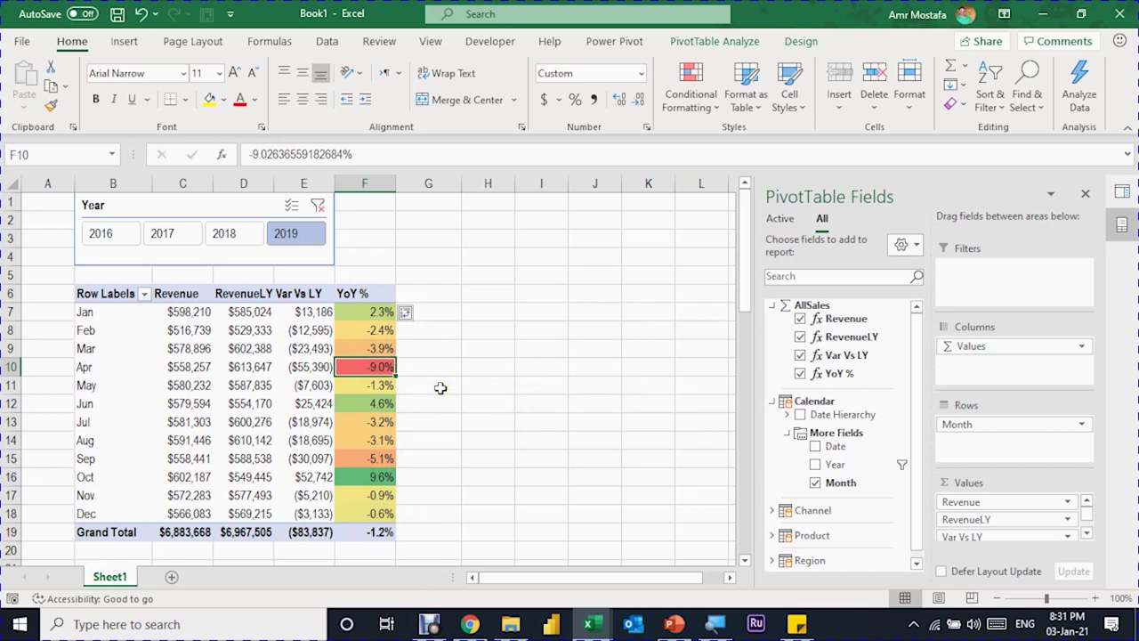
left_click(389, 482)
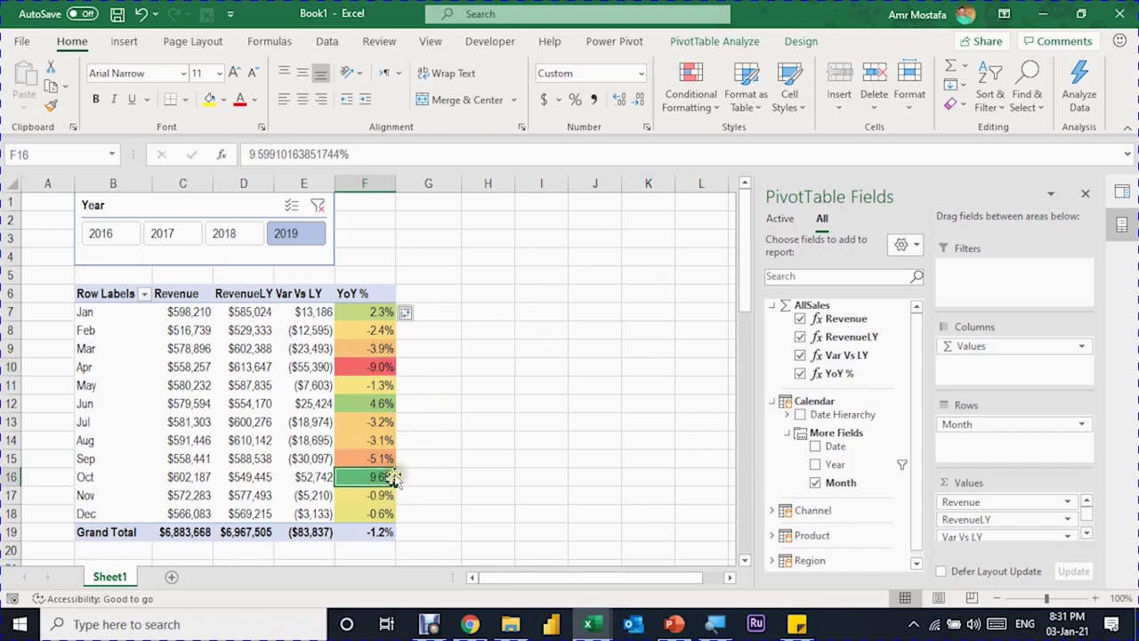
left_click(372, 406)
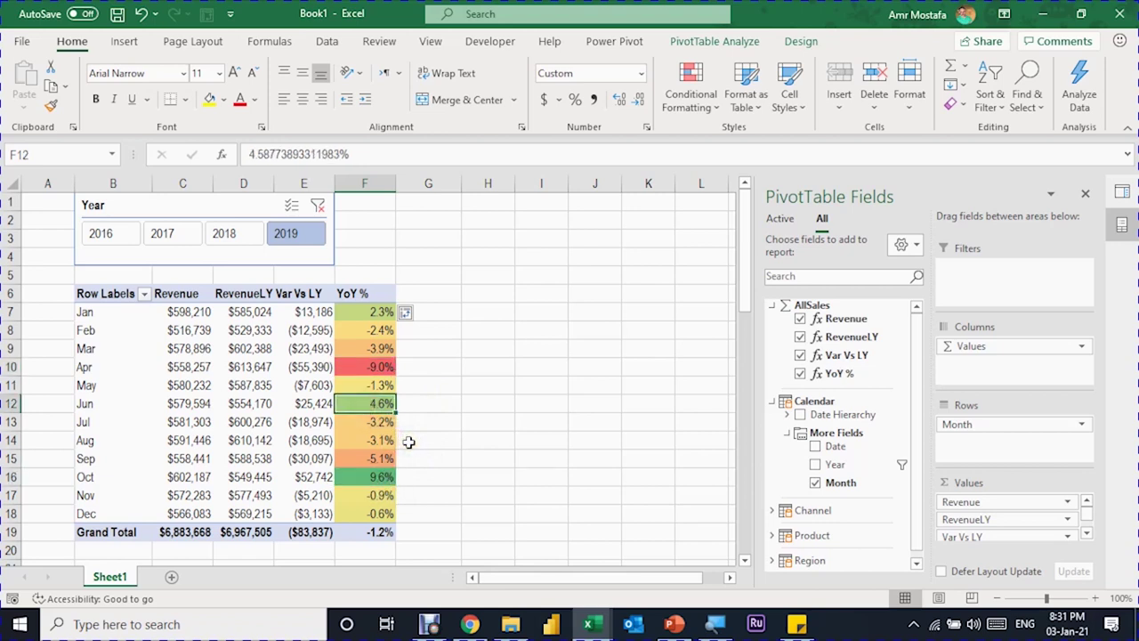
left_click(378, 314)
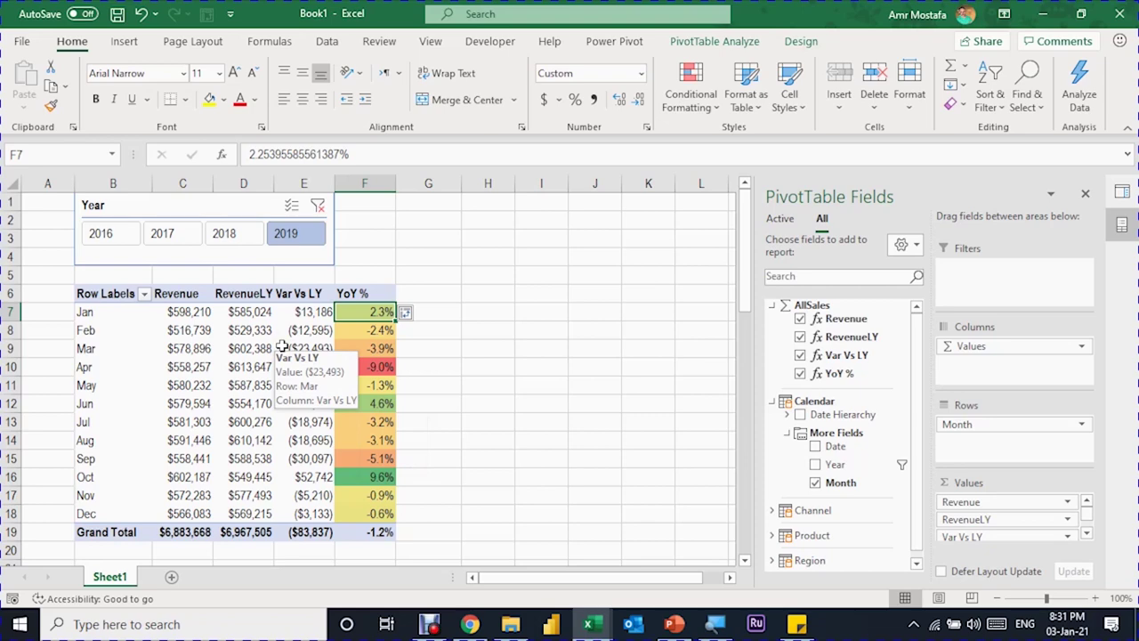
left_click(488, 294)
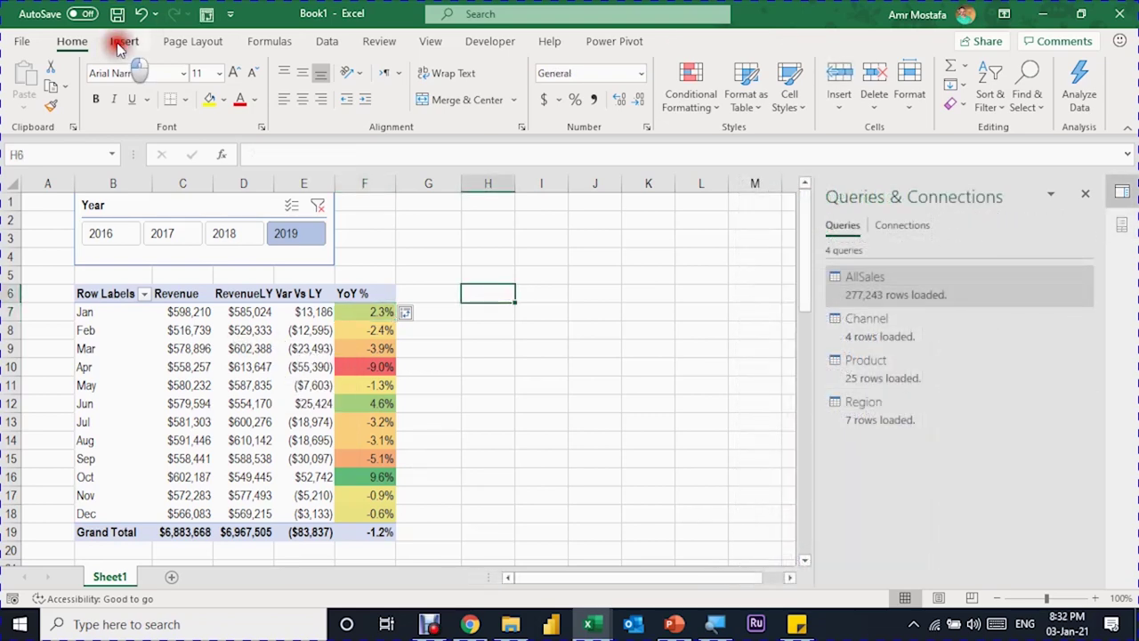
Insert a data-model PivotTable at H6 and name it CatRevenue
left_click(122, 42)
left_click(30, 82)
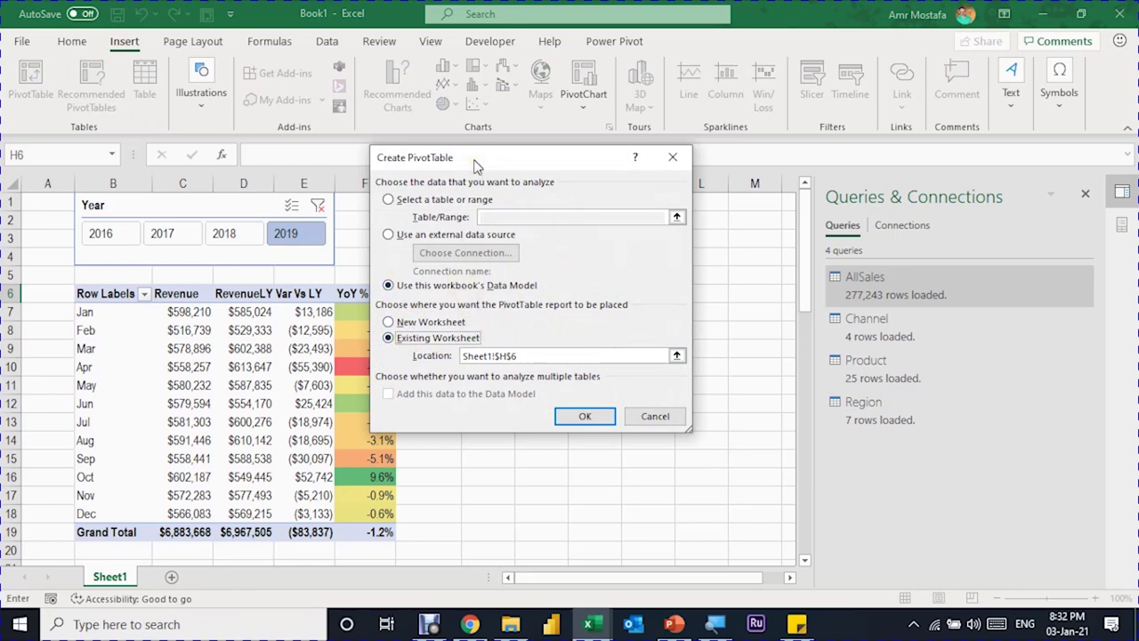
left_click_drag(494, 160, 673, 287)
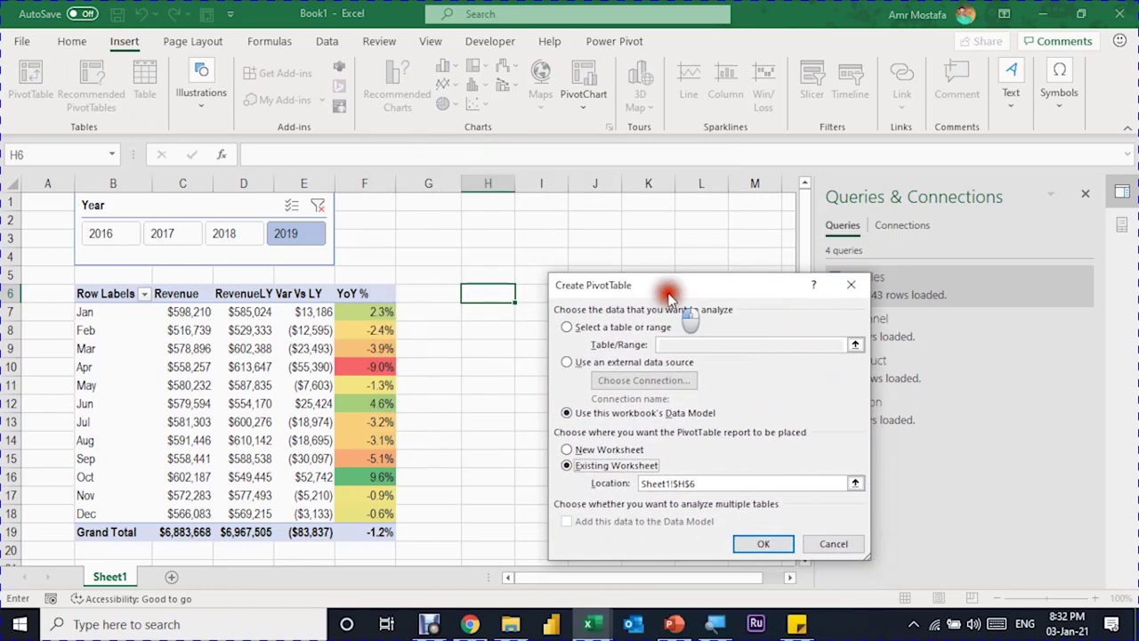
left_click(789, 542)
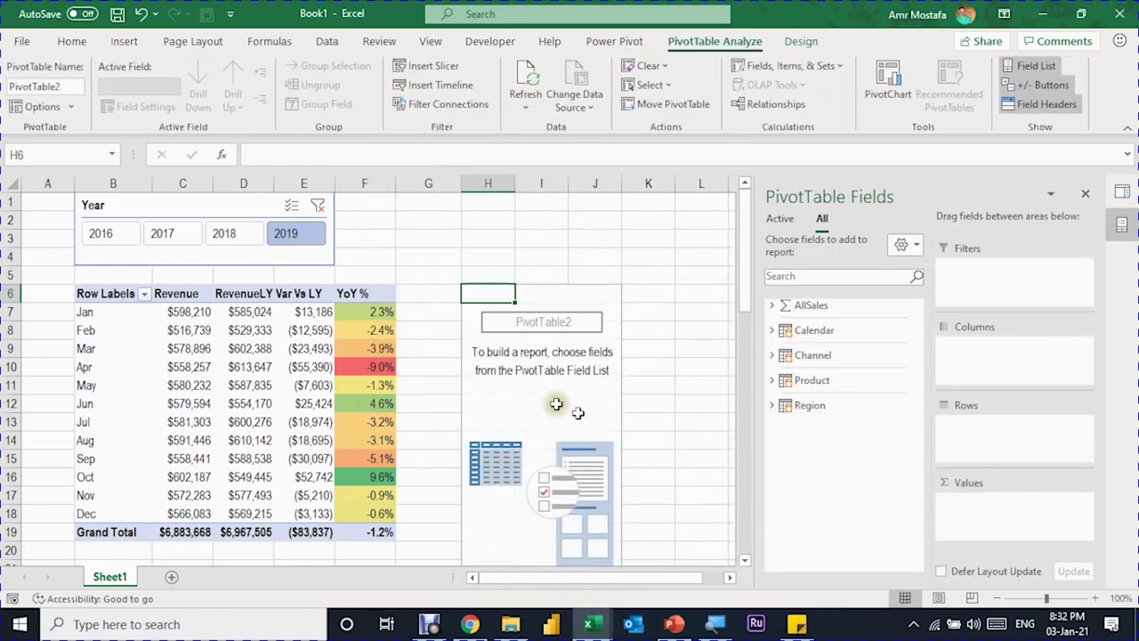
left_click(47, 86)
type("CatRevenue")
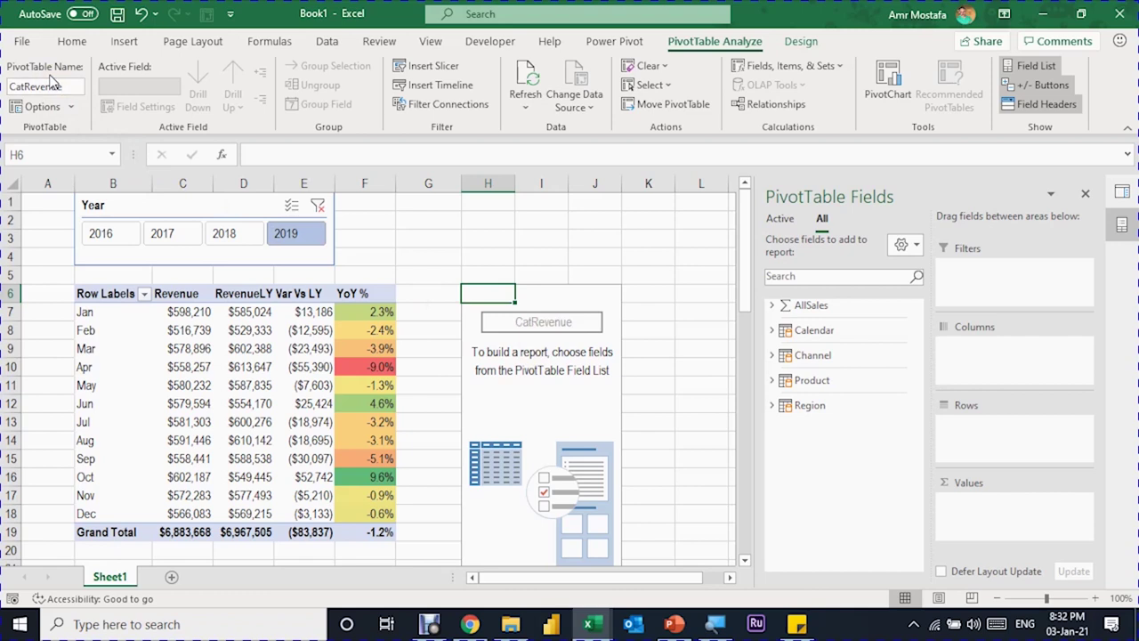
Put Product Category in Rows and Revenue plus YoY % in Values
left_click(796, 382)
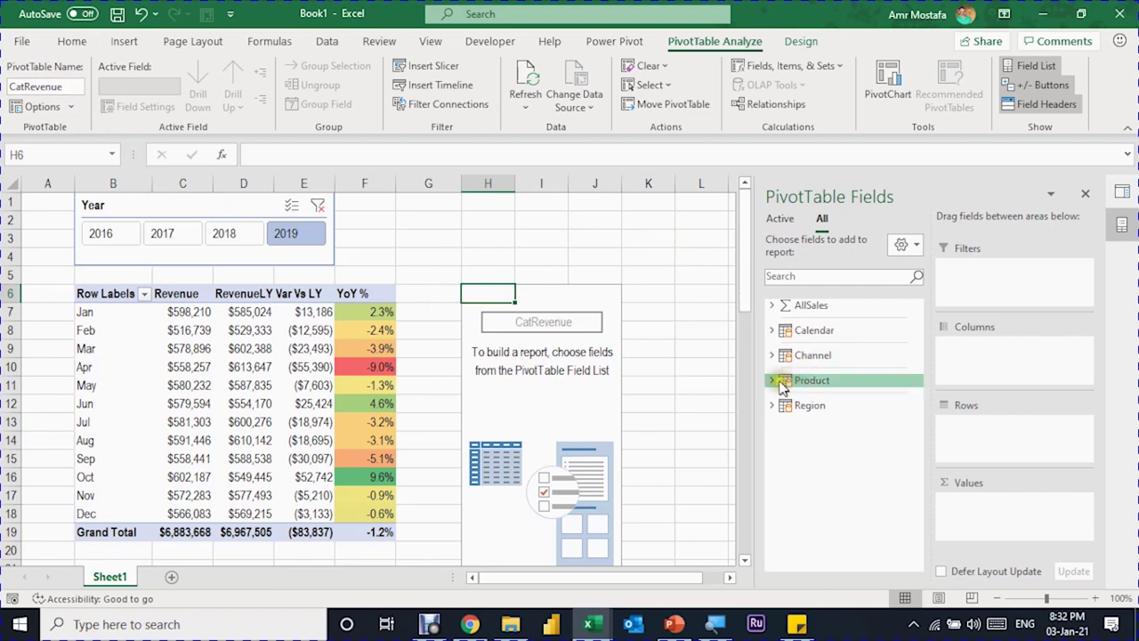
left_click(773, 381)
left_click_drag(854, 414, 1032, 370)
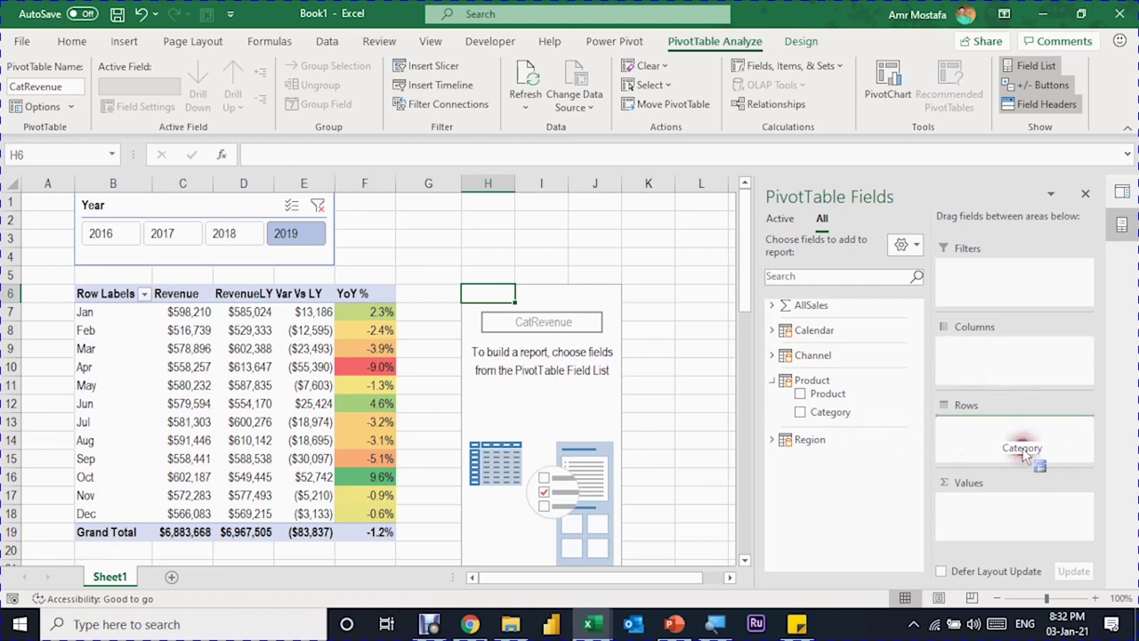
left_click_drag(1028, 372, 1015, 456)
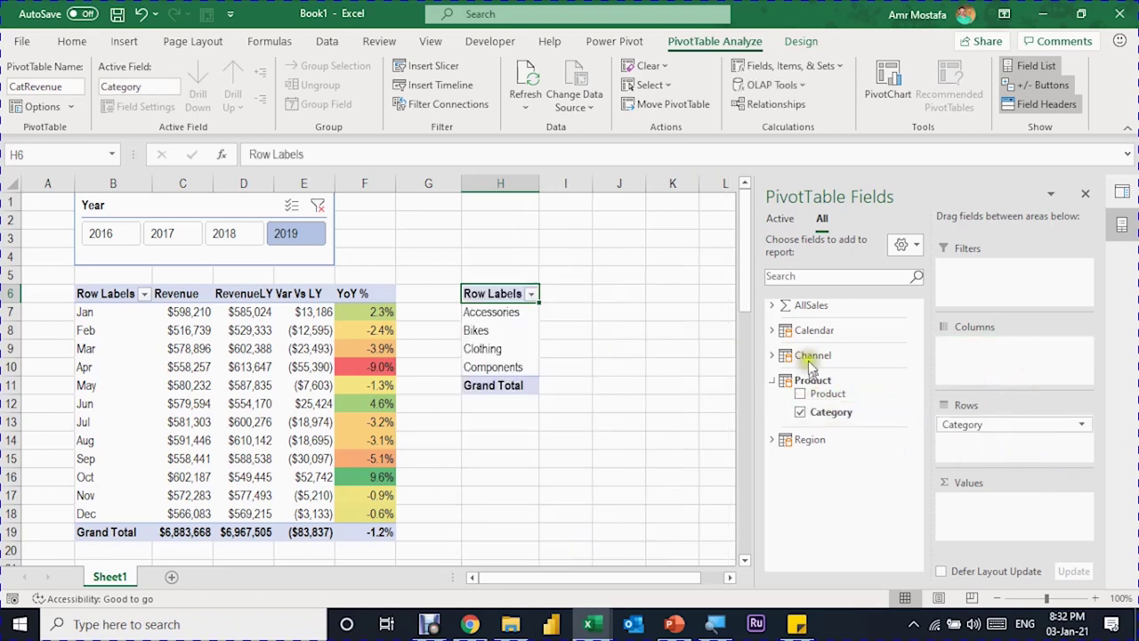
left_click(772, 305)
left_click_drag(843, 319, 993, 521)
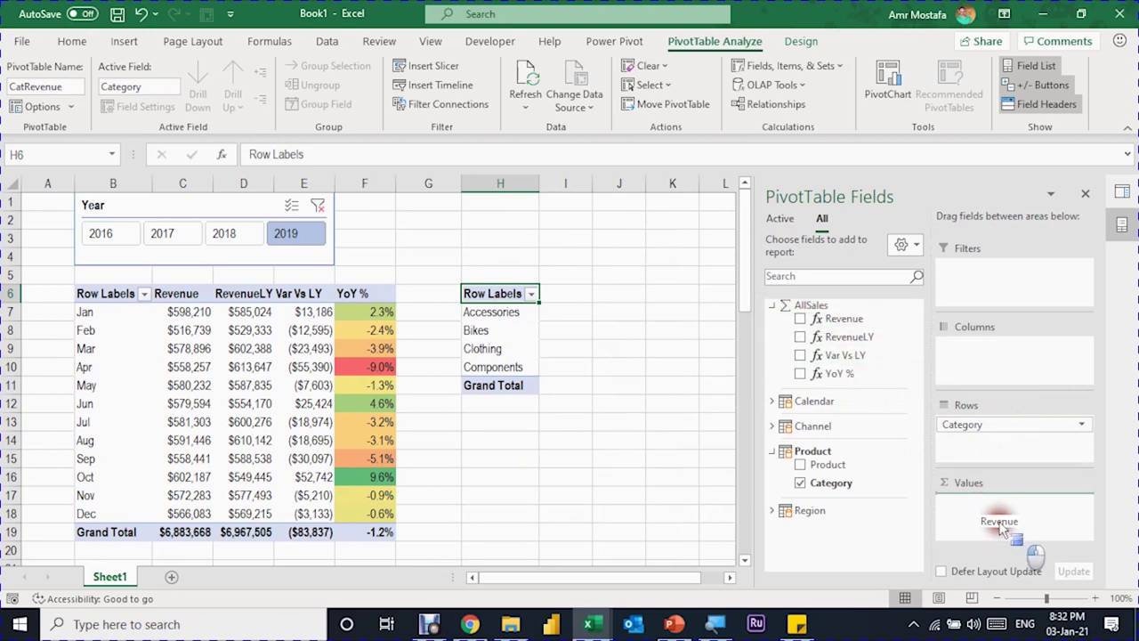
left_click_drag(837, 374, 1031, 525)
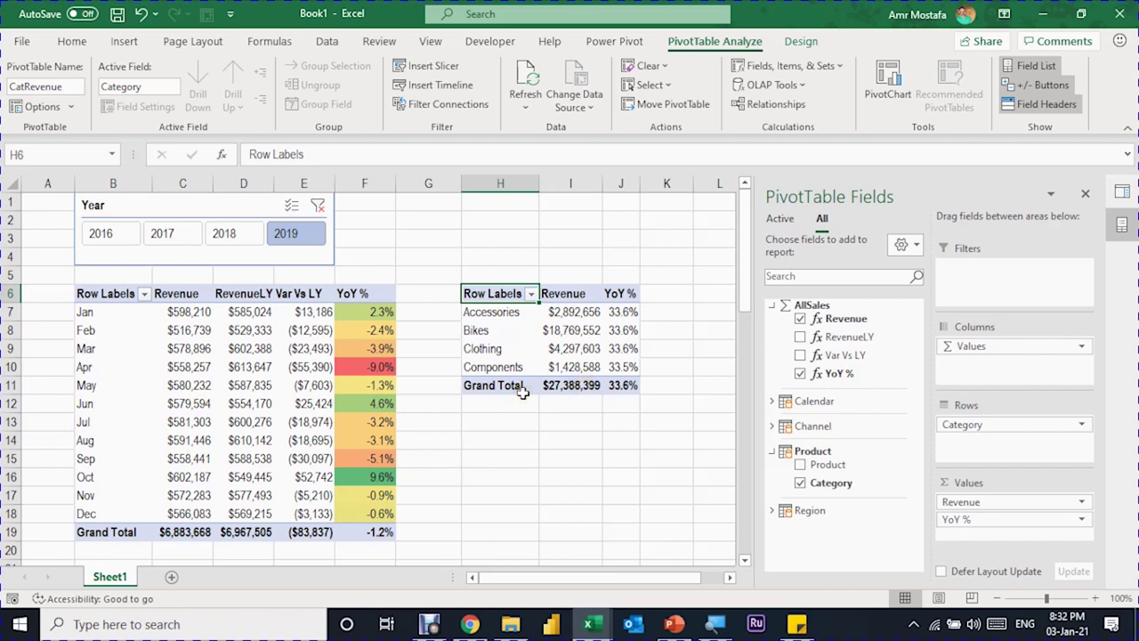
Connect the Year slicer to CatRevenue through Report Connections
left_click(194, 209)
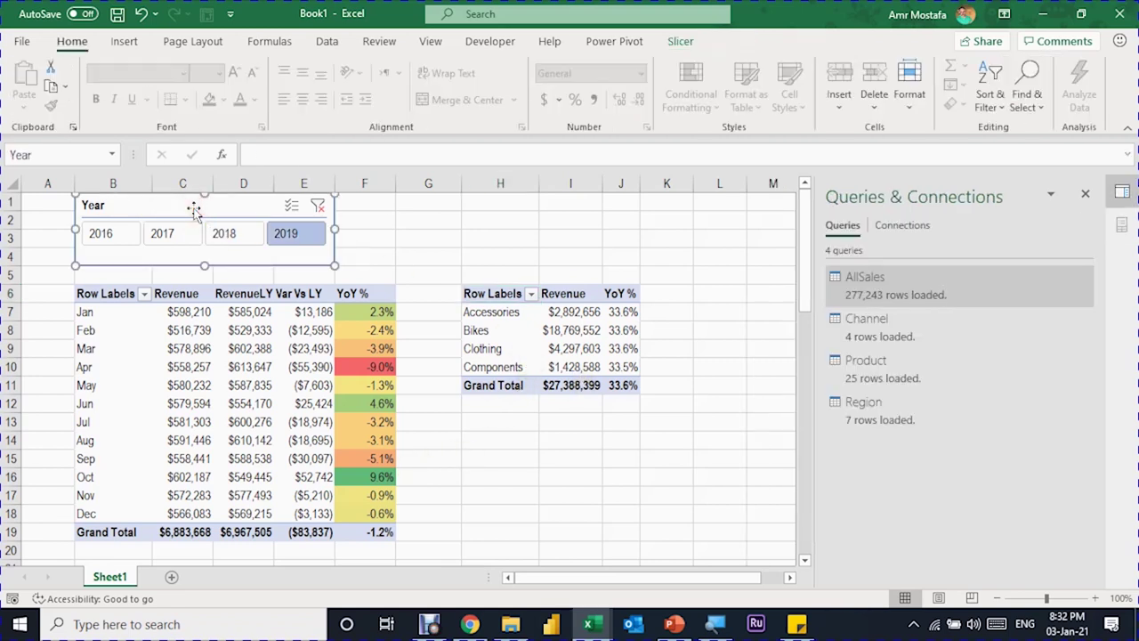
left_click(676, 38)
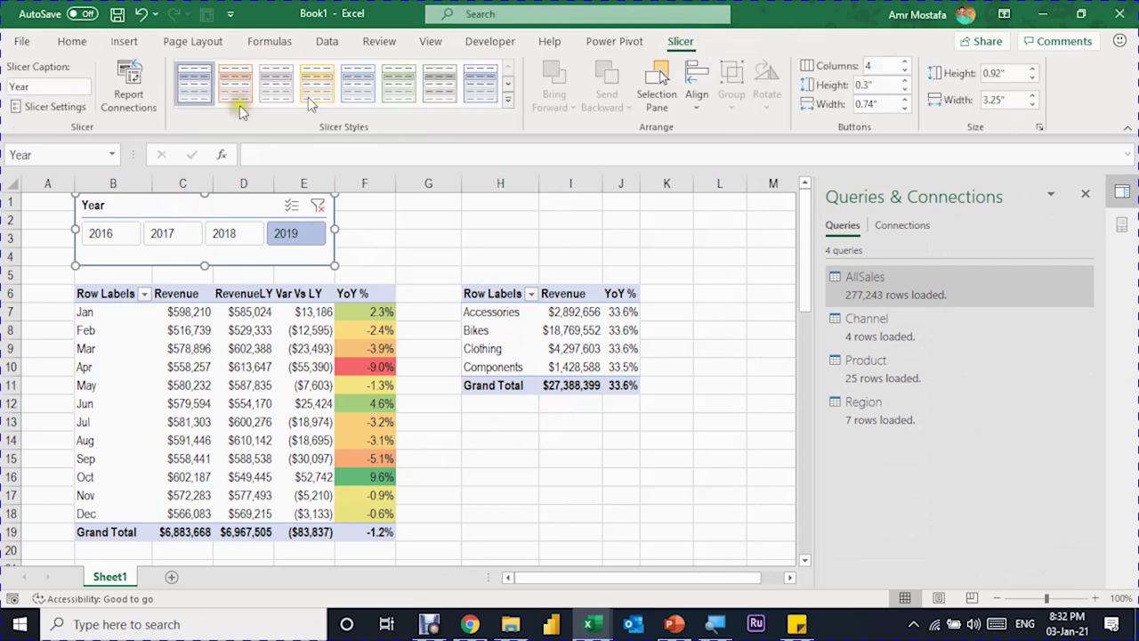
left_click(129, 85)
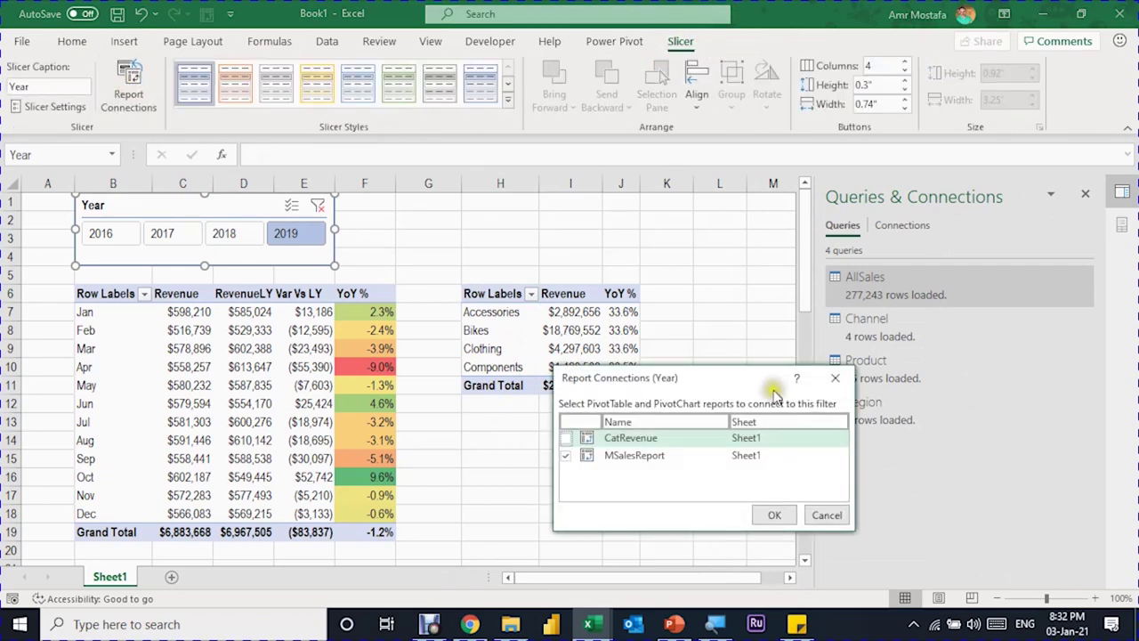
left_click_drag(659, 377, 809, 370)
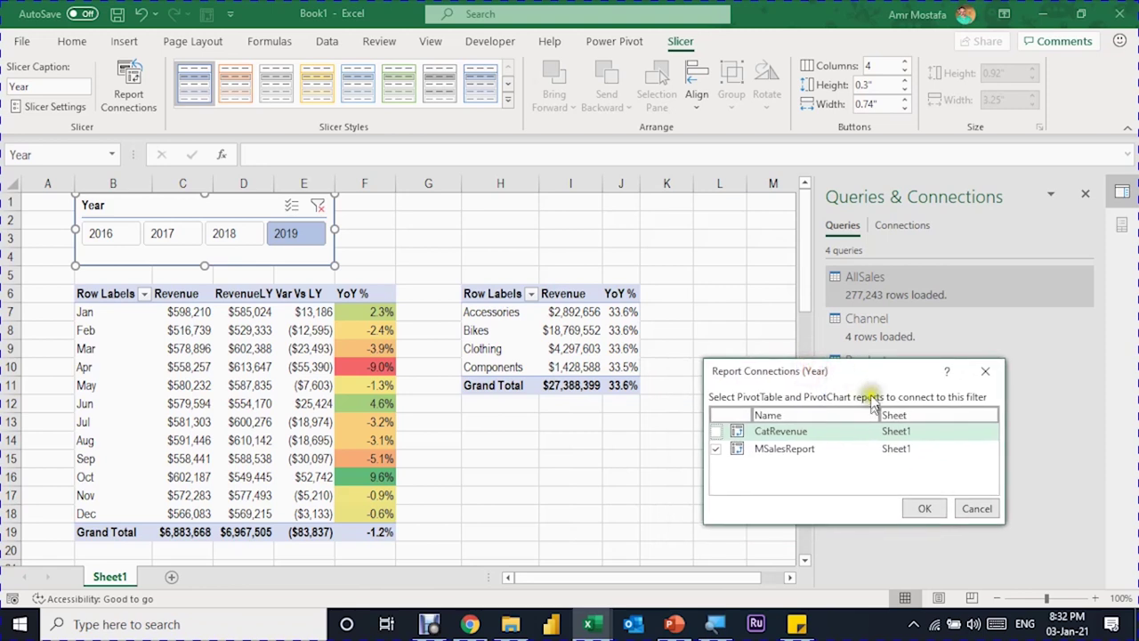
left_click(716, 433)
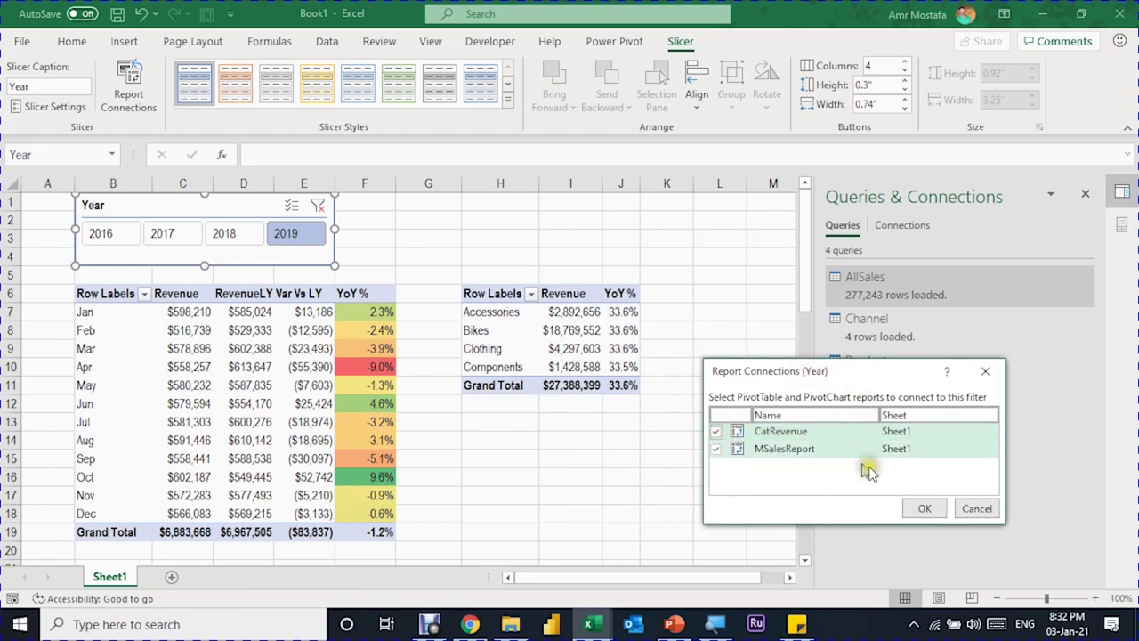
left_click(923, 508)
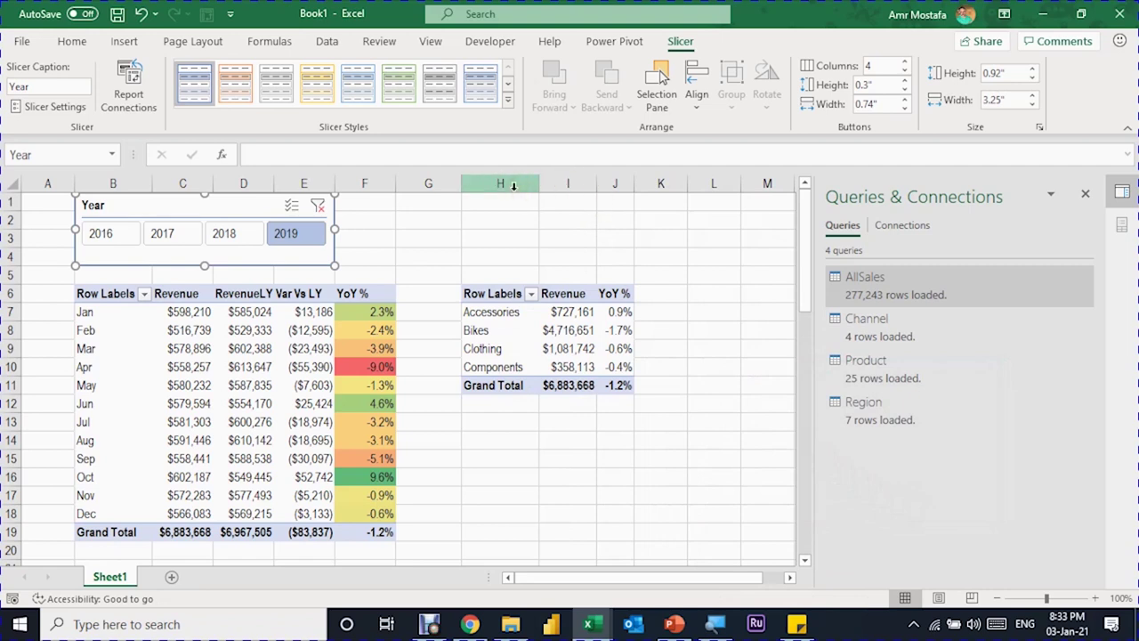
Test the slicer with 2018, 2019 and 2018, ending on 2017
left_click(227, 233)
left_click(285, 233)
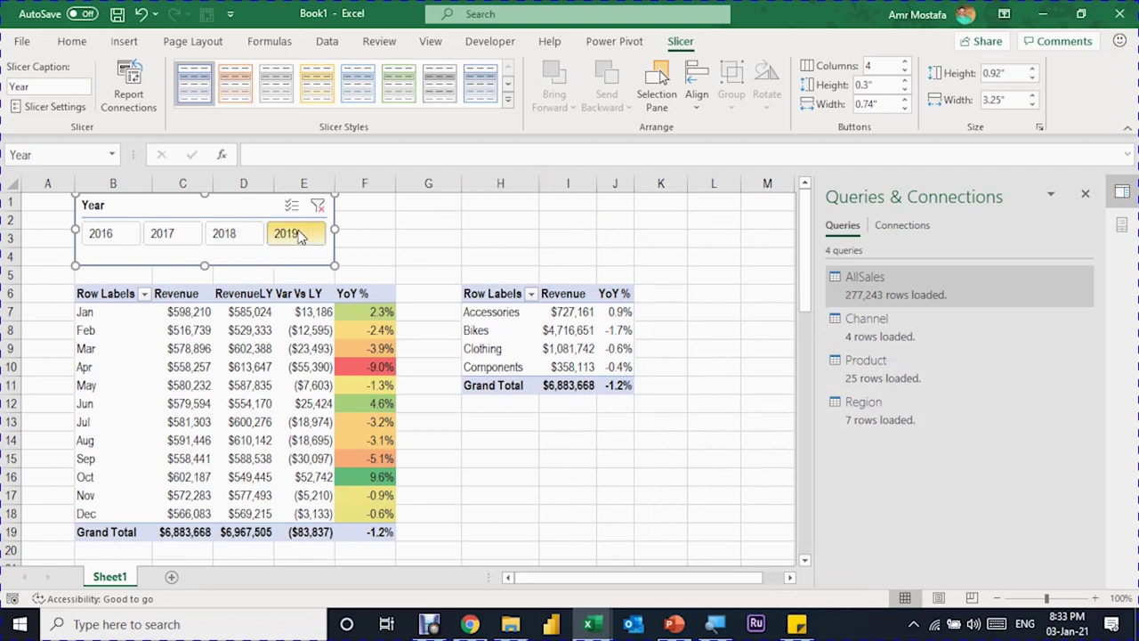
left_click(234, 233)
left_click(178, 233)
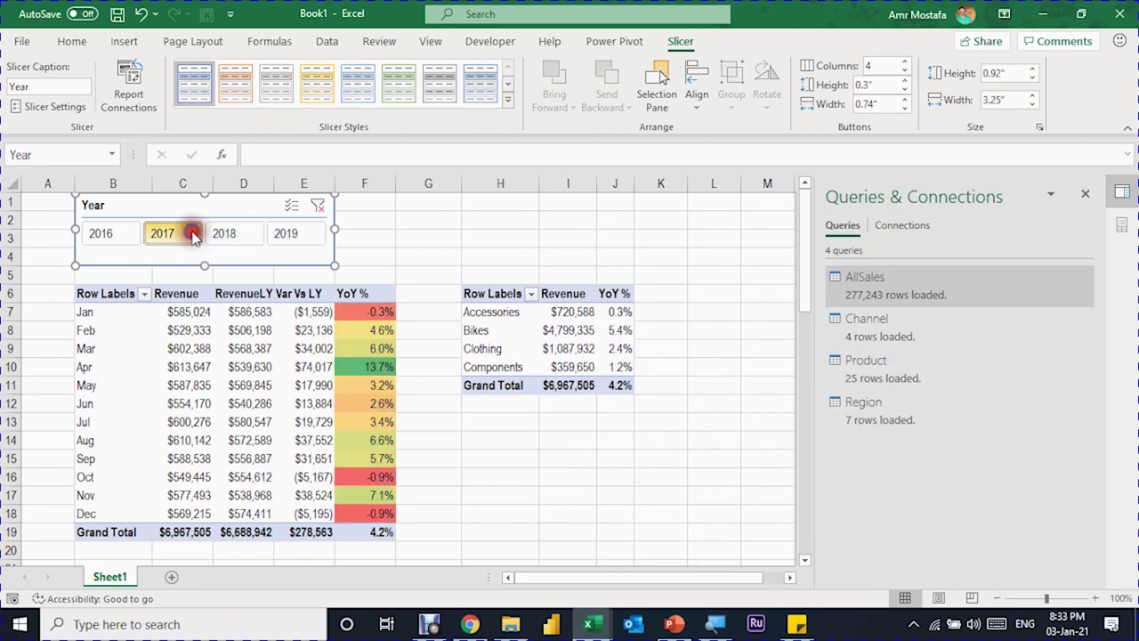
Show 2019, widen columns I and J, and stop CatRevenue autofitting column widths on update
left_click(285, 233)
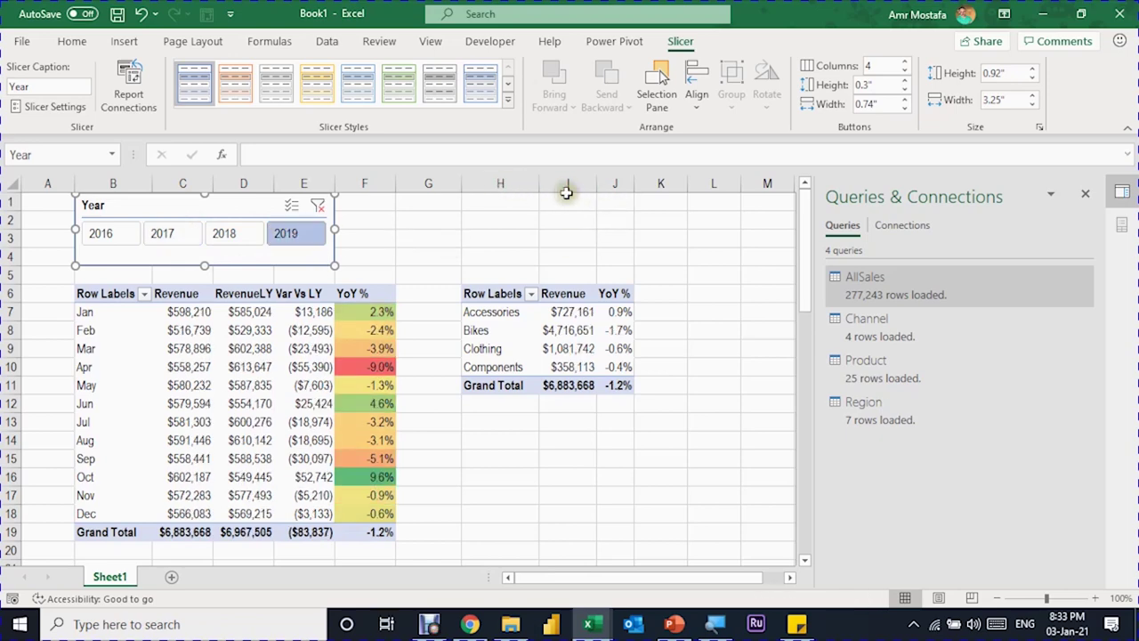
left_click_drag(566, 193, 660, 192)
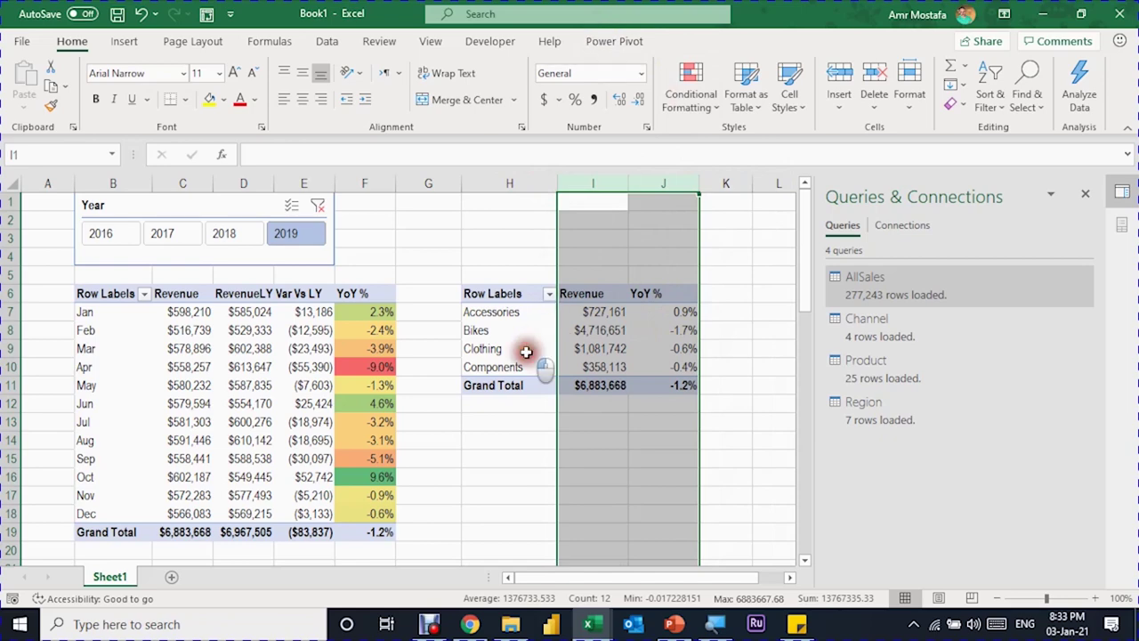
left_click(526, 352)
left_click(713, 41)
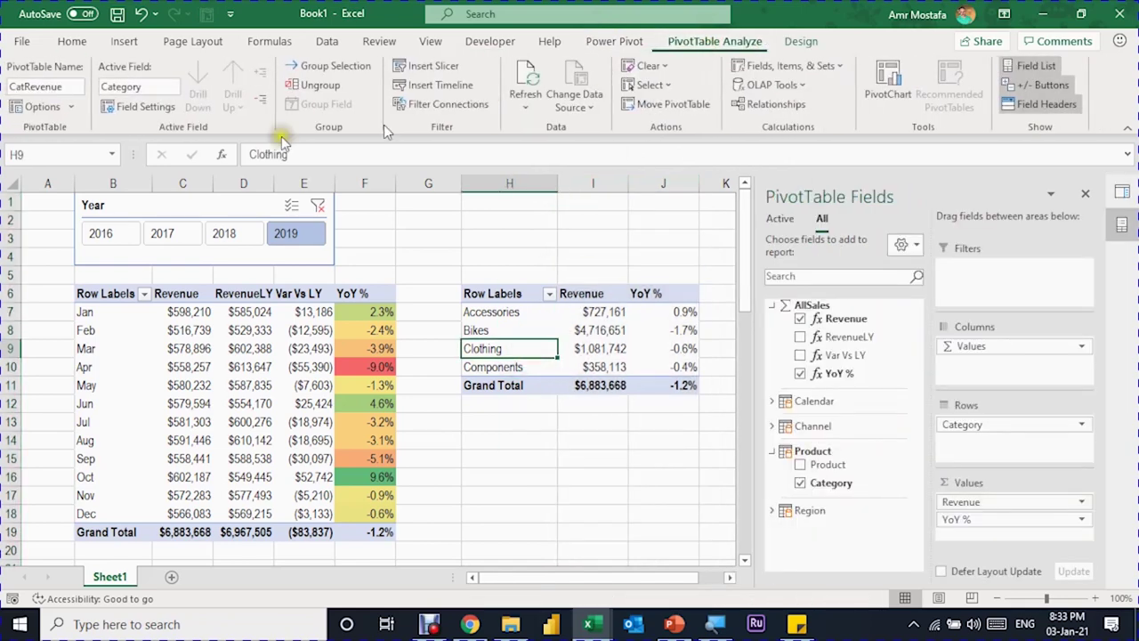
left_click(43, 107)
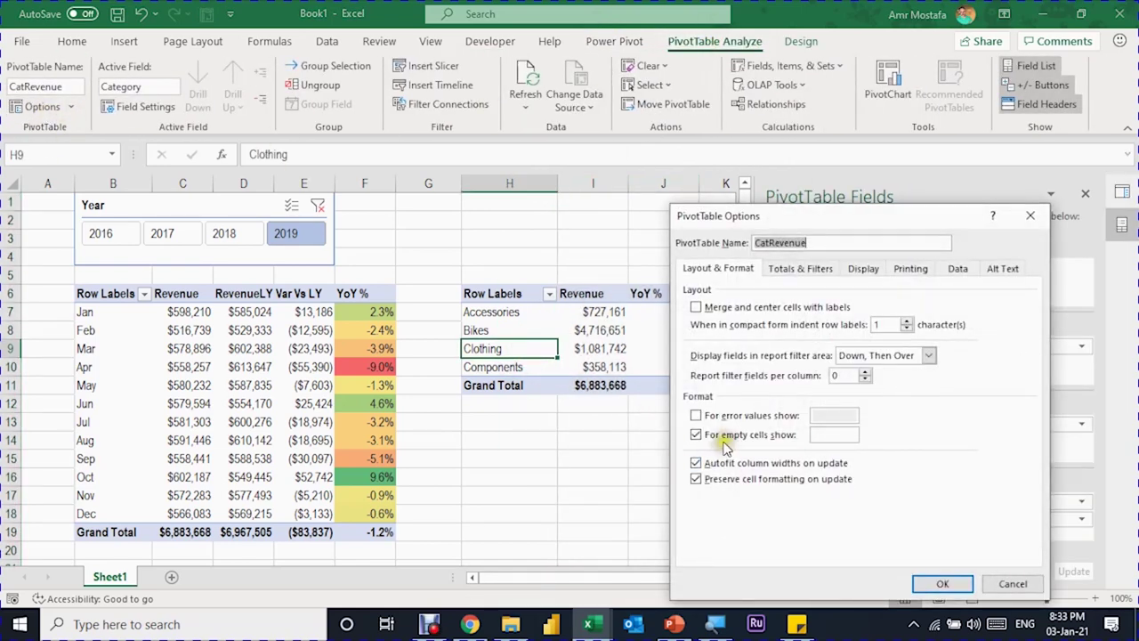
left_click(697, 463)
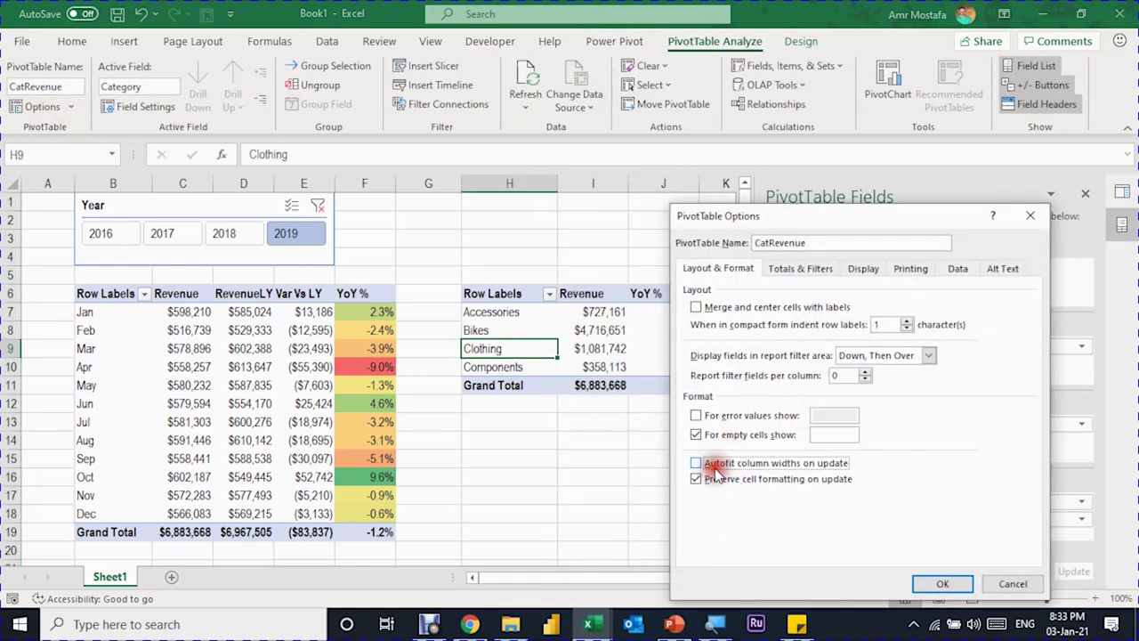
left_click(941, 583)
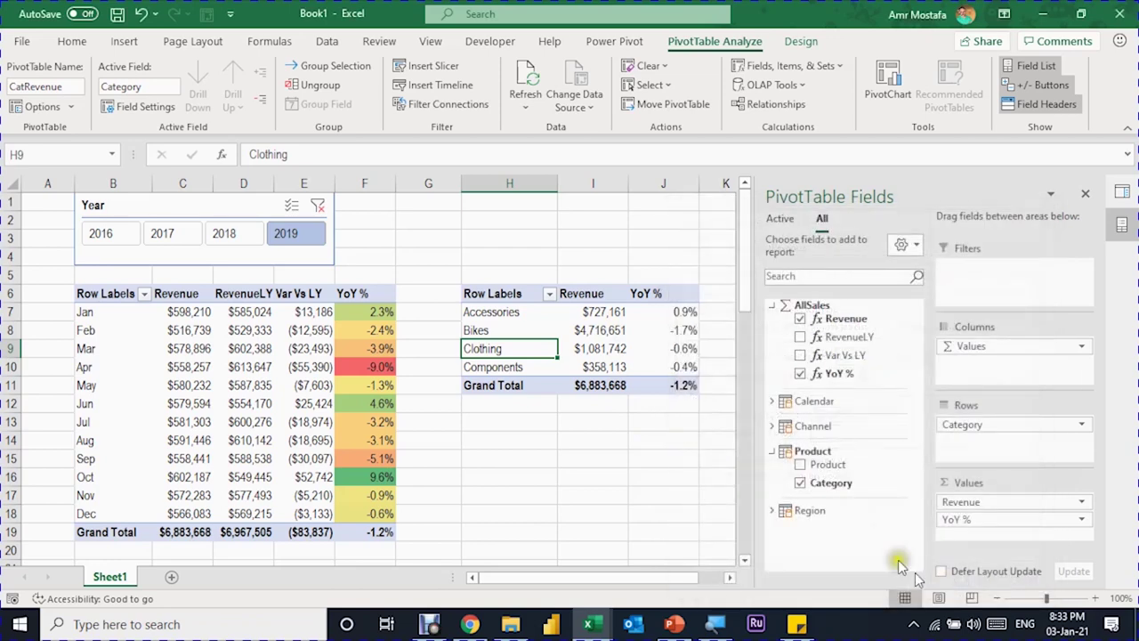
Switch to 2018 and back to 2019, then select CatRevenue's first YoY % value
left_click(245, 235)
left_click(284, 235)
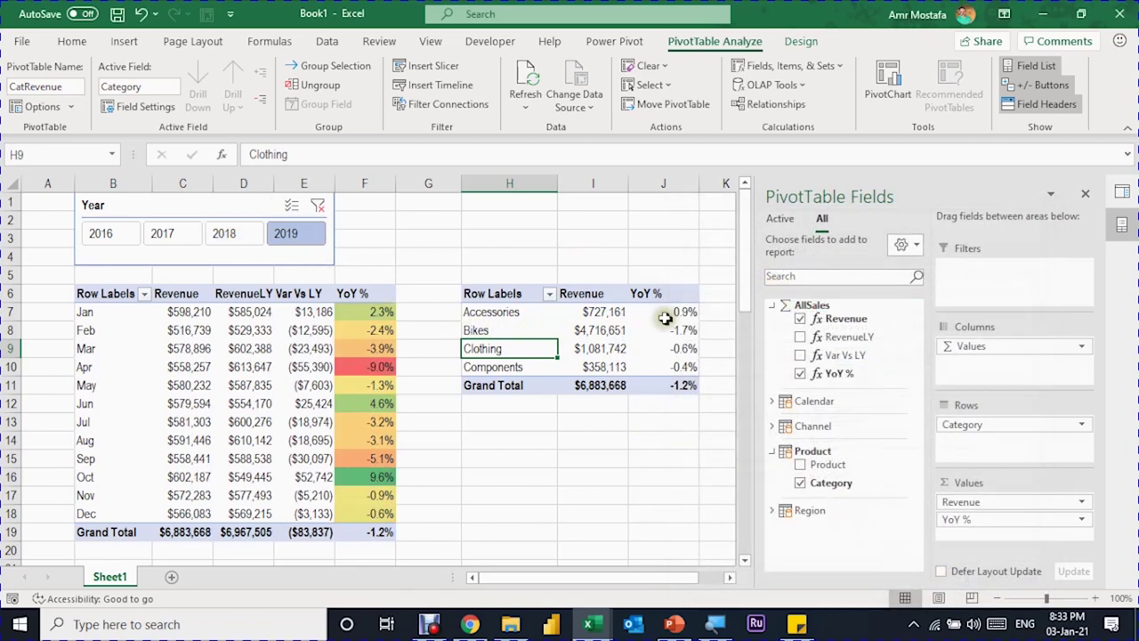
left_click(664, 314)
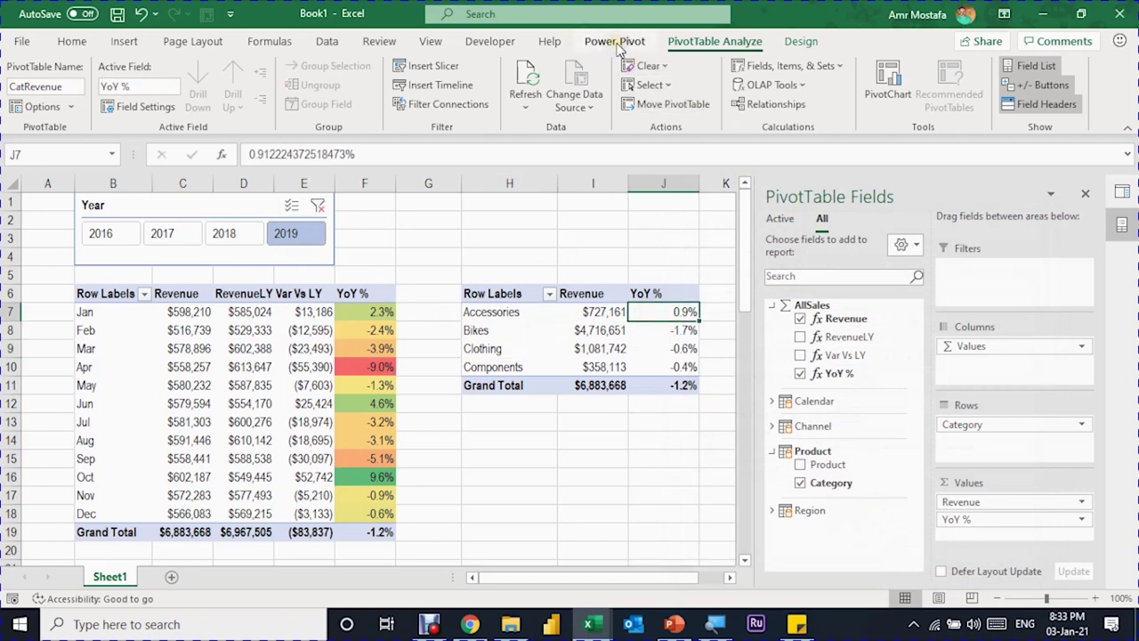
Apply a Green-Yellow-Red colour scale to all of CatRevenue's YoY % values
left_click(72, 41)
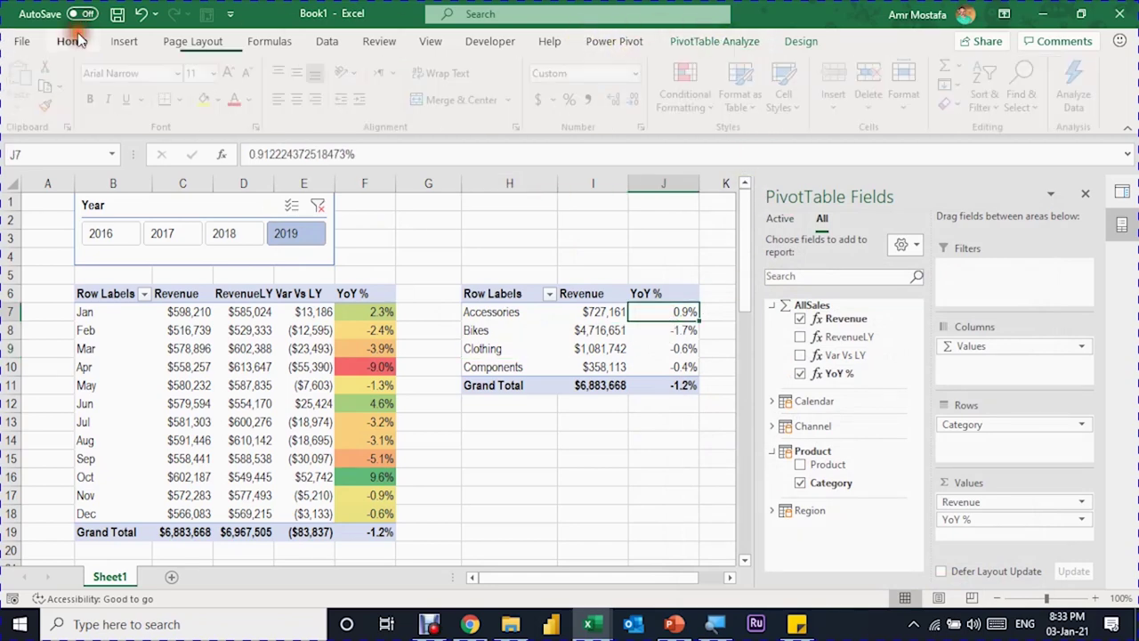
left_click(691, 94)
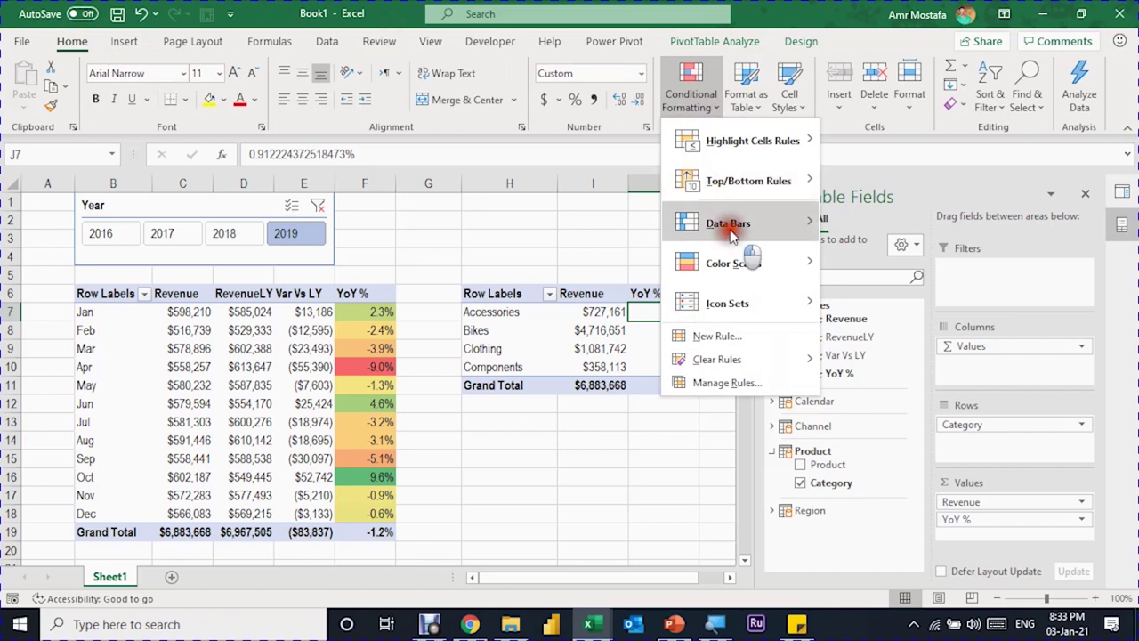
mouse_move(734, 263)
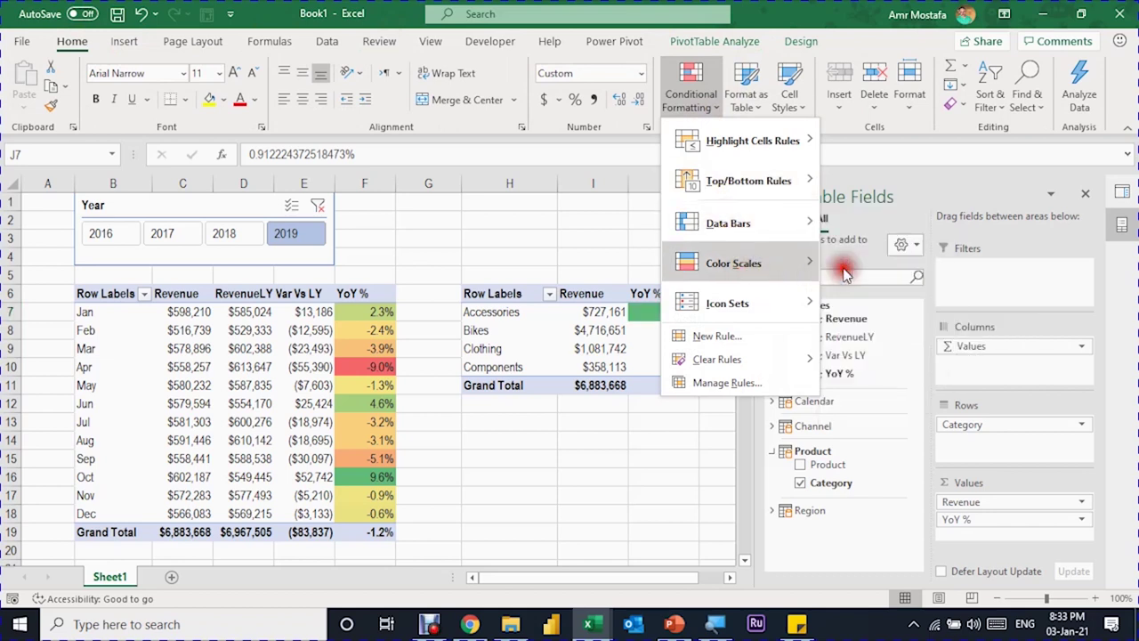
left_click(841, 267)
left_click(708, 312)
left_click(766, 394)
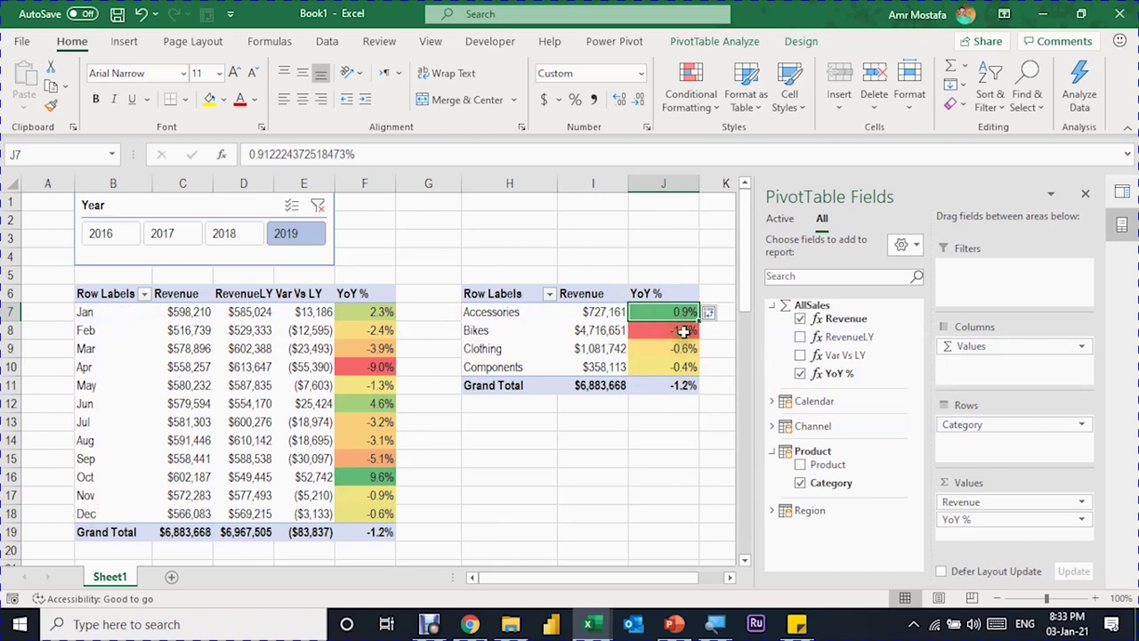
left_click(331, 42)
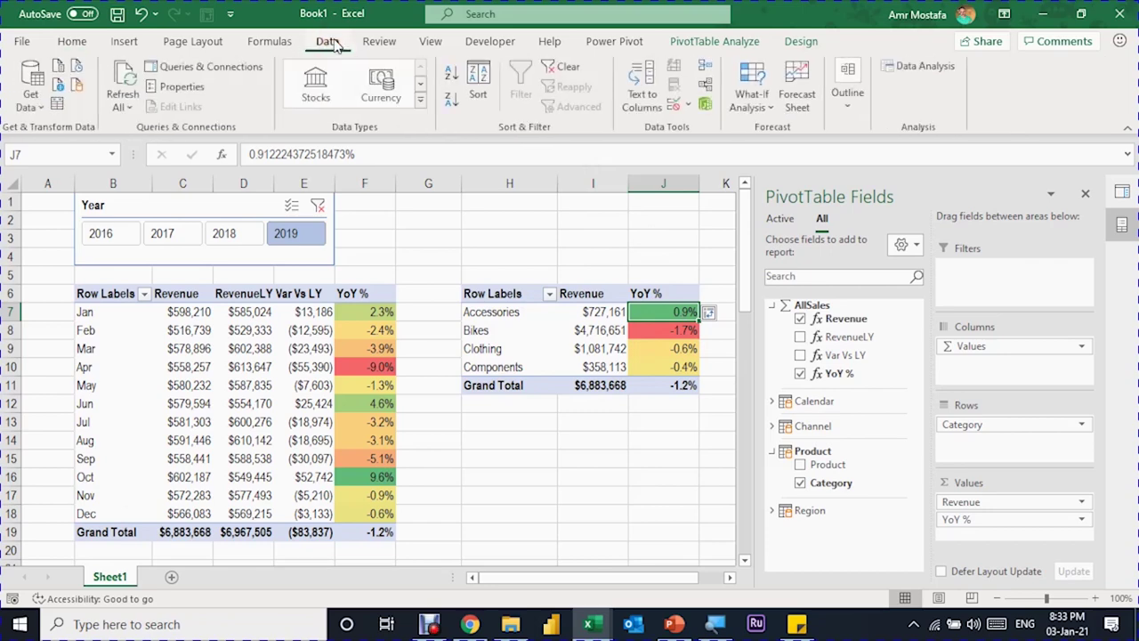
Sort CatRevenue's categories by YoY % from largest to smallest
left_click(451, 100)
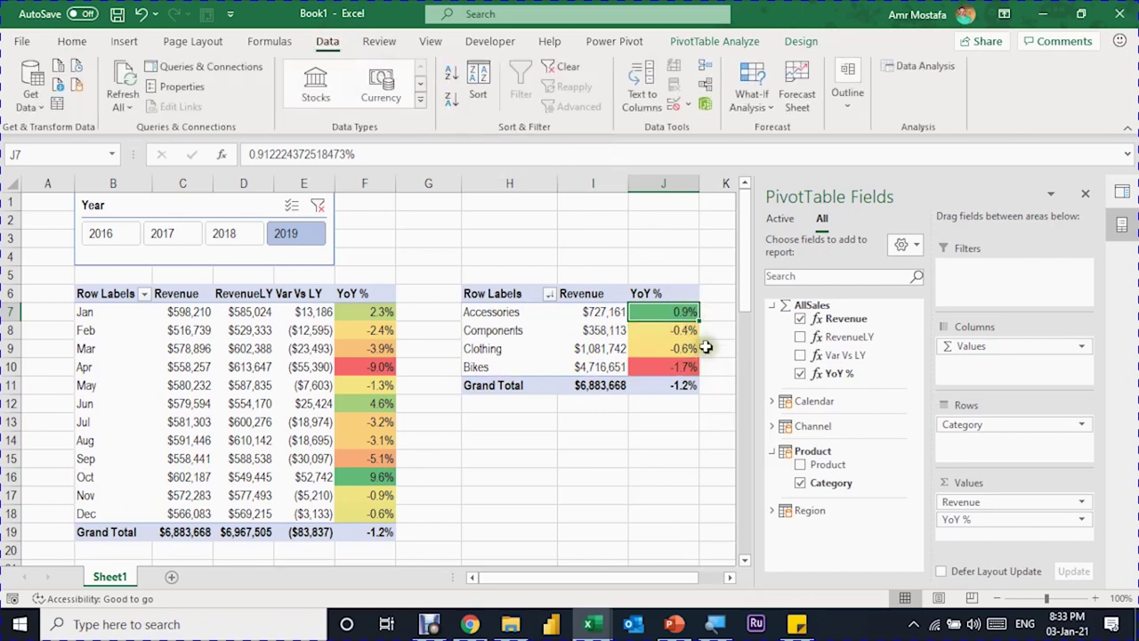
left_click(518, 311)
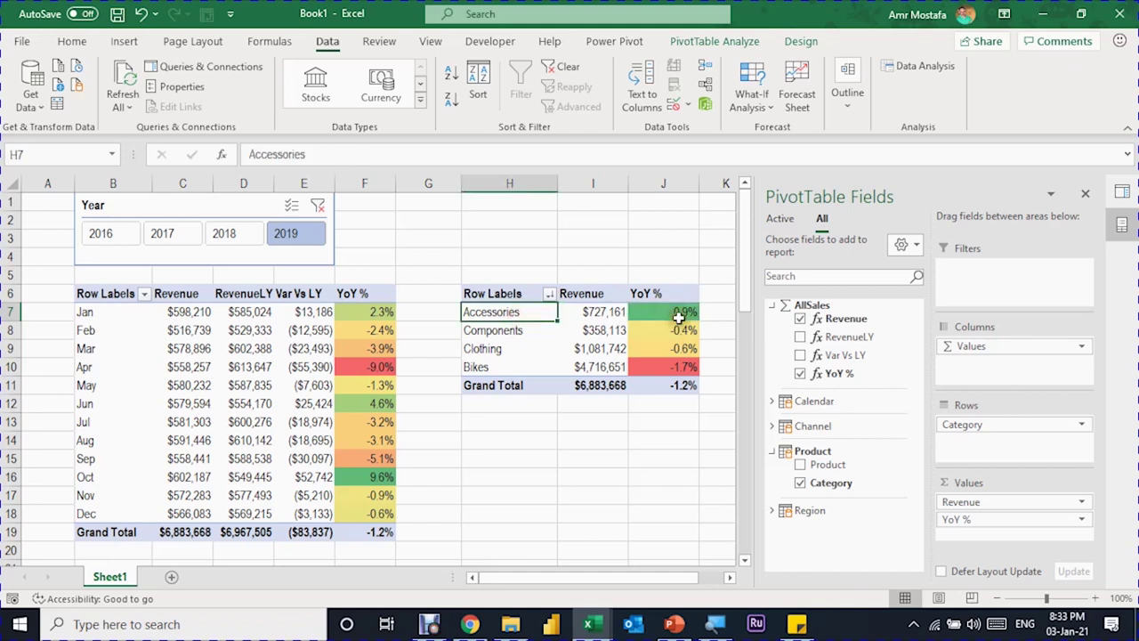
left_click(730, 576)
left_click(730, 576)
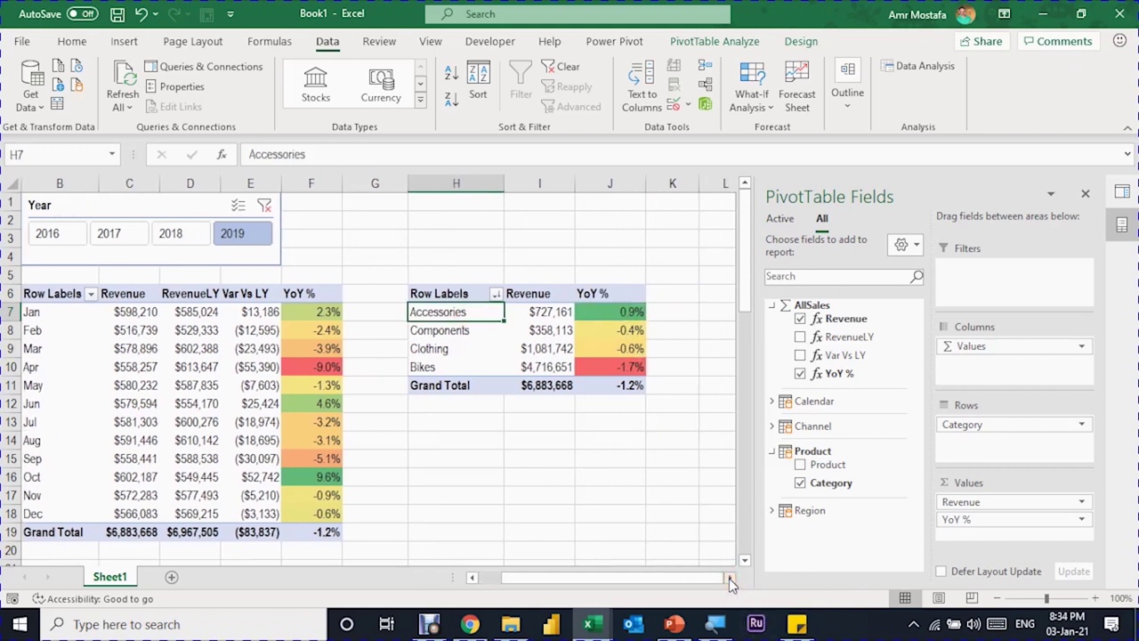
left_click(374, 328)
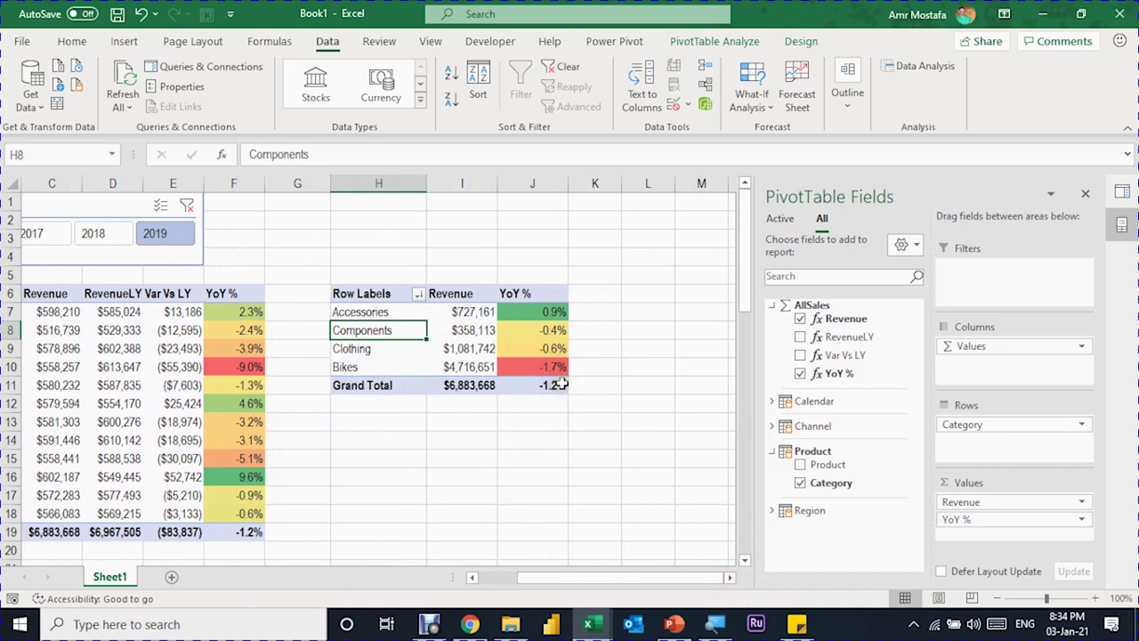
Verify the sort order holds for 2018 and 2017, then return to 2019
left_click(98, 234)
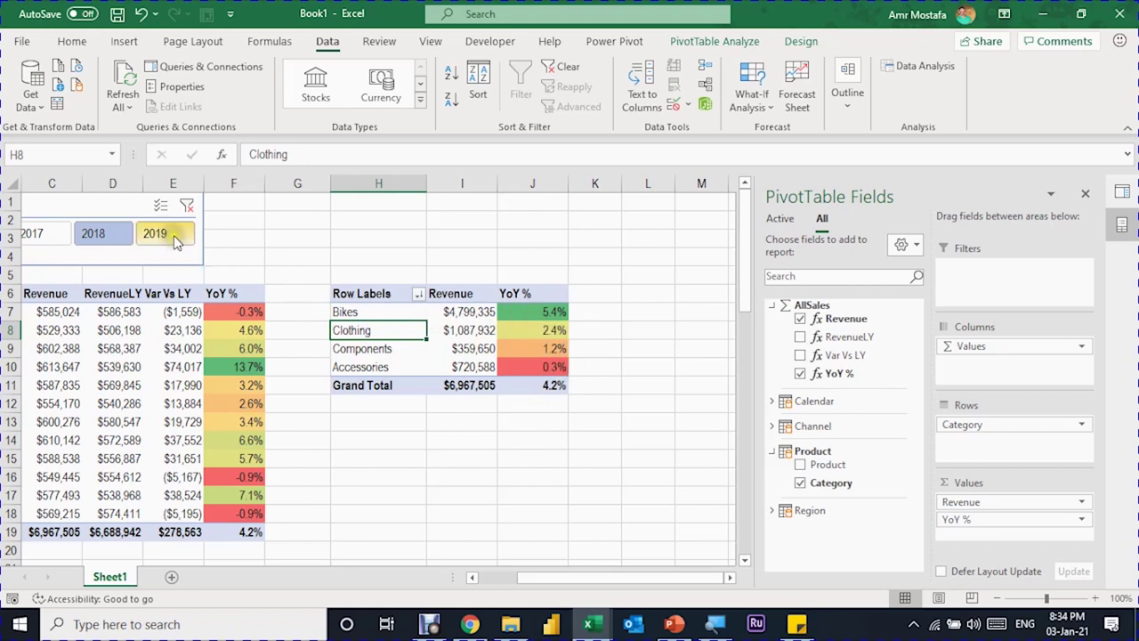
left_click(45, 233)
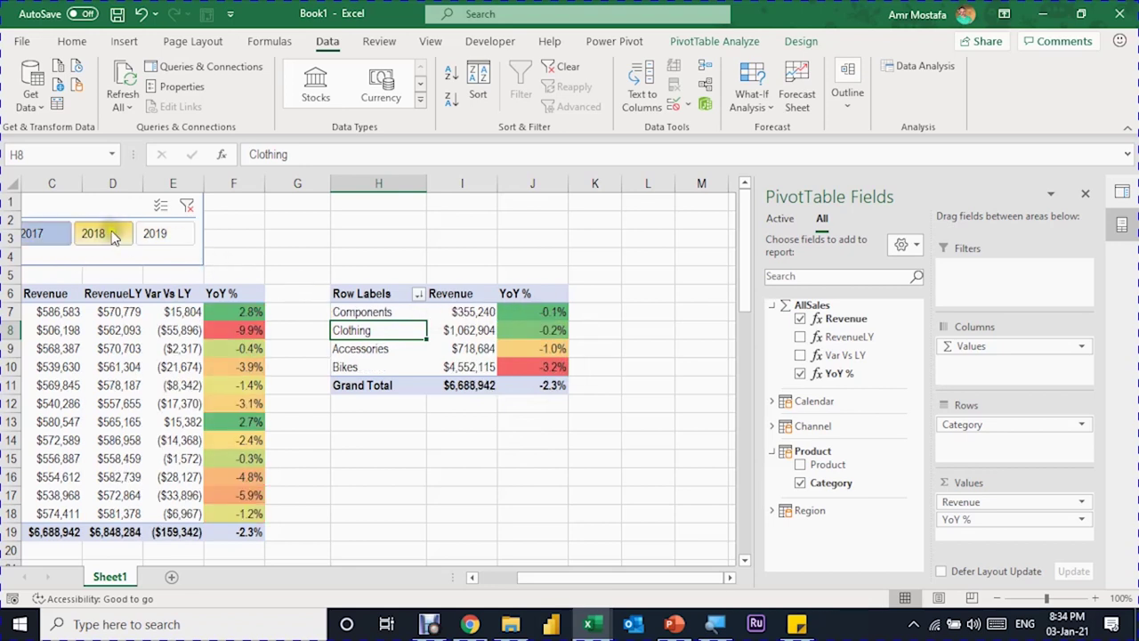
left_click(155, 233)
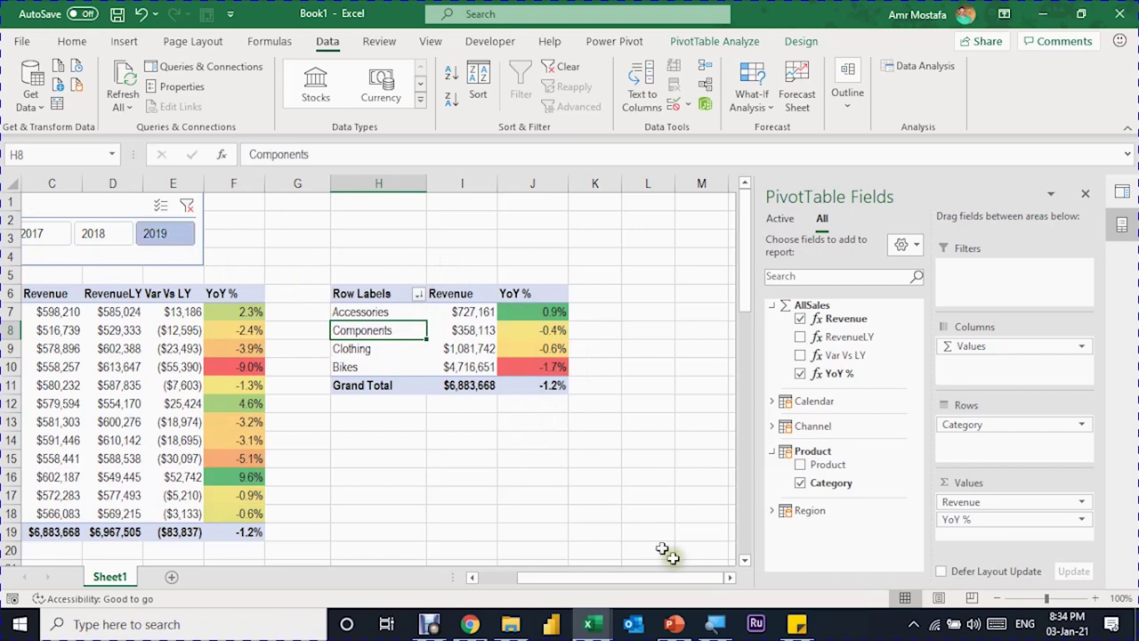
left_click(730, 579)
mouse_move(828, 465)
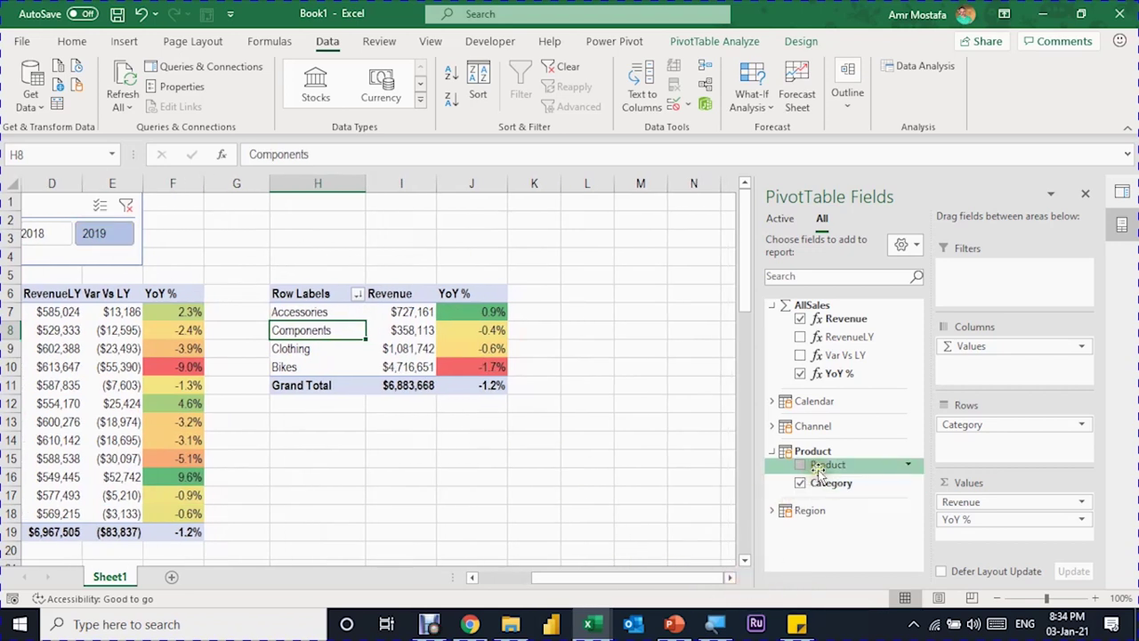
Copy the Category pivot H6:J11 and paste it at H16
left_click_drag(301, 296, 460, 380)
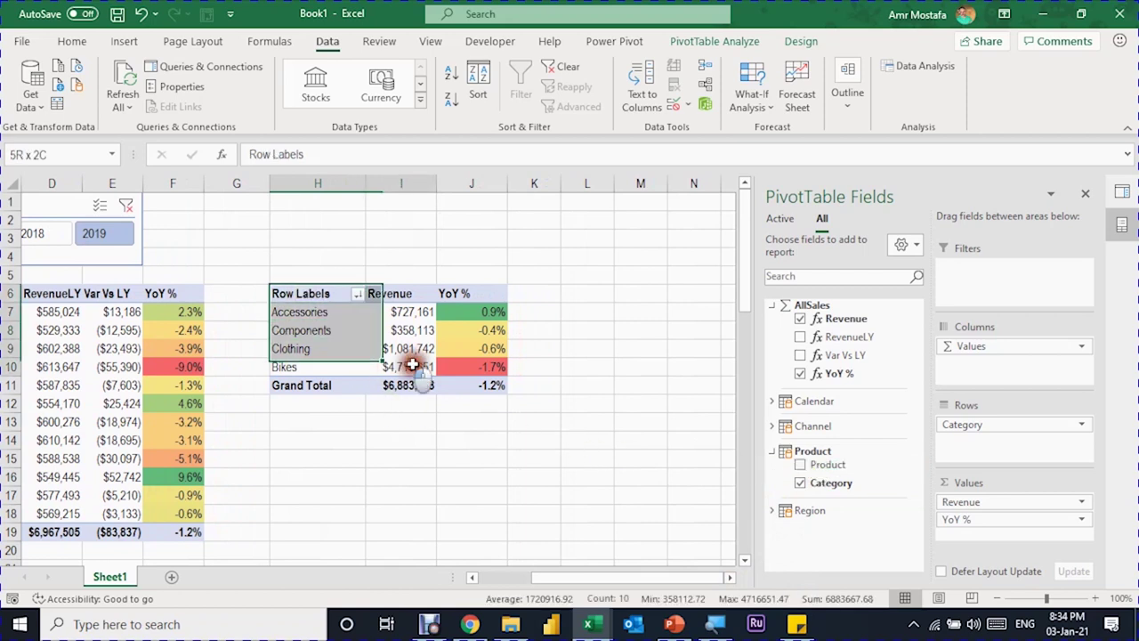
key("ctrl+c")
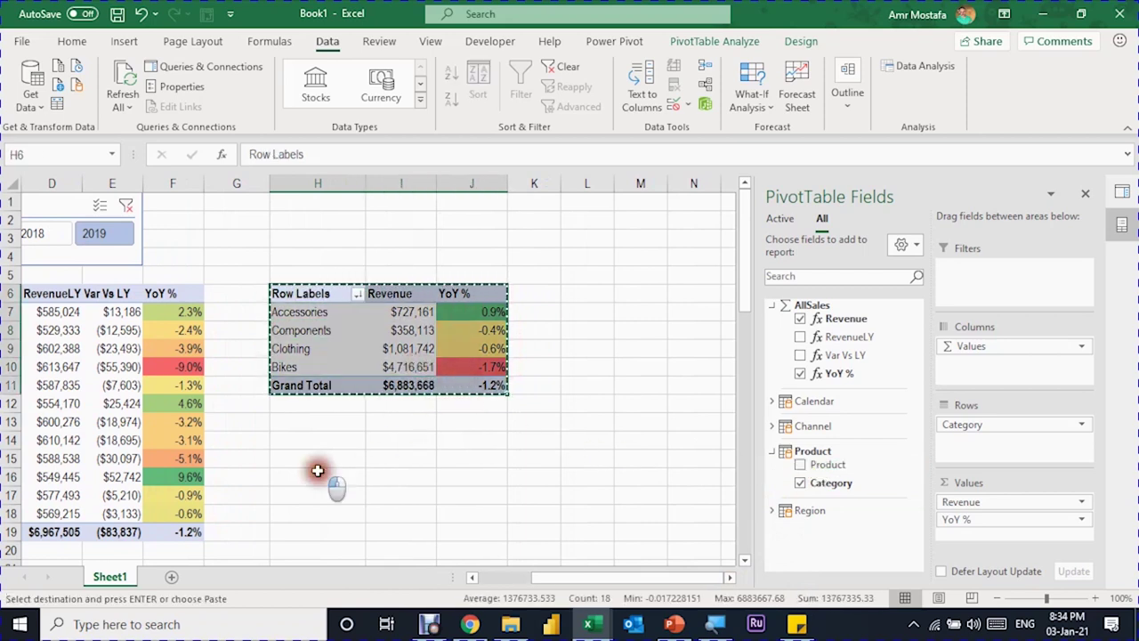
left_click(322, 476)
key("ctrl+v")
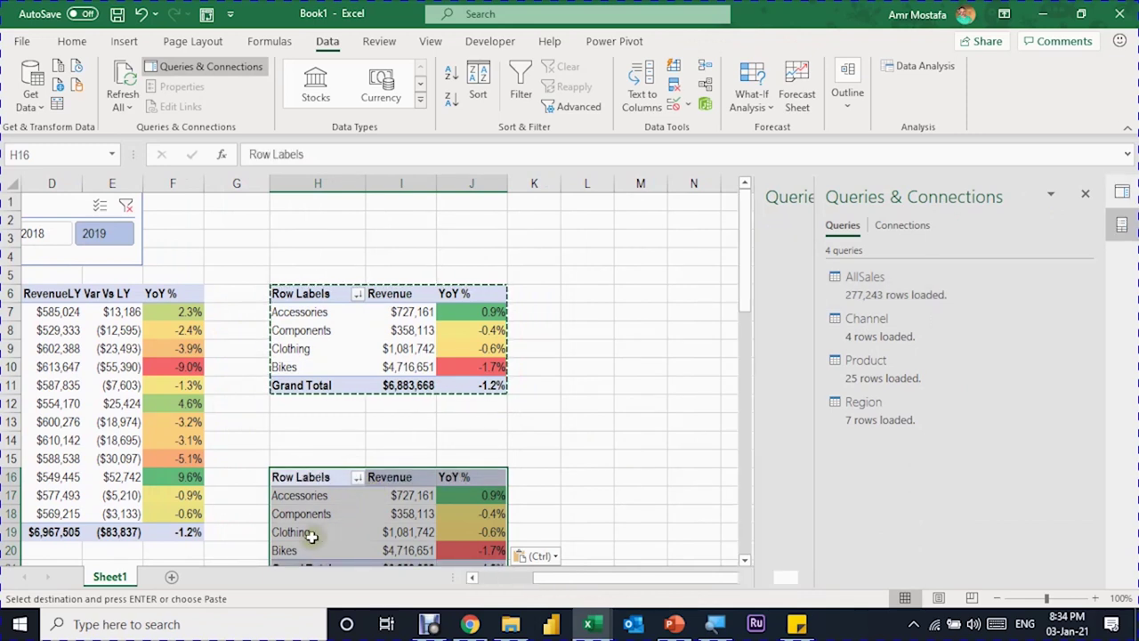
left_click(308, 532)
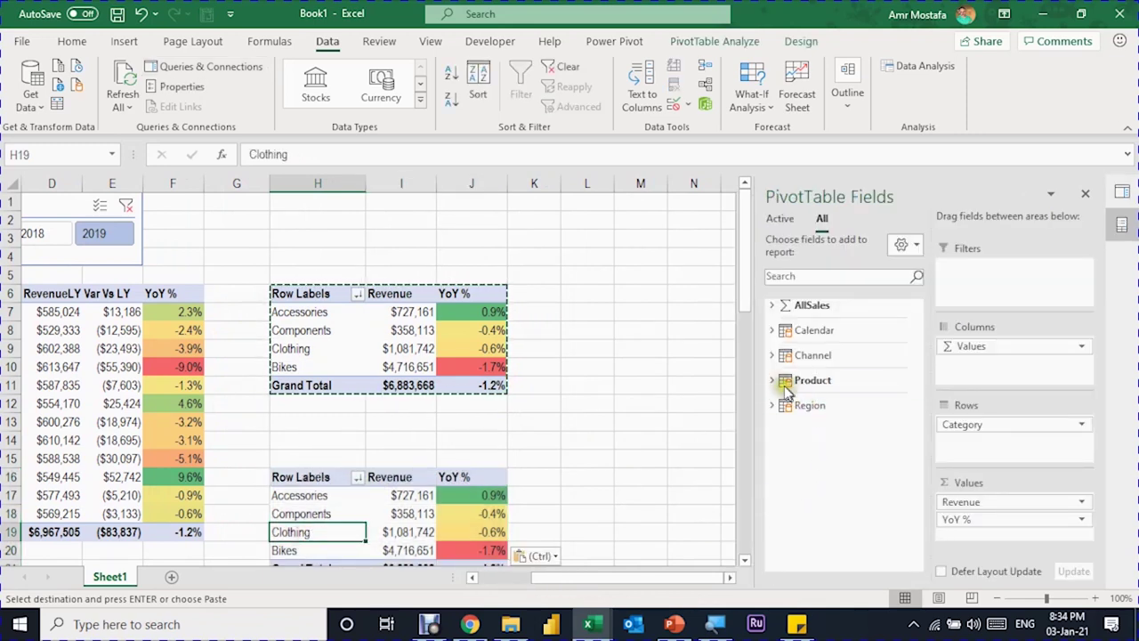
Swap Category for Channel in the copy's rows and filter the dashboard to 2018
left_click_drag(1055, 426, 703, 427)
left_click(771, 356)
mouse_move(823, 368)
left_mouse_down()
mouse_move(906, 427)
mouse_move(984, 434)
left_mouse_up()
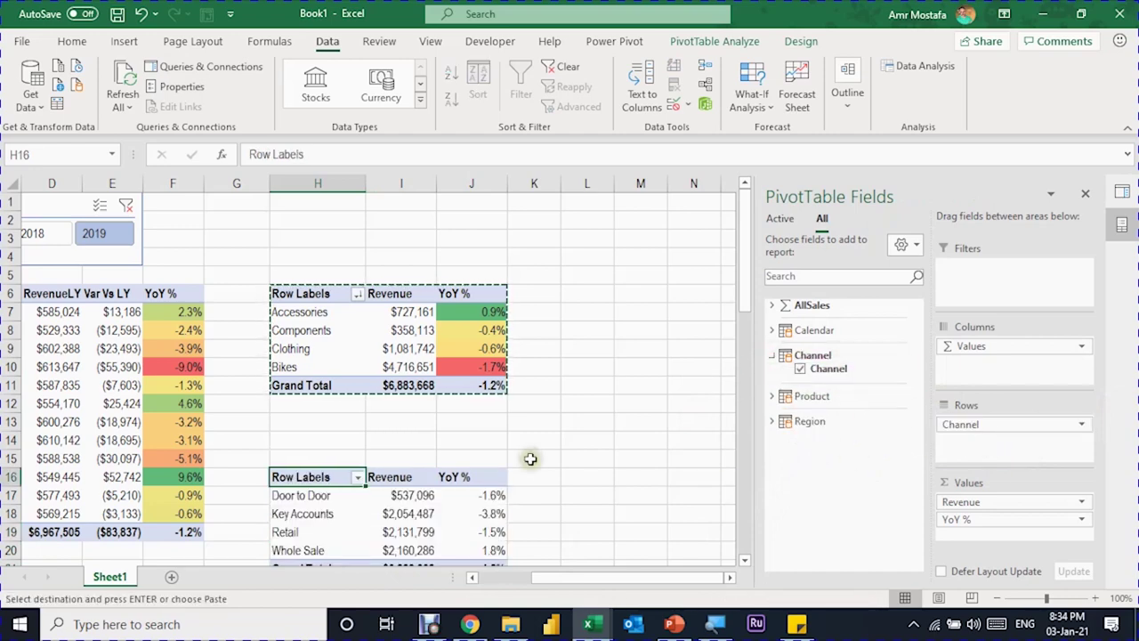
scroll(540, 451, "down", 1)
left_click(490, 440)
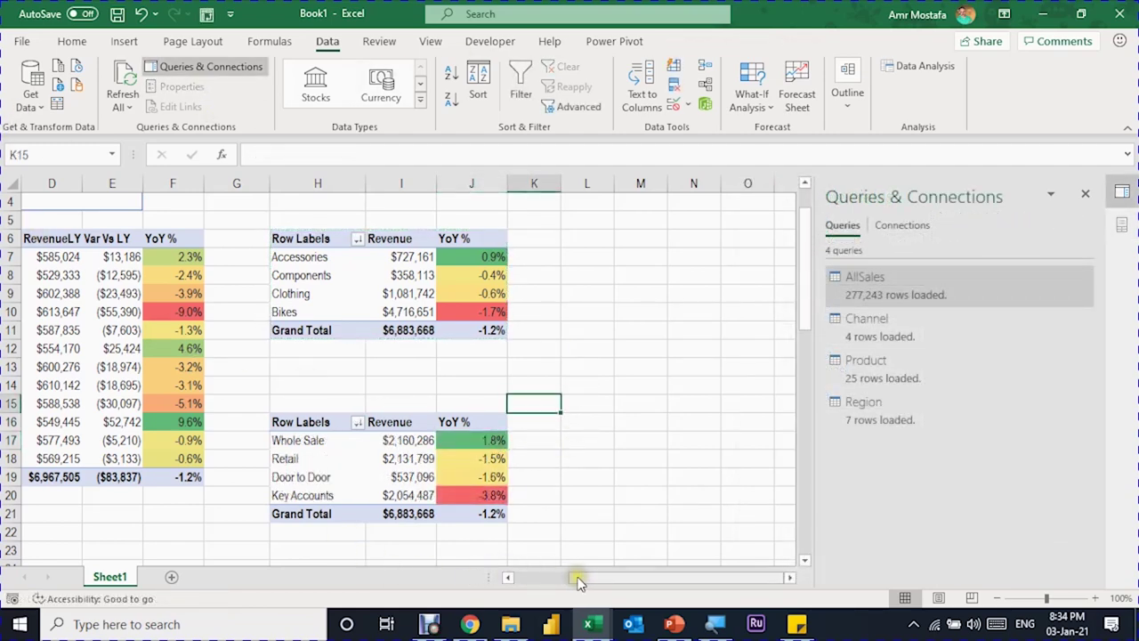
left_click_drag(579, 577, 527, 577)
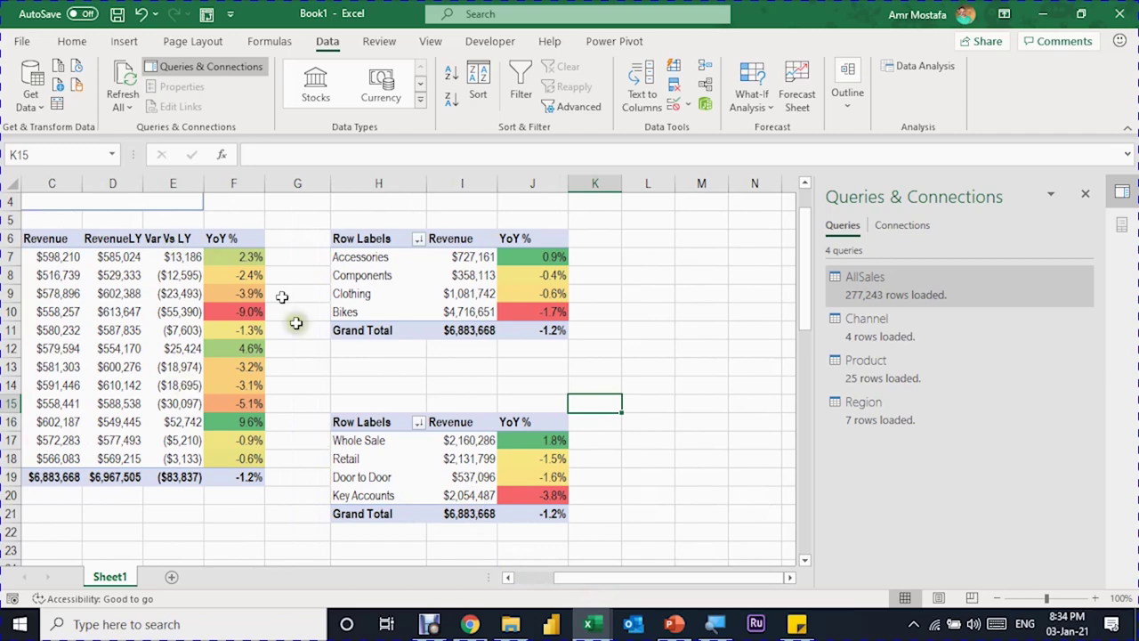
left_click_drag(805, 290, 805, 217)
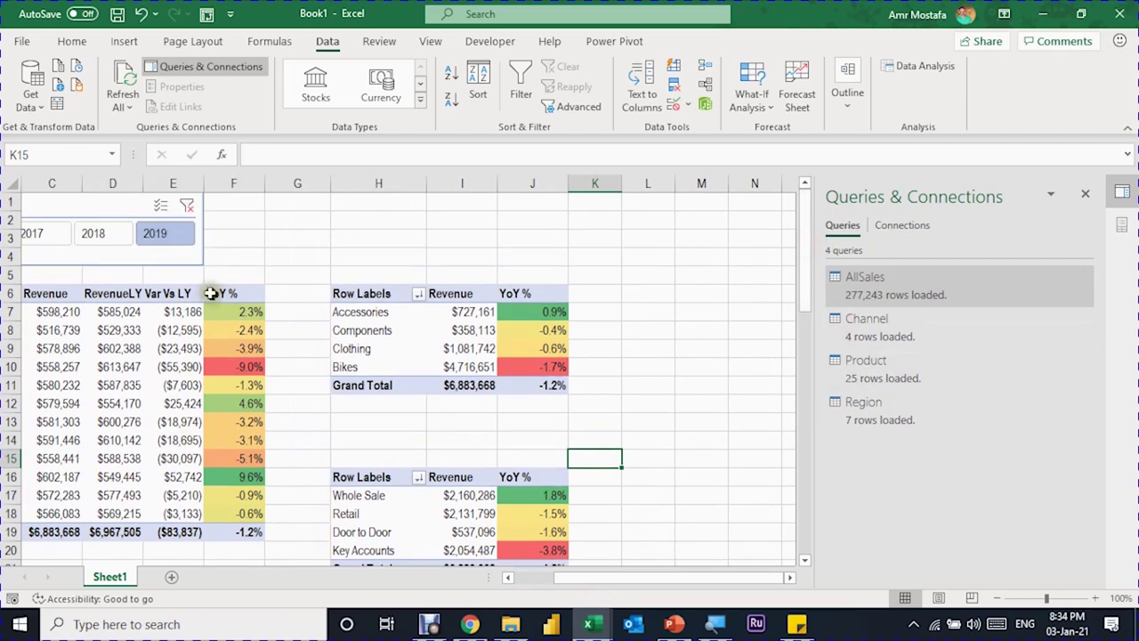
left_click(94, 233)
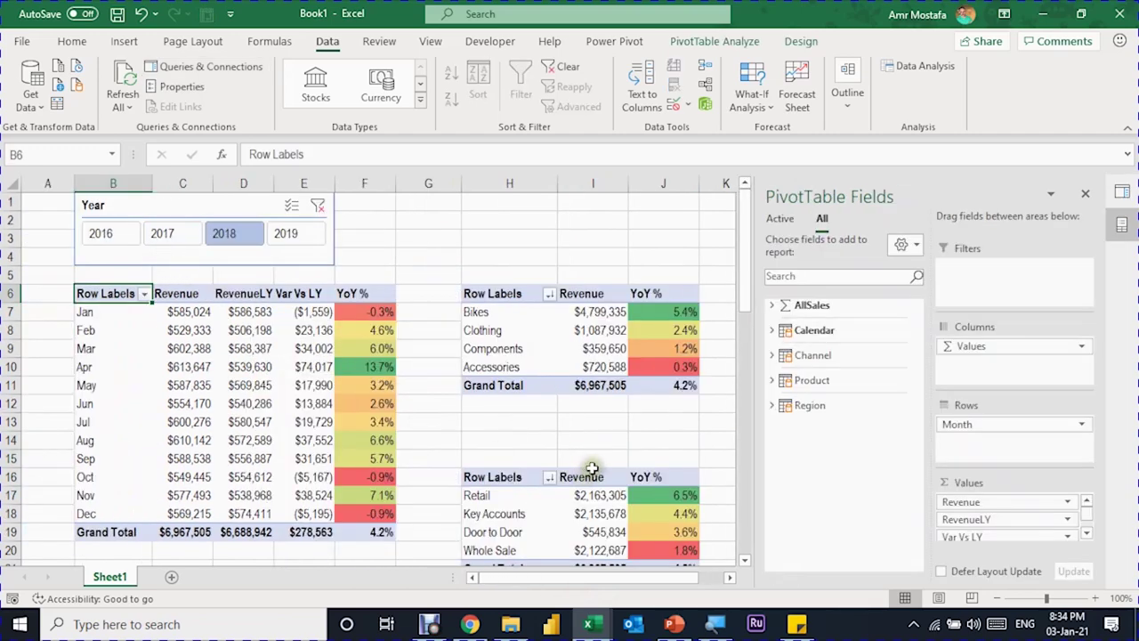
Review the Region pivot for 2019, then set the dashboard to 2018
scroll(592, 469, "down", 1)
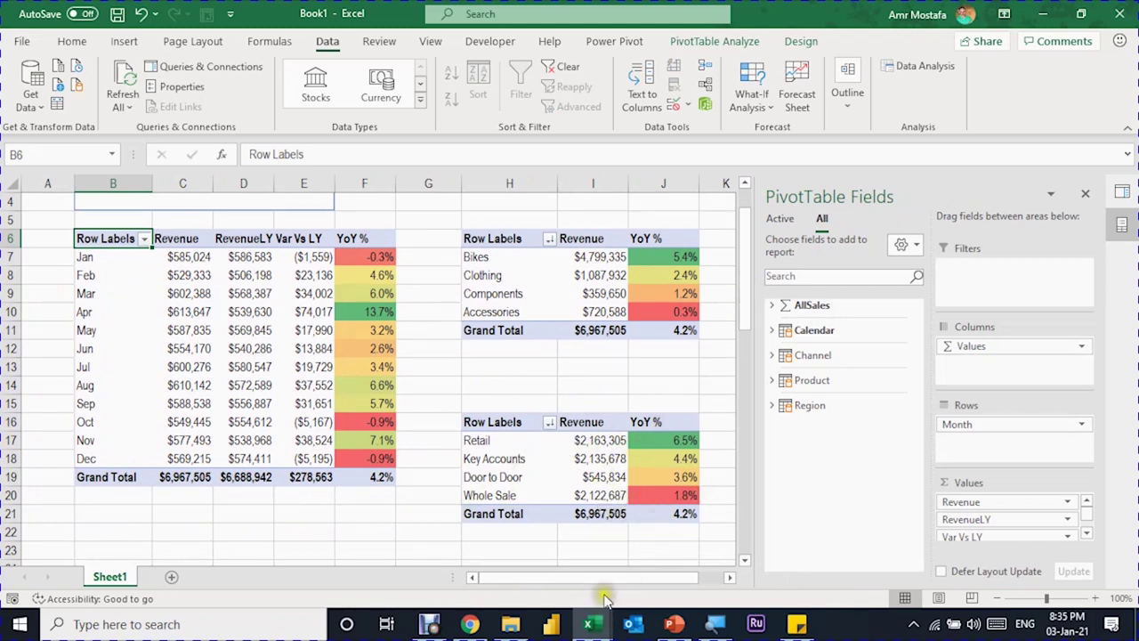
left_click_drag(603, 576, 719, 572)
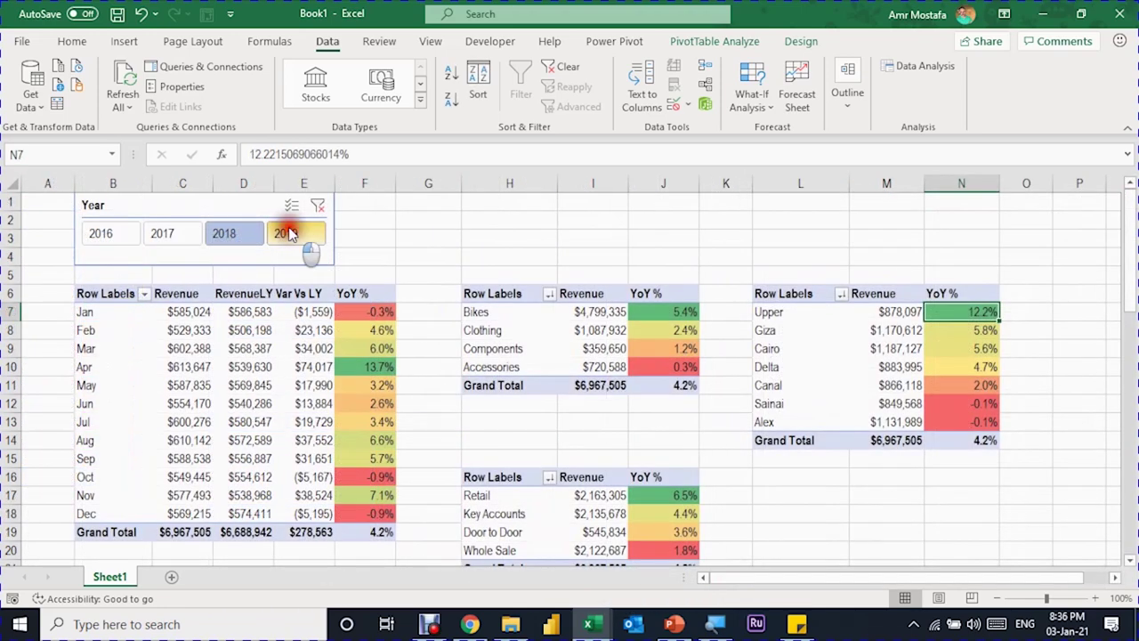
left_click(289, 233)
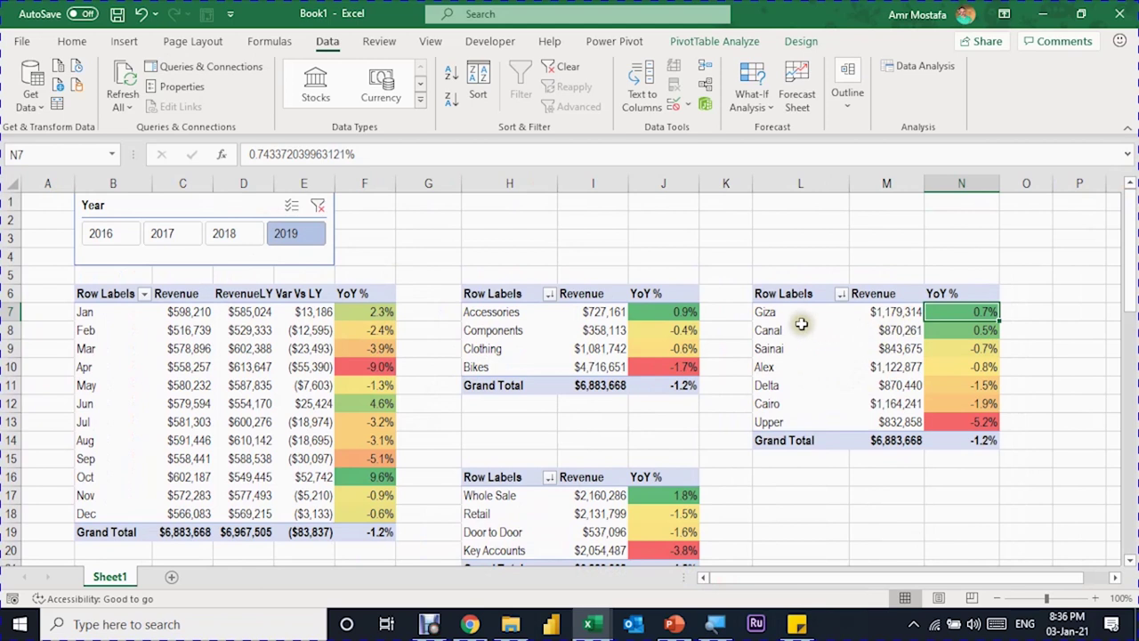
left_click(237, 242)
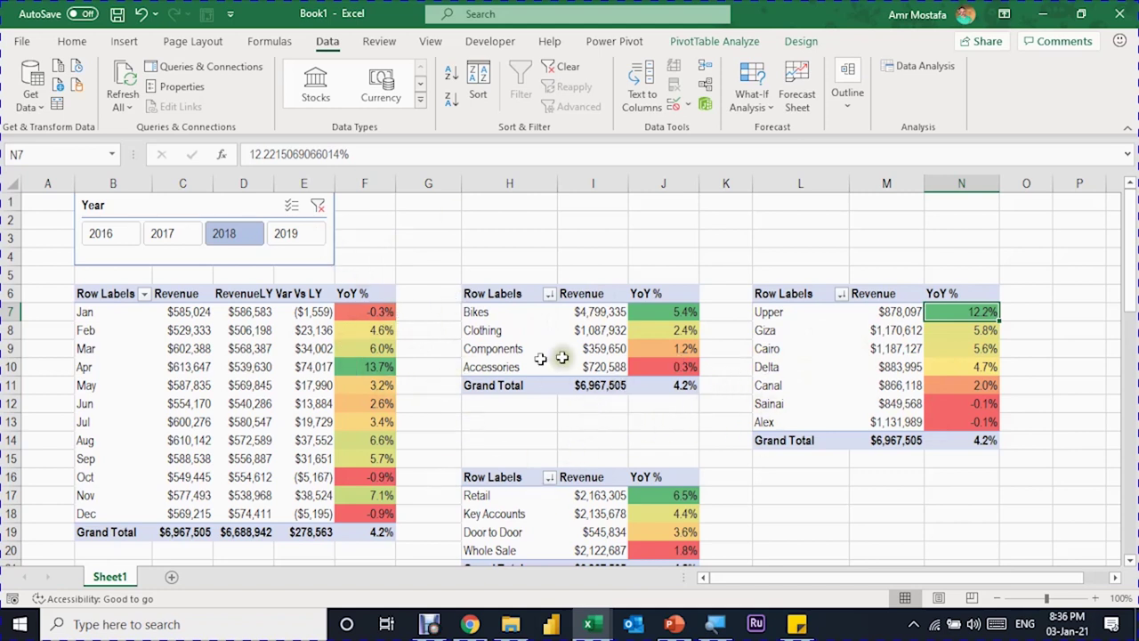
Highlight February 2018's revenue, prior-year revenue, variance and 4.6% YoY change
scroll(615, 386, "down", 1)
scroll(436, 334, "up", 1)
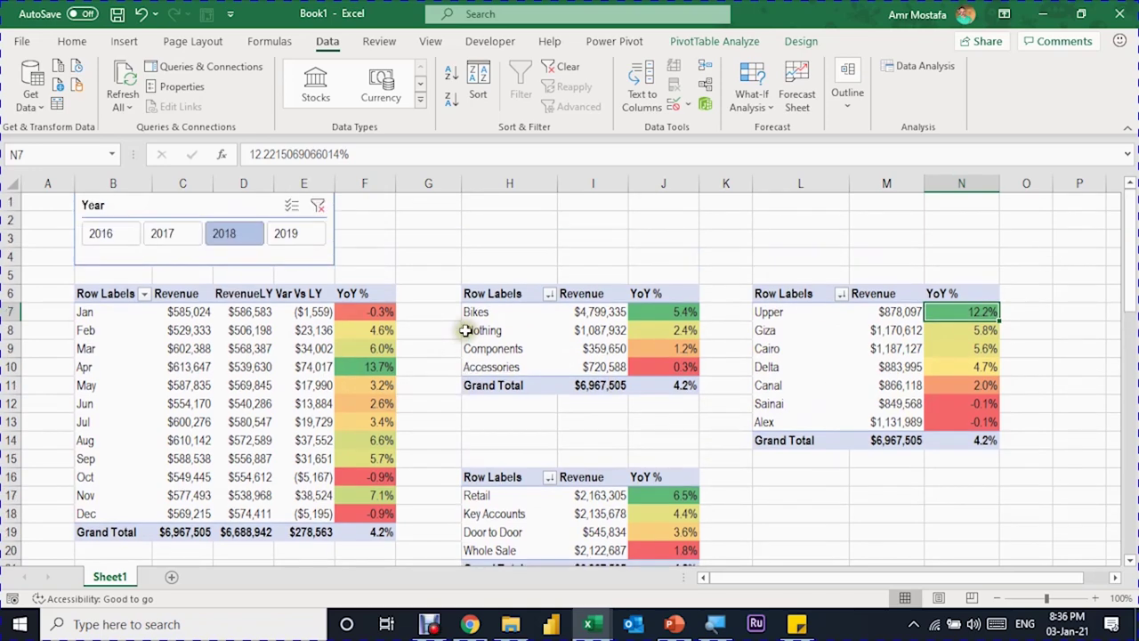
left_click(189, 329)
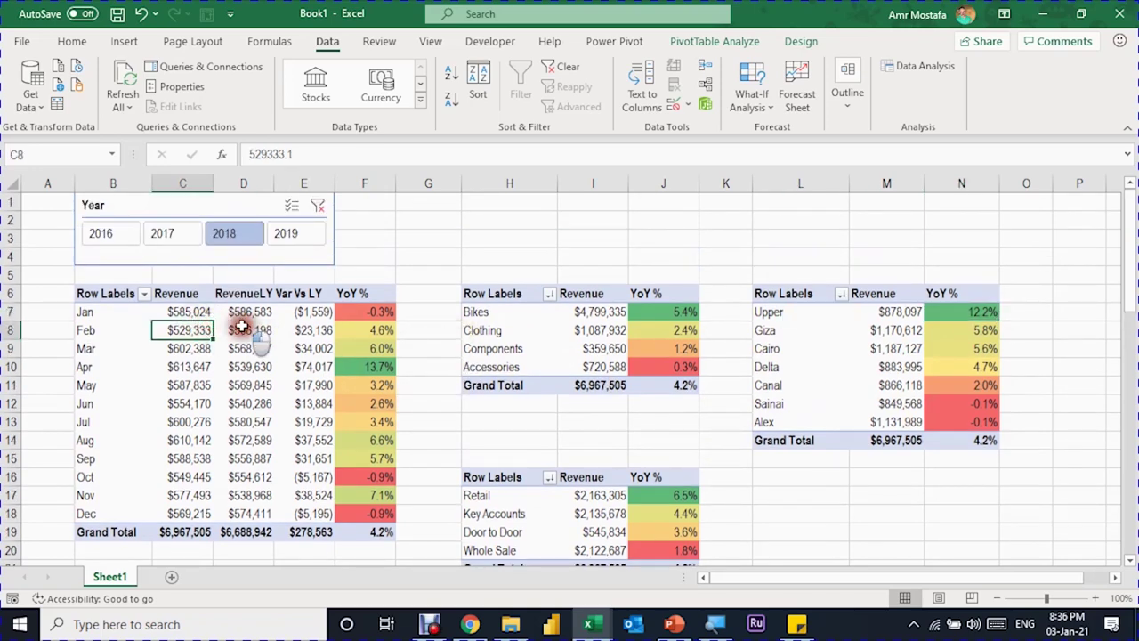
left_click(249, 329)
left_click(307, 329)
left_click(365, 329)
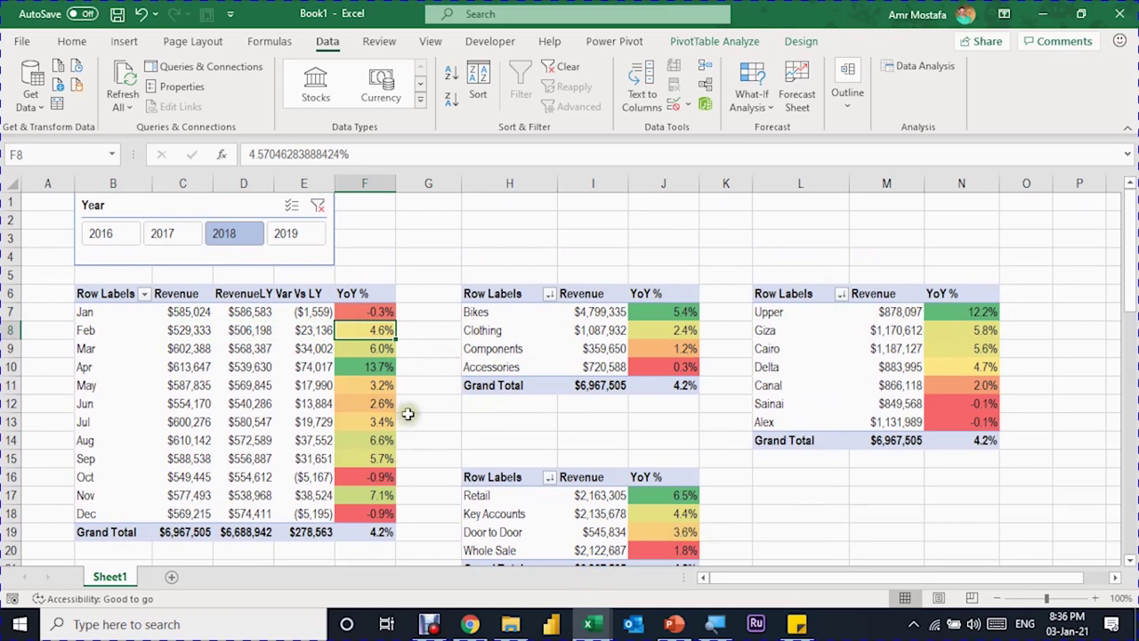